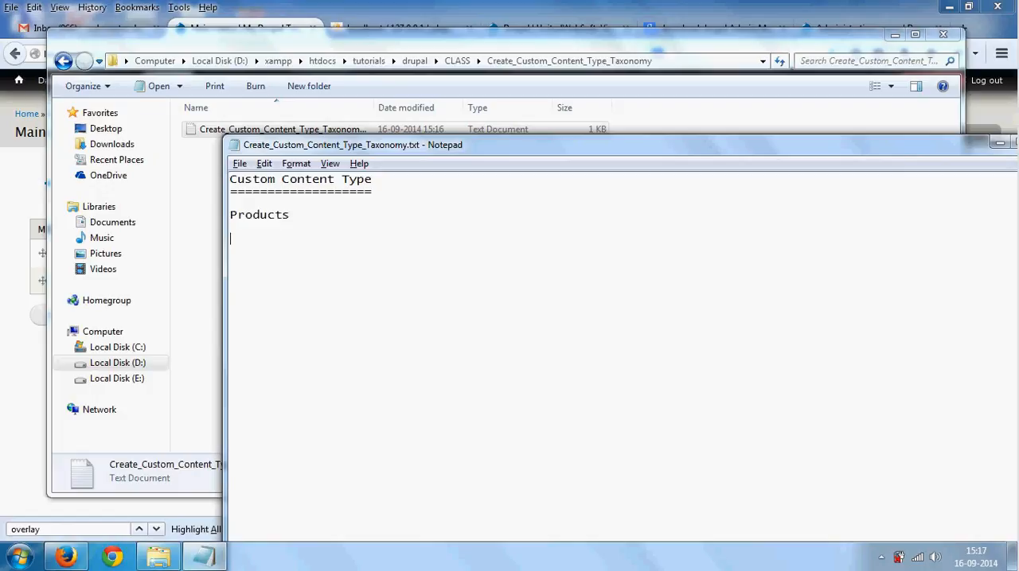
# - Add the entries news, events and testimonials below Products in the custom content type notes
pyautogui.write('news  ')
pyautogui.write('events  ')
pyautogui.write('testim')
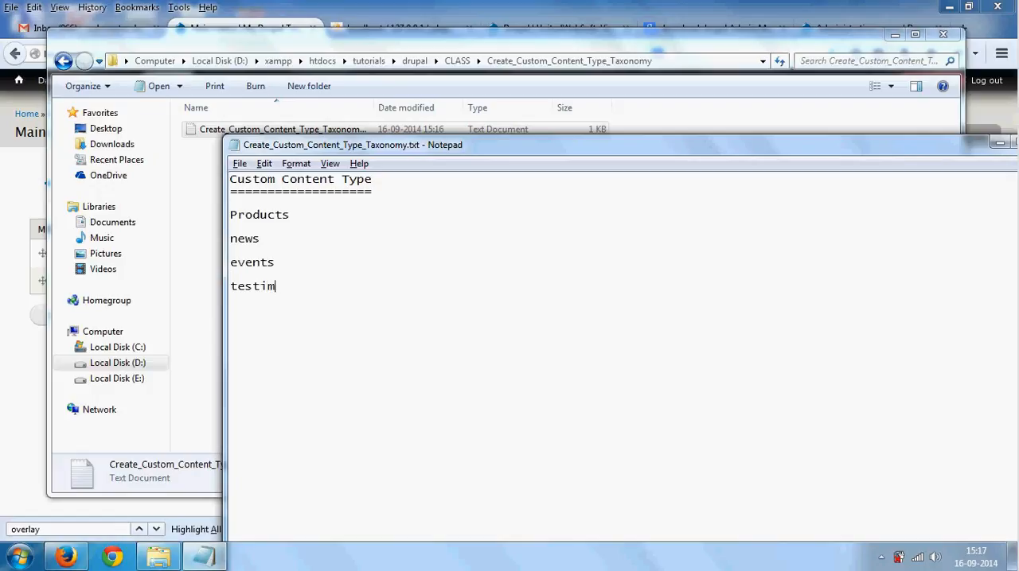
pyautogui.write('onials')
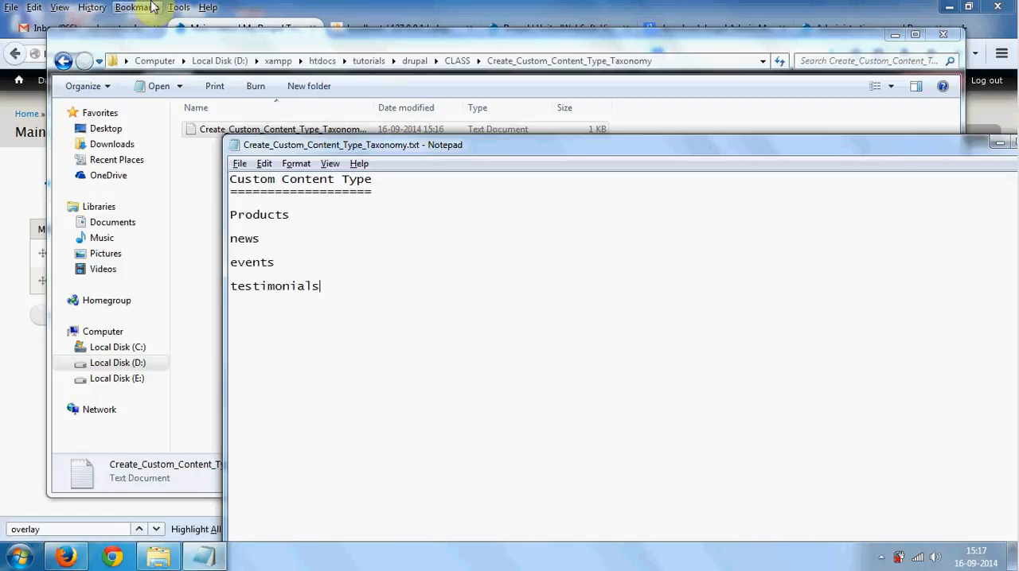
pyautogui.moveTo(385, 151); pyautogui.dragTo(401, 143)
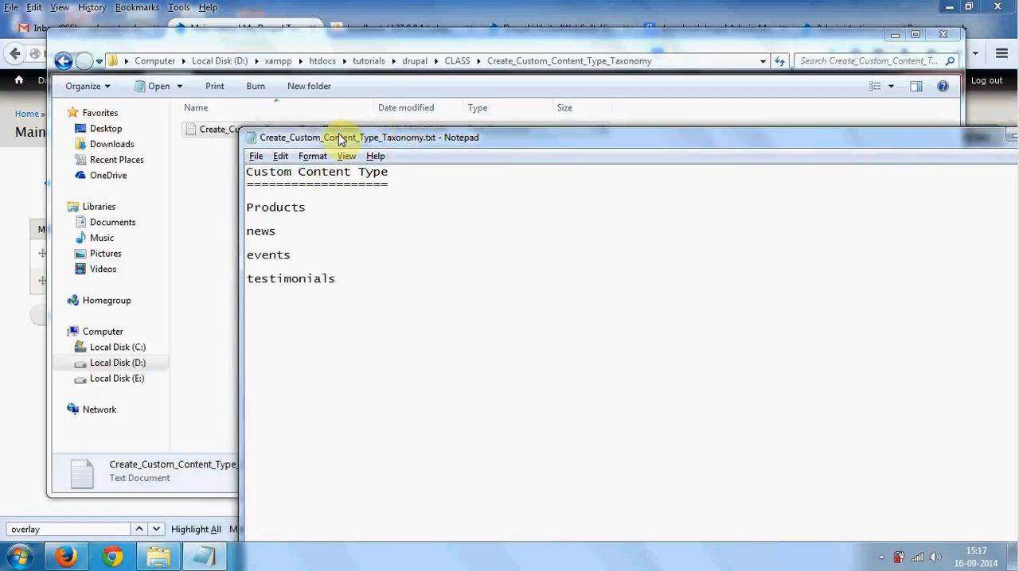
pyautogui.moveTo(341, 136); pyautogui.dragTo(330, 109)
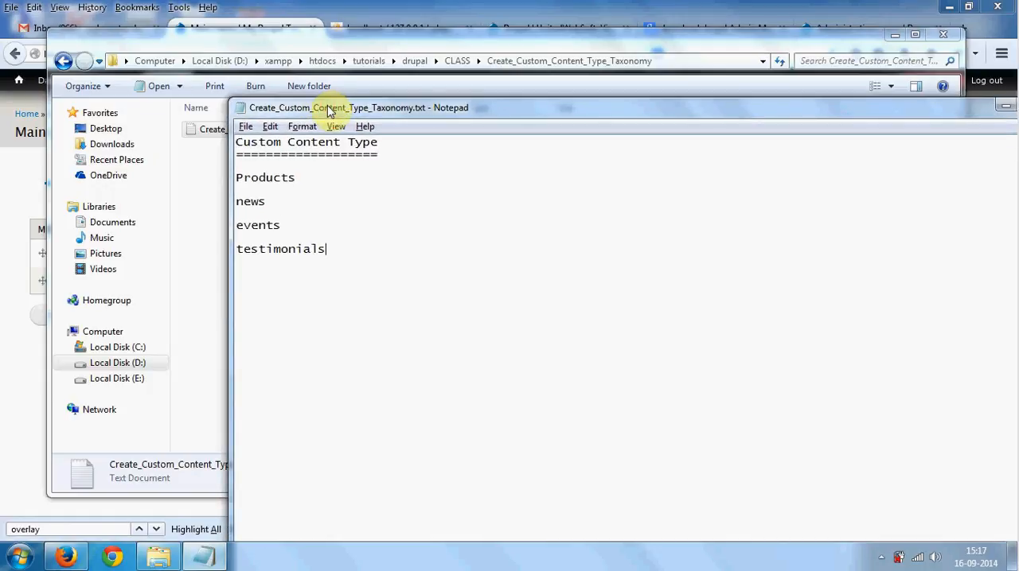
# - Prefix the Custom Content Type heading with "#" and underline the Products entry with a row of dashes
pyautogui.click(238, 145)
pyautogui.write('#')
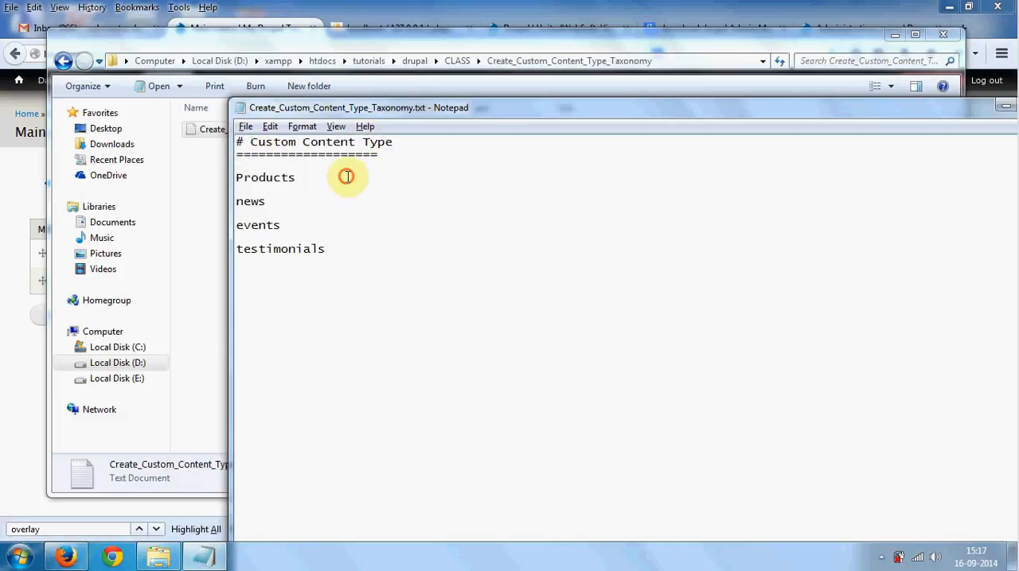
pyautogui.click(345, 176)
pyautogui.press('Return')
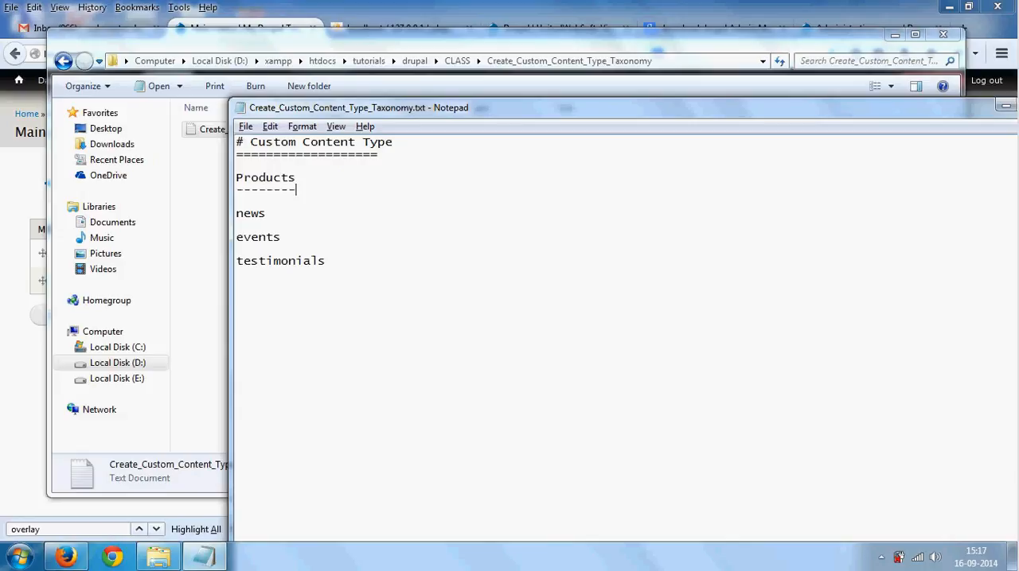
pyautogui.write('---------')
# - List the fields title, body and image on separate lines under Products
pyautogui.press('Return')
pyautogui.write('titl')
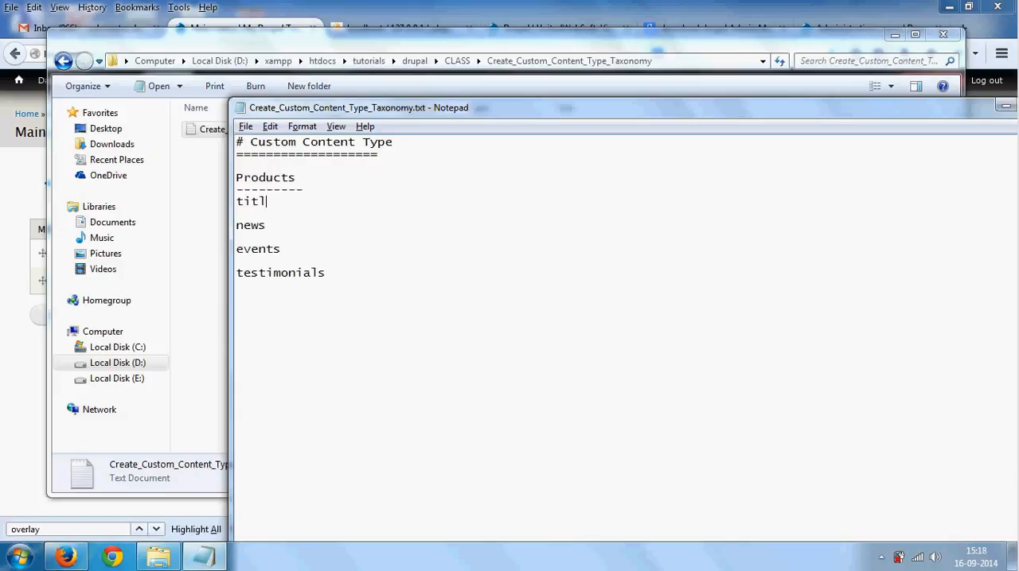
pyautogui.write('e')
pyautogui.press('Return')
pyautogui.write('bod')
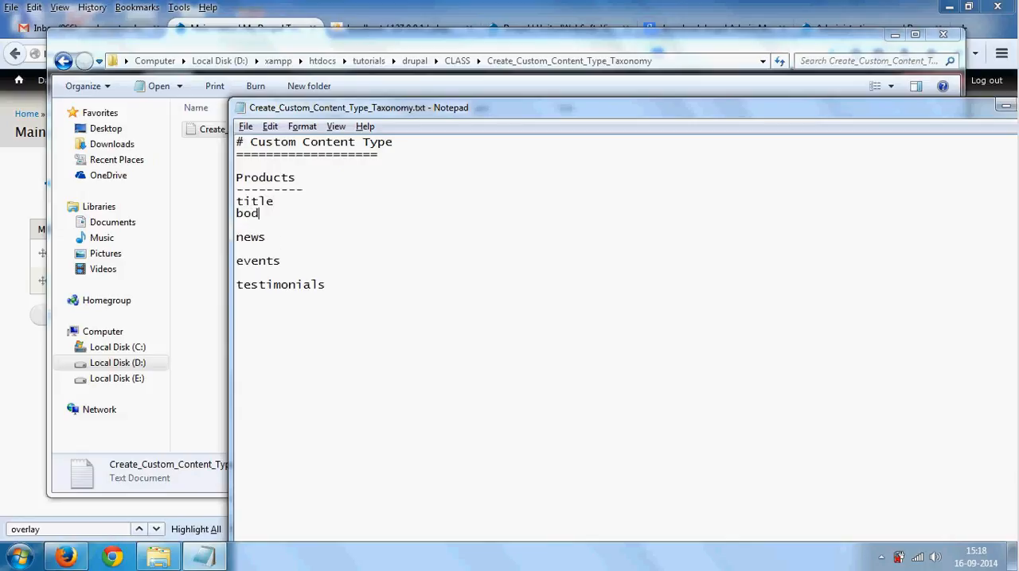
pyautogui.write('y')
pyautogui.press('Return')
pyautogui.write('image')
pyautogui.press('Return')
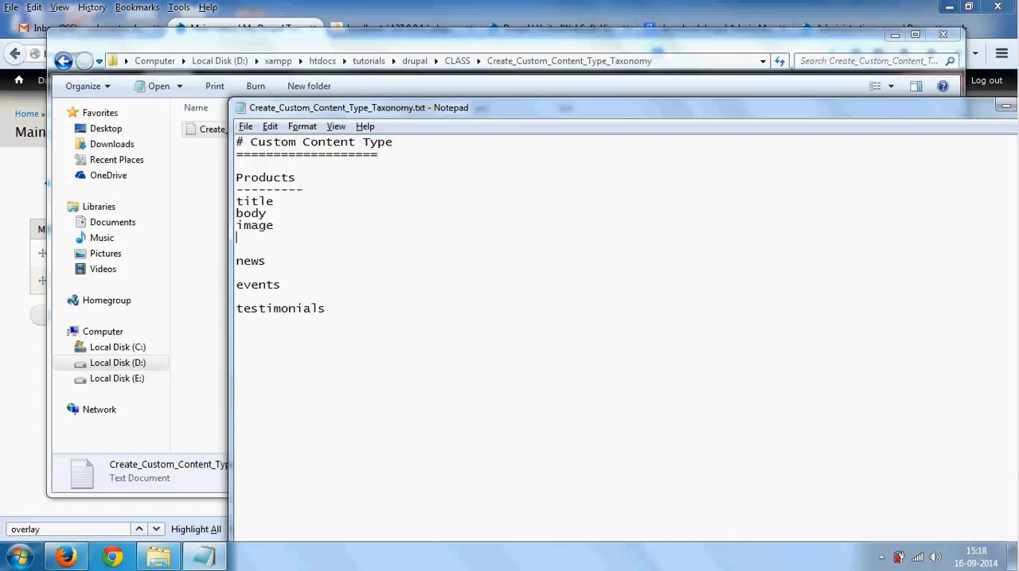
# - Continue the Products field list with category, color, model and cost, followed by several blank lines
pyautogui.write('category')
pyautogui.press('Return')
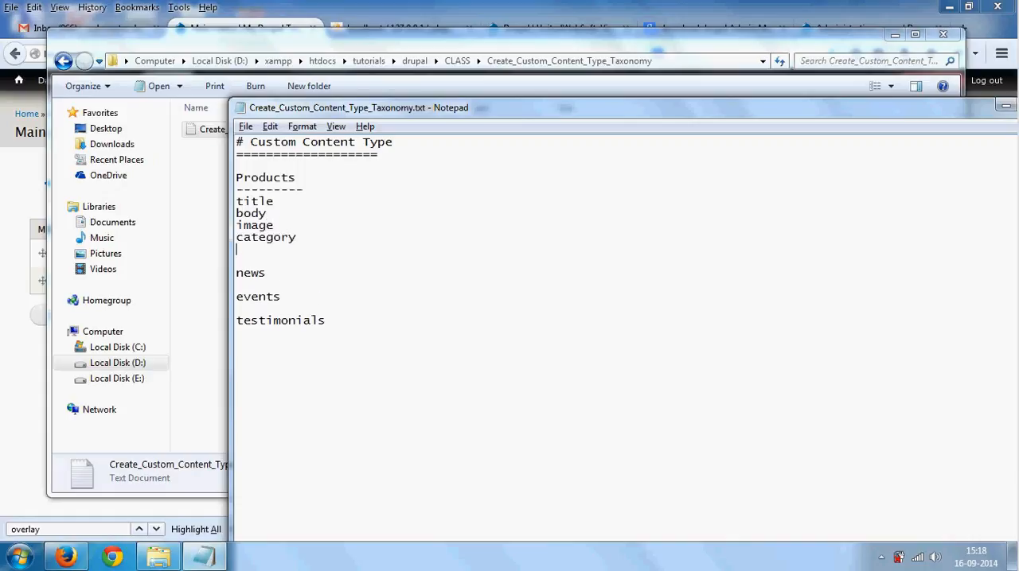
pyautogui.write('color')
pyautogui.press('Return')
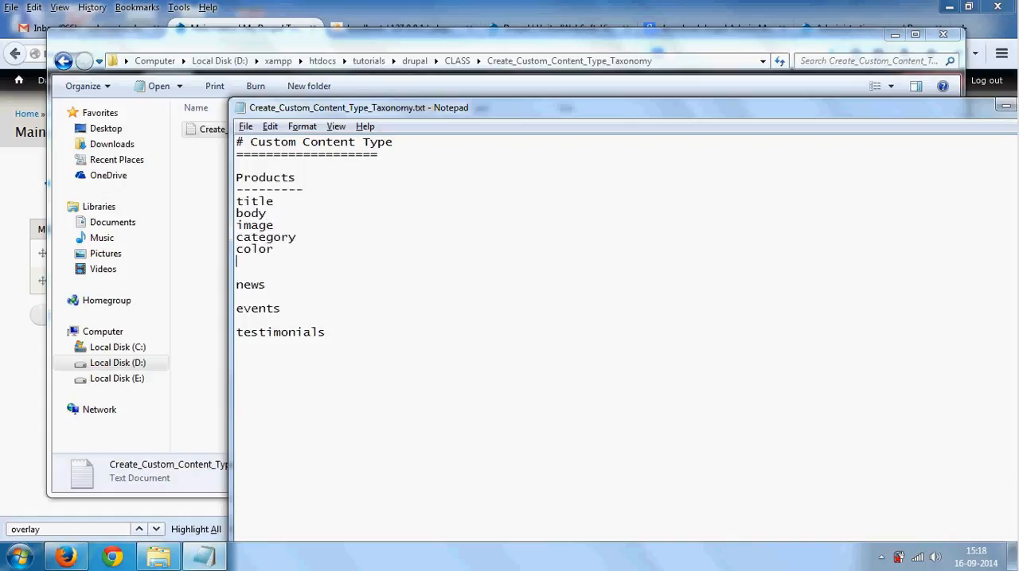
pyautogui.write('model')
pyautogui.press('Return')
pyautogui.write('cost')
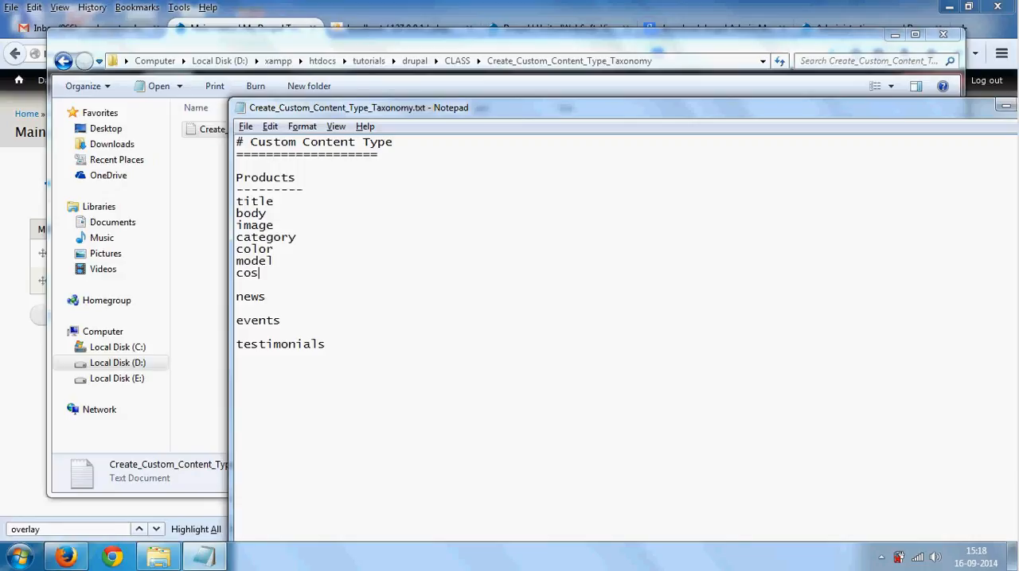
pyautogui.press('Return')
pyautogui.press('Return')
pyautogui.press('Return')
pyautogui.press('Return')
pyautogui.press('Return')
pyautogui.press('Return')
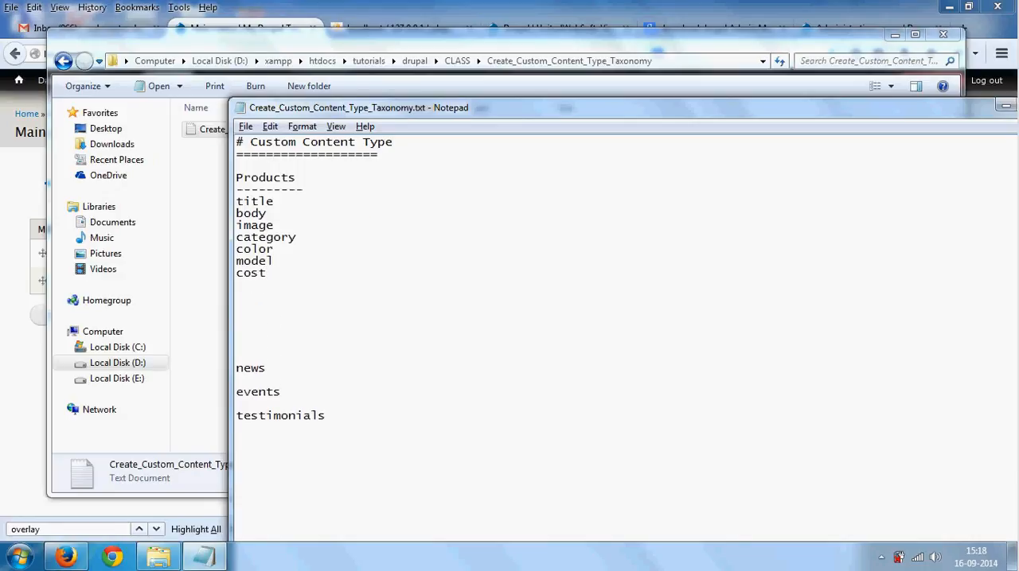
# - Cut the news, events and testimonials entries from the notes
pyautogui.moveTo(391, 430); pyautogui.dragTo(270, 333)
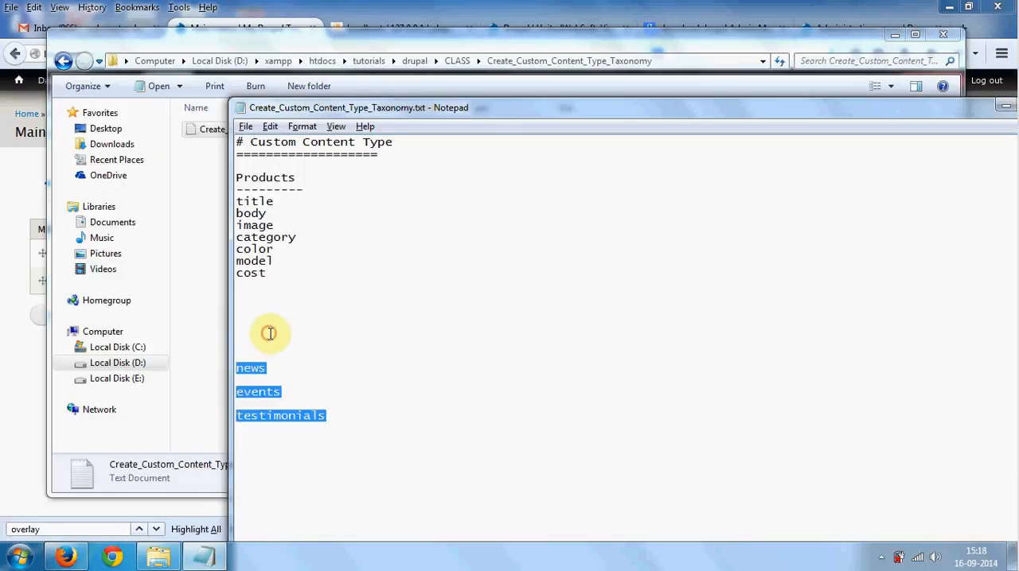
pyautogui.hotkey('ctrl', 'x')
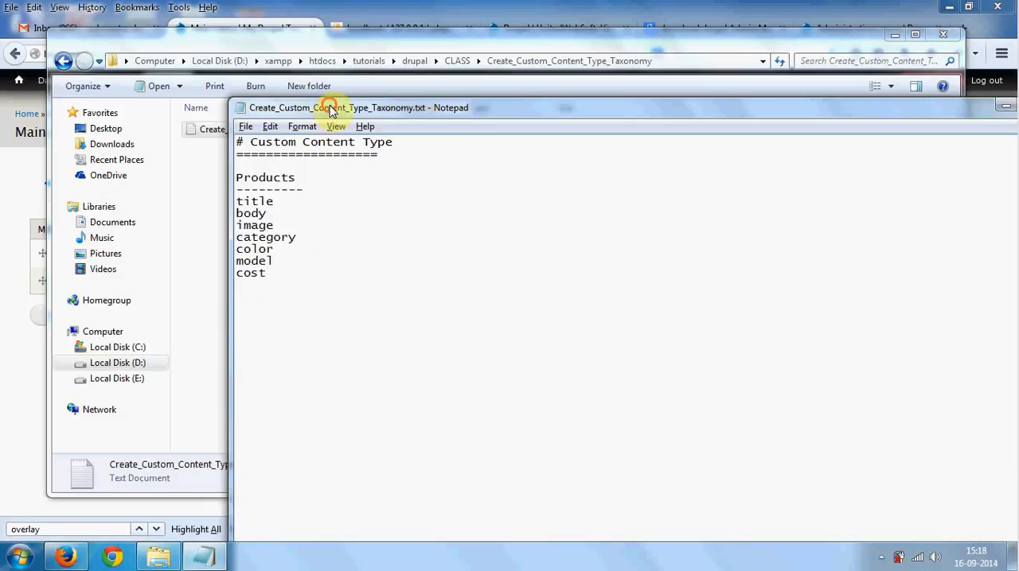
pyautogui.moveTo(330, 108); pyautogui.dragTo(341, 103)
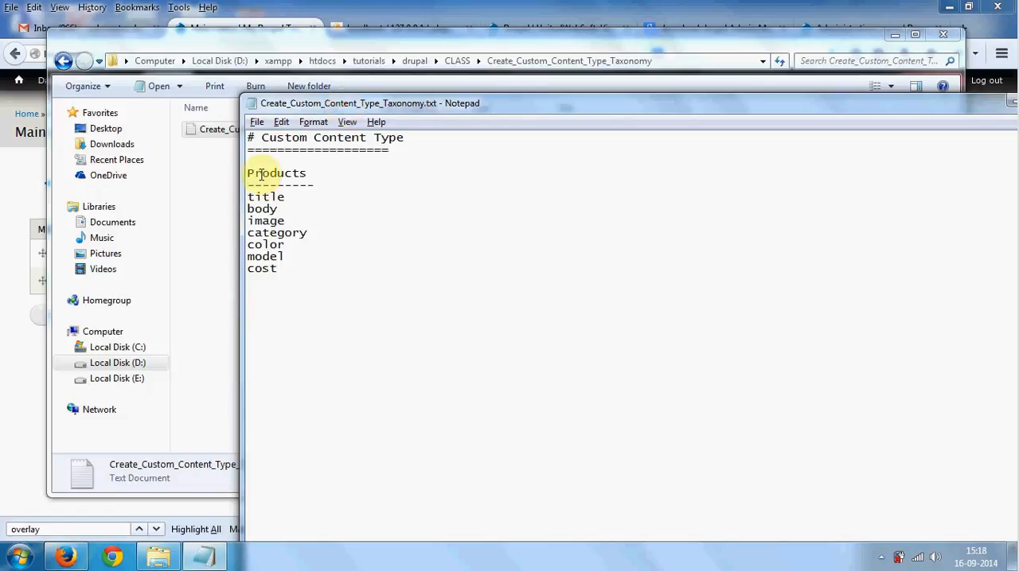
pyautogui.moveTo(248, 173); pyautogui.dragTo(311, 173)
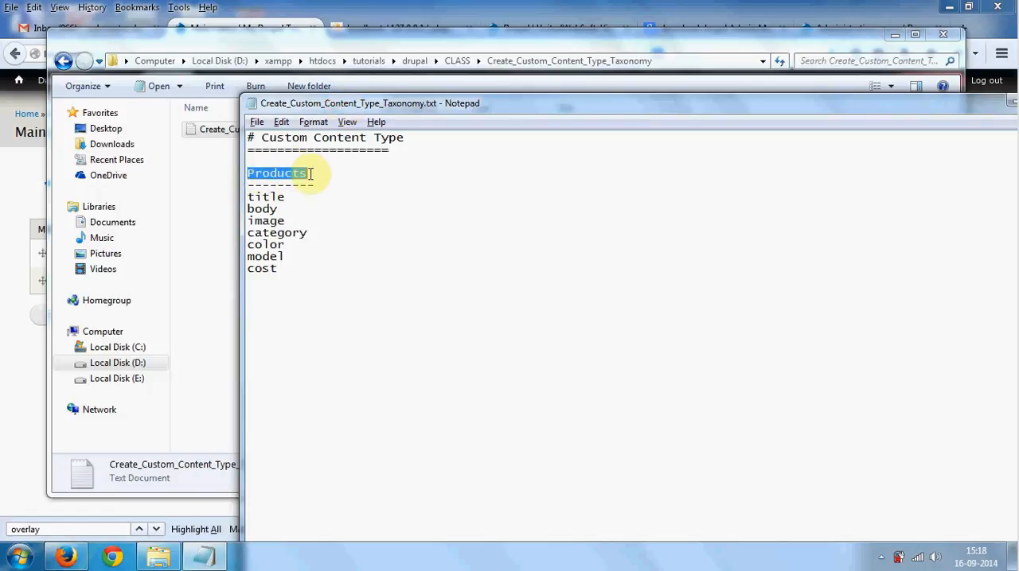
pyautogui.click(287, 274)
pyautogui.moveTo(287, 274); pyautogui.dragTo(248, 196)
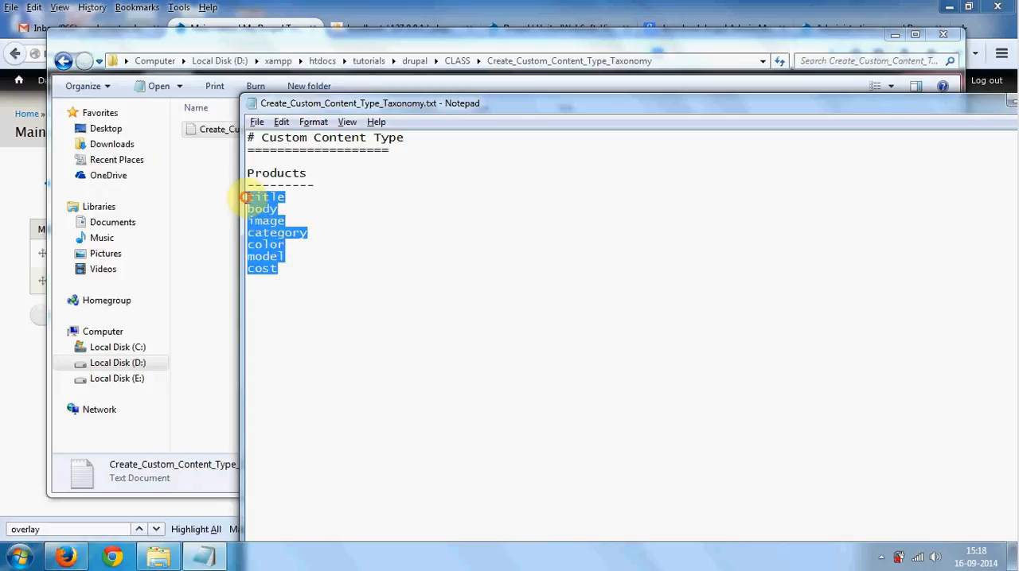
pyautogui.click(314, 307)
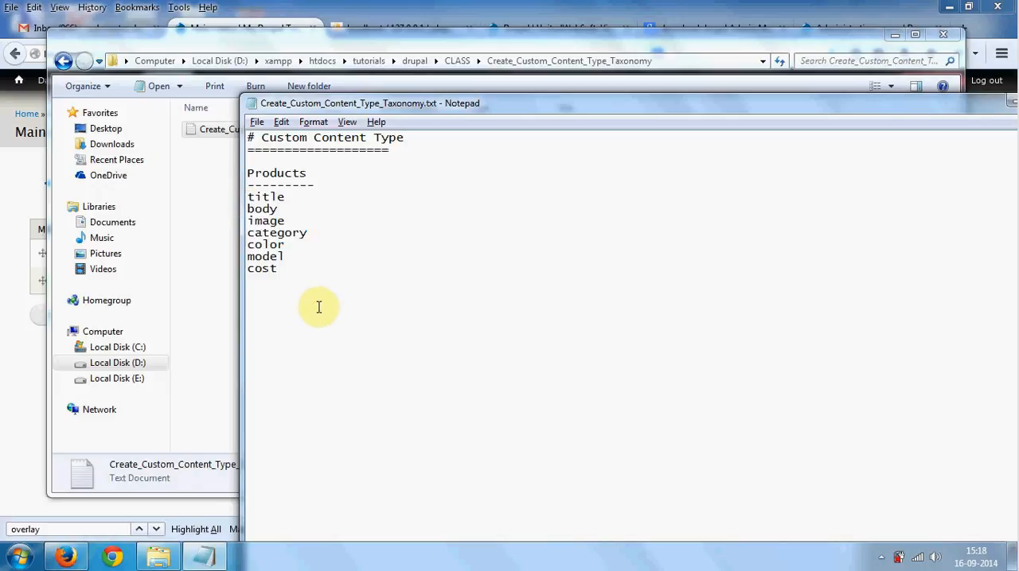
# - Insert a dashed separator below the field list and begin a bulleted "Steps:" section
pyautogui.write('----------------')
pyautogui.press('BackSpace')
pyautogui.write('Steps:')
# - Check the path in the Drupal site's Structure menu and note "Structure->Content type->add Content Type" as the first bullet under Steps
pyautogui.hotkey('alt', 'Tab')
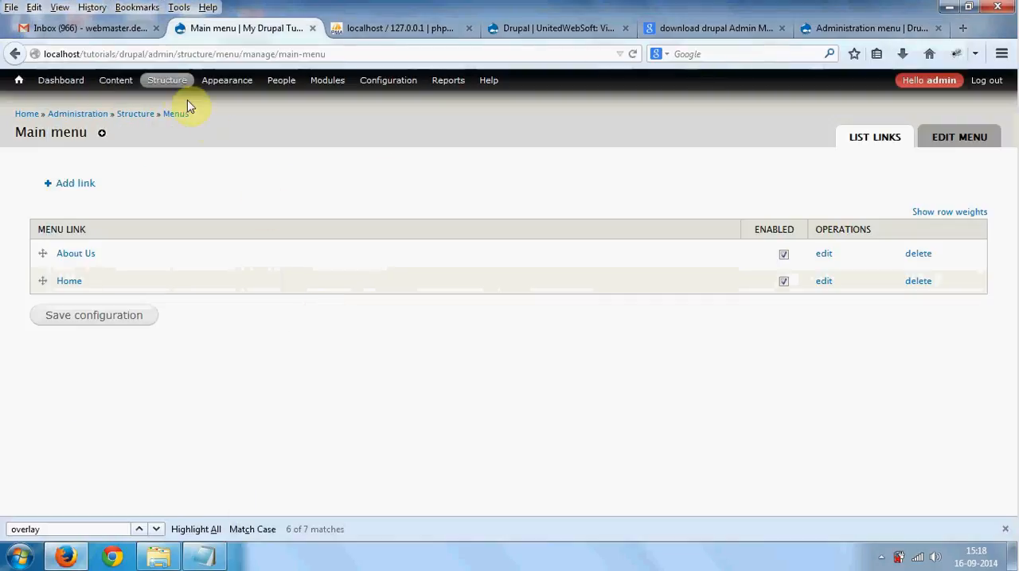
pyautogui.moveTo(178, 84)
pyautogui.moveTo(182, 123)
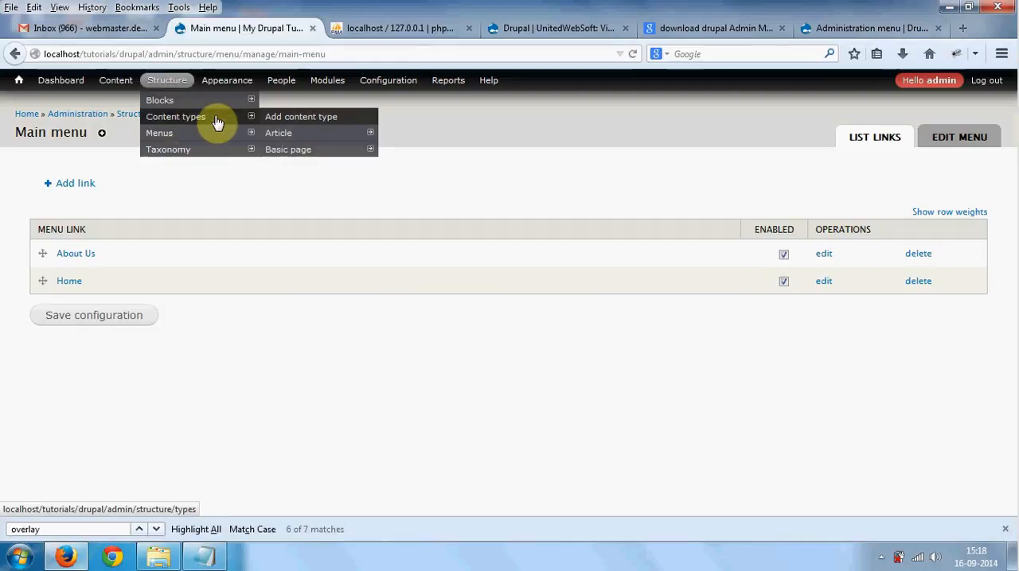
pyautogui.hotkey('alt', 'Tab')
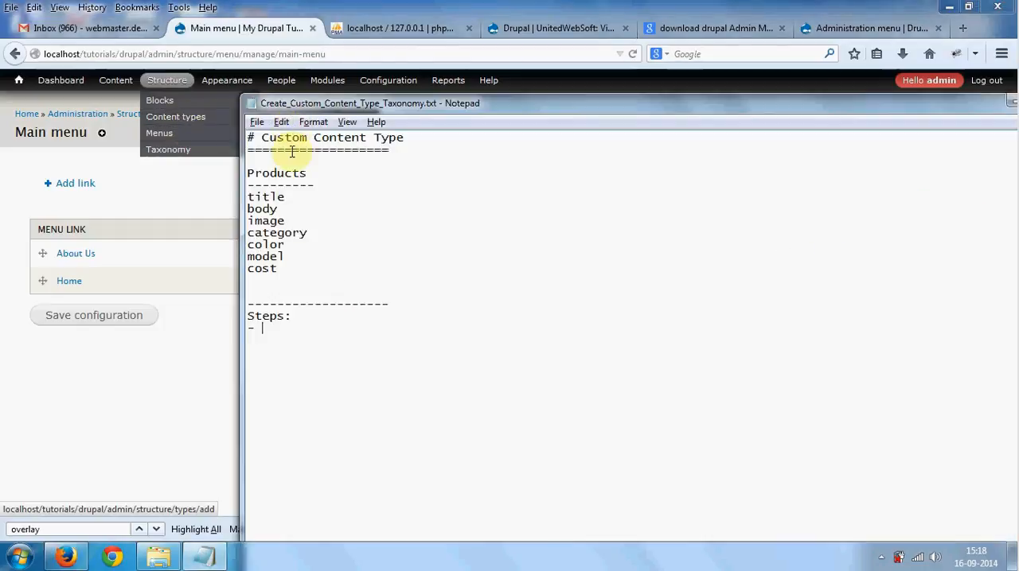
pyautogui.write('Struc')
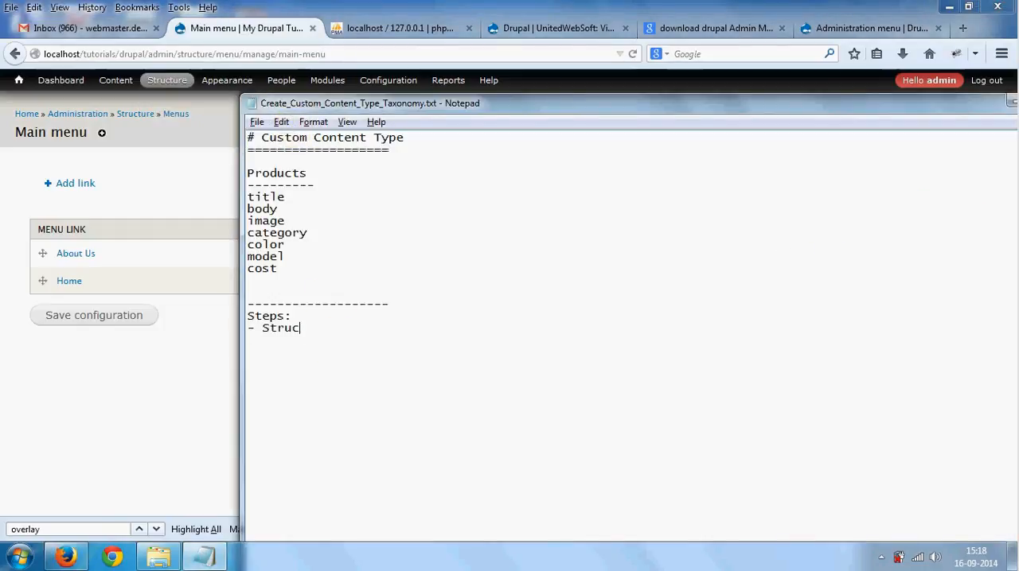
pyautogui.write('ture->Content typ')
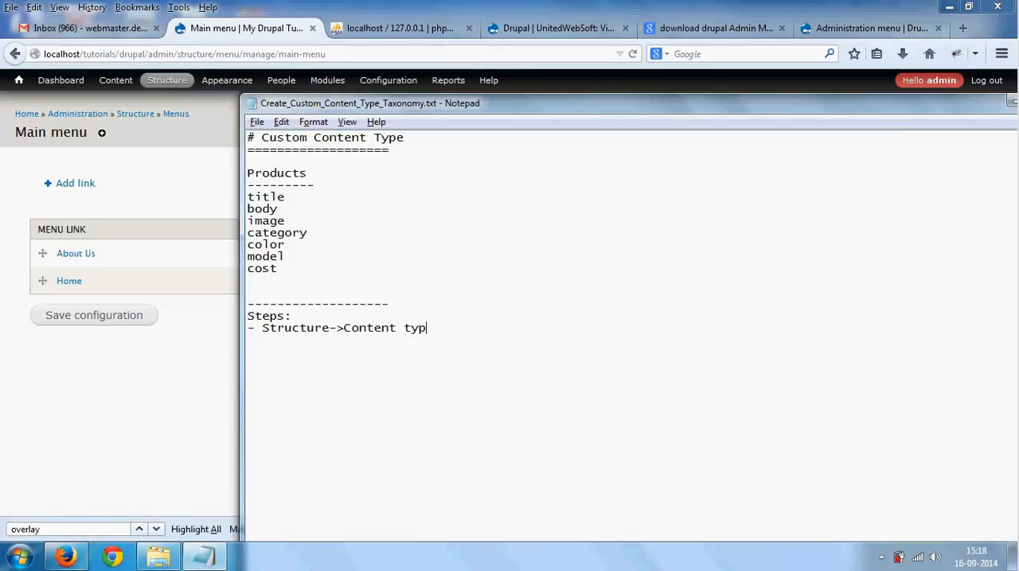
pyautogui.write('e->add ')
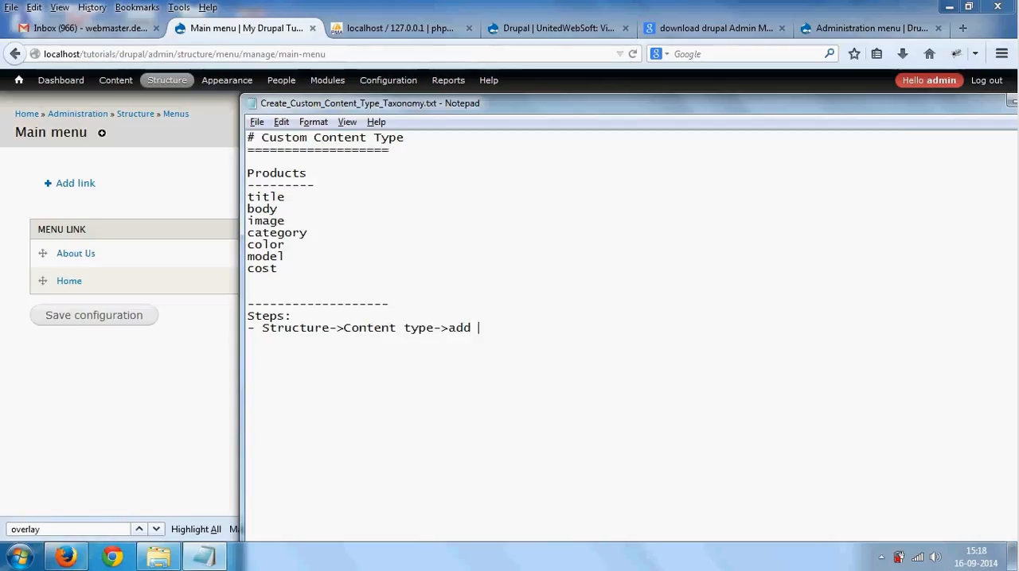
pyautogui.write('Content Tyo')
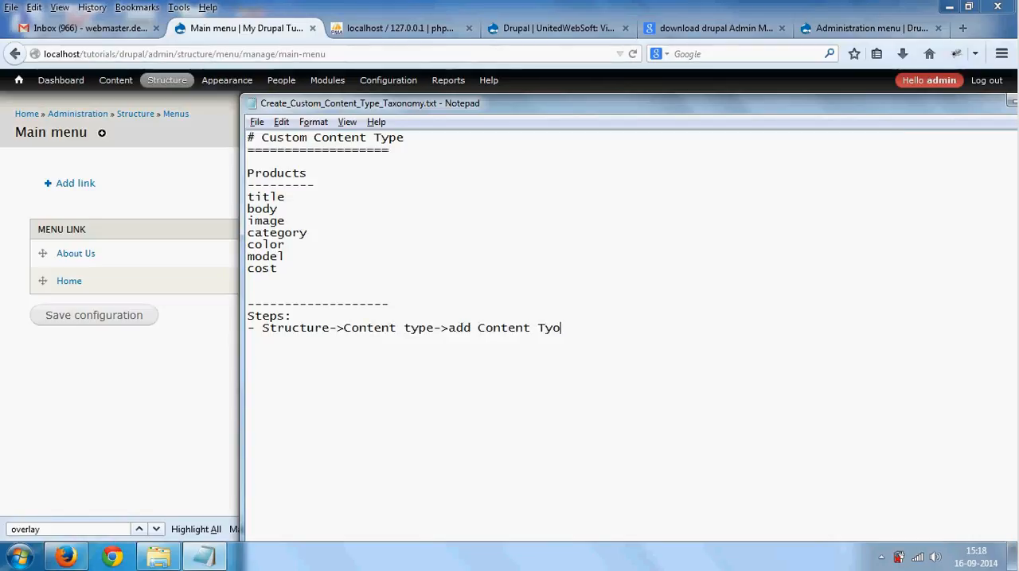
pyautogui.write('epe')
# - Switch to the Drupal site in Firefox and start a new content type named products
pyautogui.hotkey('alt', 'Tab')
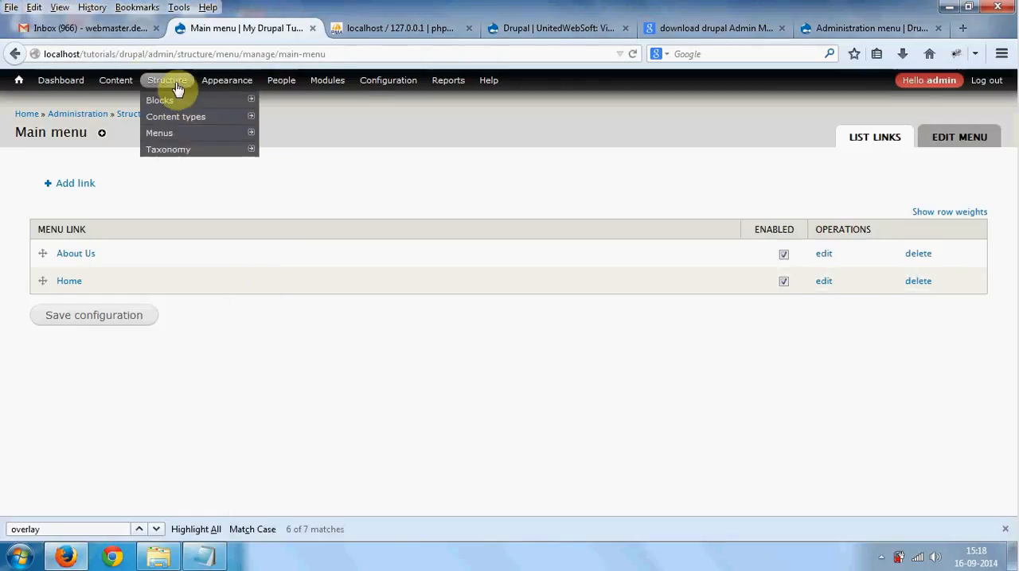
pyautogui.click(279, 119)
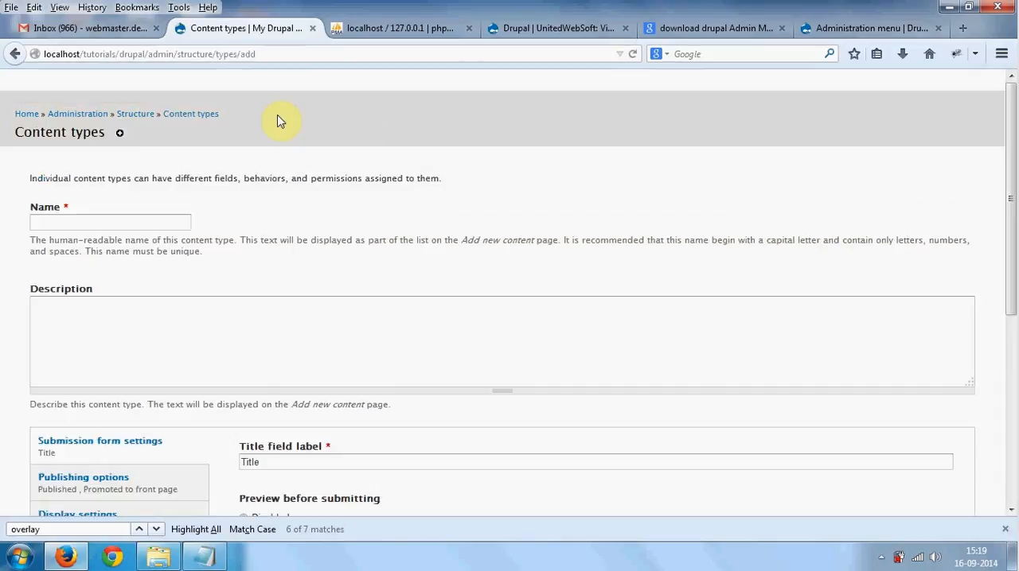
pyautogui.click(105, 224)
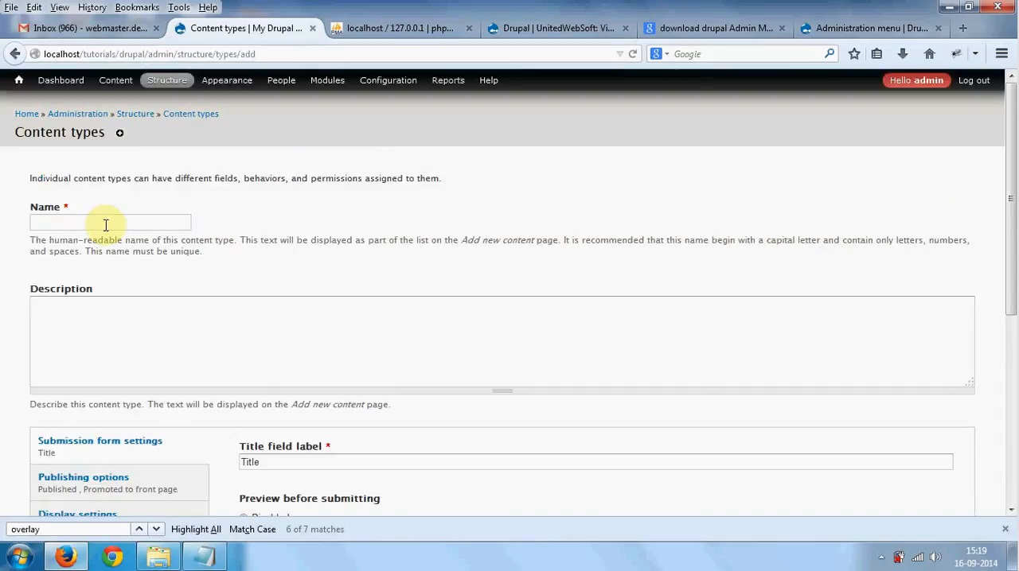
pyautogui.write('products')
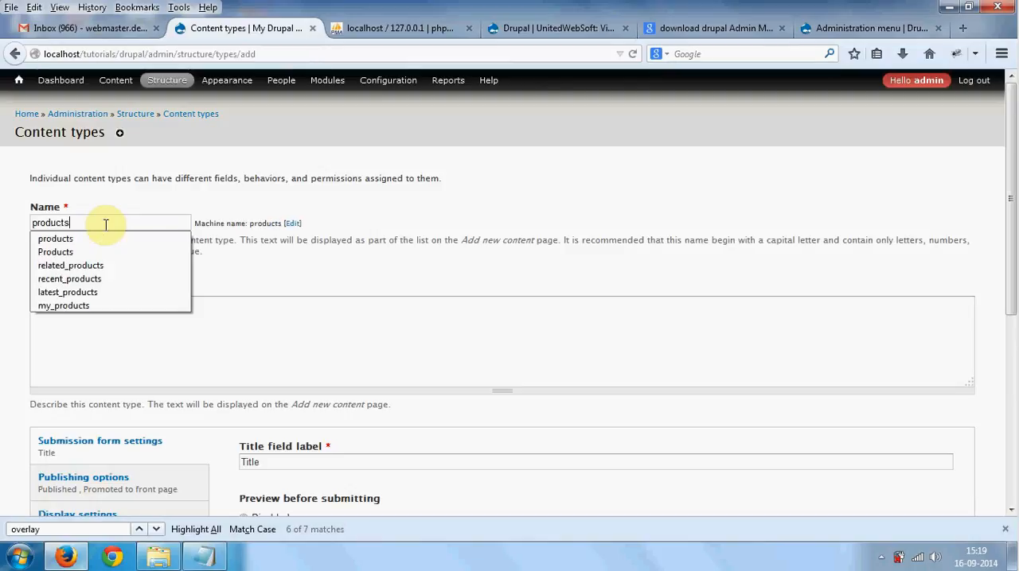
pyautogui.press('Escape')
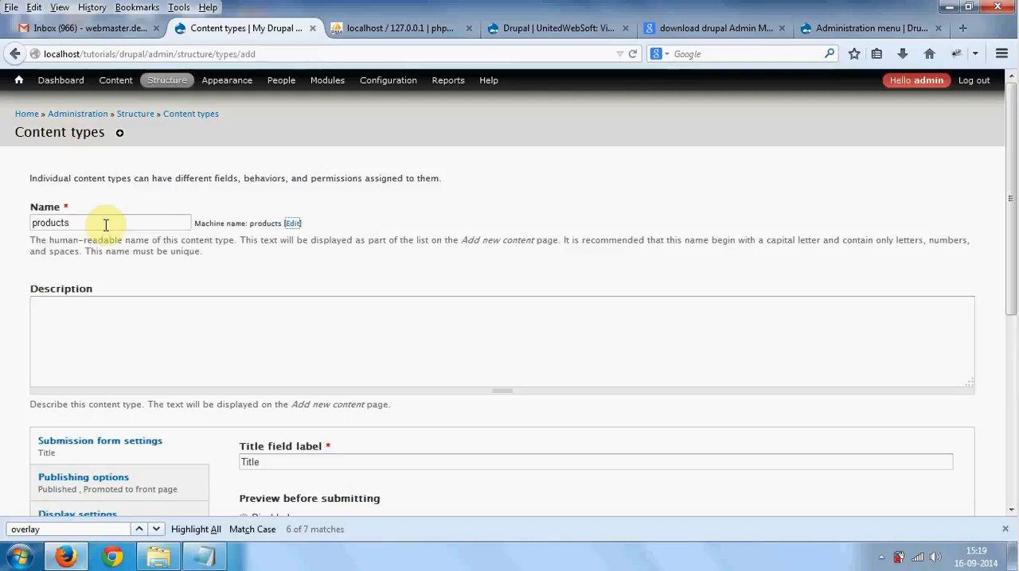
pyautogui.click(139, 314)
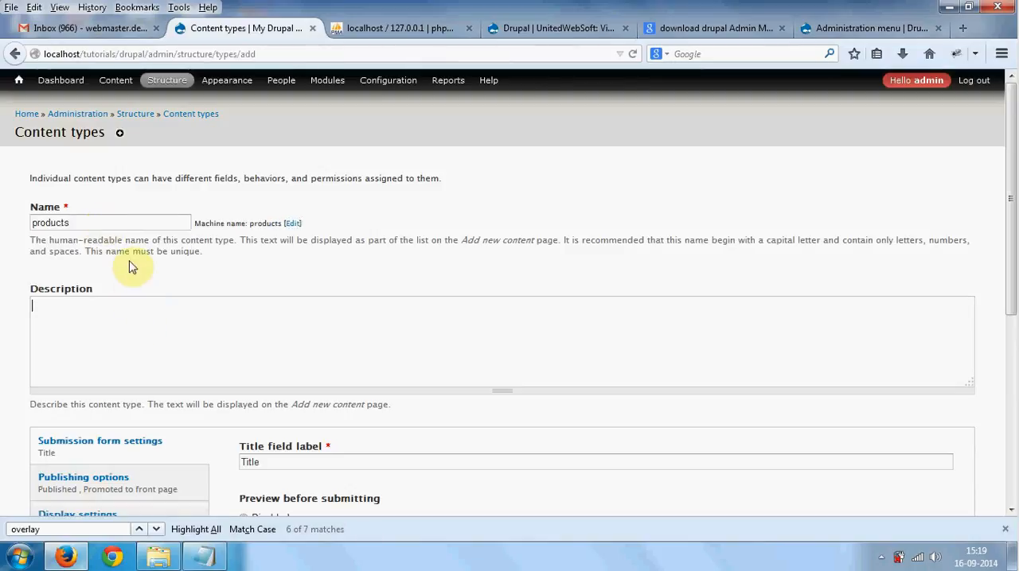
pyautogui.click(71, 220)
pyautogui.doubleClick(72, 221)
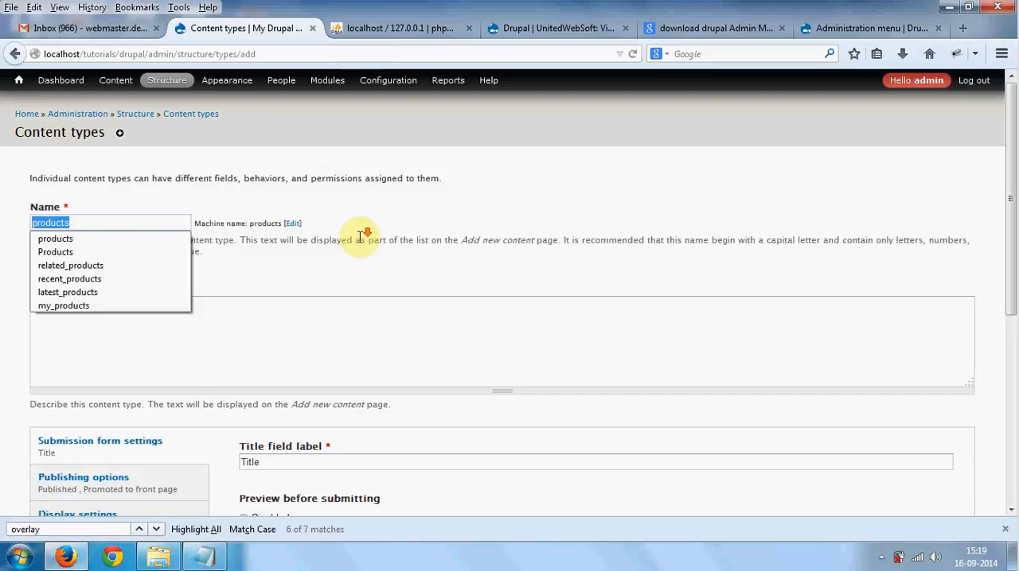
# - Set Preview before submitting to Optional in the content type's submission form settings
pyautogui.scroll(-2, 362, 239)
pyautogui.scroll(-2, 358, 242)
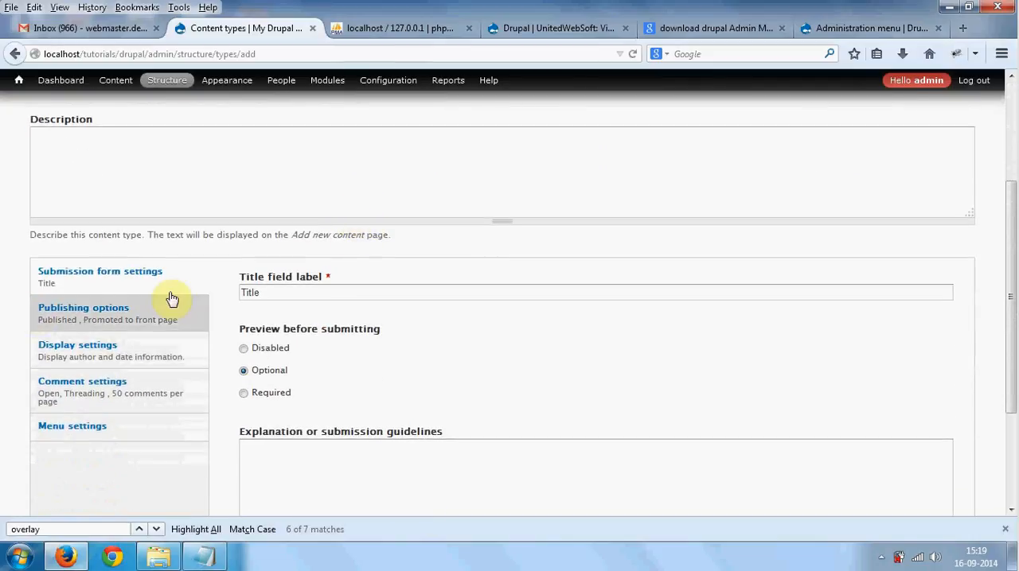
pyautogui.click(243, 370)
pyautogui.scroll(-2, 241, 371)
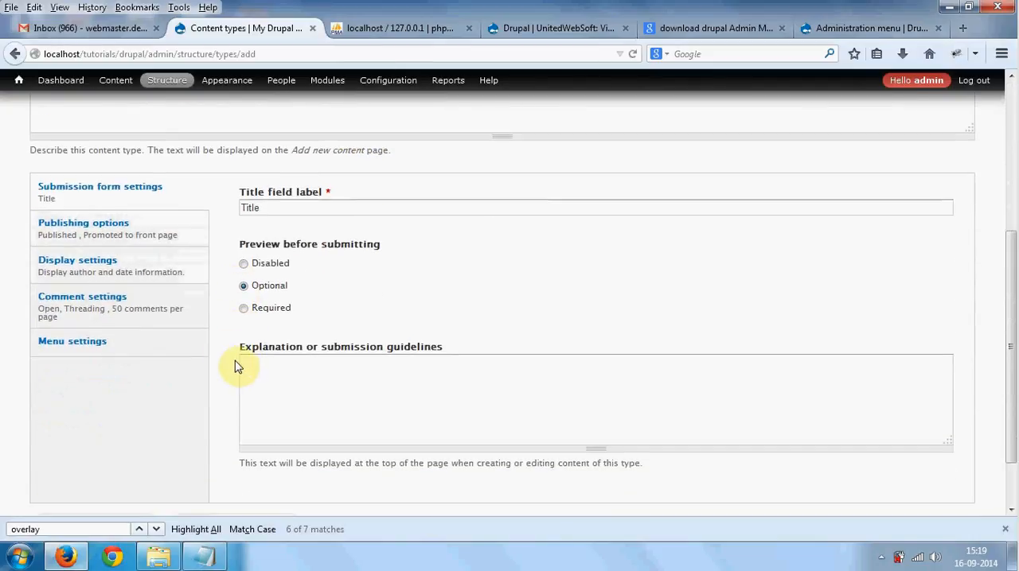
# - Set the default comment setting for new content to Closed and turn off the display of author and date information
pyautogui.click(192, 319)
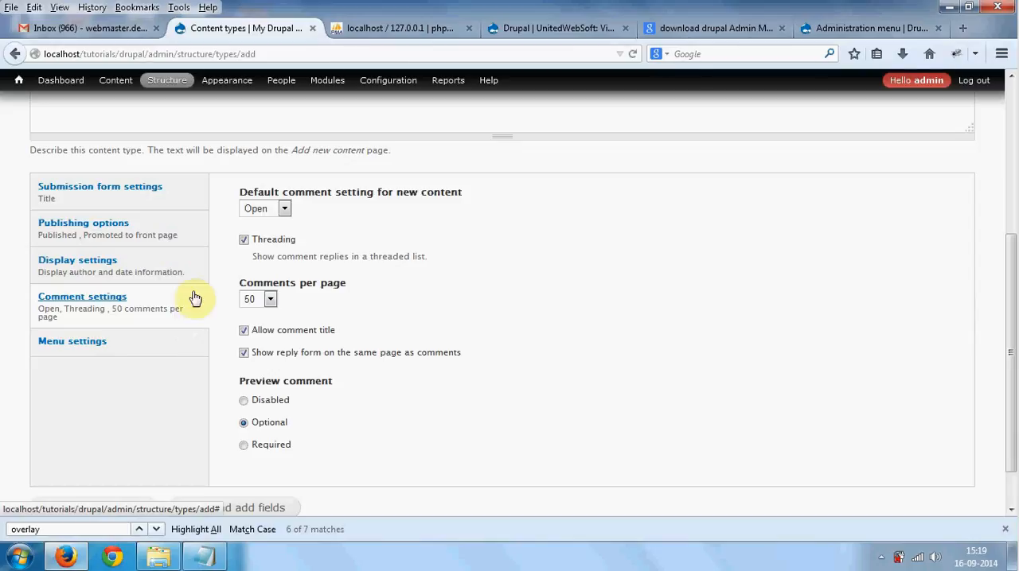
pyautogui.click(264, 211)
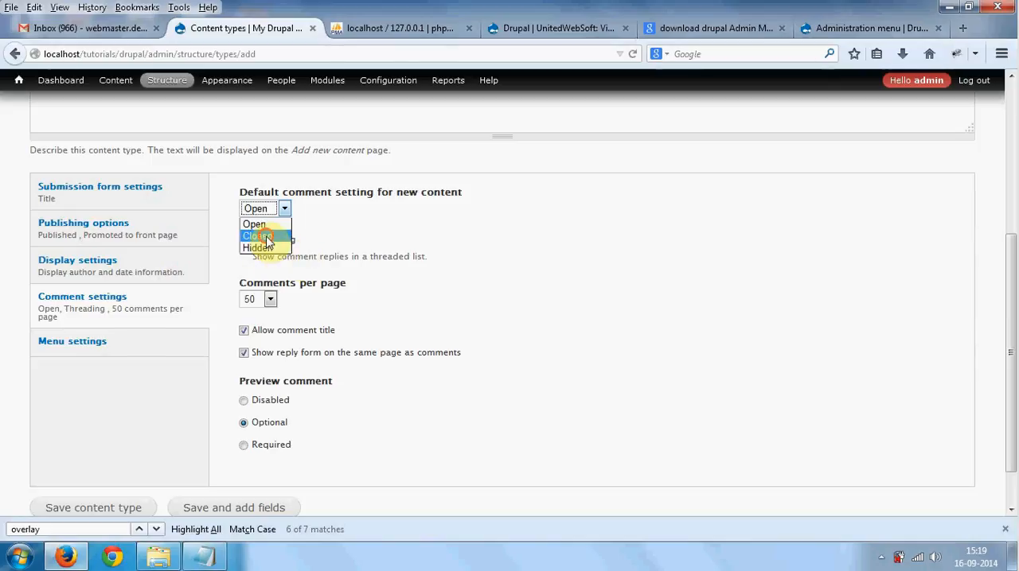
pyautogui.click(267, 240)
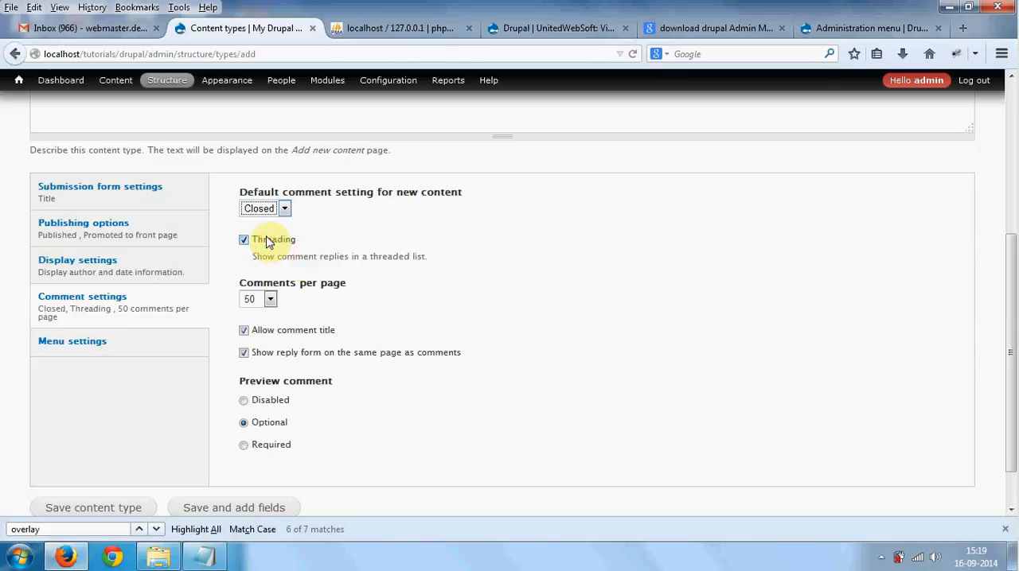
pyautogui.click(102, 270)
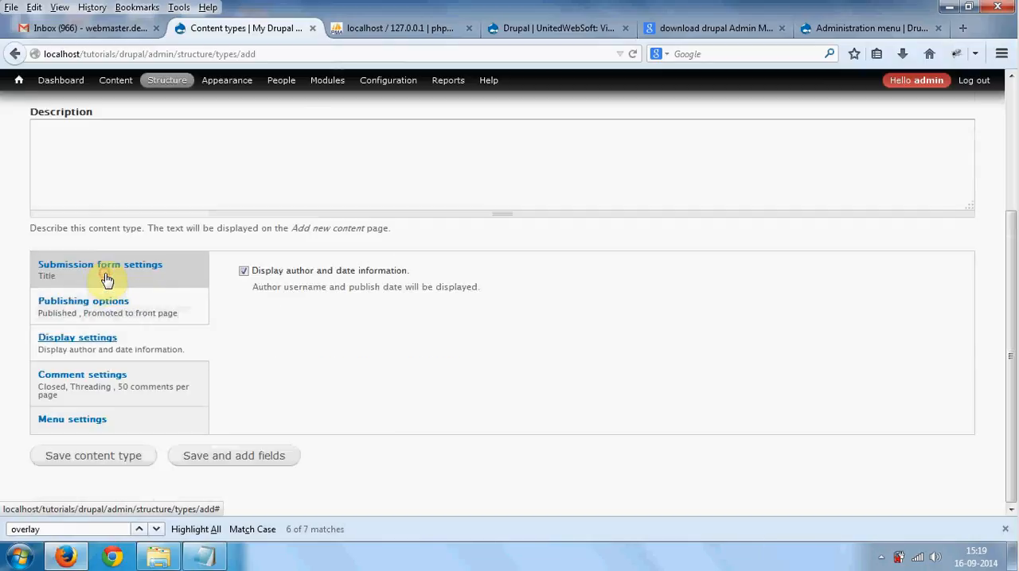
pyautogui.click(244, 275)
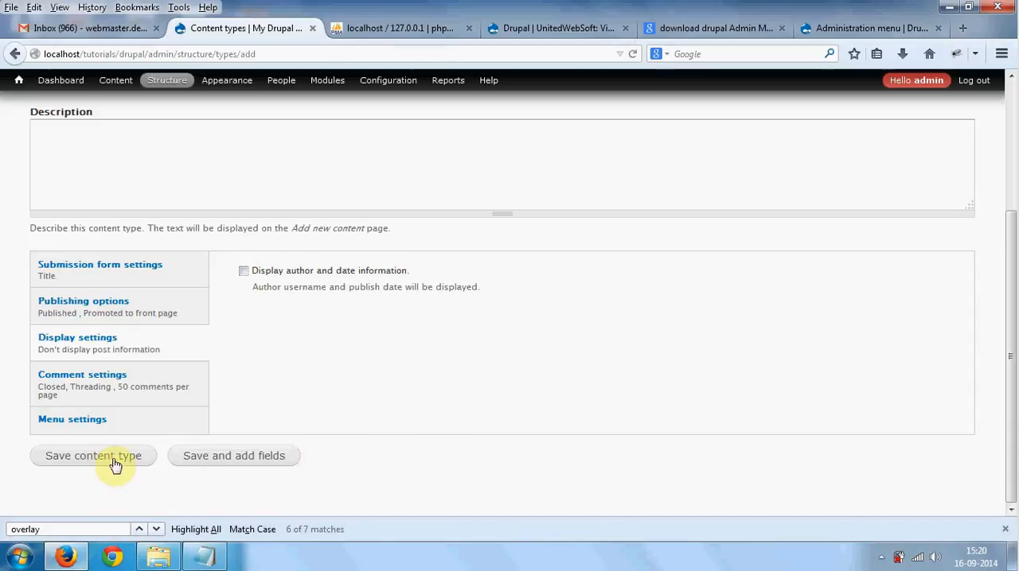
# - Check the planned product fields in the Notepad notes, then save the products content type and continue to adding fields in Firefox
pyautogui.click(205, 556)
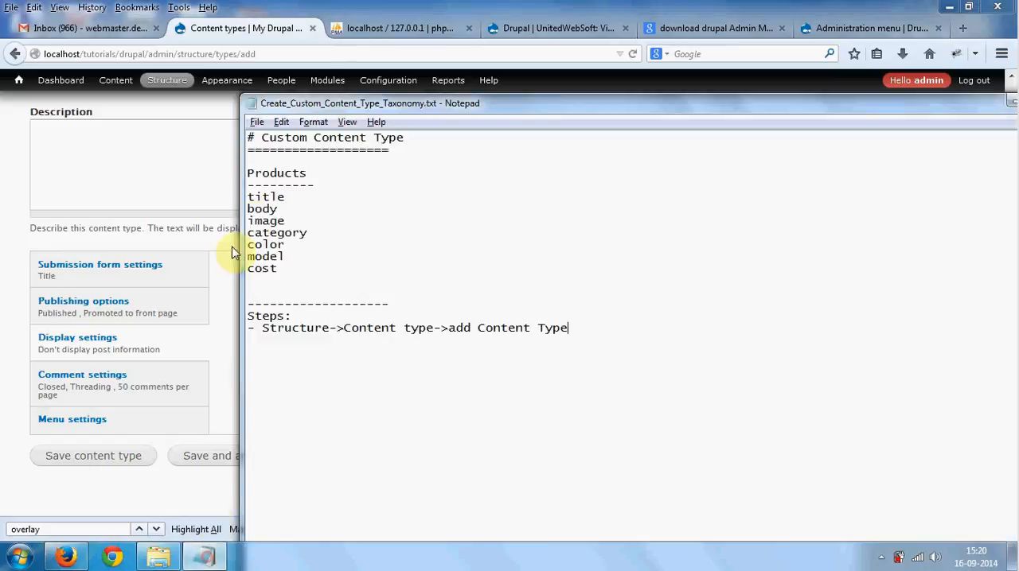
pyautogui.moveTo(285, 257); pyautogui.dragTo(242, 202)
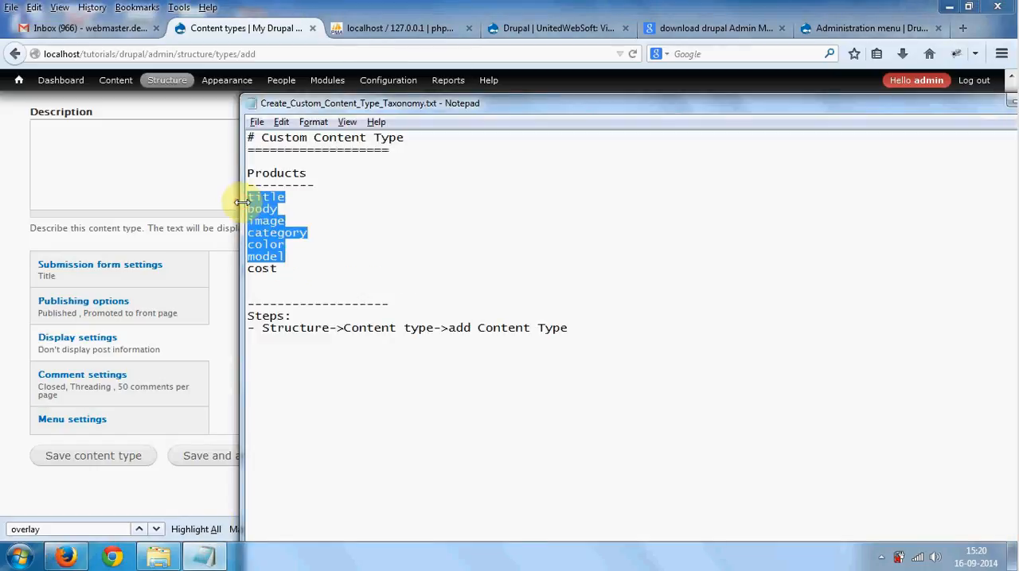
pyautogui.hotkey('alt', 'Tab')
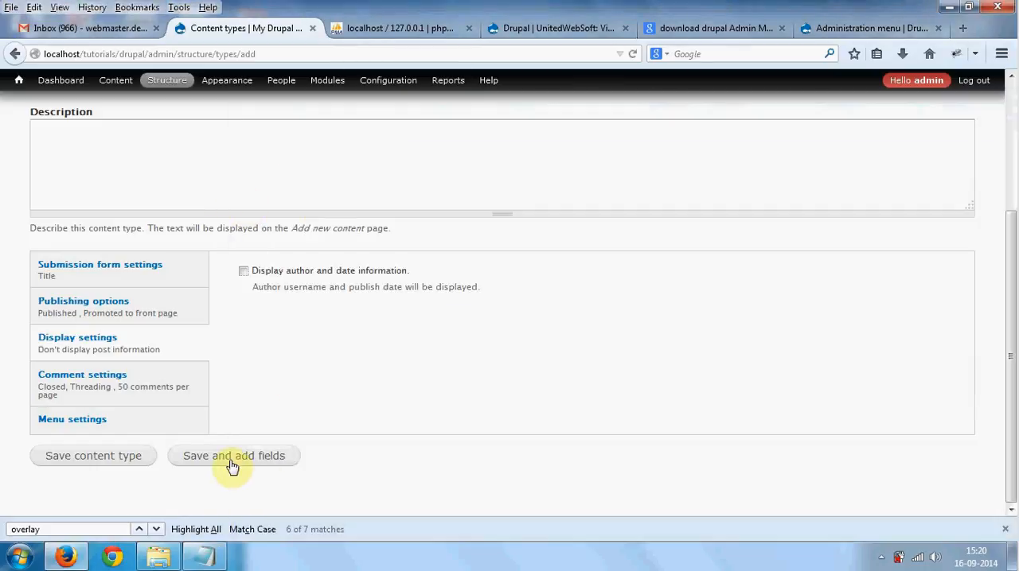
pyautogui.click(232, 466)
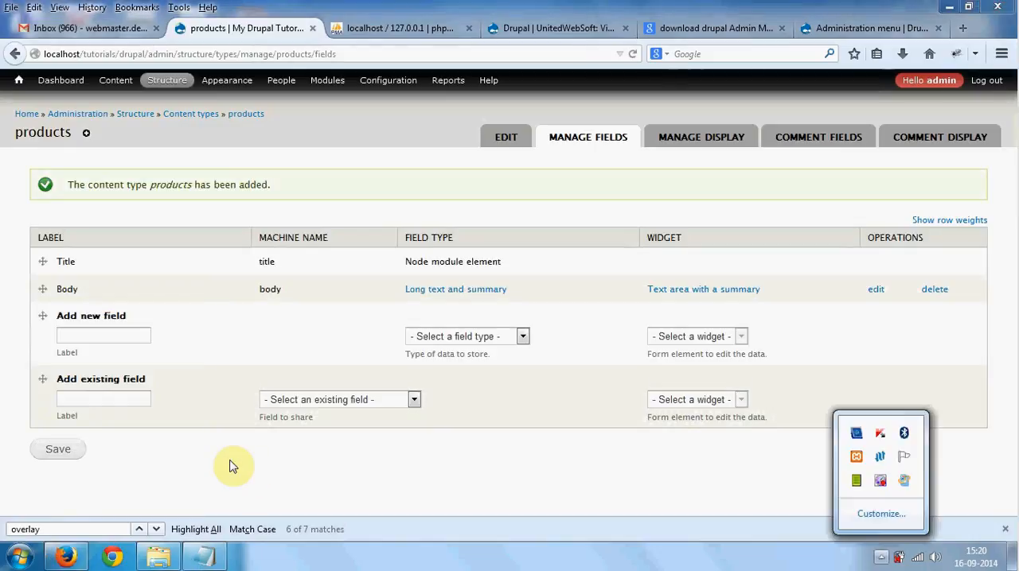
# - Check the default Title and Body fields, then switch to the Notepad notes and insert a blank line between body and image
pyautogui.click(250, 317)
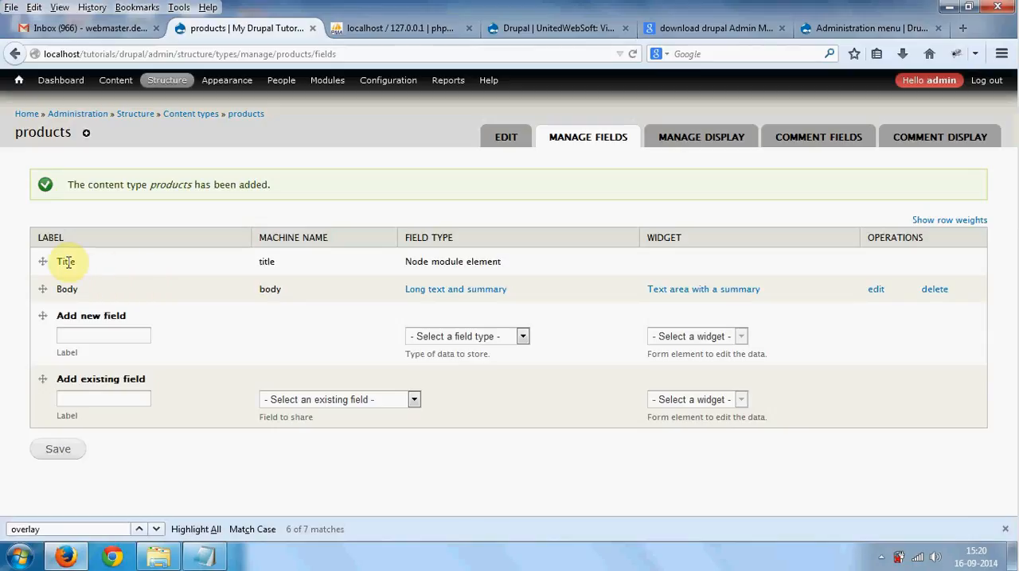
pyautogui.moveTo(61, 261); pyautogui.dragTo(73, 290)
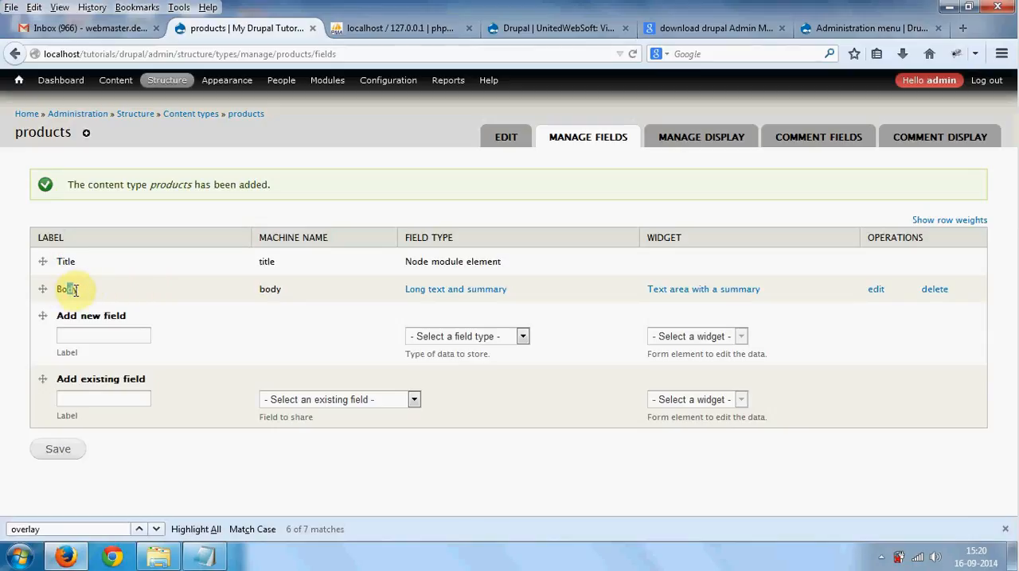
pyautogui.click(205, 556)
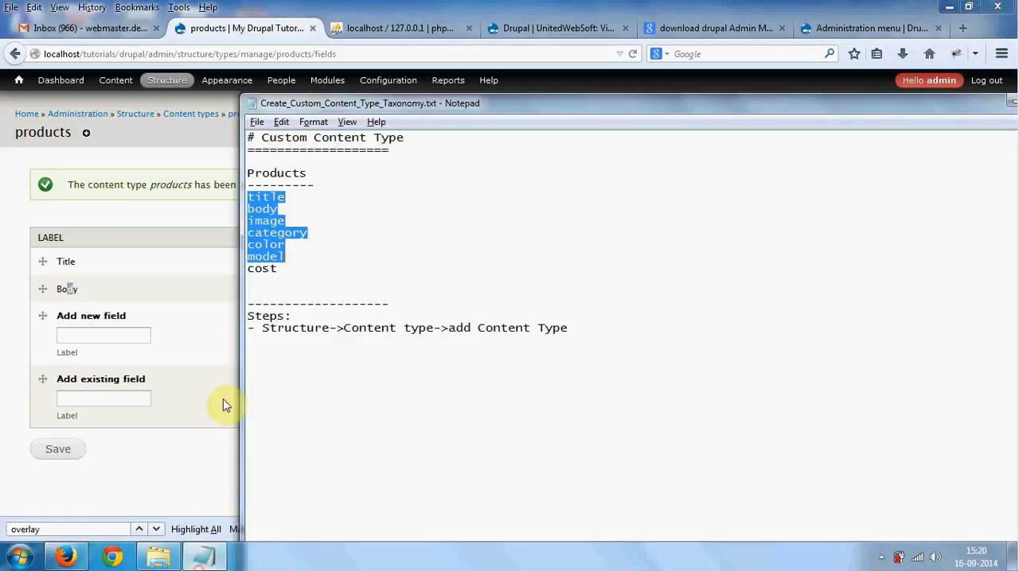
pyautogui.click(280, 210)
pyautogui.press('Return')
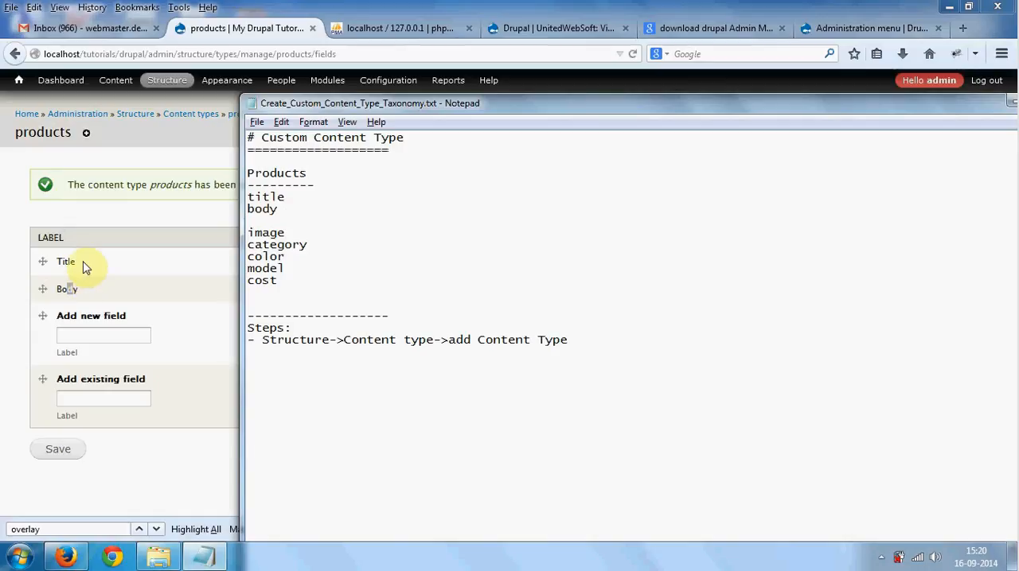
# - Add a dashed separator line a few lines below the Steps section of the notes
pyautogui.click(645, 368)
pyautogui.press('Return')
pyautogui.write('--------------------')
# - Switch to Firefox, open the products creation form in a new tab, and check the content types offered under Add content
pyautogui.hotkey('alt', 'Tab')
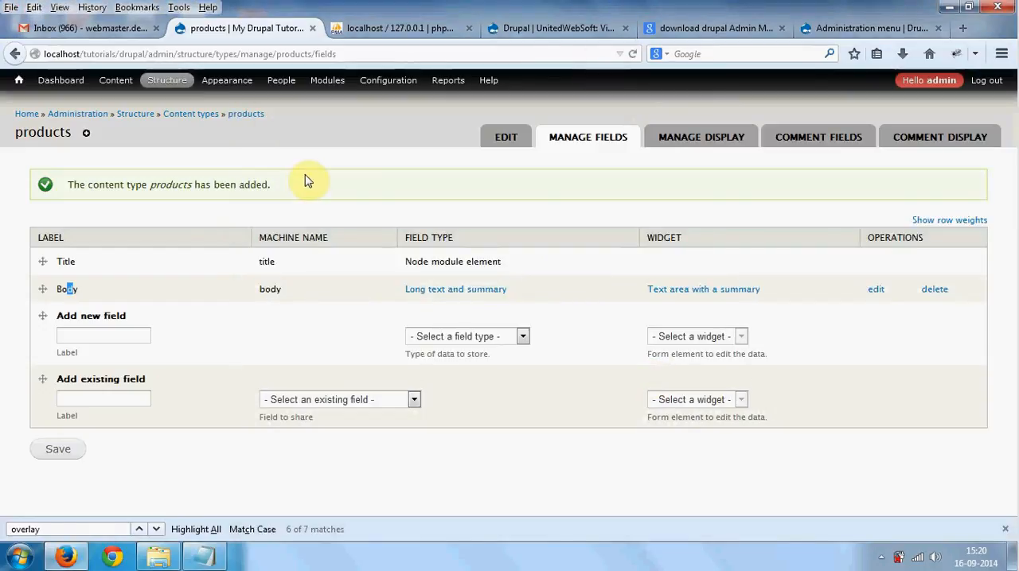
pyautogui.moveTo(118, 90)
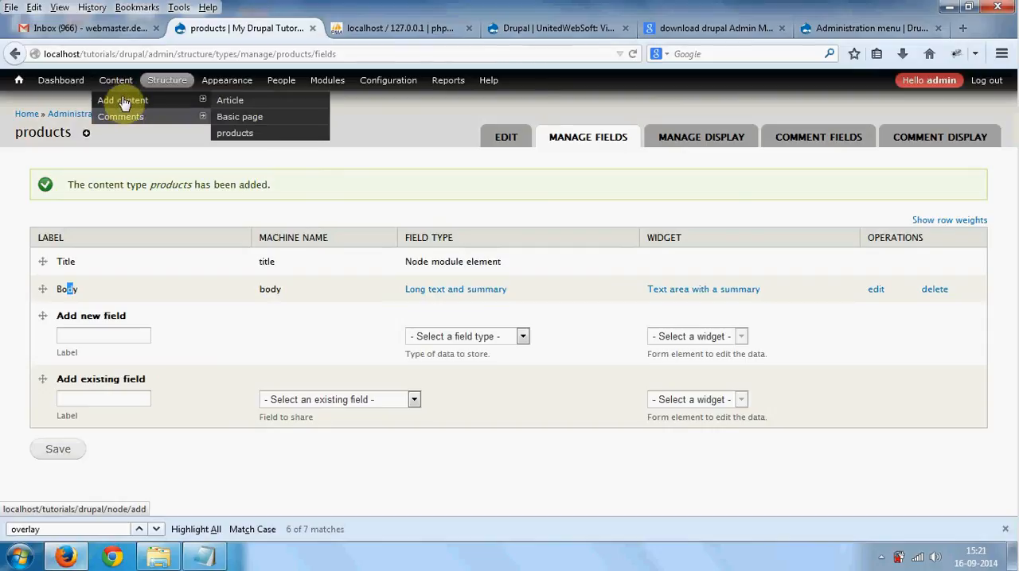
pyautogui.rightClick(245, 141)
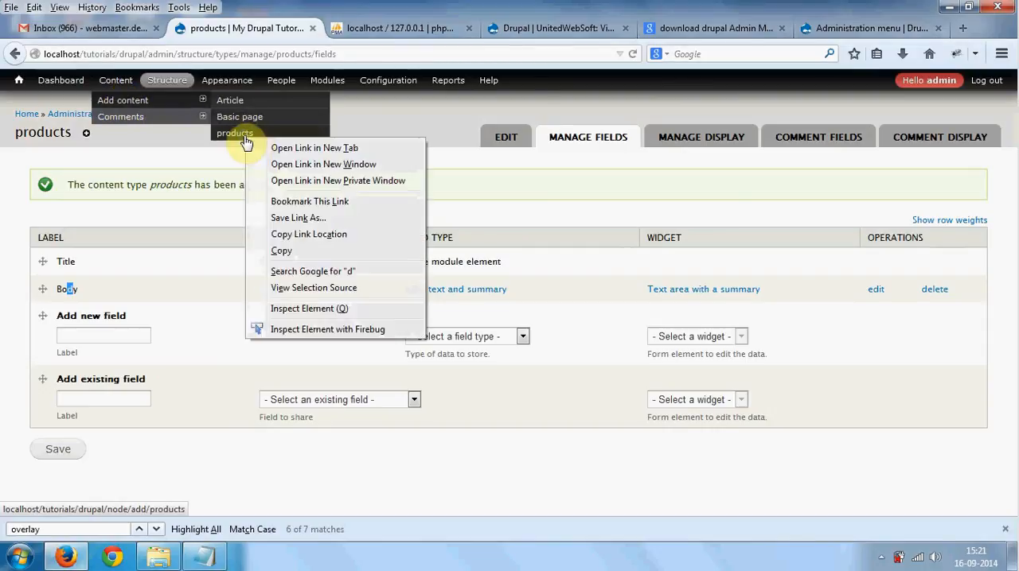
pyautogui.click(262, 146)
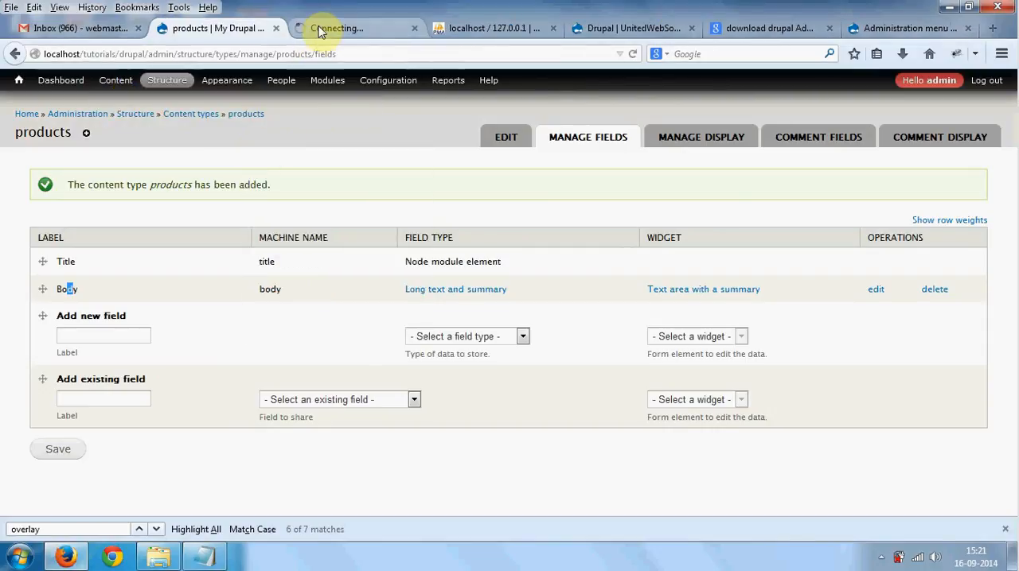
pyautogui.click(320, 29)
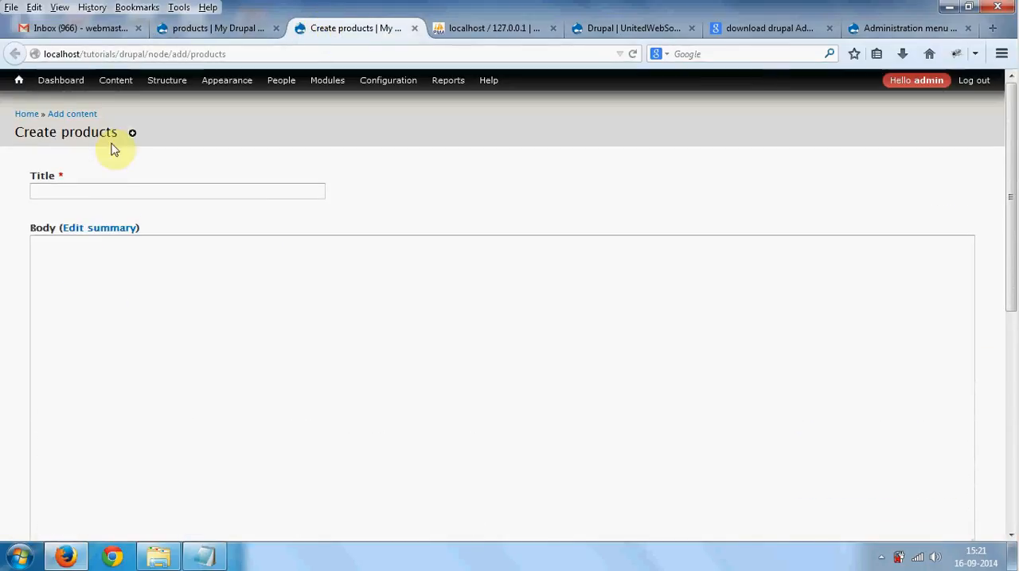
pyautogui.click(127, 100)
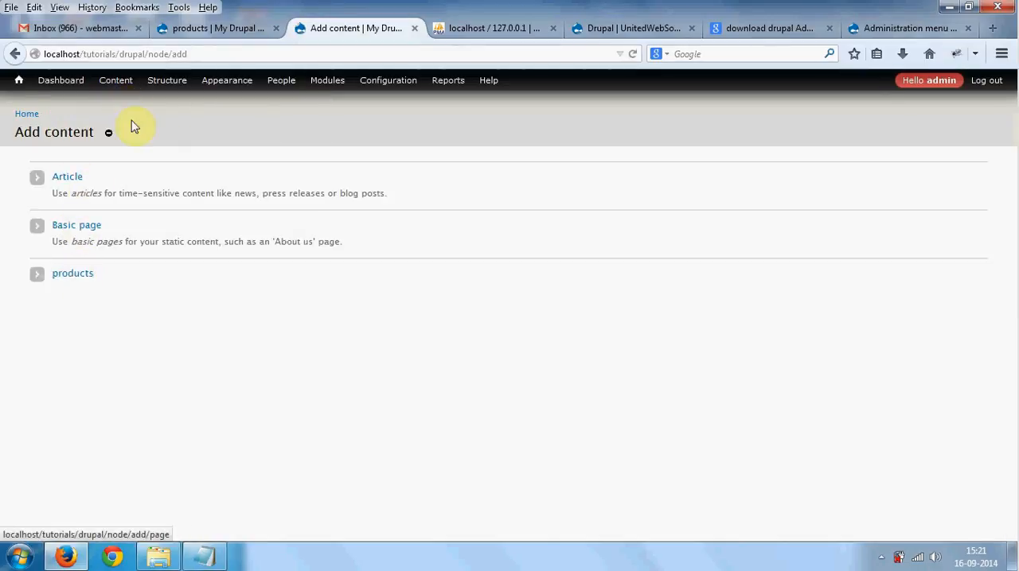
pyautogui.click(183, 32)
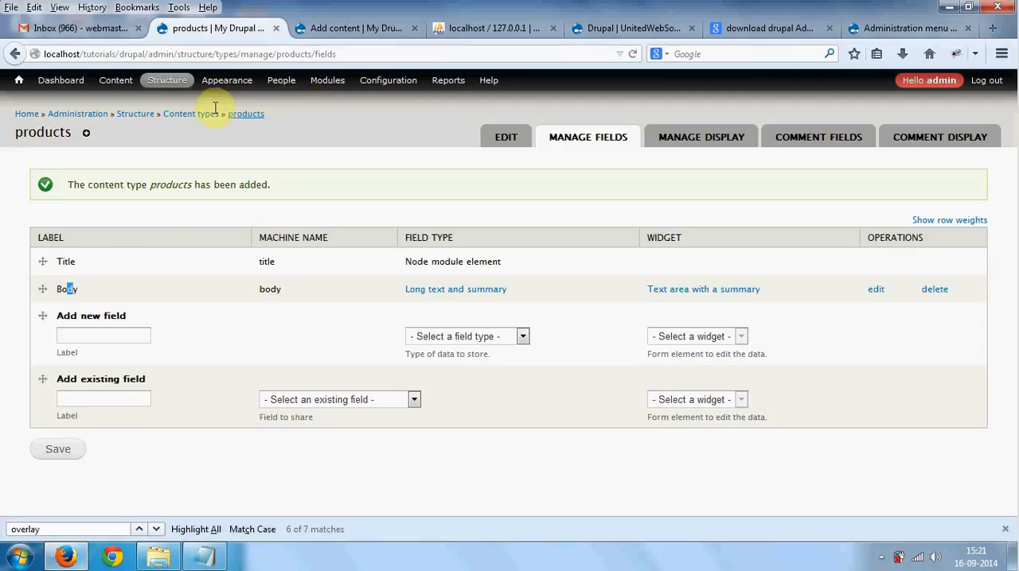
pyautogui.moveTo(188, 94)
pyautogui.moveTo(191, 117)
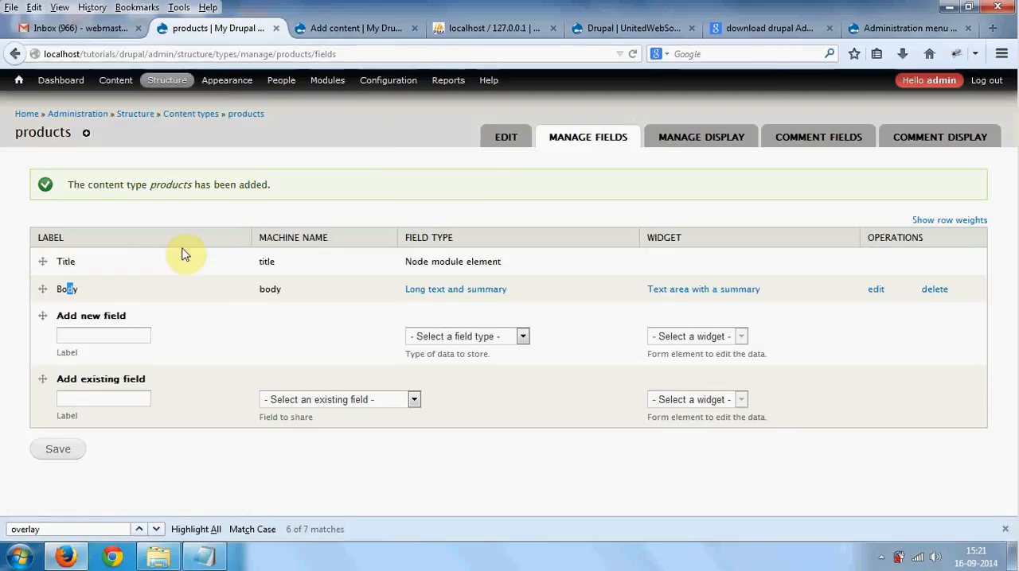
pyautogui.click(337, 30)
pyautogui.moveTo(137, 87)
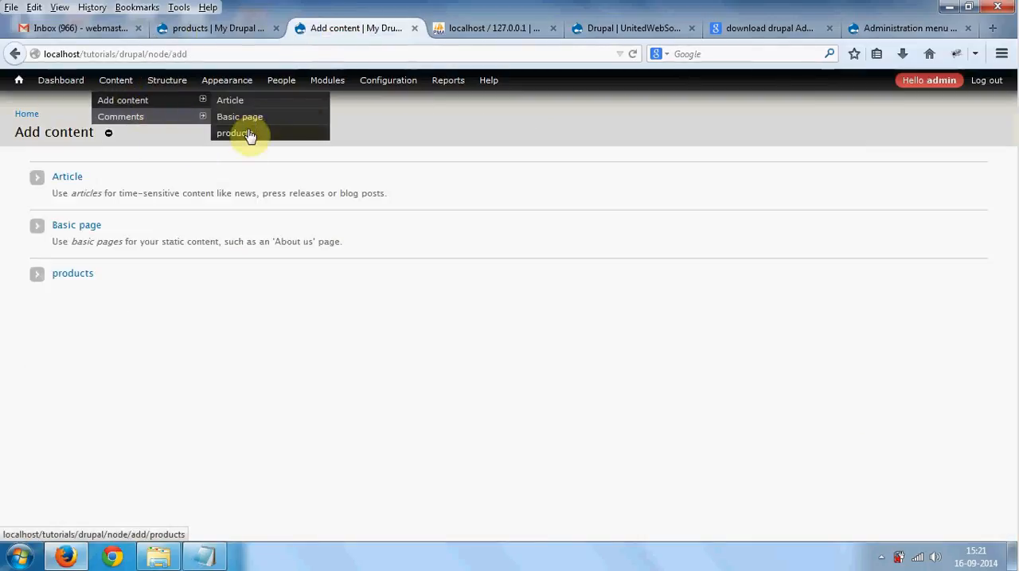
pyautogui.click(225, 29)
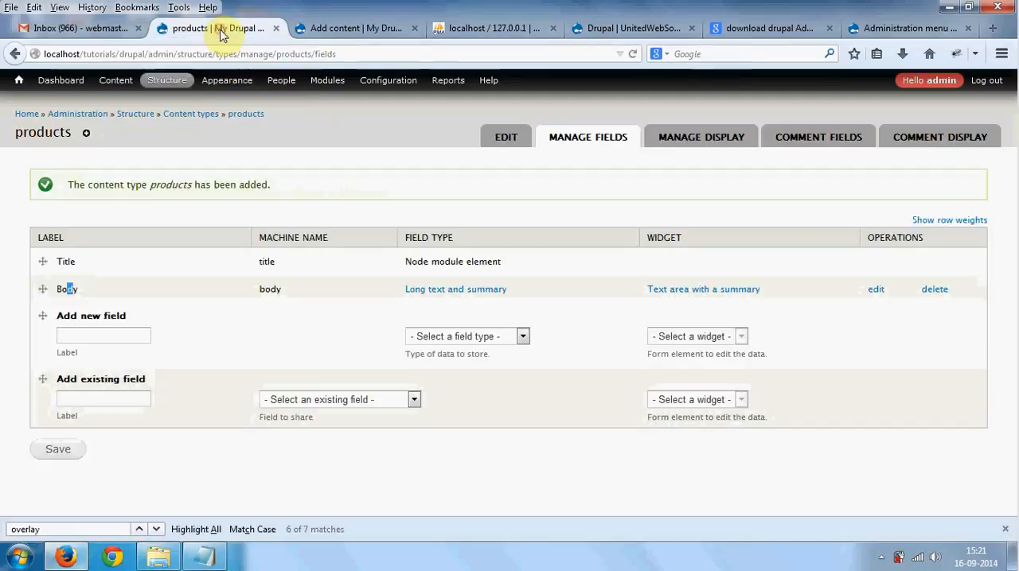
# - Check the next planned field in the notes, then try to save a new products field labelled Image with field type Image
pyautogui.click(205, 557)
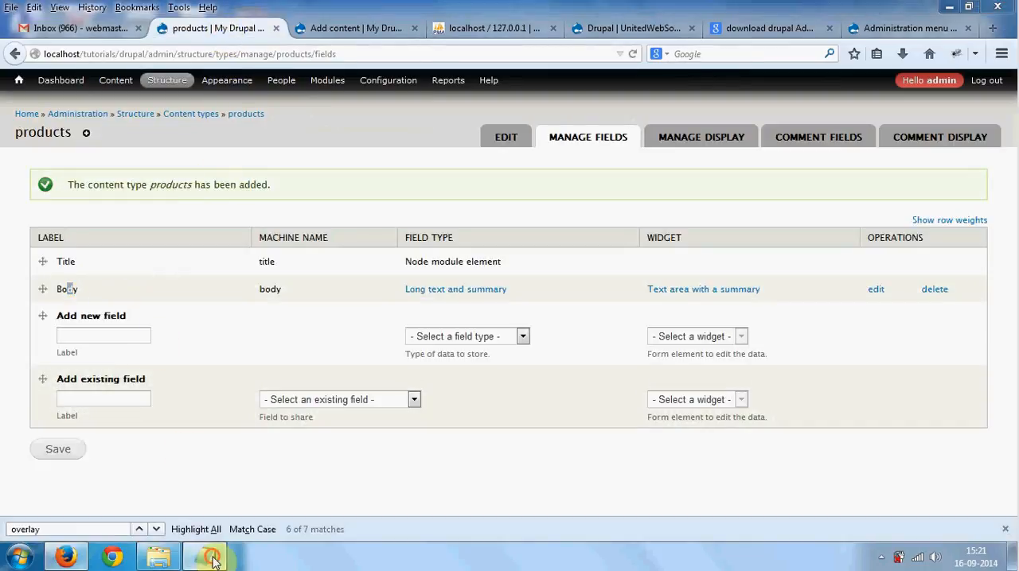
pyautogui.moveTo(281, 210); pyautogui.dragTo(249, 198)
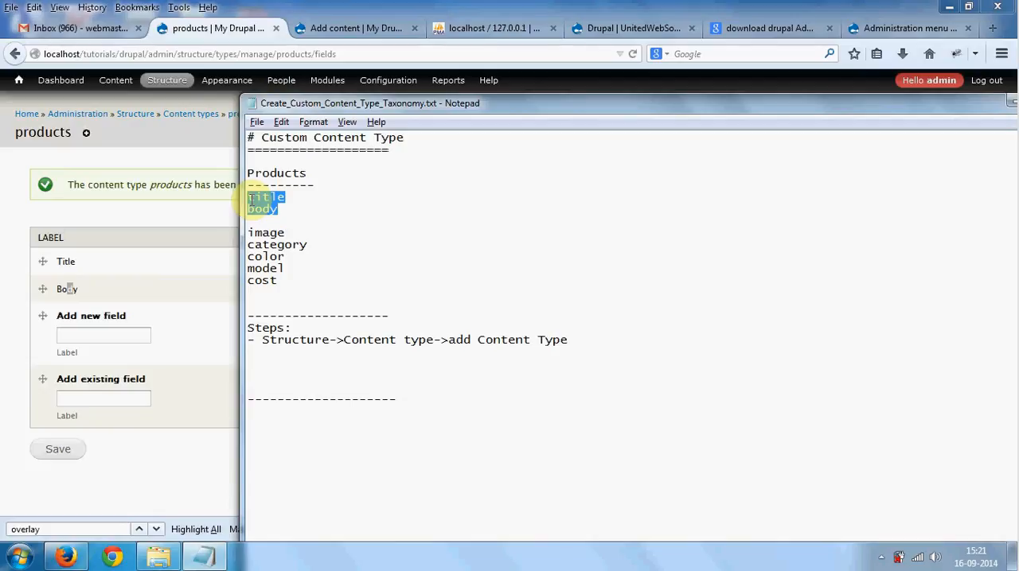
pyautogui.moveTo(285, 233); pyautogui.dragTo(249, 232)
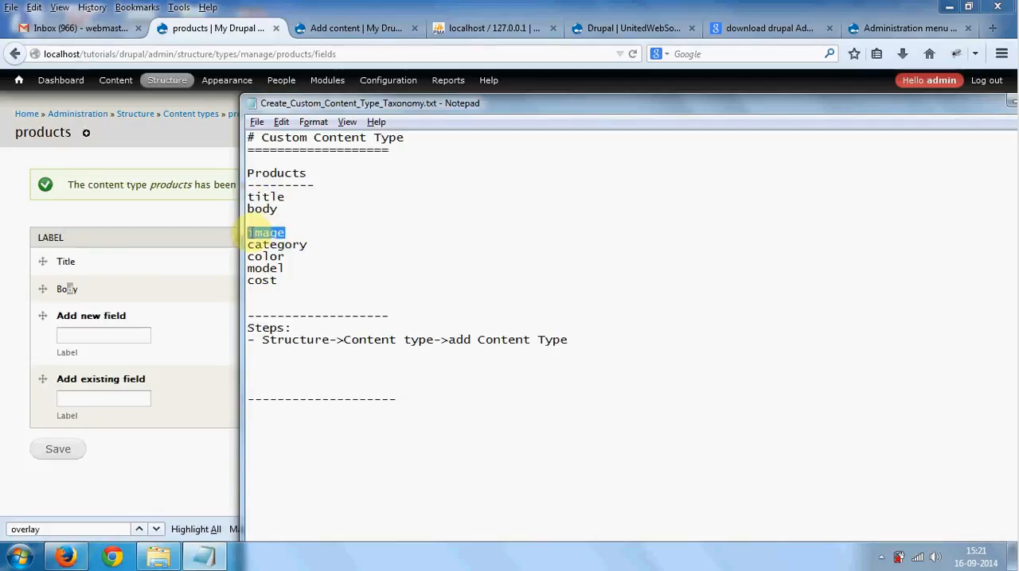
pyautogui.click(120, 337)
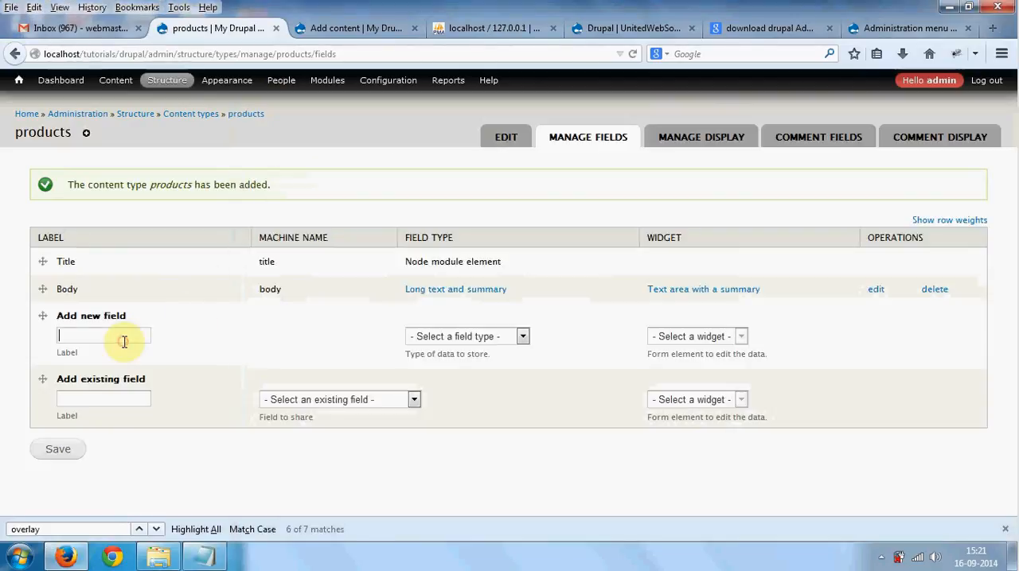
pyautogui.write('Image')
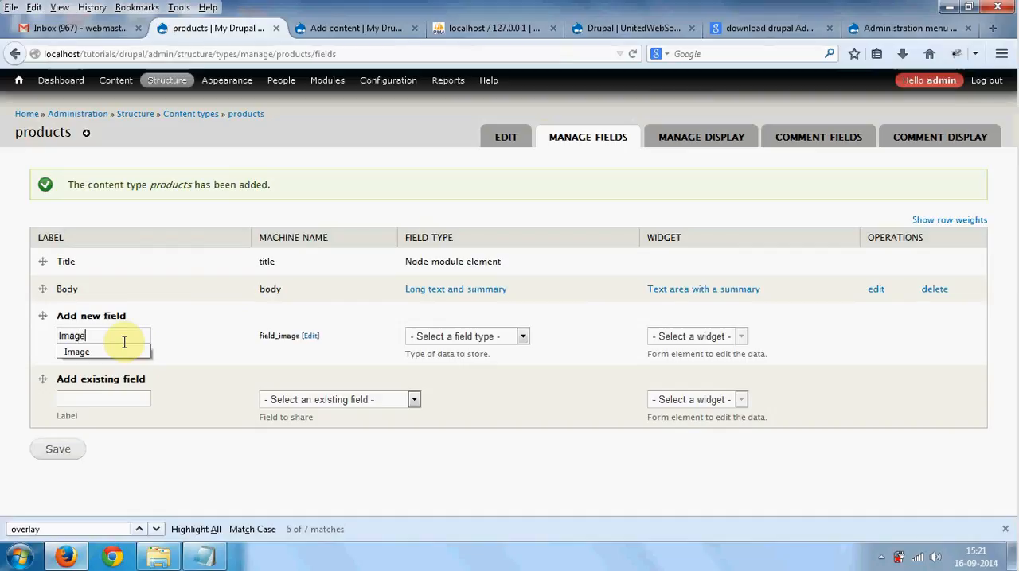
pyautogui.click(422, 338)
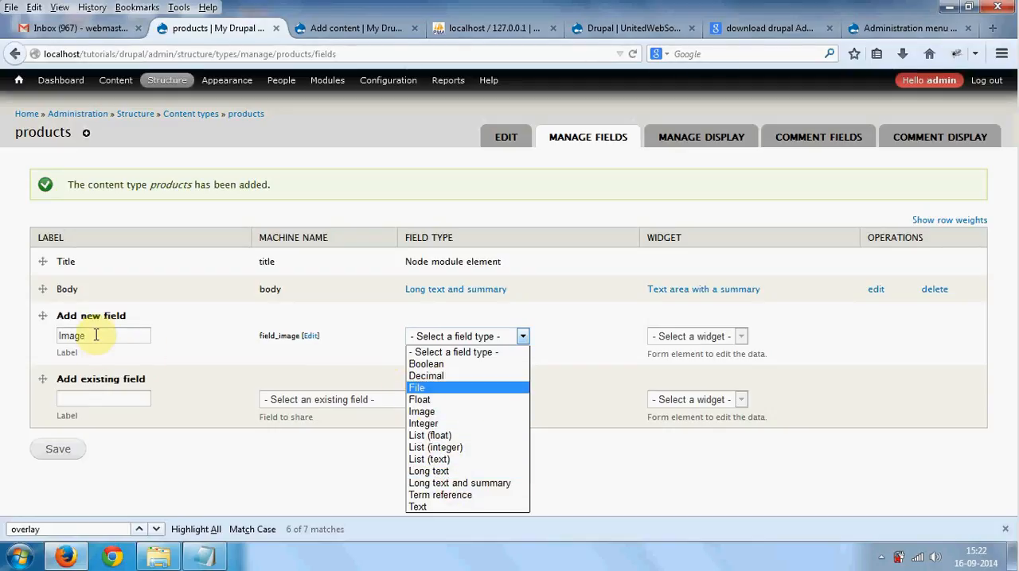
pyautogui.click(422, 412)
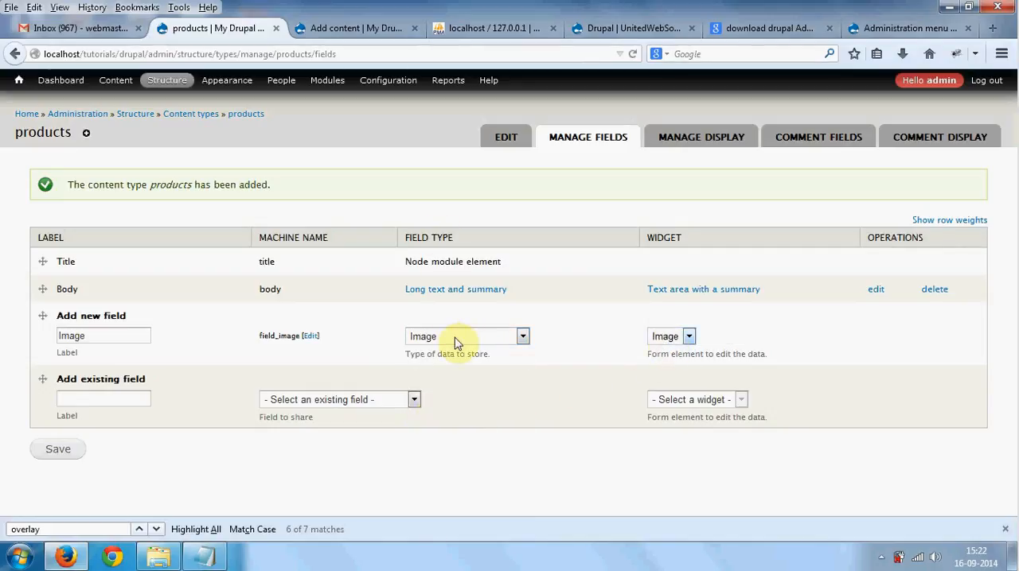
pyautogui.click(48, 450)
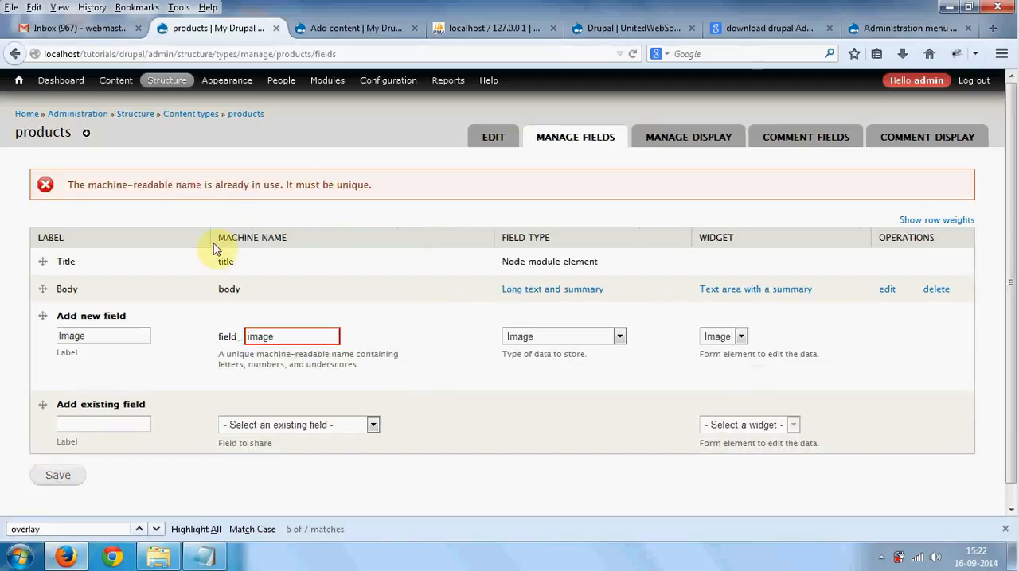
# - Read the error message and set the new Image field's machine name to field_image2
pyautogui.moveTo(103, 185); pyautogui.dragTo(341, 186)
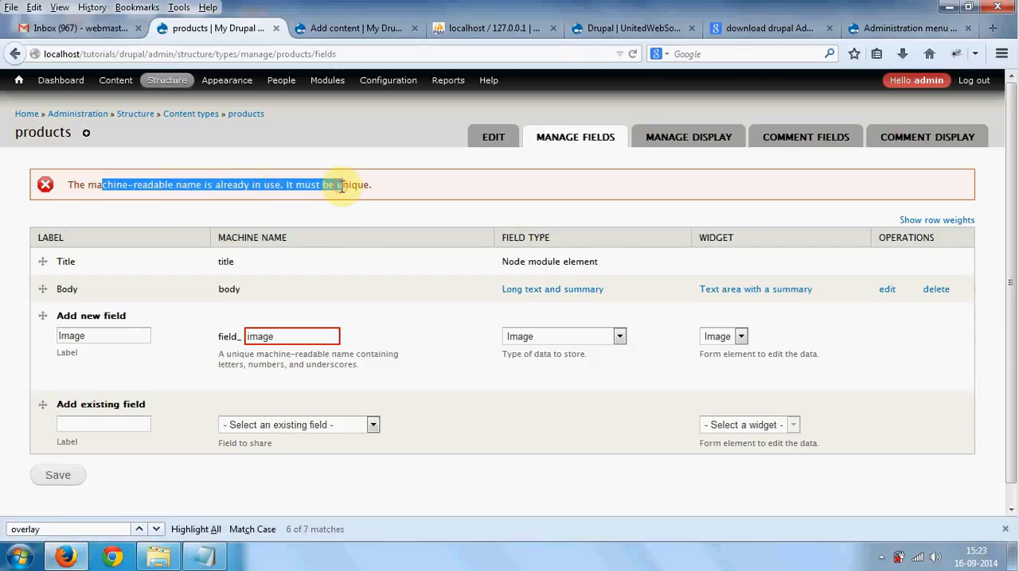
pyautogui.click(291, 336)
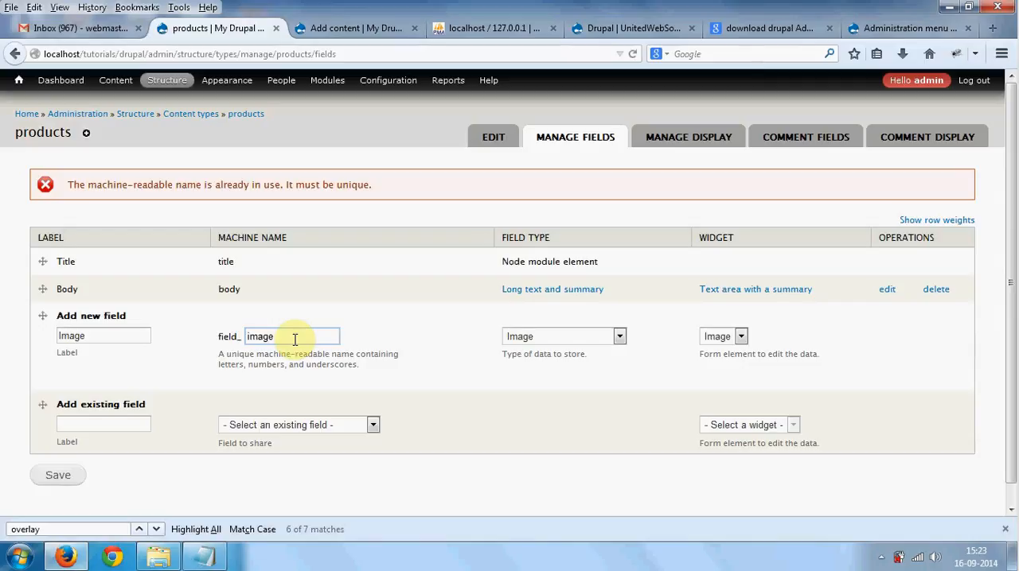
pyautogui.write('2')
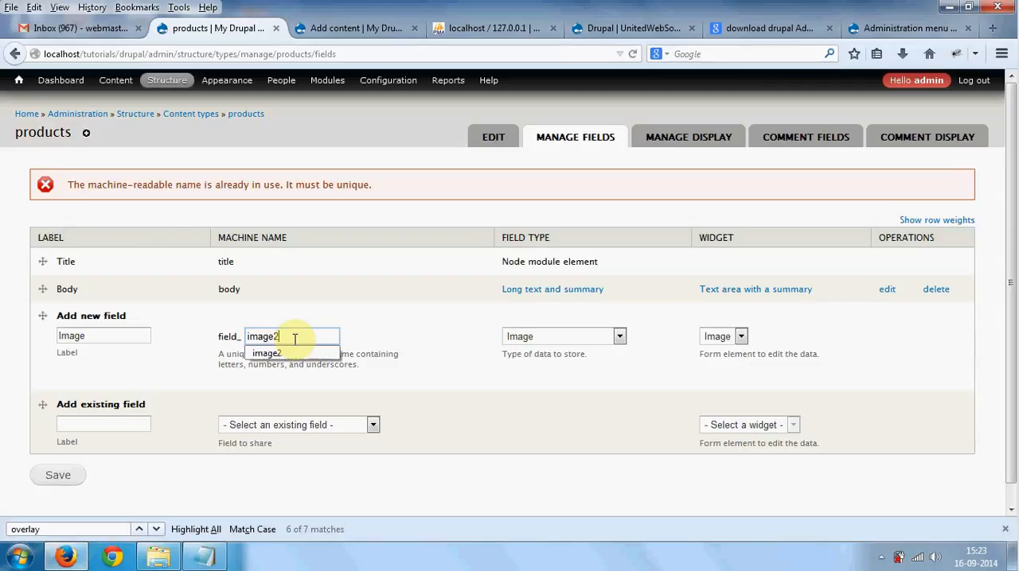
pyautogui.click(296, 302)
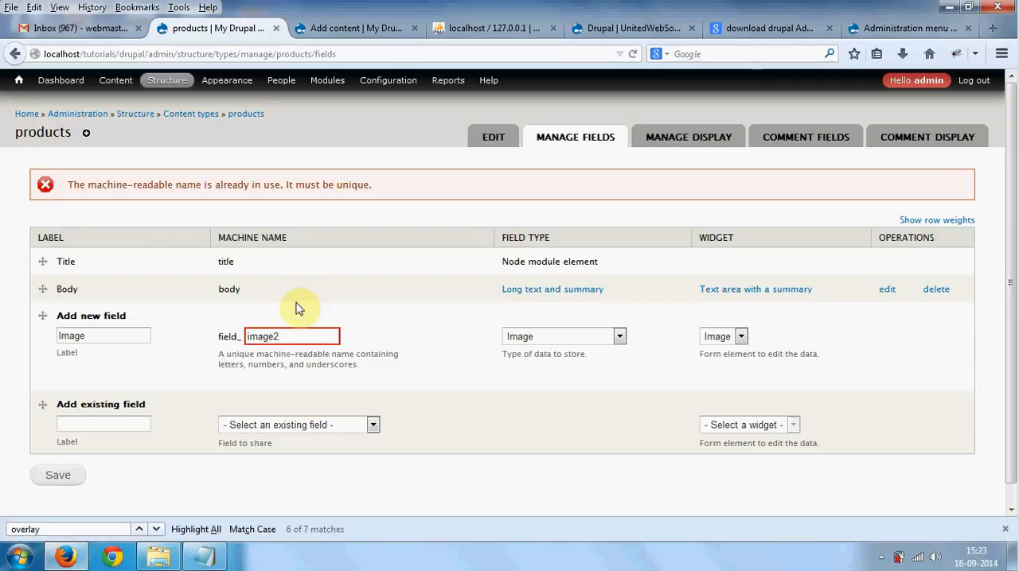
# - Save the new Image field and check the upload destination in its field settings
pyautogui.click(64, 476)
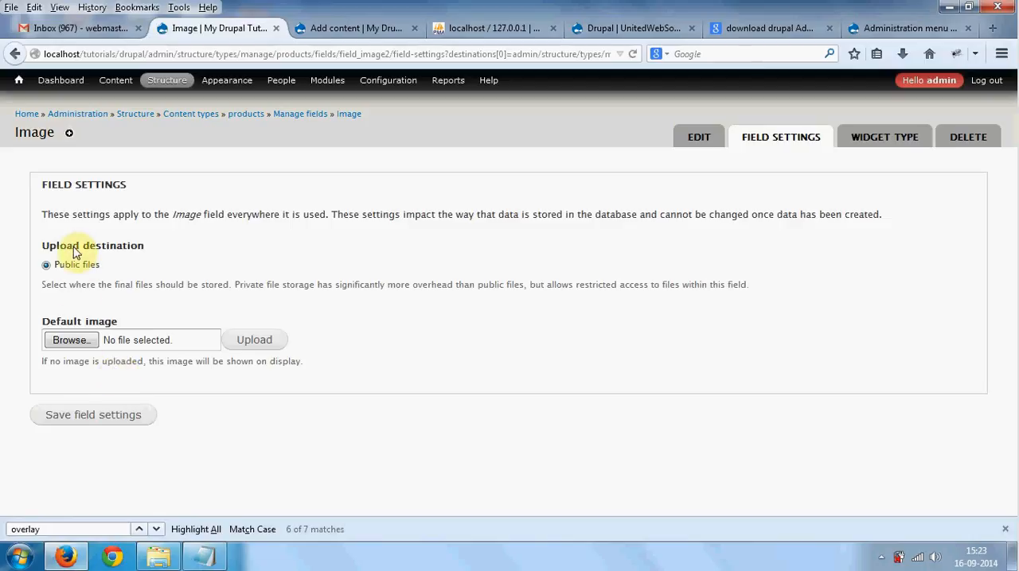
pyautogui.moveTo(74, 248); pyautogui.dragTo(79, 268)
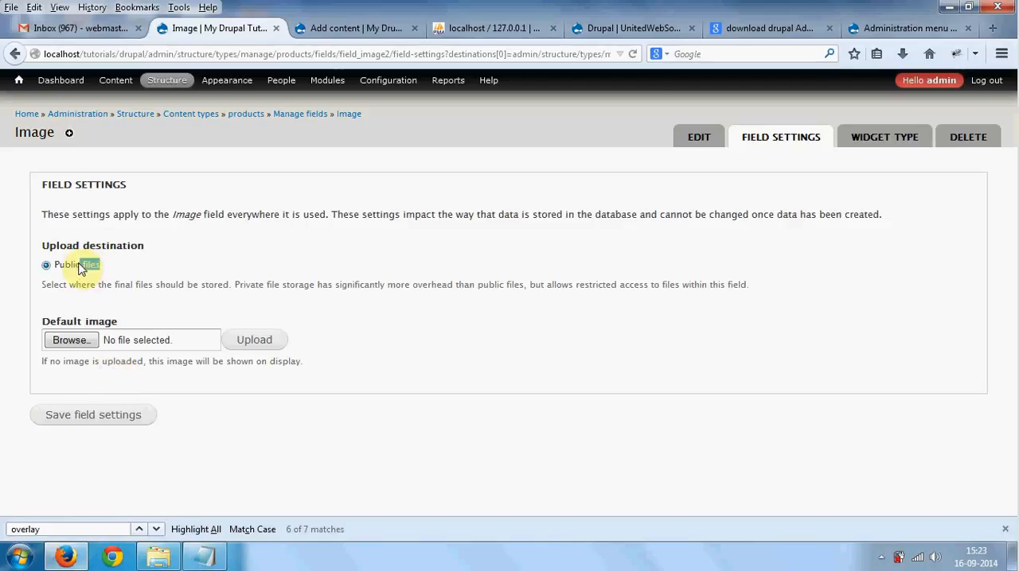
# - Switch to Windows Explorer and open the sites\default\files folder inside the drupal folder to examine where public files are stored
pyautogui.click(158, 557)
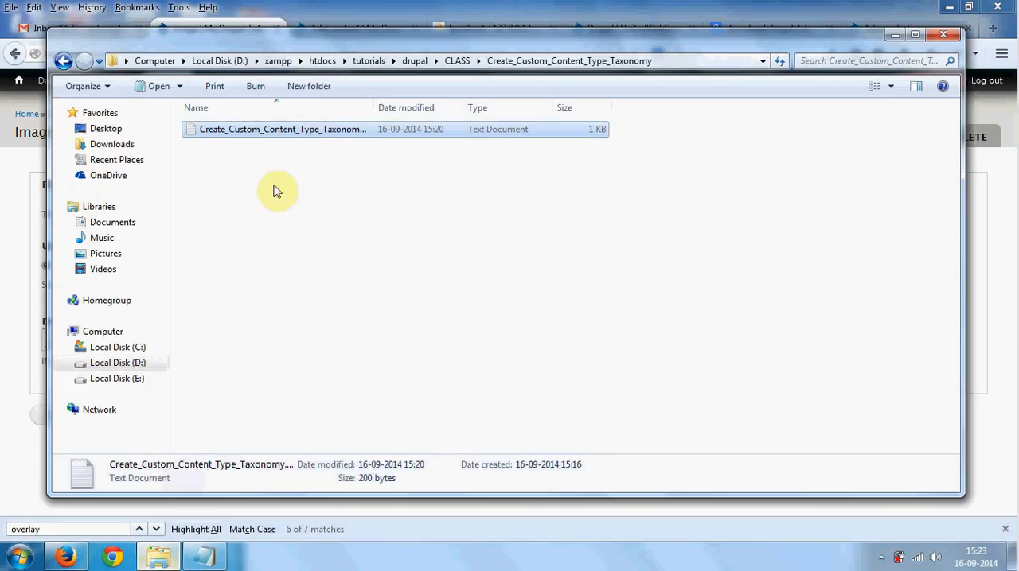
pyautogui.click(414, 61)
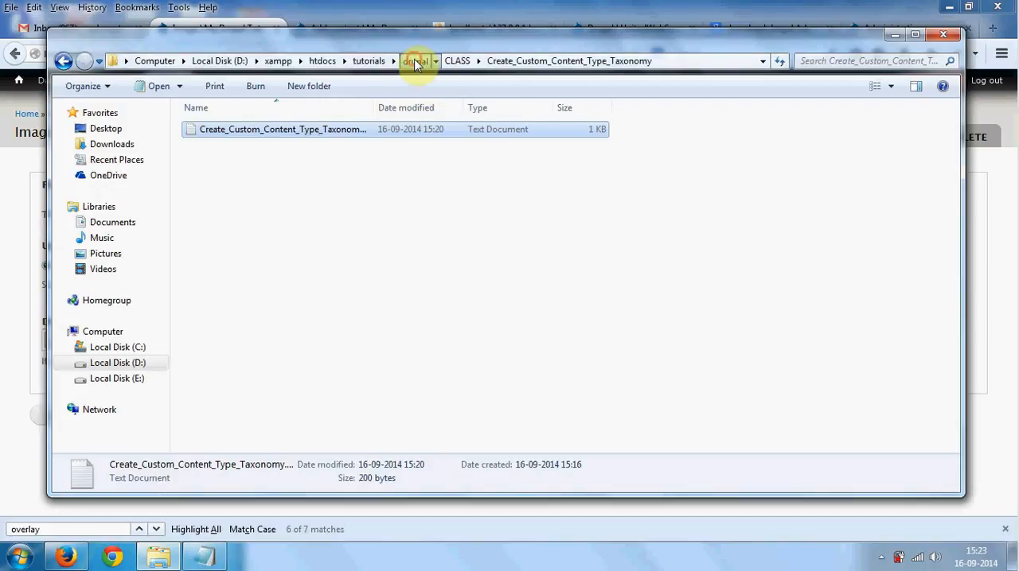
pyautogui.doubleClick(227, 224)
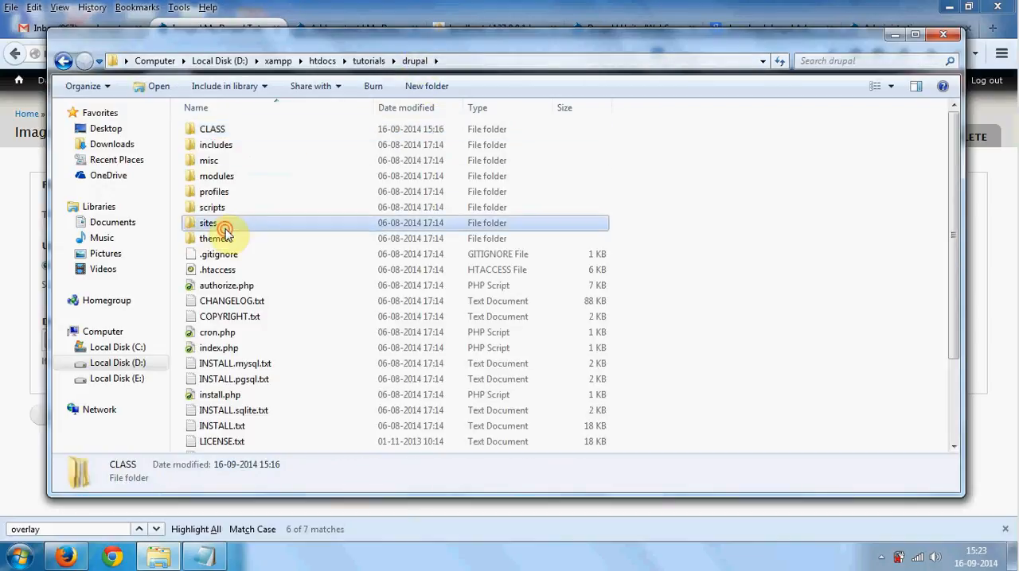
pyautogui.doubleClick(223, 145)
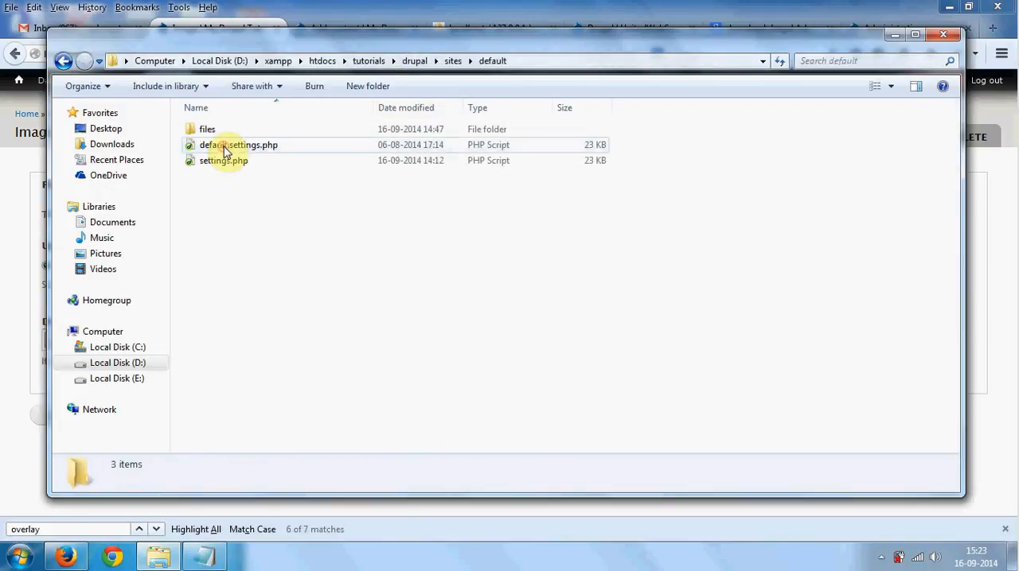
pyautogui.doubleClick(223, 130)
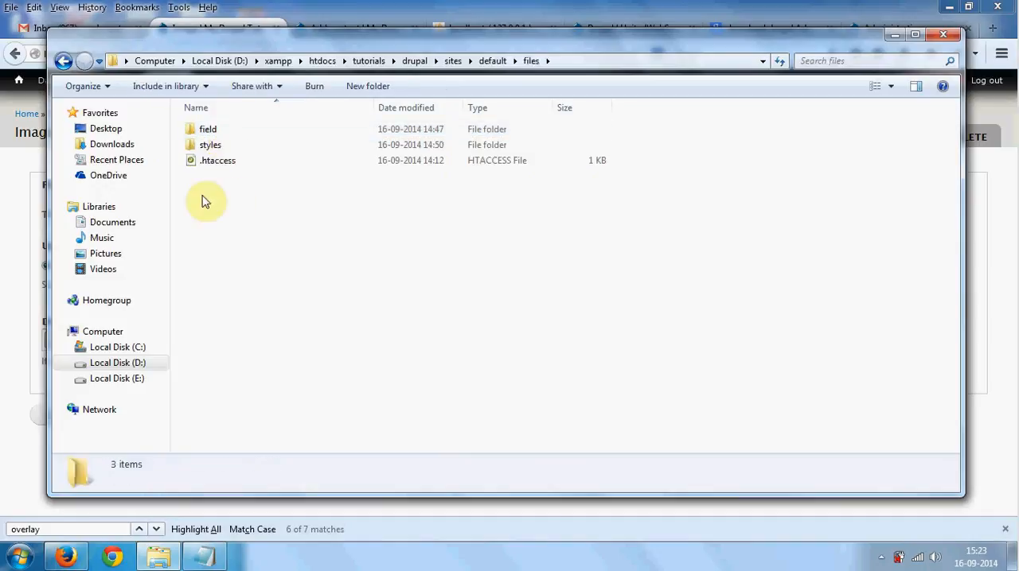
pyautogui.moveTo(198, 188); pyautogui.dragTo(389, 363)
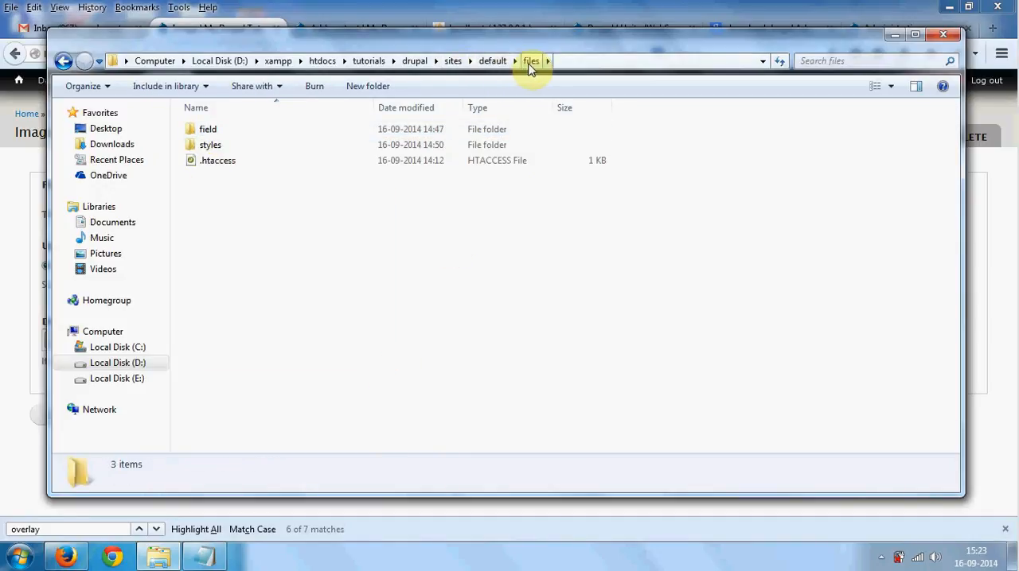
pyautogui.moveTo(199, 210); pyautogui.dragTo(353, 335)
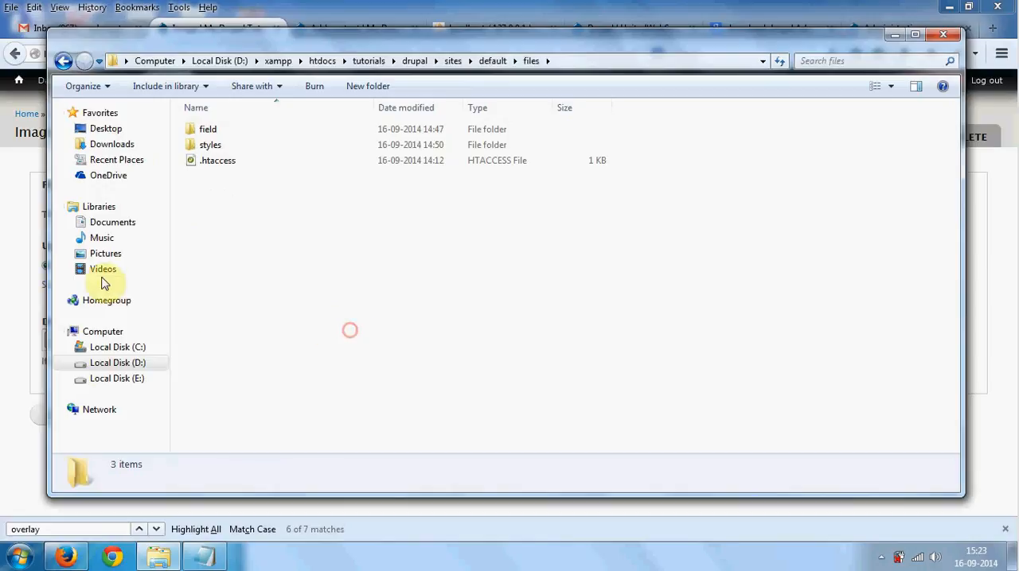
# - Return to Firefox and save the Image field's settings with Public files as the upload destination
pyautogui.click(14, 254)
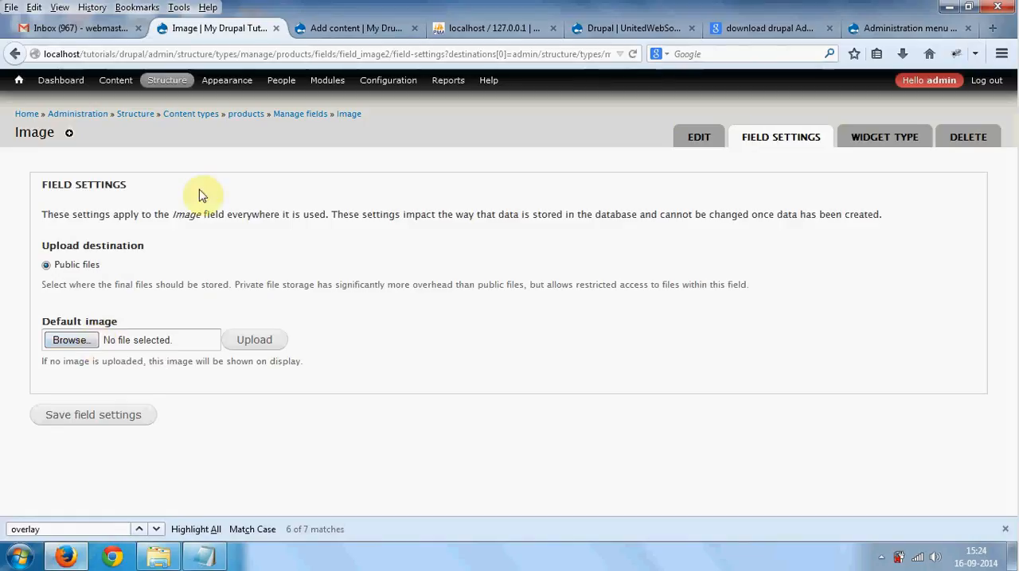
pyautogui.click(346, 30)
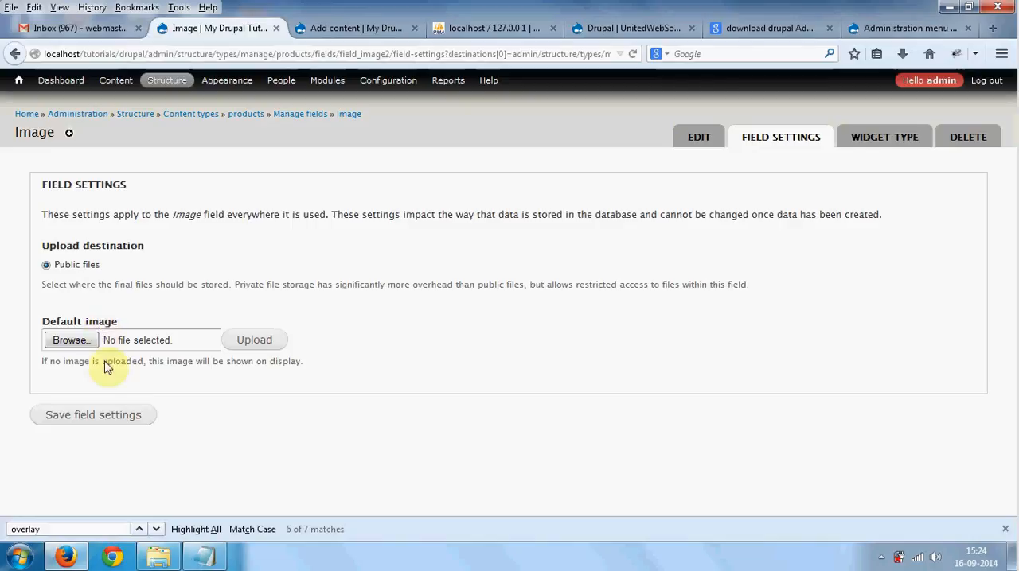
pyautogui.click(106, 420)
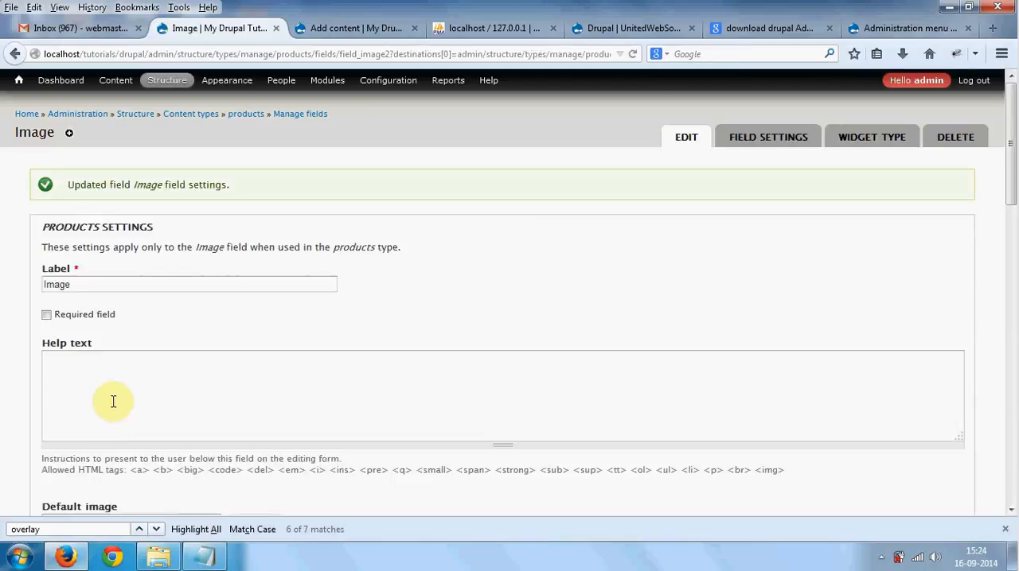
pyautogui.scroll(-2, 123, 315)
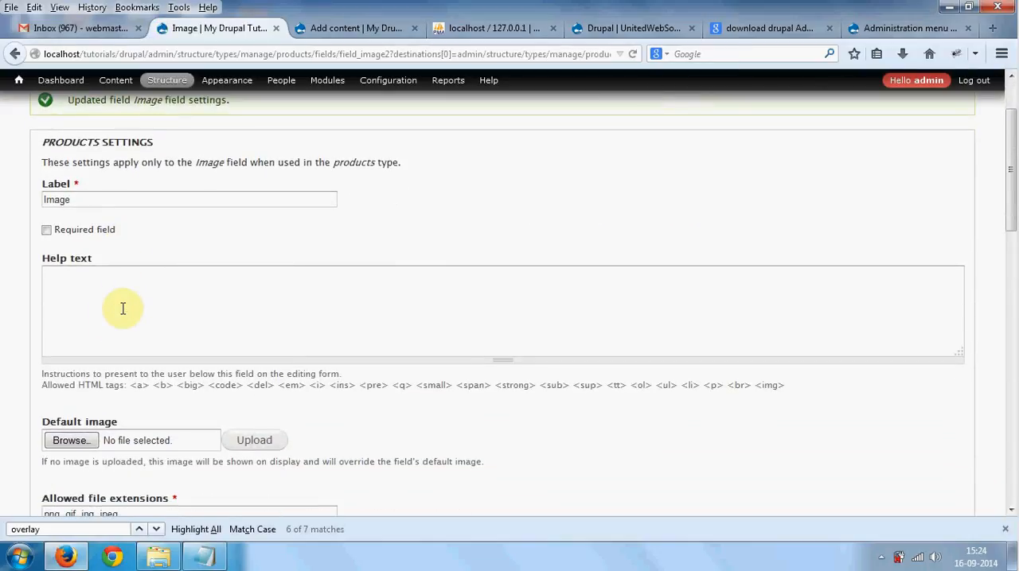
pyautogui.click(66, 232)
pyautogui.click(48, 232)
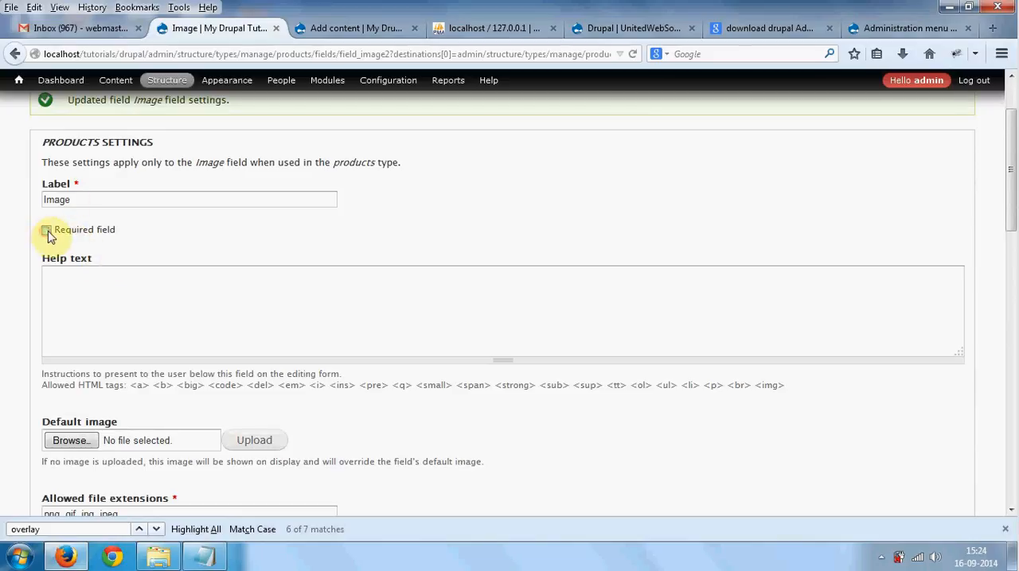
# - Remove png from the Image field's allowed file extensions, leaving gif, jpg, jpeg, and check the hint on separators
pyautogui.scroll(-2, 221, 278)
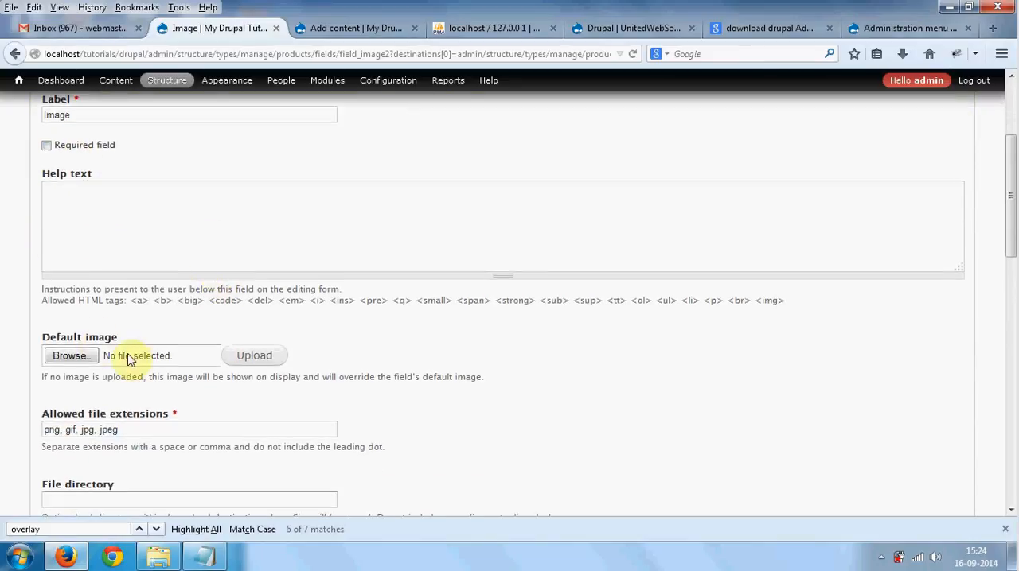
pyautogui.scroll(-2, 128, 359)
pyautogui.scroll(-2, 120, 309)
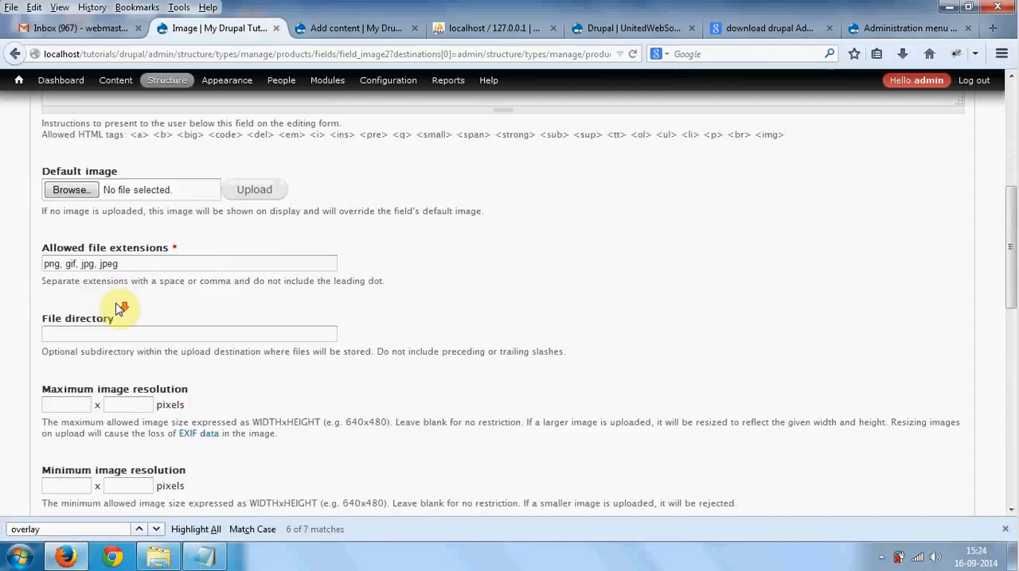
pyautogui.moveTo(48, 244); pyautogui.dragTo(166, 250)
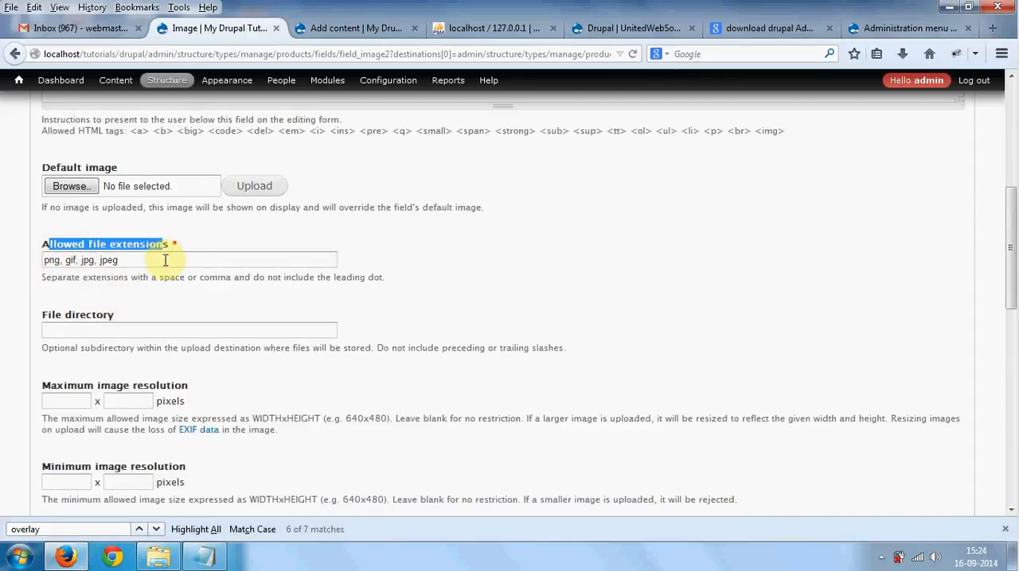
pyautogui.click(165, 261)
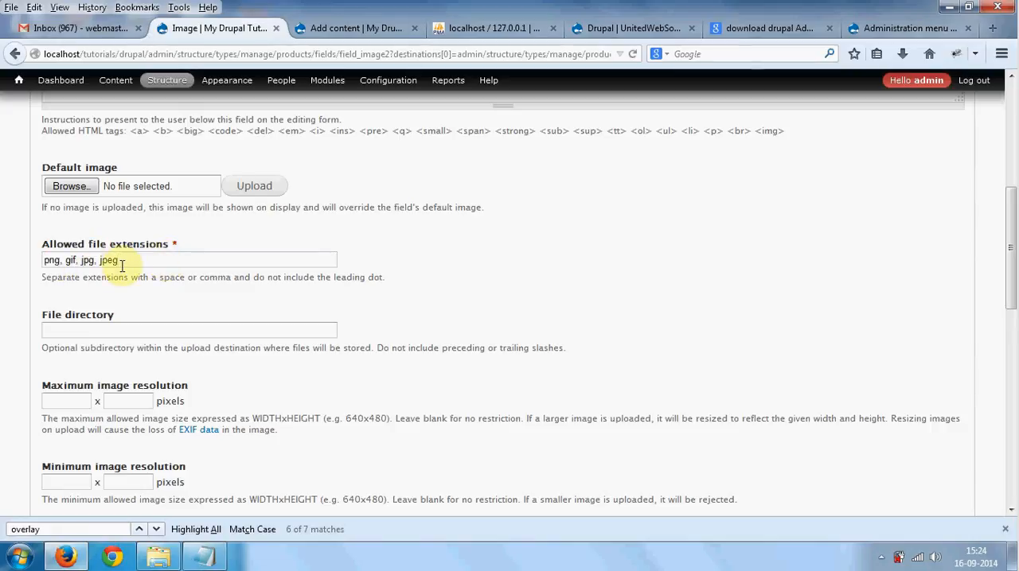
pyautogui.doubleClick(48, 261)
pyautogui.press('Delete')
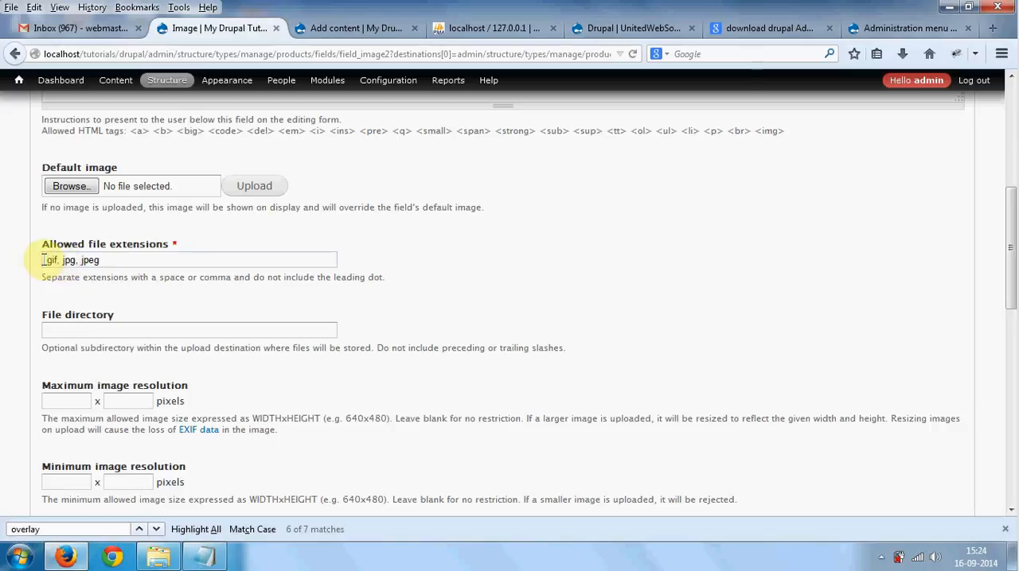
pyautogui.press('Delete')
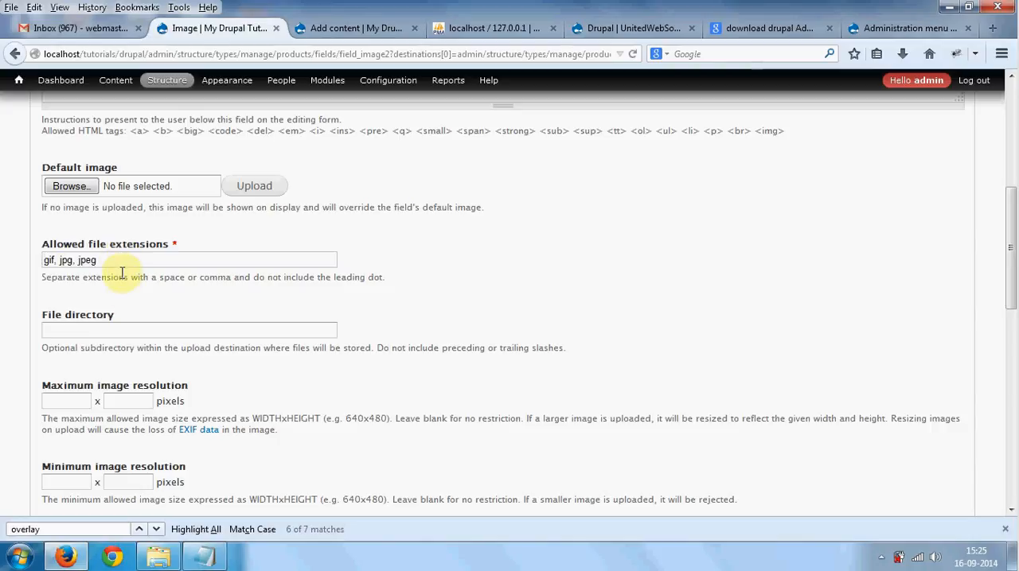
pyautogui.moveTo(160, 278); pyautogui.dragTo(226, 280)
# - Switch to Windows Explorer and create a folder named products inside sites\default\files
pyautogui.scroll(-2, 193, 334)
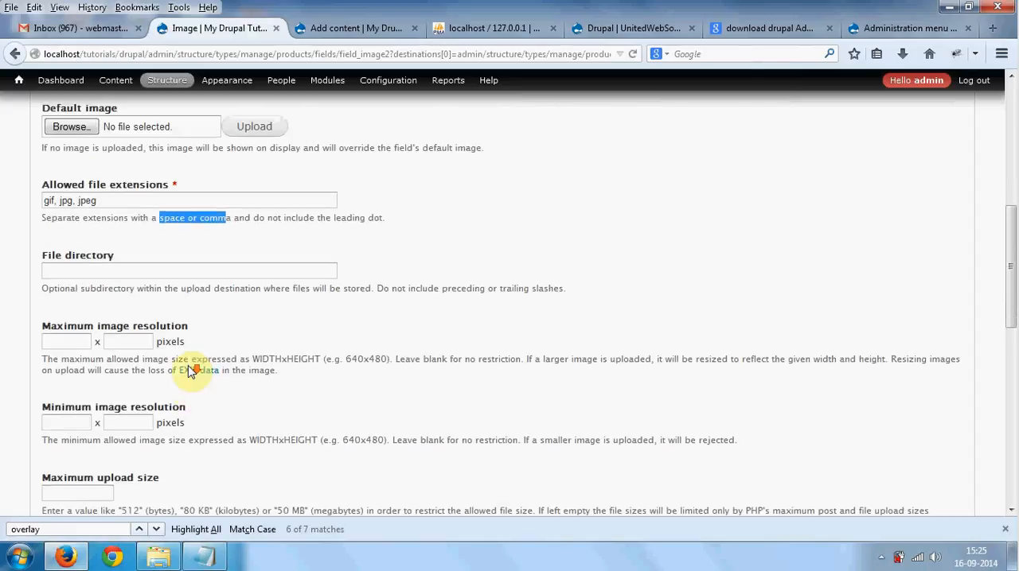
pyautogui.click(175, 249)
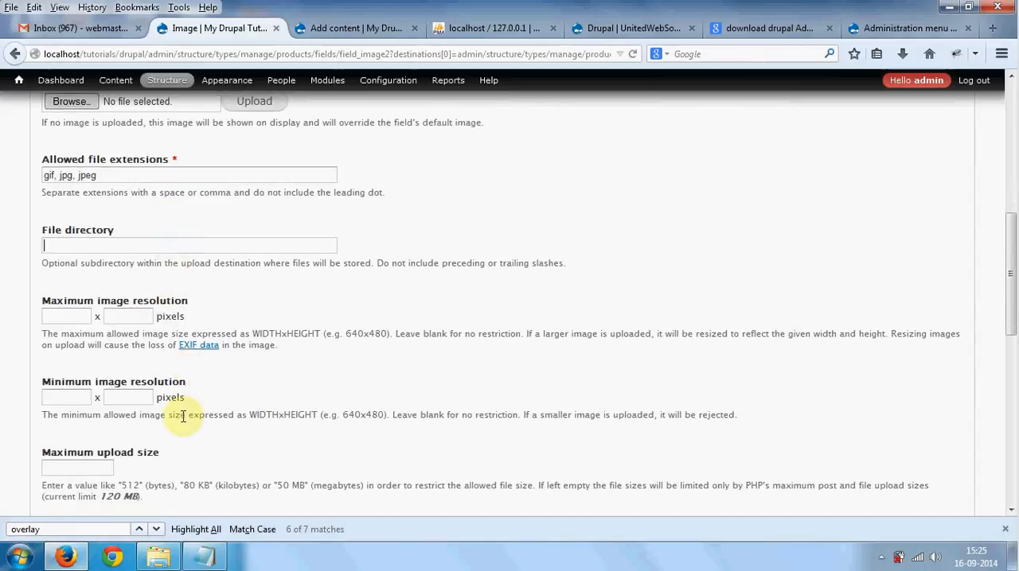
pyautogui.click(158, 556)
pyautogui.moveTo(209, 202); pyautogui.dragTo(269, 285)
pyautogui.rightClick(229, 208)
pyautogui.moveTo(307, 388)
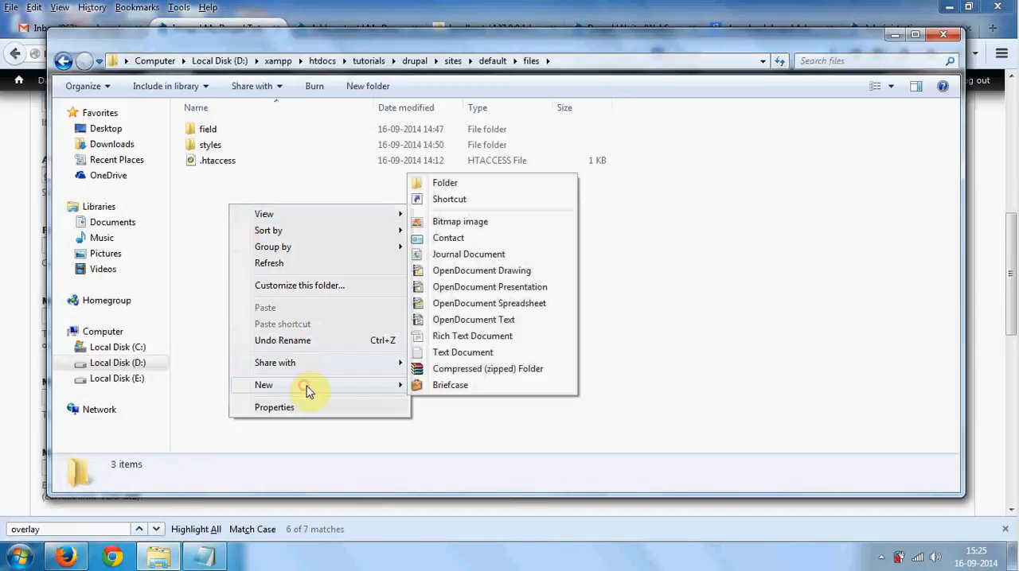
pyautogui.click(458, 185)
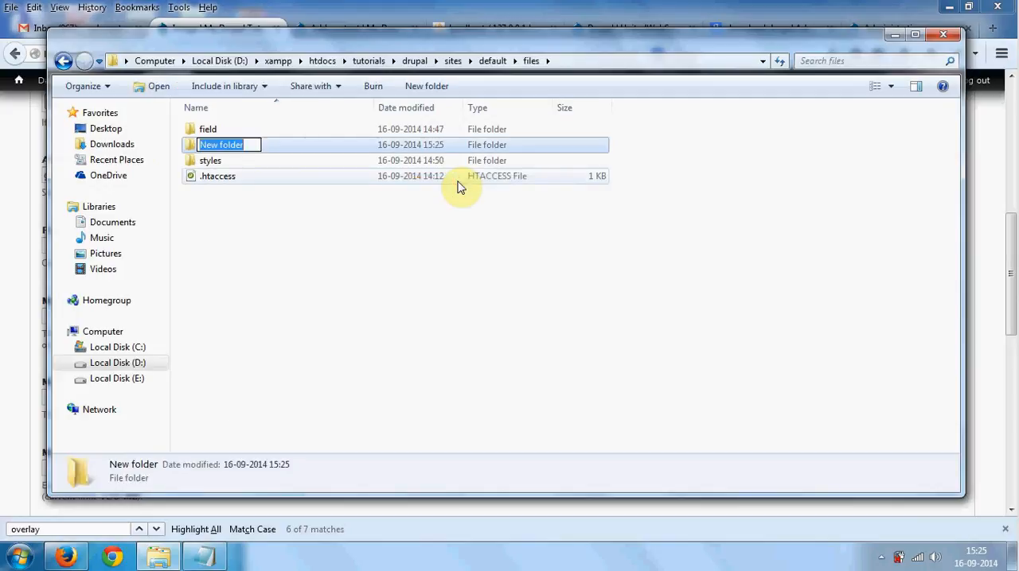
pyautogui.write('products')
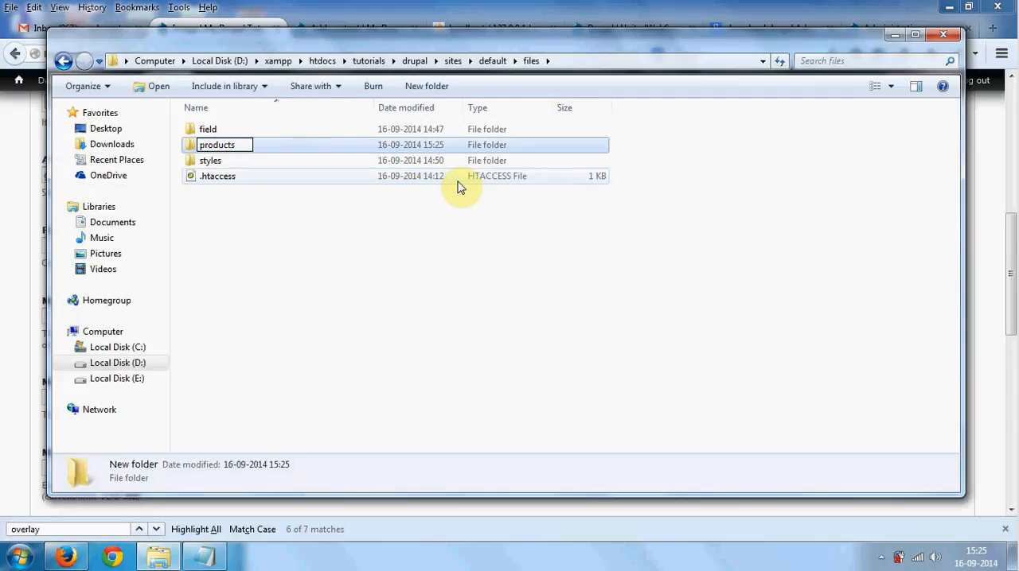
pyautogui.click(422, 293)
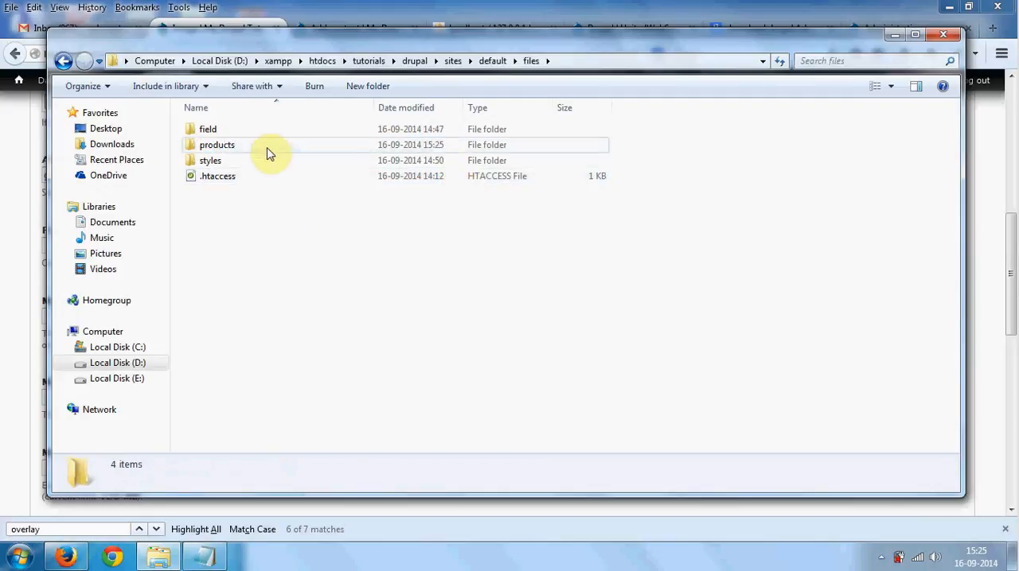
pyautogui.click(258, 144)
pyautogui.press('F2')
# - Return to Firefox, set the Image field's file directory to products, and compare it with the folder in Windows Explorer
pyautogui.hotkey('alt', 'Tab')
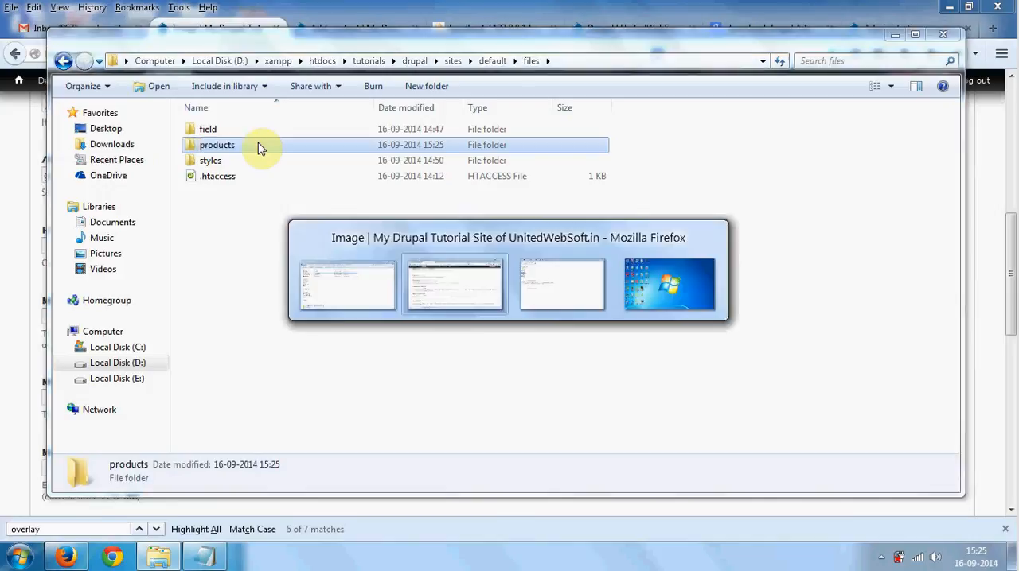
pyautogui.click(71, 247)
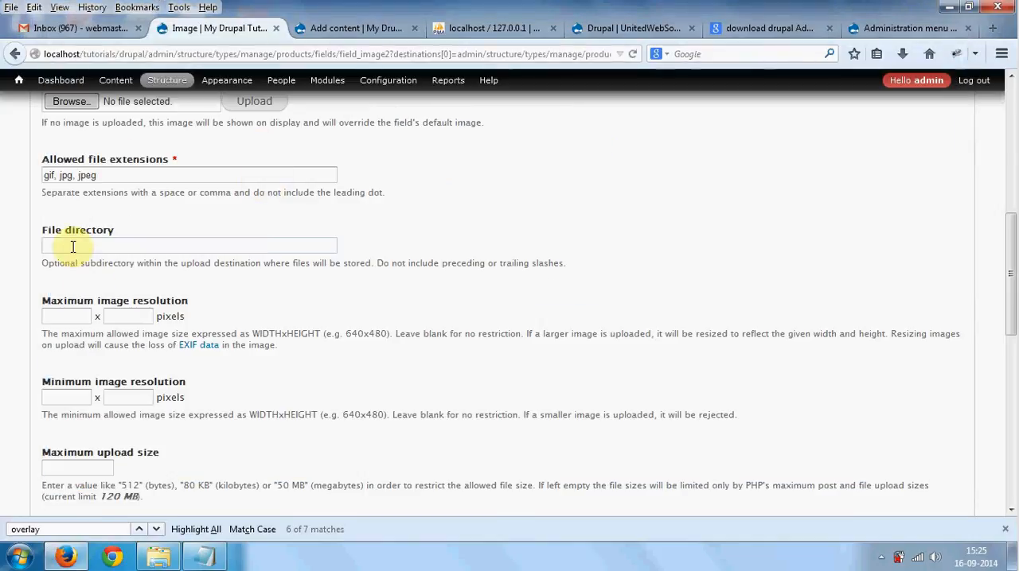
pyautogui.write('products')
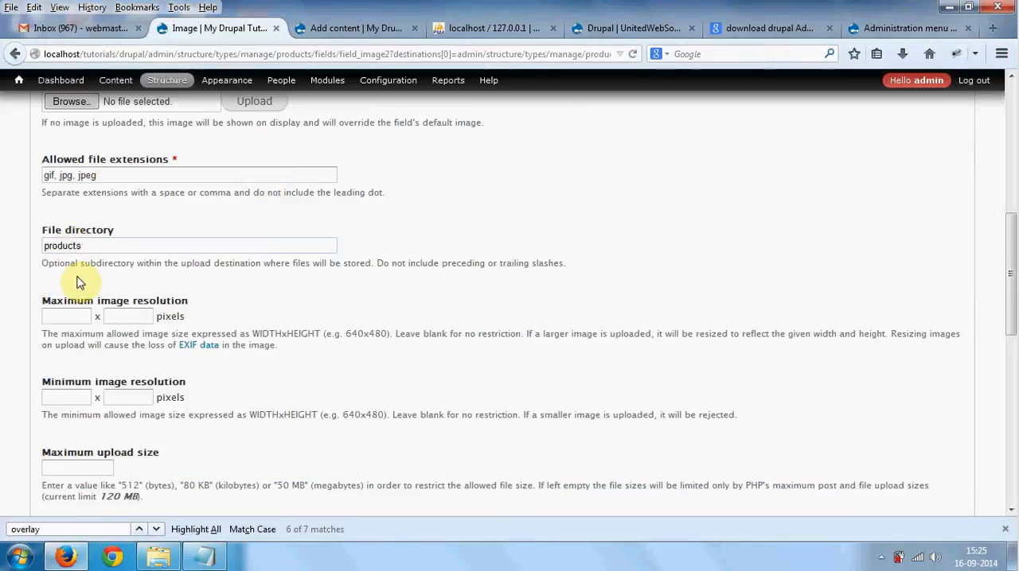
pyautogui.hotkey('alt', 'Tab')
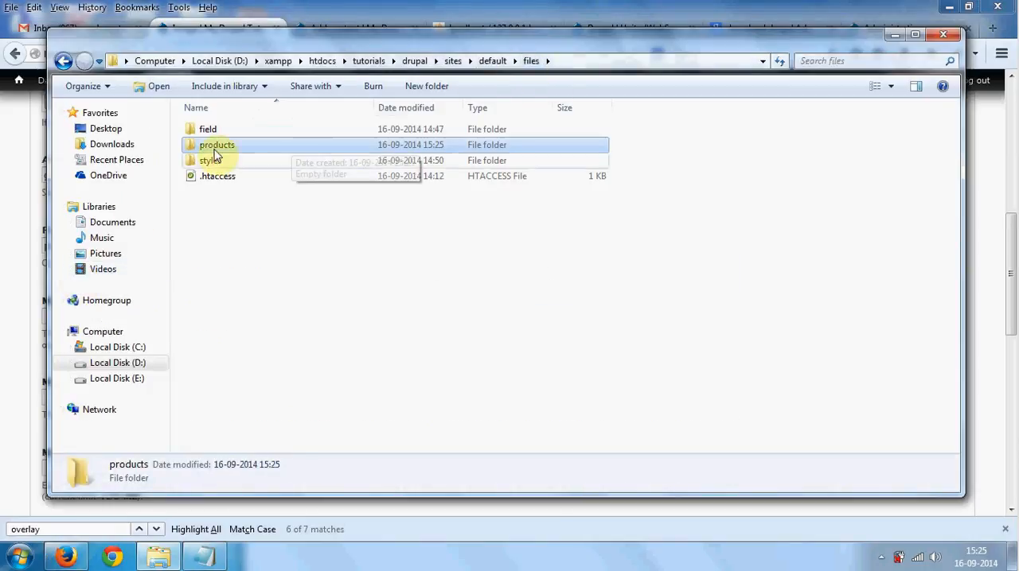
pyautogui.hotkey('alt', 'Tab')
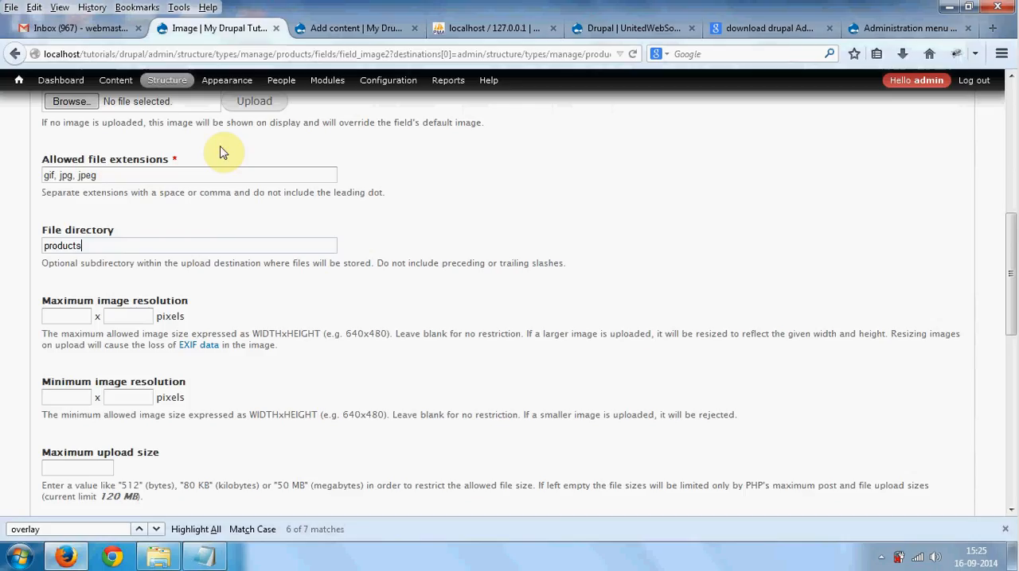
pyautogui.doubleClick(77, 245)
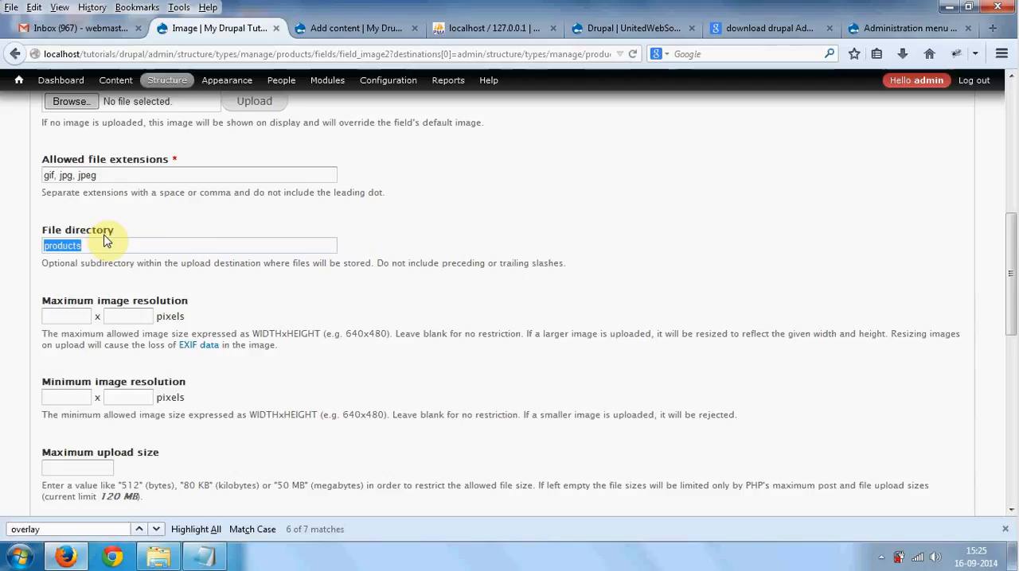
# - Examine the Image field's resolution limits and maximum upload size setting
pyautogui.scroll(-2, 117, 255)
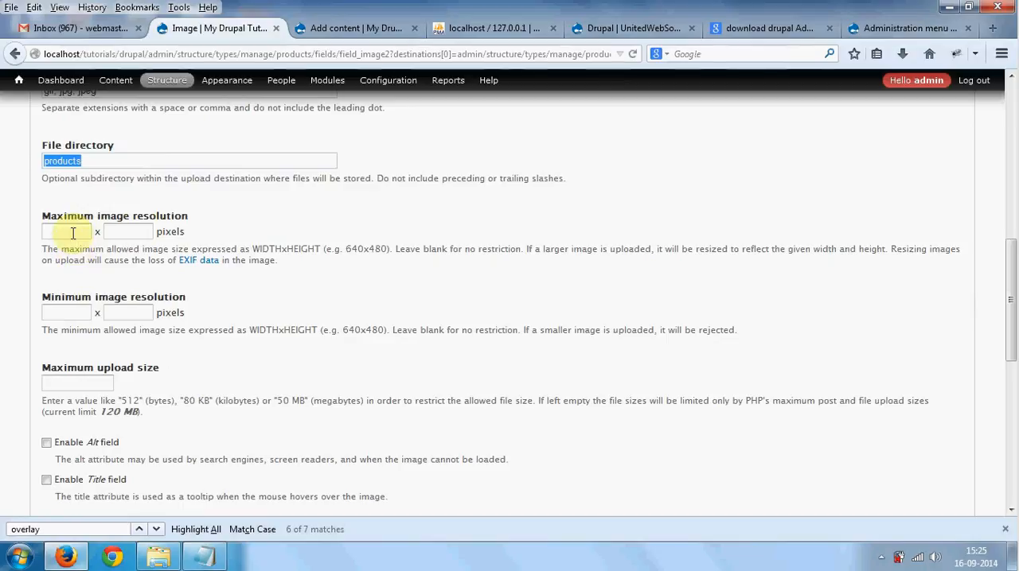
pyautogui.scroll(-2, 119, 293)
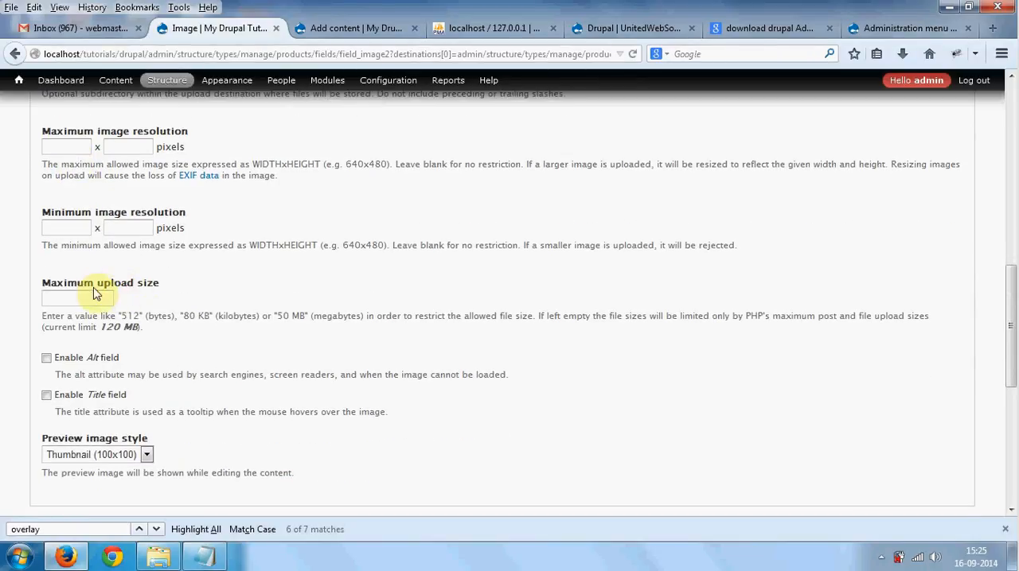
pyautogui.click(61, 285)
pyautogui.moveTo(61, 288); pyautogui.dragTo(155, 288)
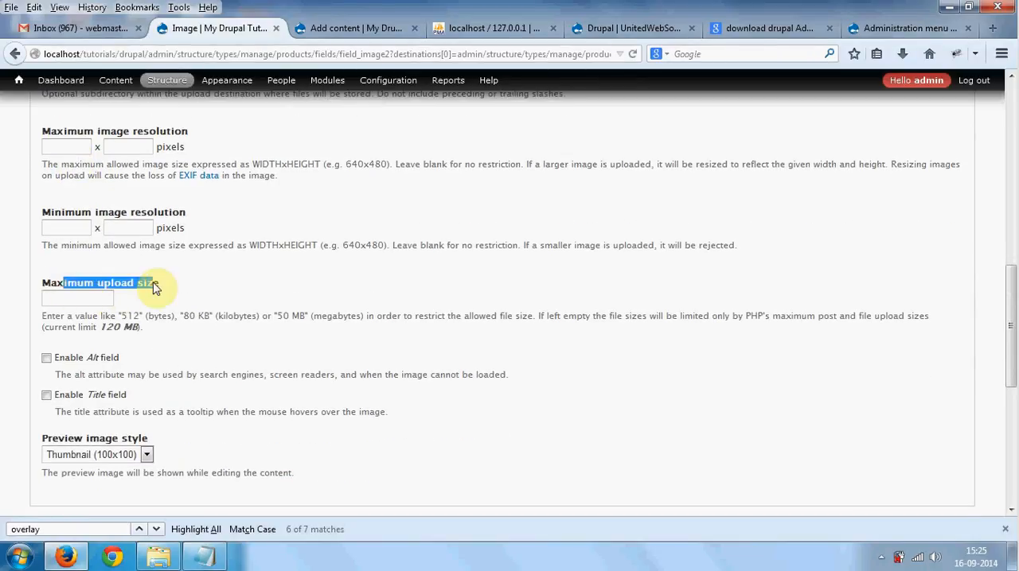
# - Set the Image field's maximum upload size to 600 KB, checking the unit formats in the hint
pyautogui.click(101, 301)
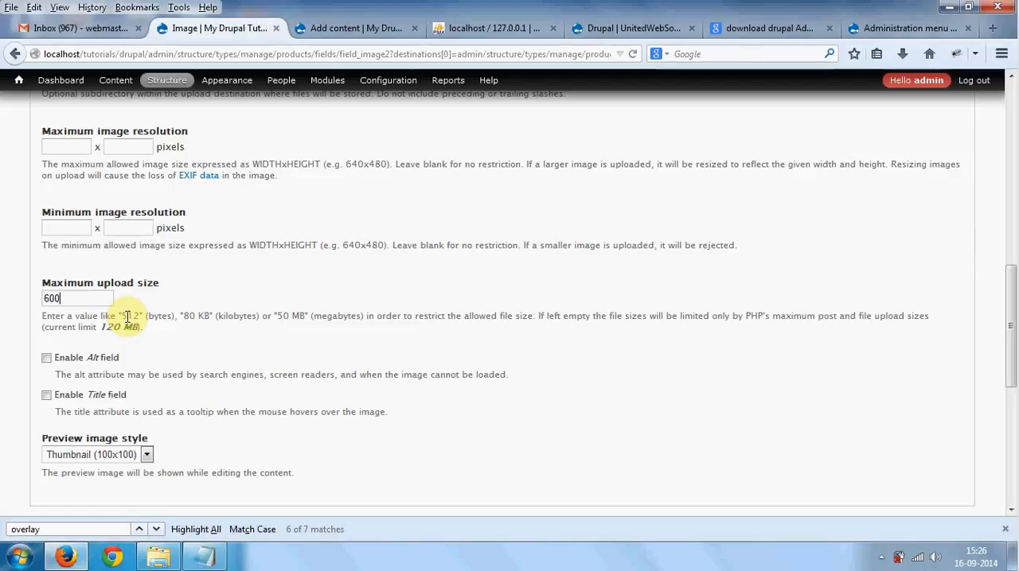
pyautogui.click(157, 315)
pyautogui.doubleClick(157, 315)
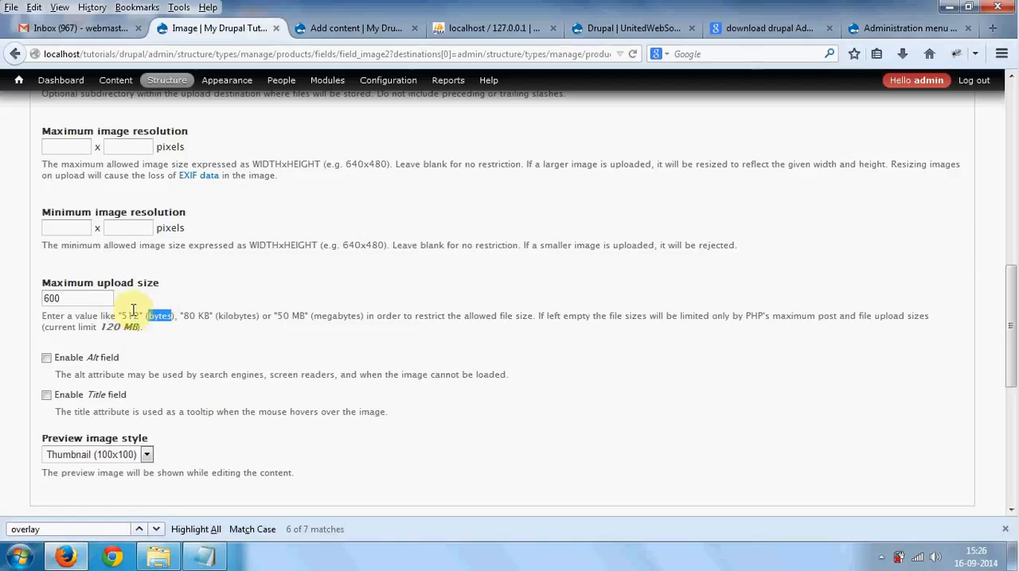
pyautogui.click(106, 297)
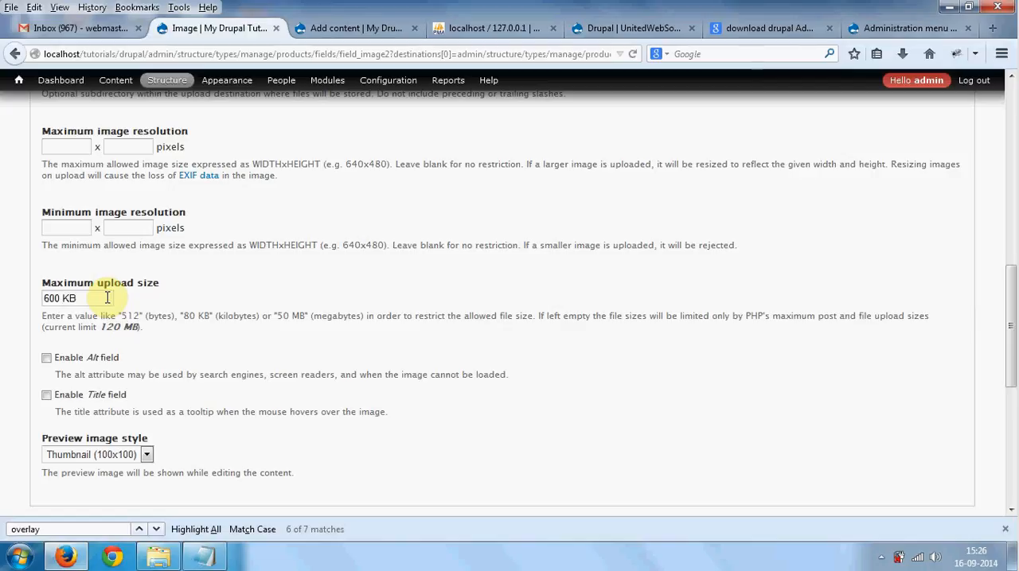
# - Set the Image field's maximum upload size to 1 MB and review the hint on size units
pyautogui.hotkey('ctrl', 'shift', 'Left')
pyautogui.hotkey('ctrl', 'shift', 'Left')
pyautogui.write('1 MB')
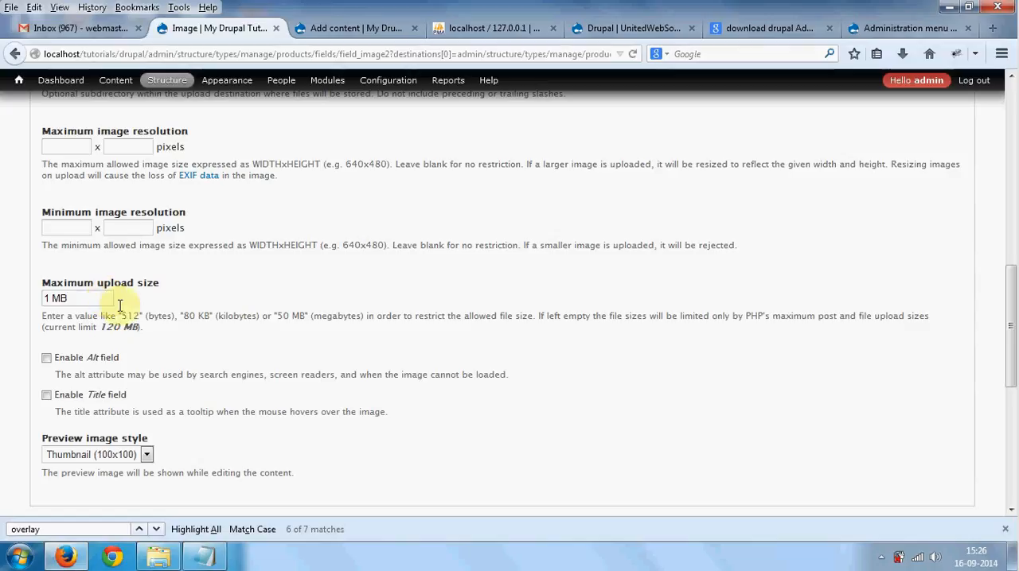
pyautogui.moveTo(171, 316); pyautogui.dragTo(195, 317)
pyautogui.moveTo(269, 319); pyautogui.dragTo(92, 317)
# - Review the preview image style options and keep Thumbnail (100x100) selected
pyautogui.scroll(-2, 198, 362)
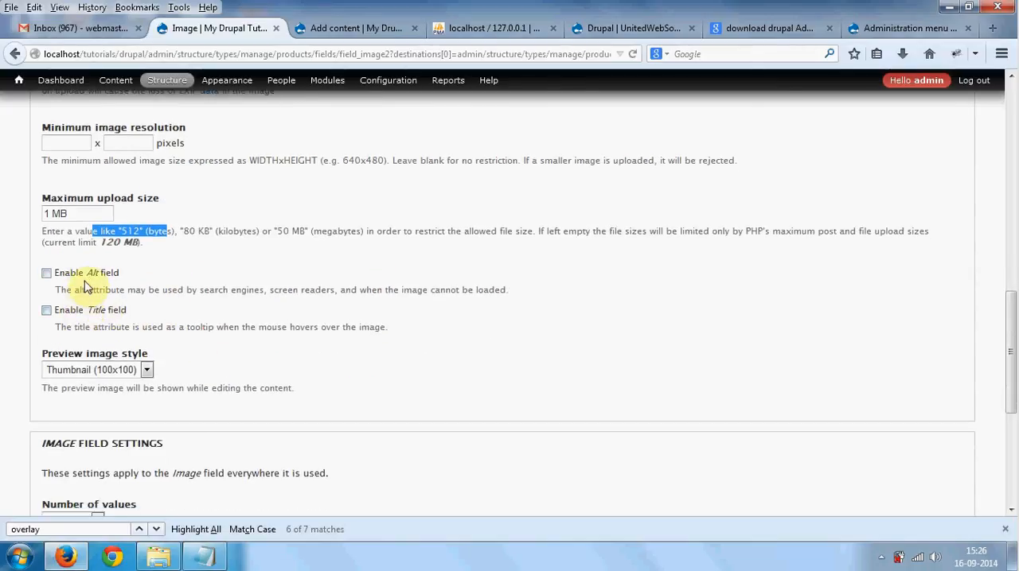
pyautogui.scroll(-2, 91, 296)
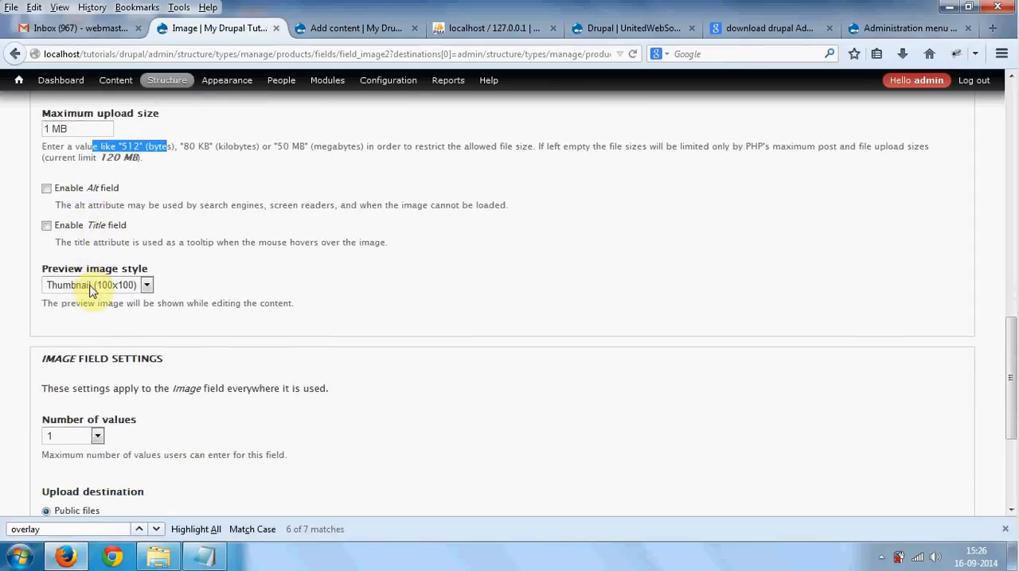
pyautogui.click(90, 288)
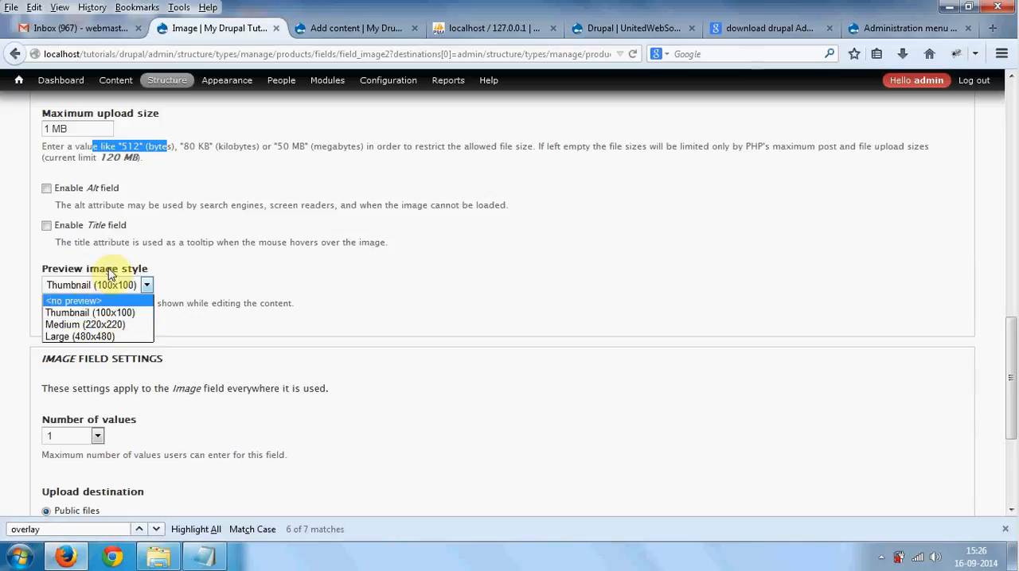
pyautogui.click(97, 319)
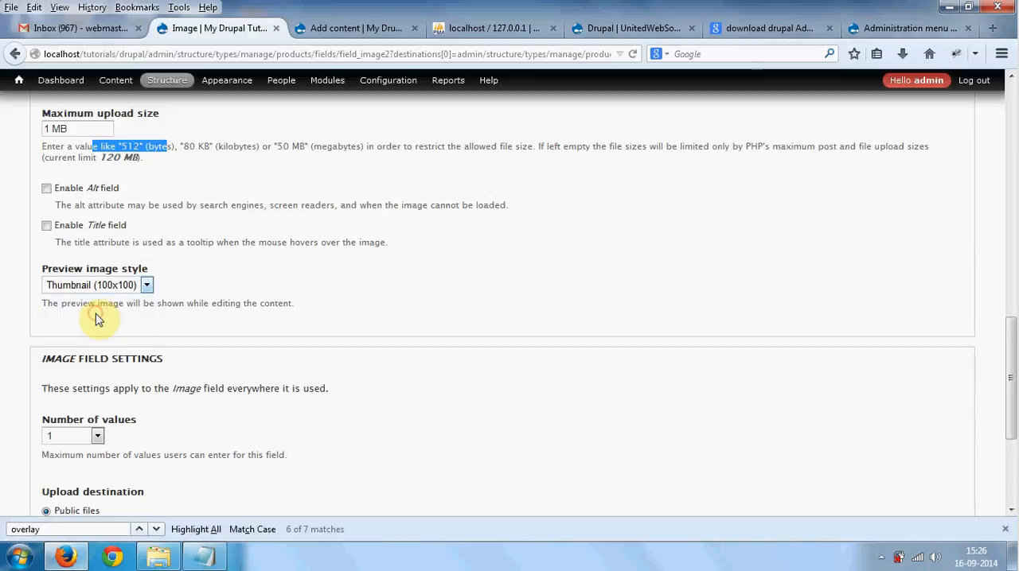
pyautogui.click(95, 287)
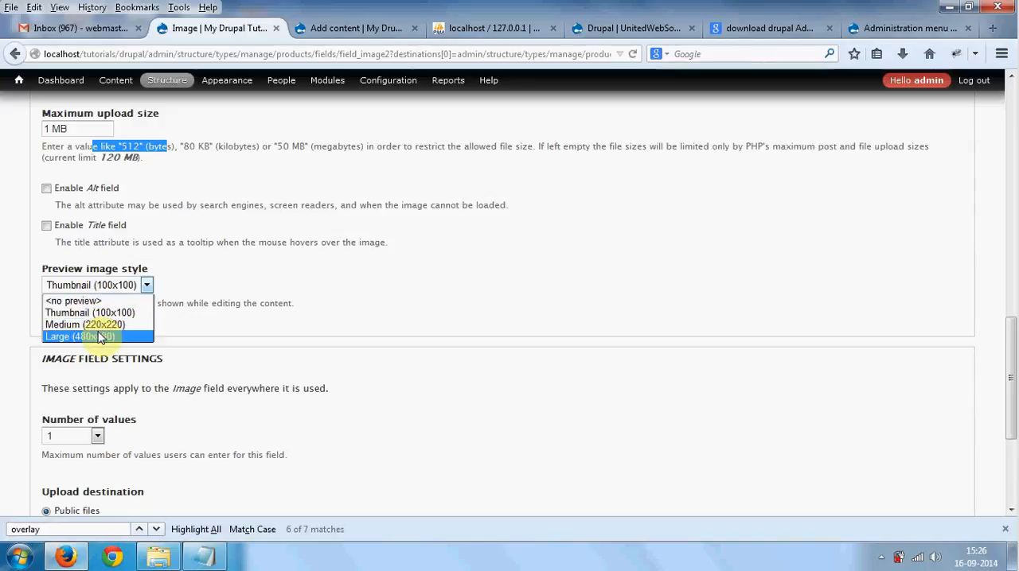
pyautogui.click(245, 284)
# - Set the Image field's number of values to 3
pyautogui.scroll(-2, 245, 285)
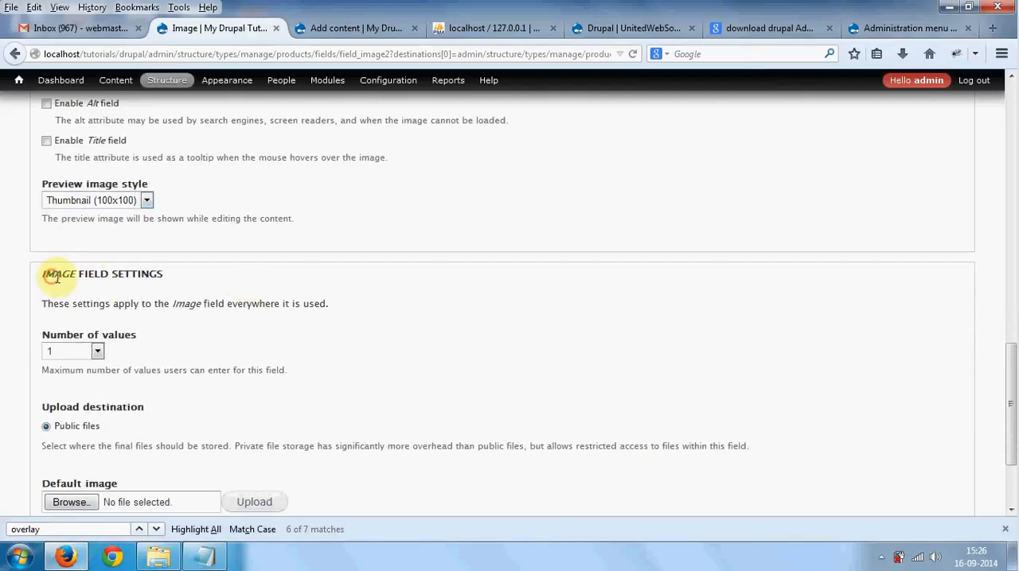
pyautogui.moveTo(53, 275); pyautogui.dragTo(150, 274)
pyautogui.moveTo(57, 335); pyautogui.dragTo(133, 333)
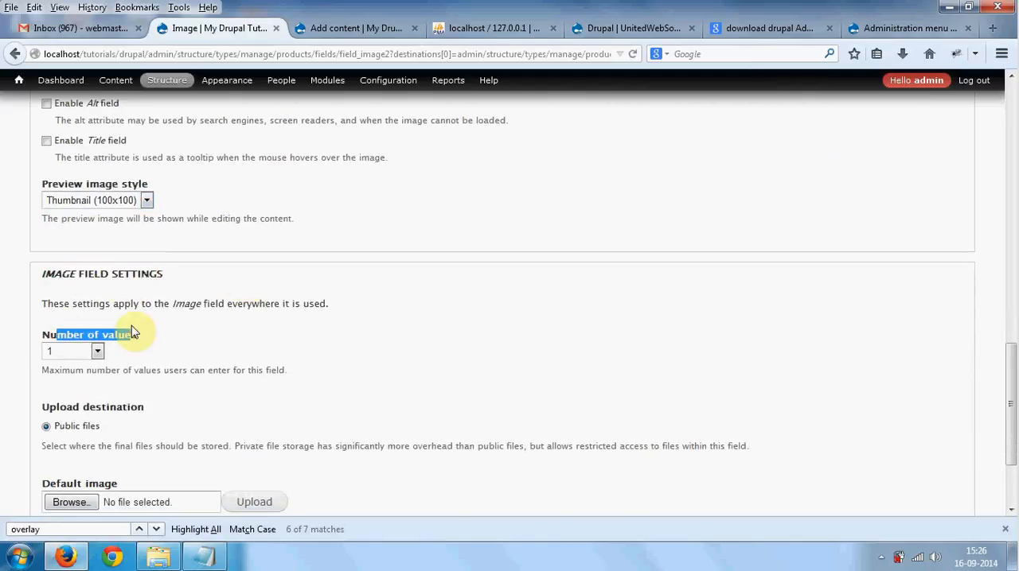
pyautogui.scroll(-2, 133, 333)
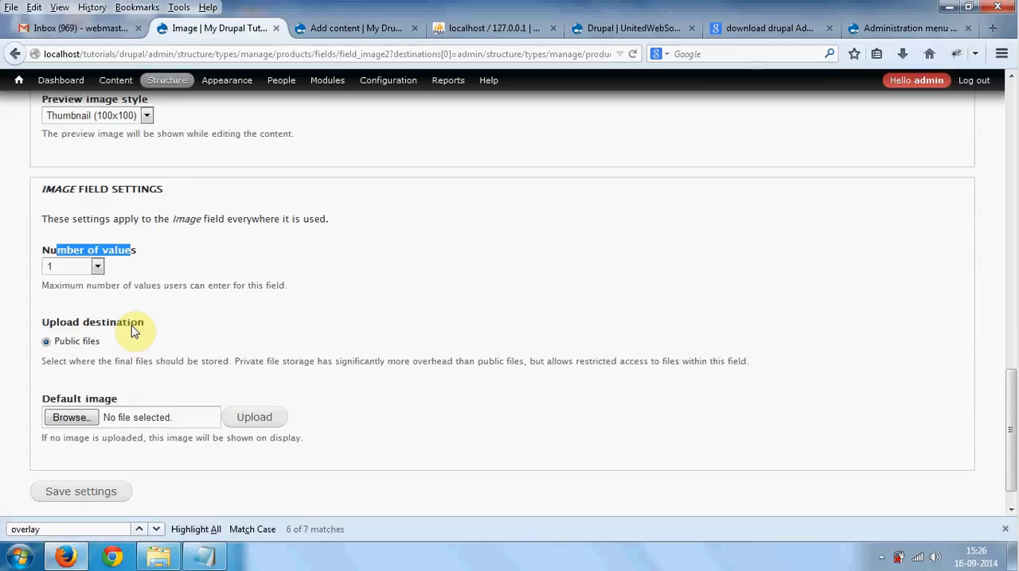
pyautogui.click(93, 267)
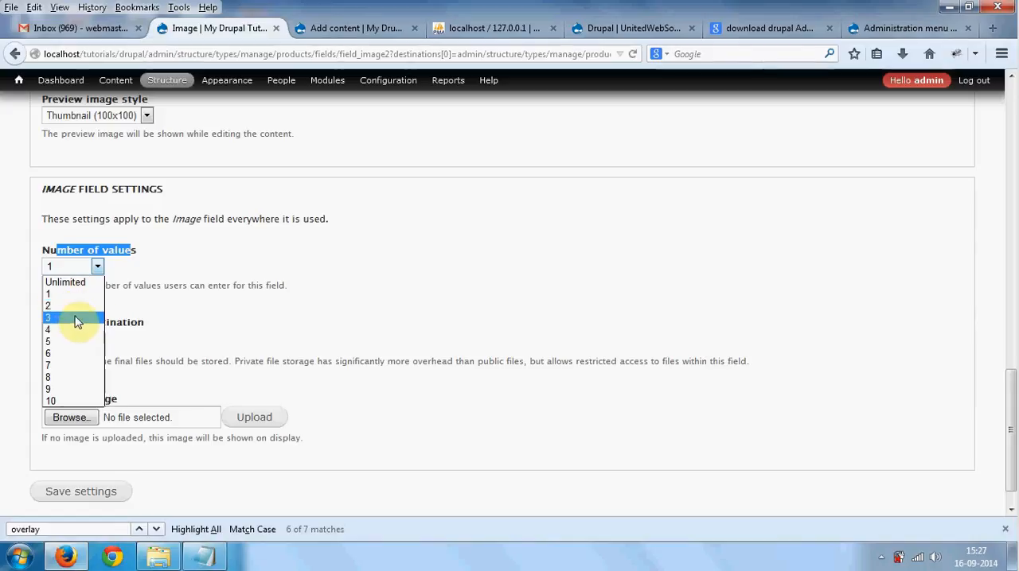
pyautogui.click(77, 321)
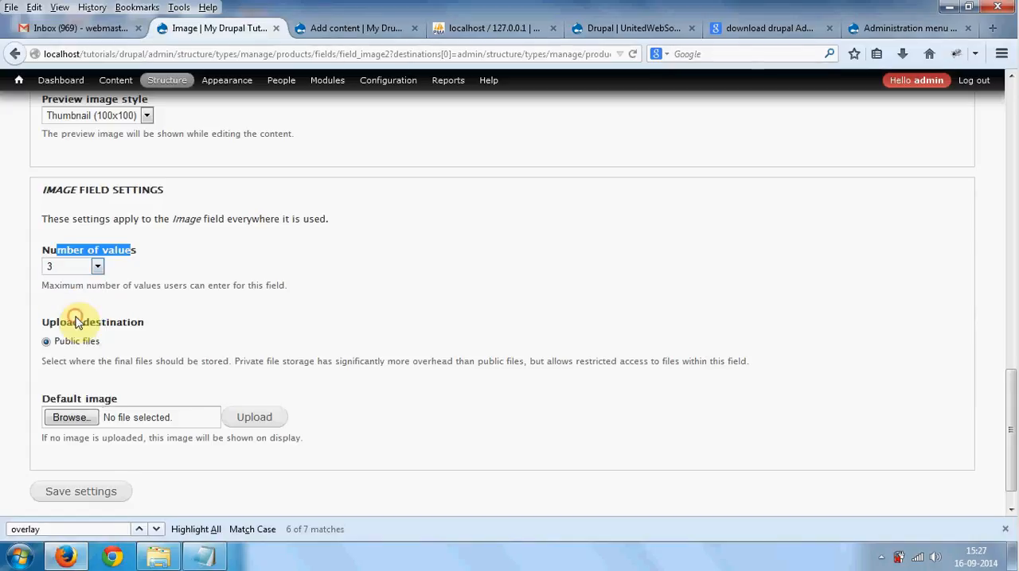
pyautogui.click(134, 278)
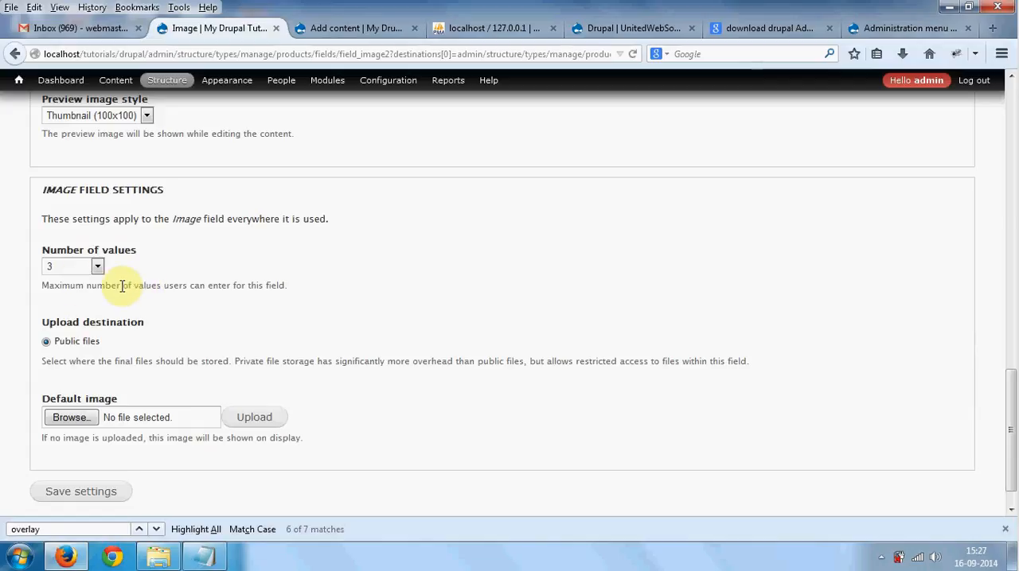
# - Save the Image field's settings
pyautogui.scroll(-1, 125, 286)
pyautogui.scroll(-1, 125, 286)
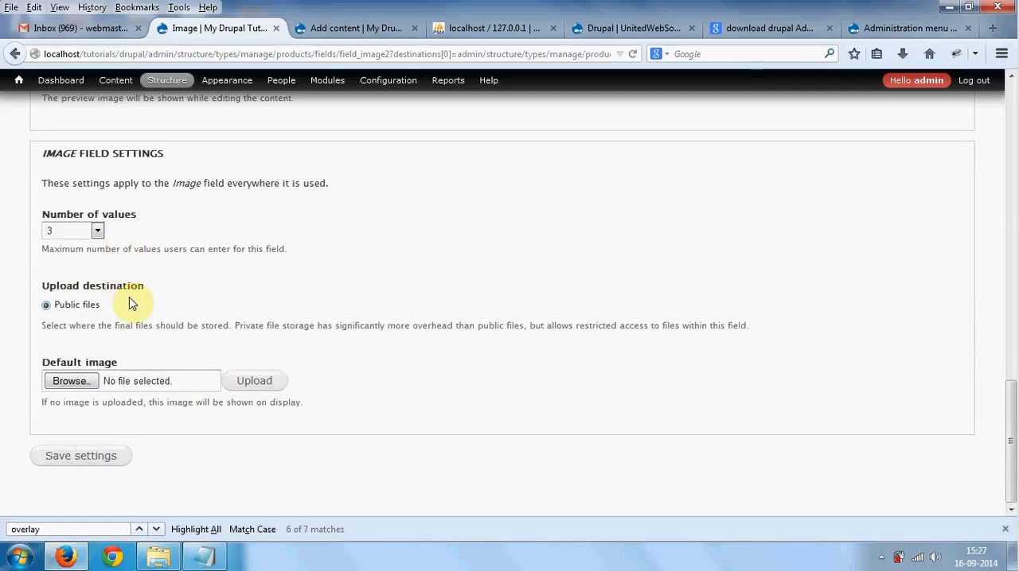
pyautogui.click(62, 459)
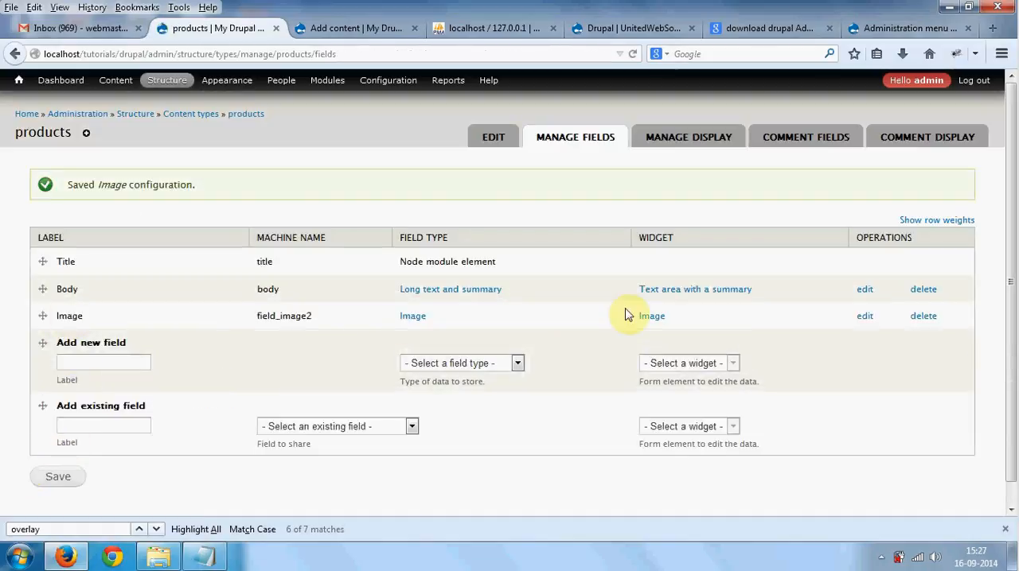
# - Switch to the Add content page, open the Create products form, and check its Image upload area
pyautogui.click(355, 30)
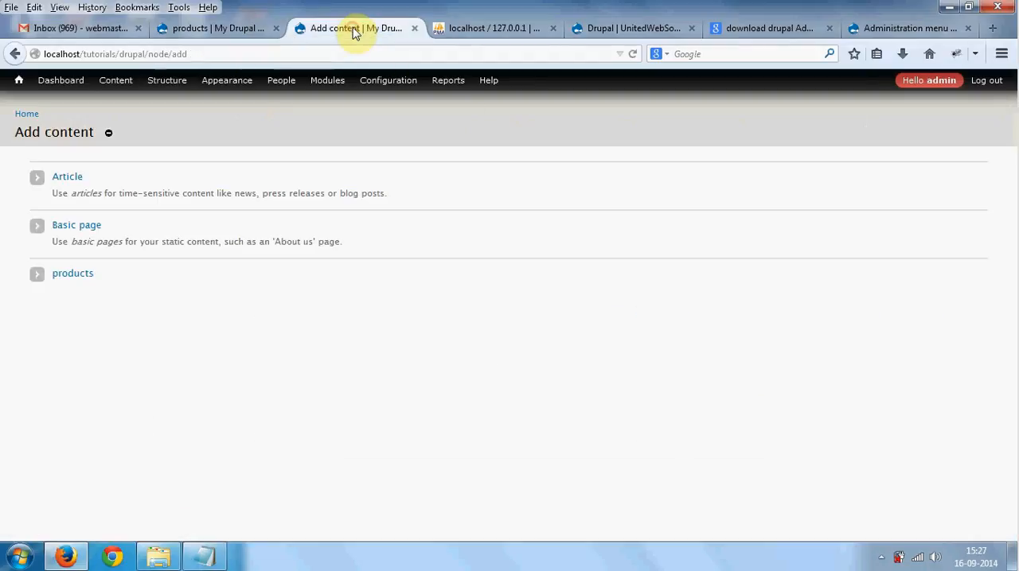
pyautogui.moveTo(122, 90)
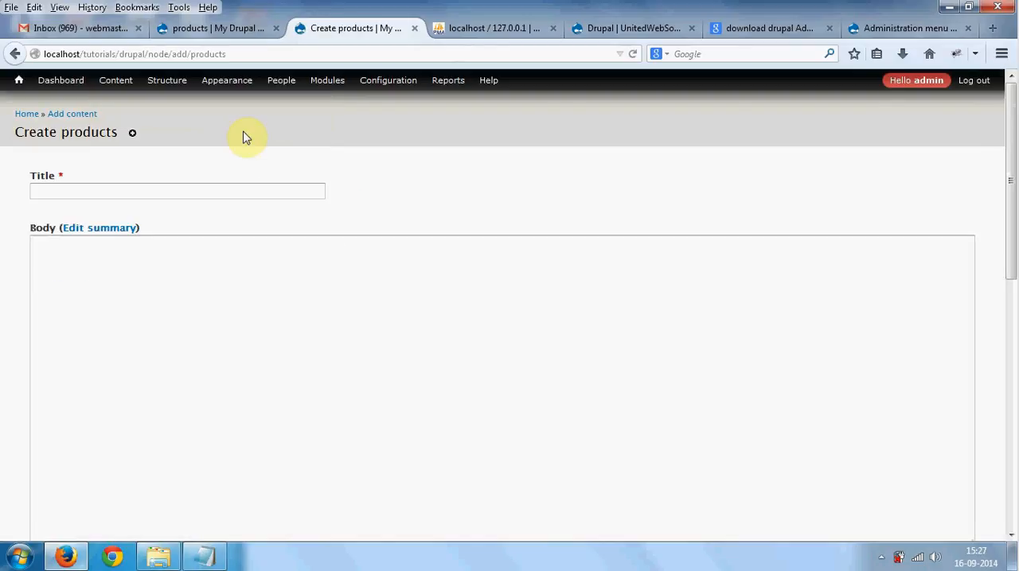
pyautogui.scroll(-3, 207, 307)
pyautogui.scroll(-3, 208, 307)
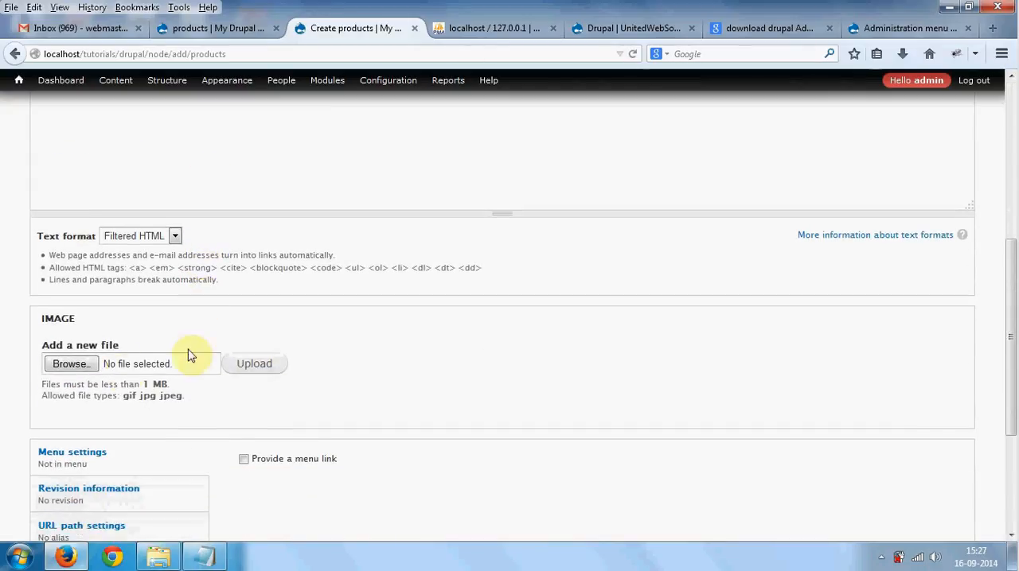
# - Try to upload details_unitedwebsoft.png to the Image field and check which file extensions are allowed
pyautogui.click(77, 367)
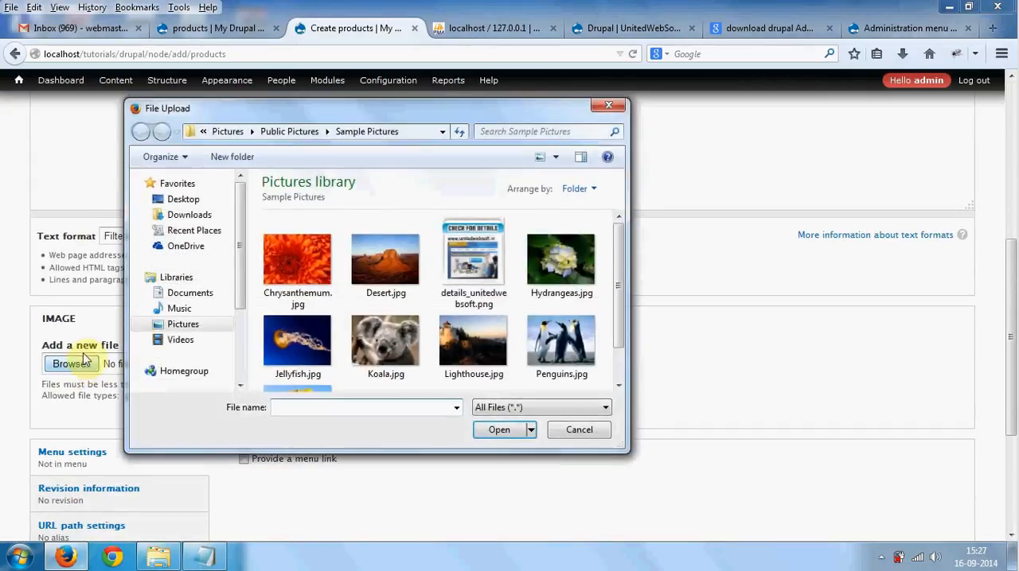
pyautogui.click(410, 333)
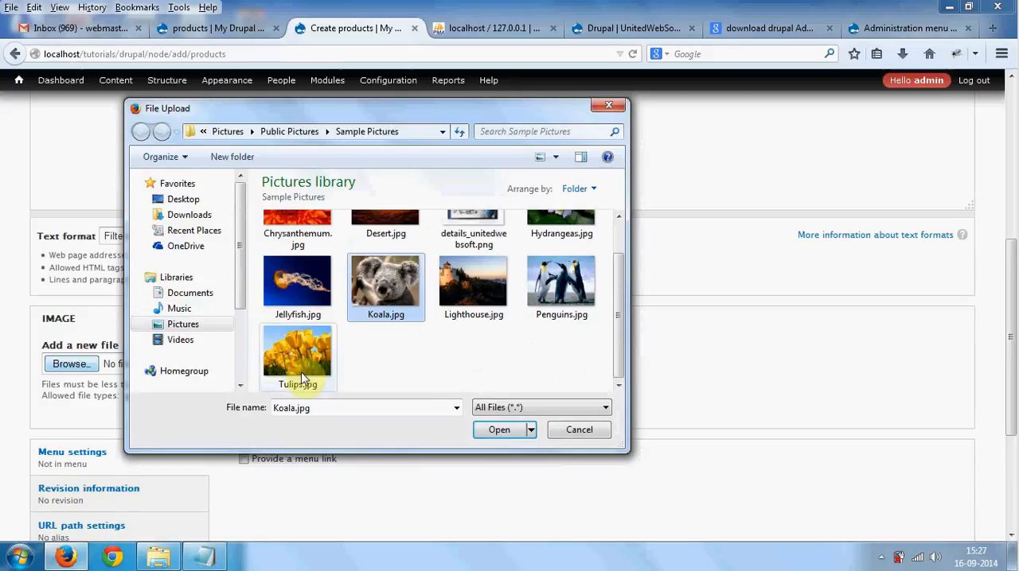
pyautogui.scroll(1, 502, 279)
pyautogui.click(494, 231)
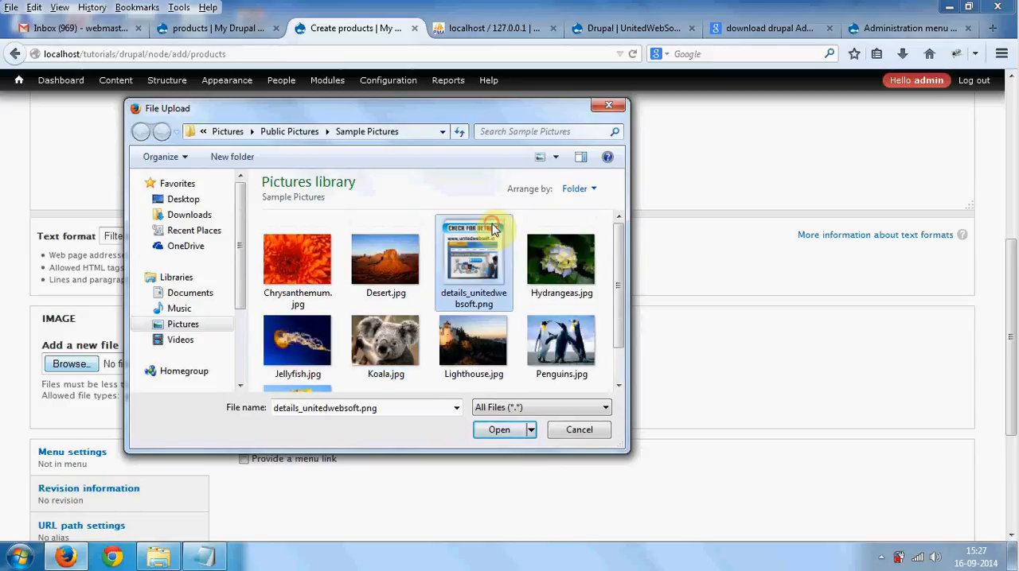
pyautogui.click(505, 433)
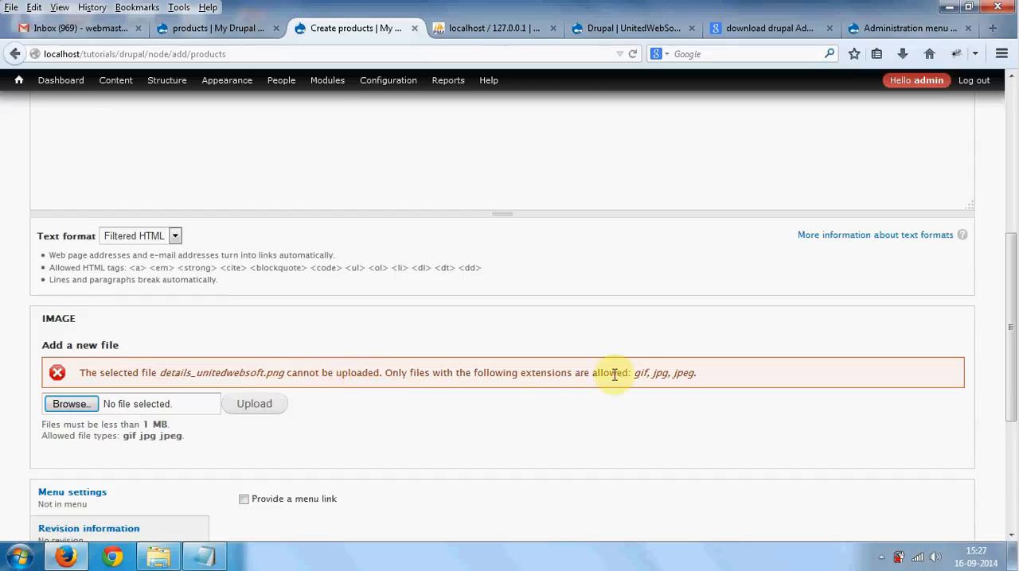
pyautogui.moveTo(633, 372); pyautogui.dragTo(695, 372)
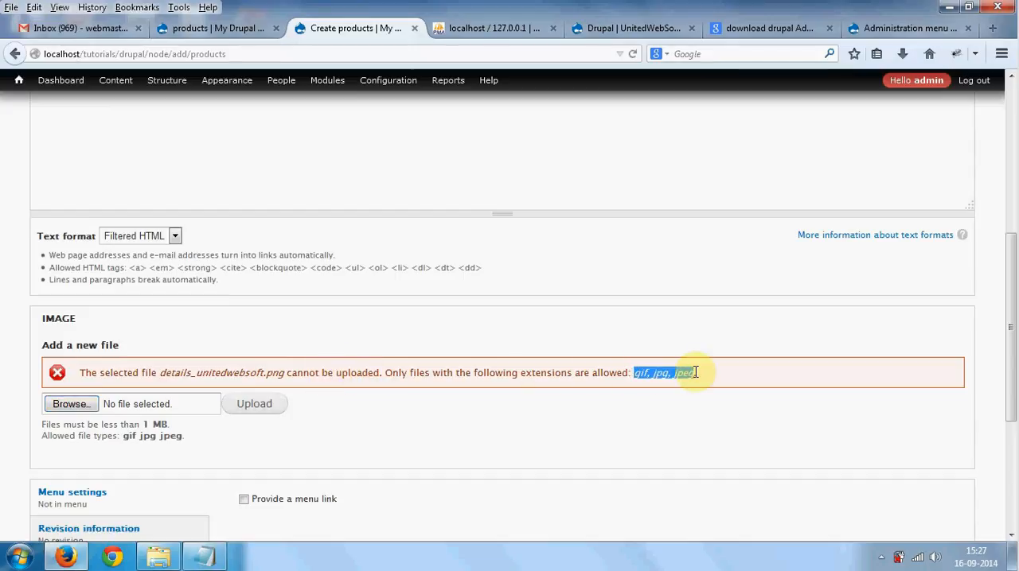
pyautogui.scroll(-2, 697, 374)
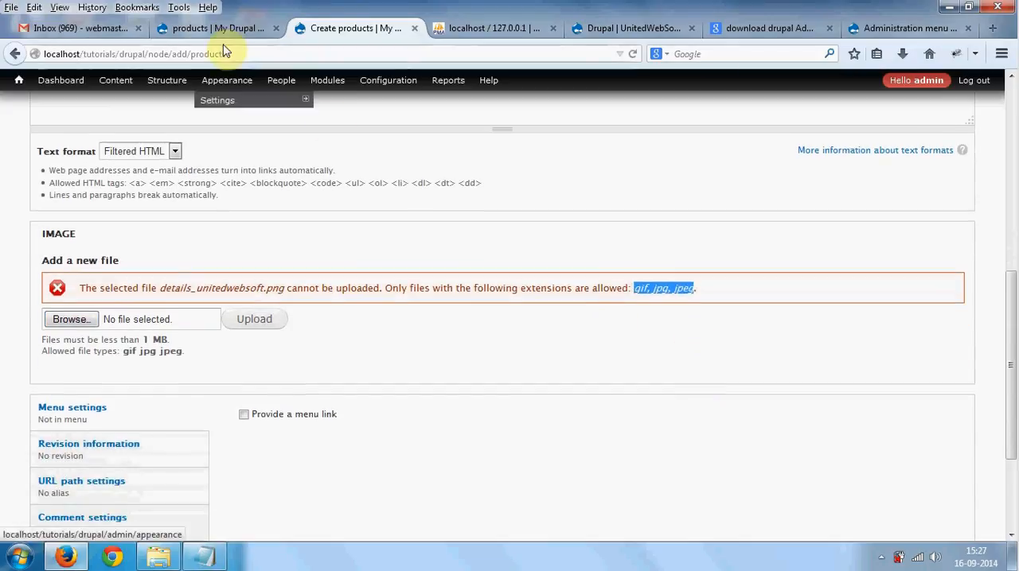
# - Return to the products fields page, switch to the Notepad notes, and add blank lines after image and color
pyautogui.click(222, 29)
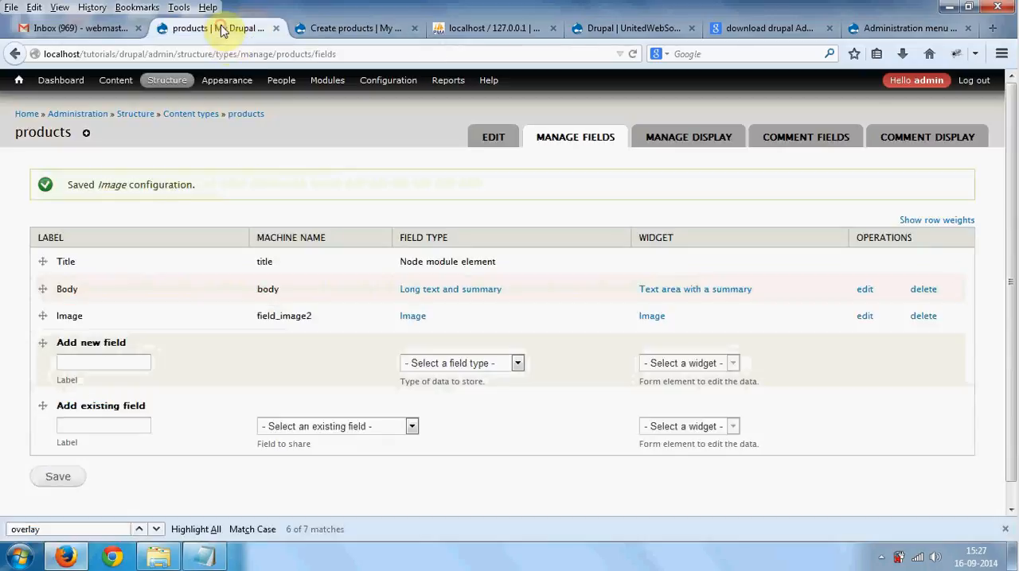
pyautogui.click(199, 551)
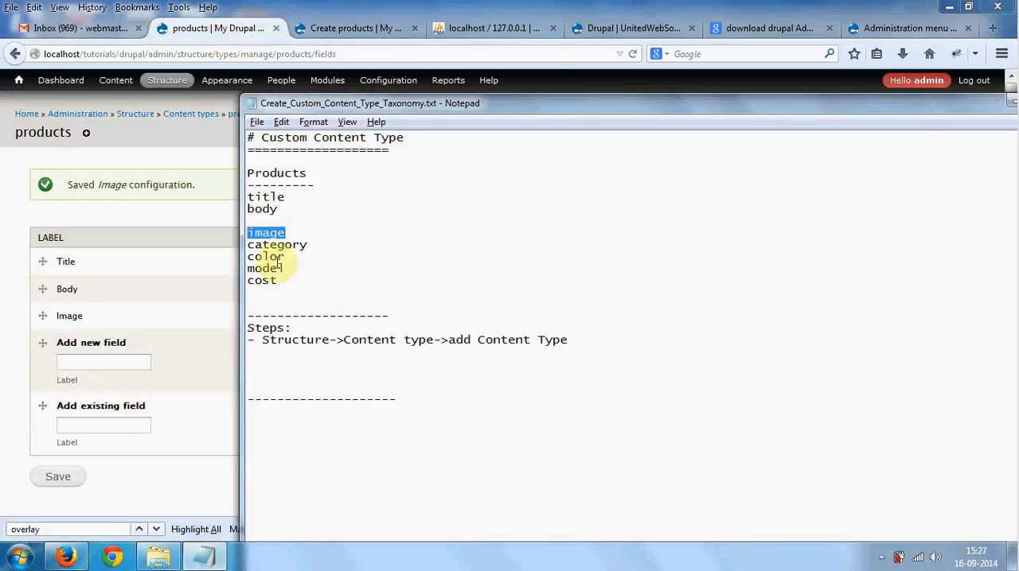
pyautogui.click(315, 231)
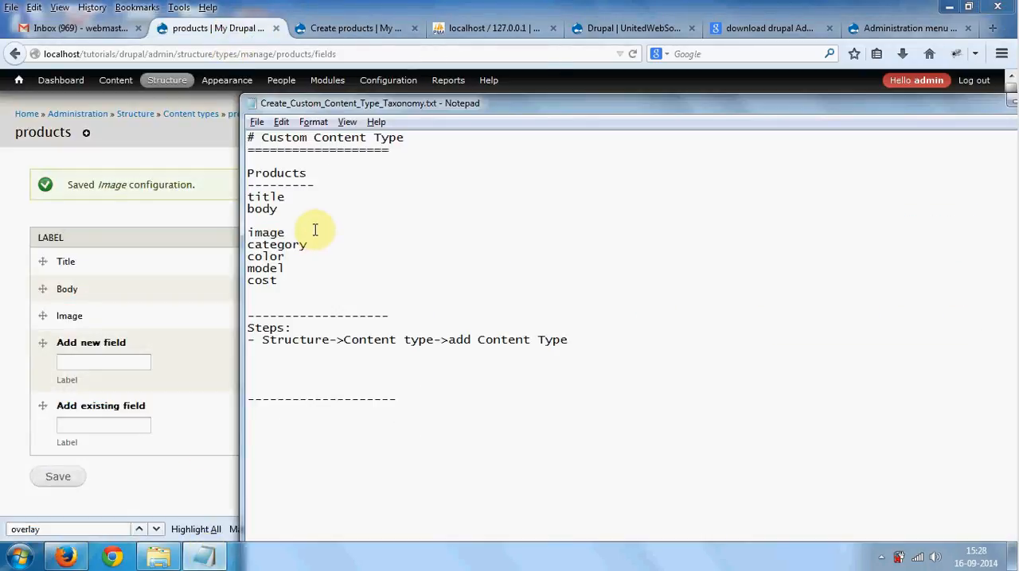
pyautogui.press('Return')
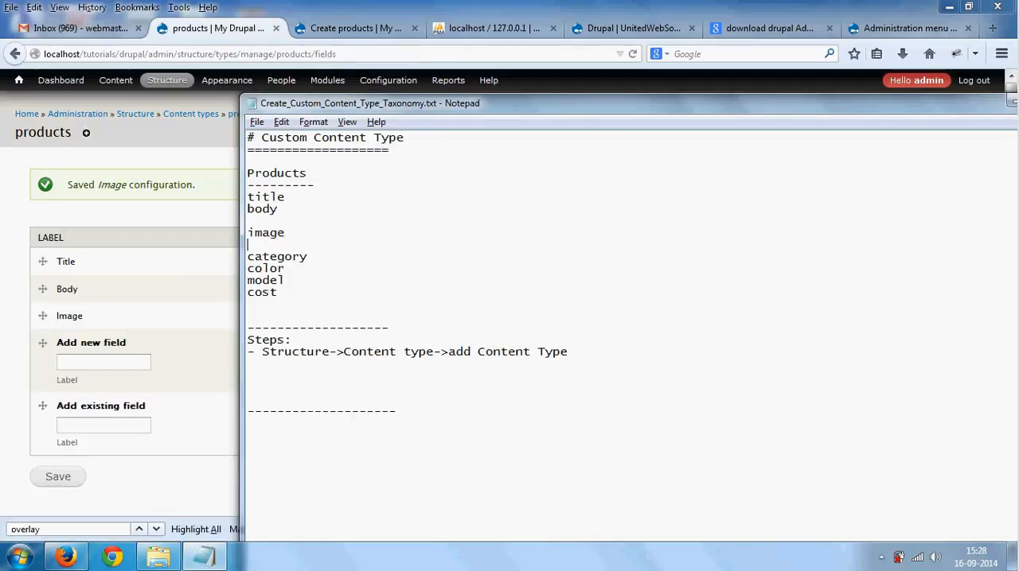
pyautogui.press('Return')
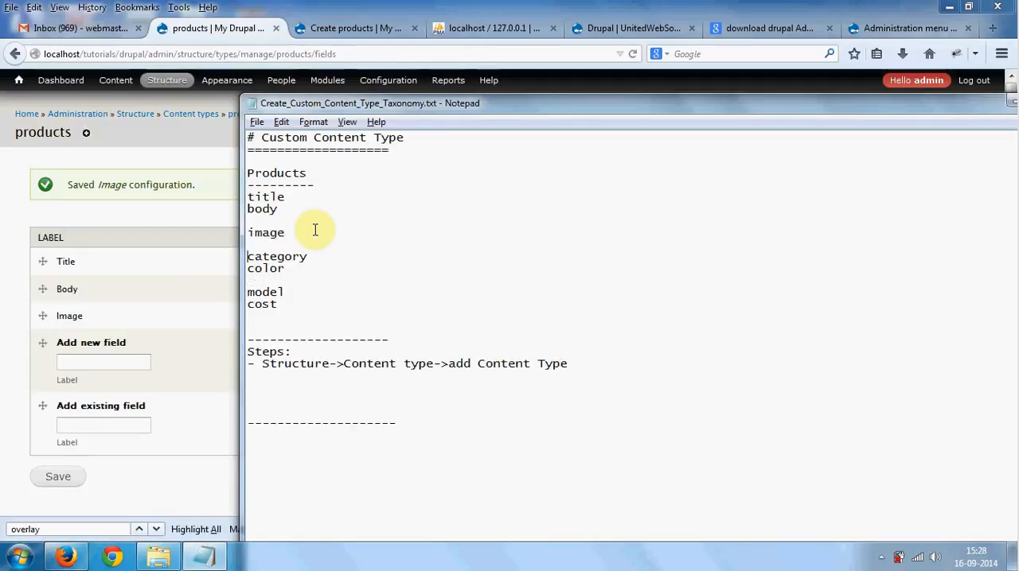
# - Annotate both the category and color lines in the notes with ": Vocabulary", aligning the colons
pyautogui.hotkey('shift', 'End')
pyautogui.hotkey('shift', 'Down')
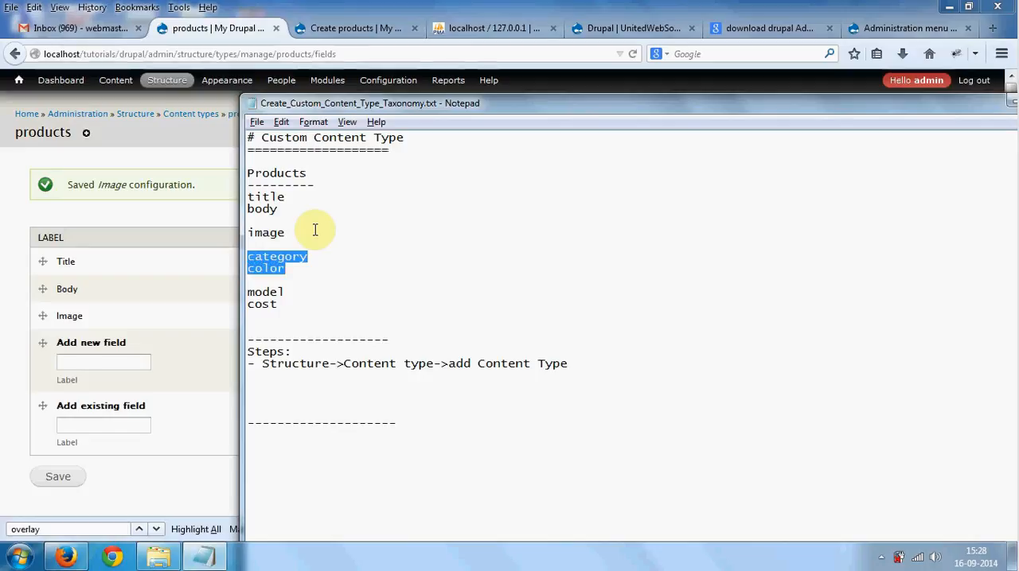
pyautogui.press('Up')
pyautogui.press('End')
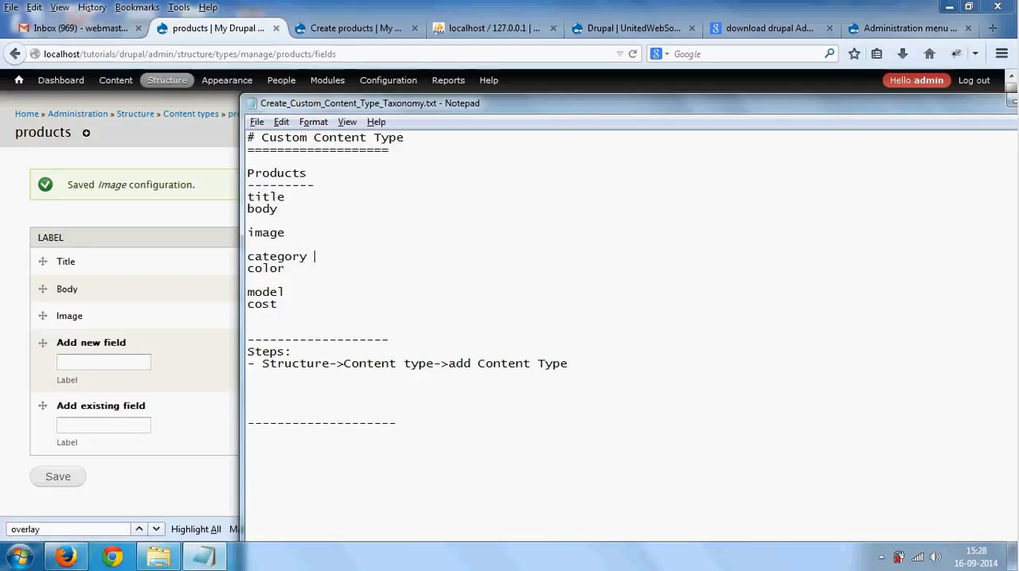
pyautogui.write(':')
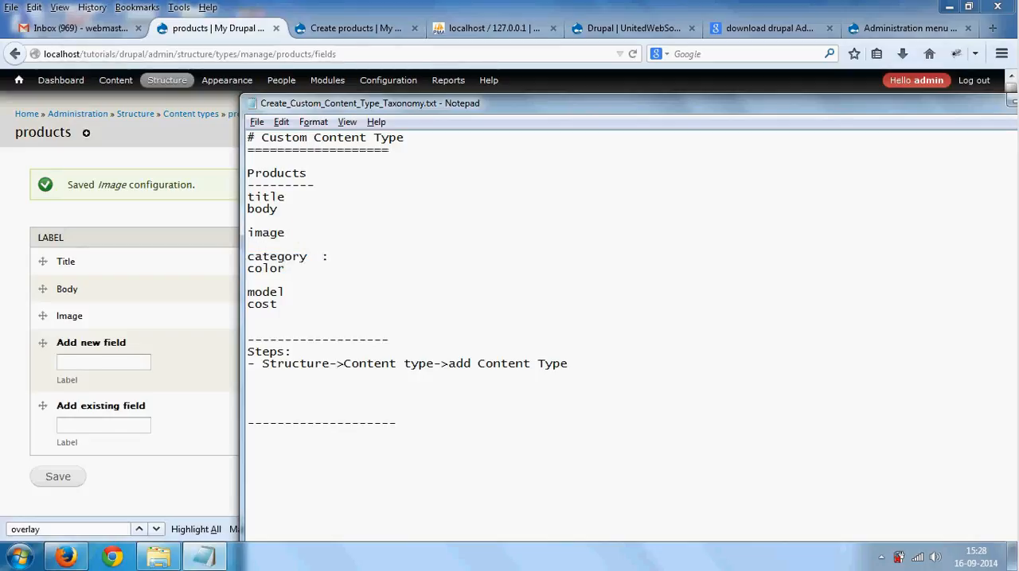
pyautogui.write(' Voca')
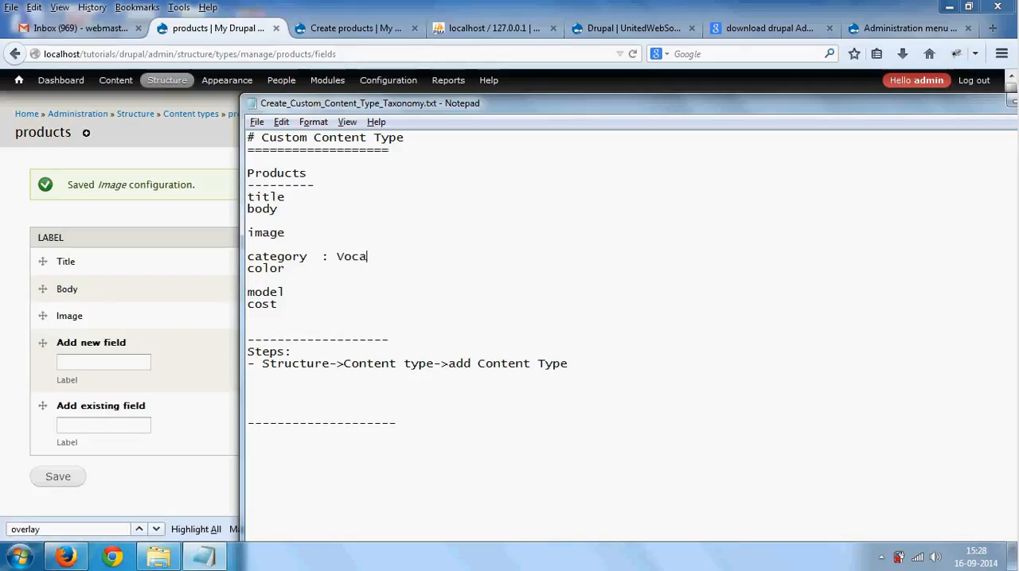
pyautogui.write('bulary')
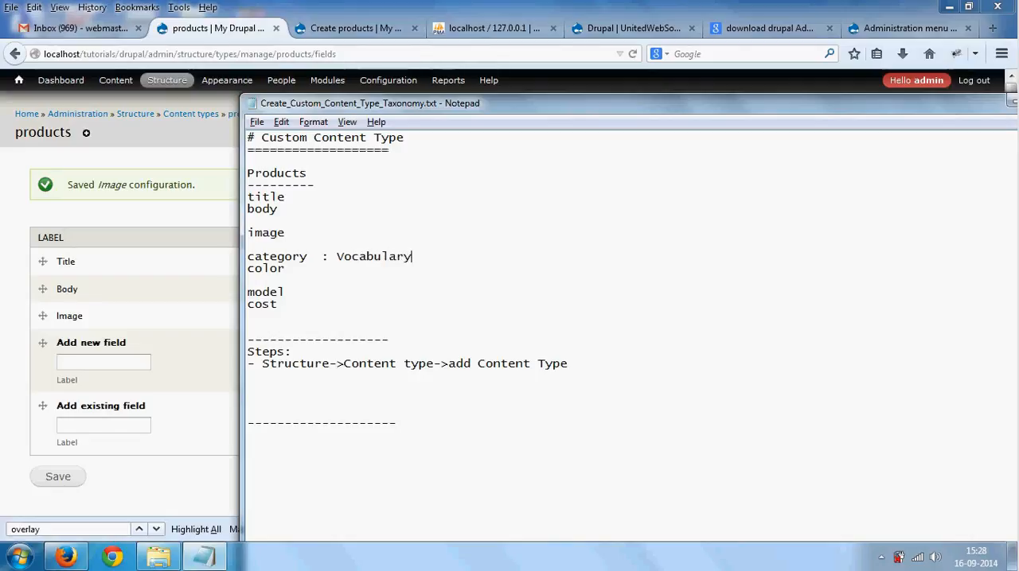
pyautogui.press('Down')
pyautogui.write(': Vocabulary')
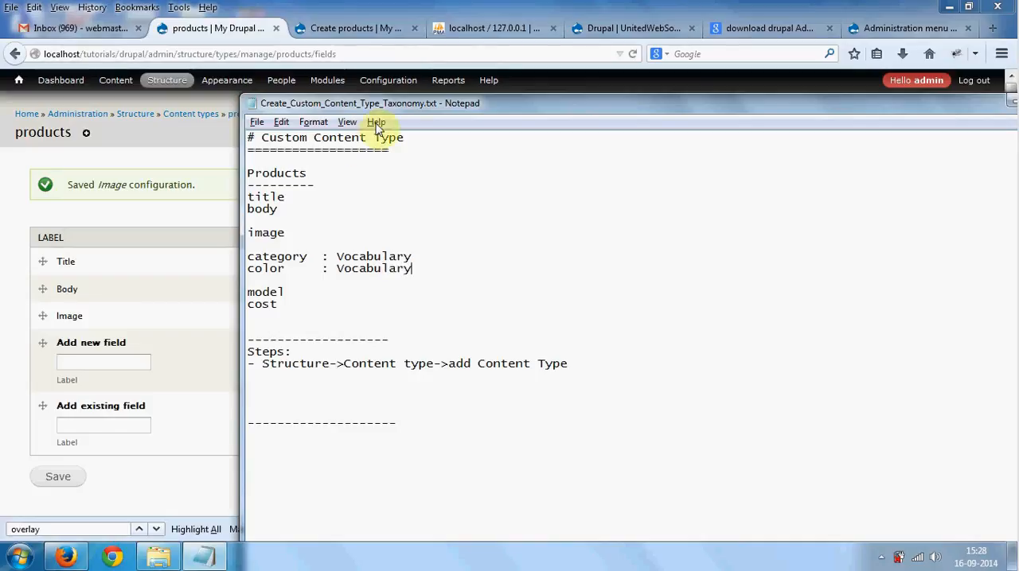
pyautogui.moveTo(420, 102); pyautogui.dragTo(420, 93)
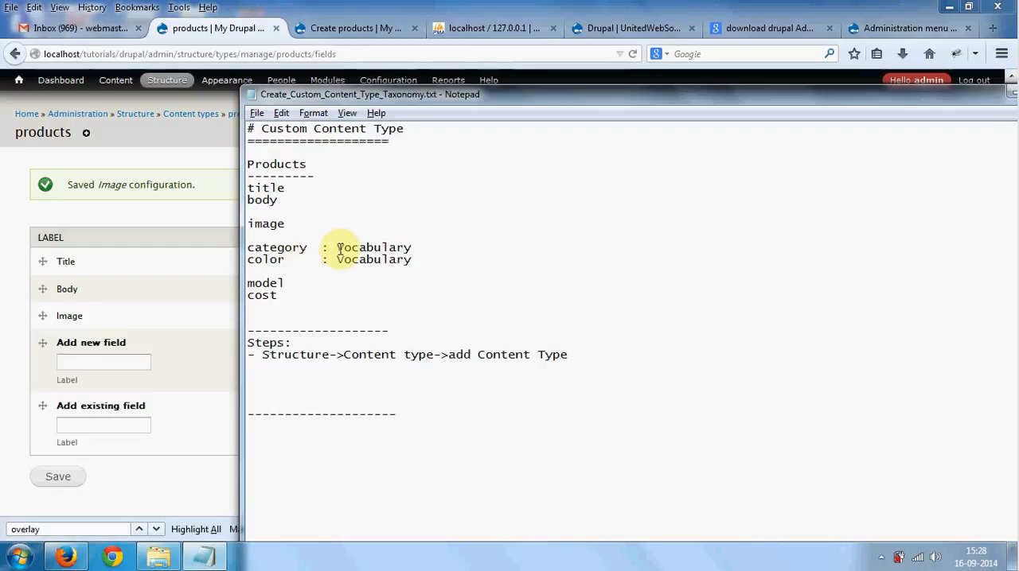
pyautogui.moveTo(338, 248); pyautogui.dragTo(414, 247)
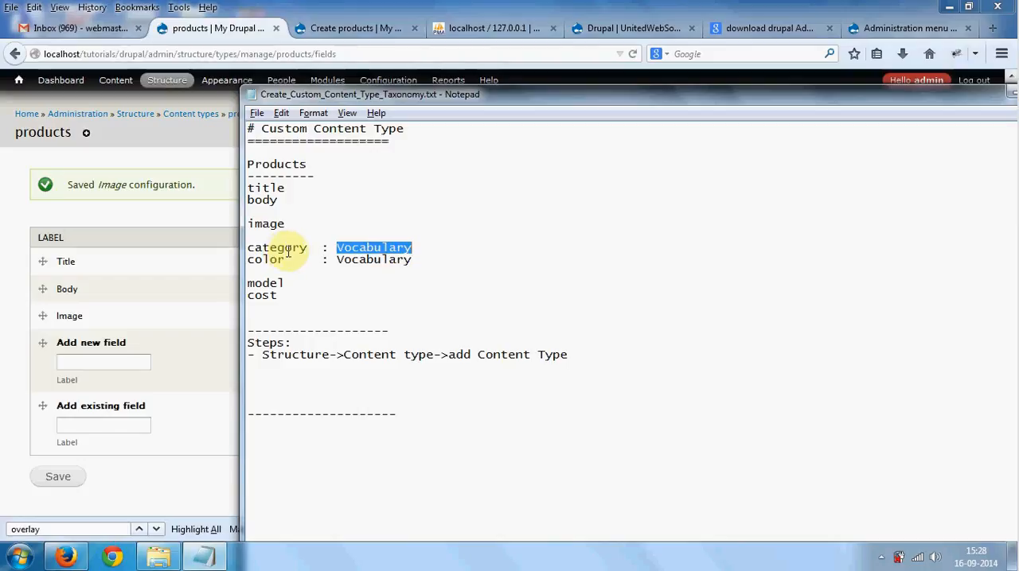
pyautogui.moveTo(285, 260); pyautogui.dragTo(249, 246)
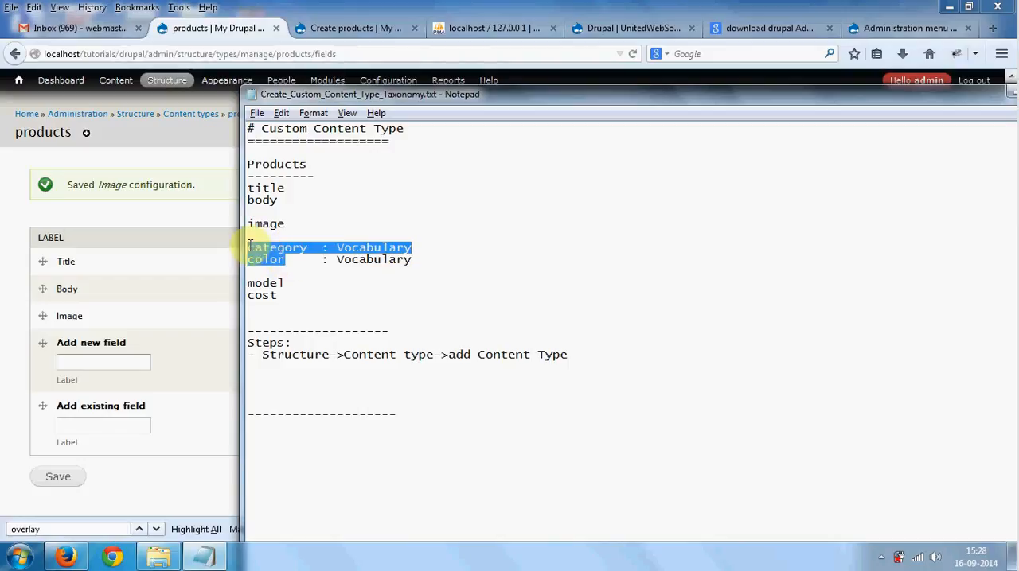
pyautogui.moveTo(289, 284); pyautogui.dragTo(284, 288)
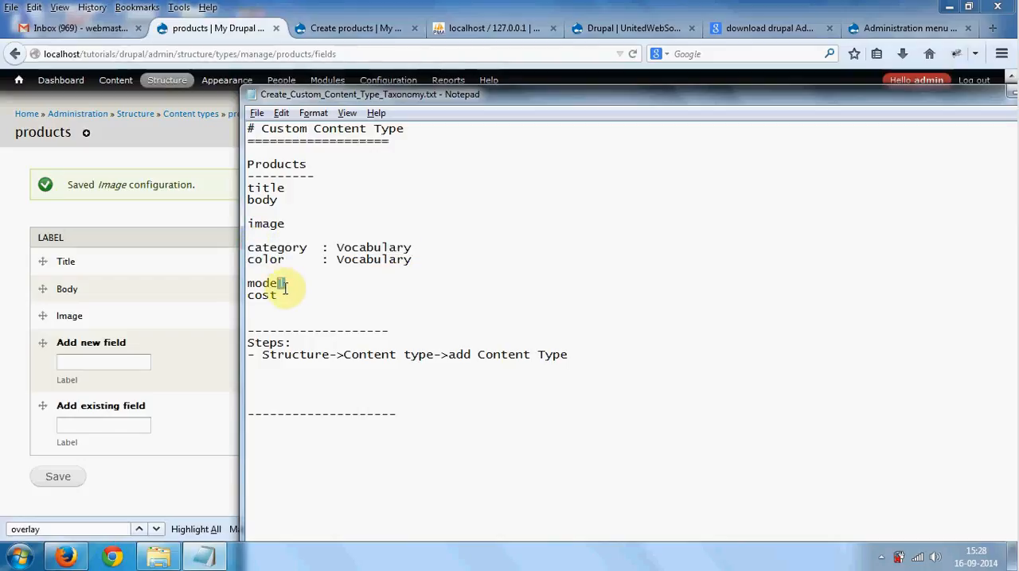
pyautogui.click(287, 290)
pyautogui.click(257, 248)
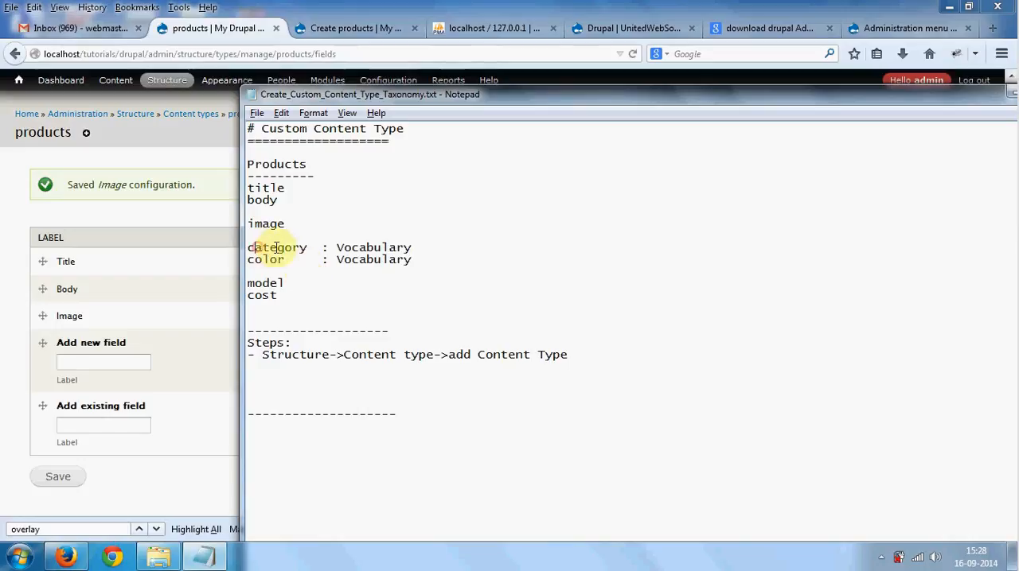
pyautogui.moveTo(276, 247)
pyautogui.mouseDown()
pyautogui.moveTo(293, 249)
pyautogui.moveTo(286, 260)
pyautogui.mouseUp()
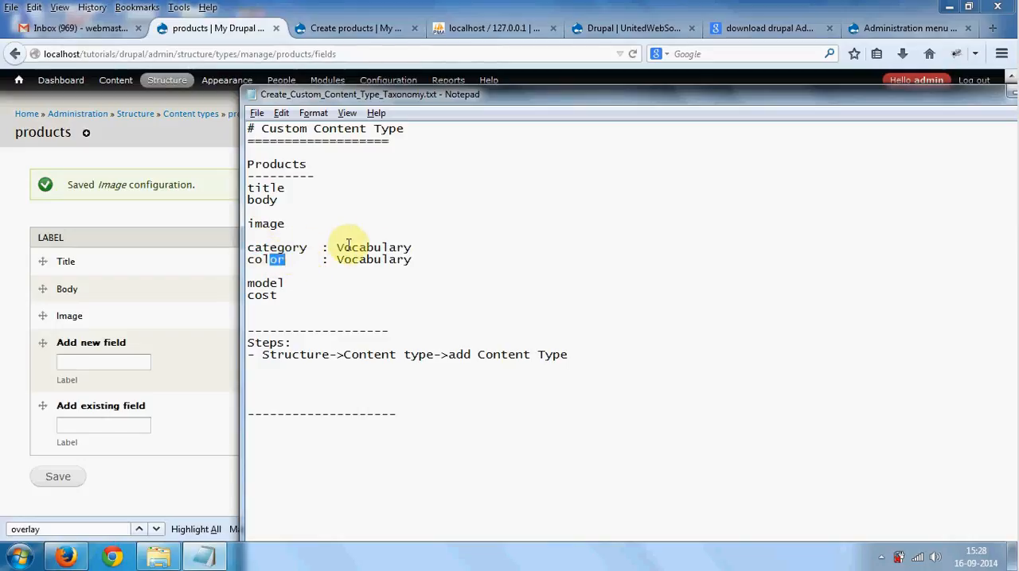
pyautogui.click(336, 248)
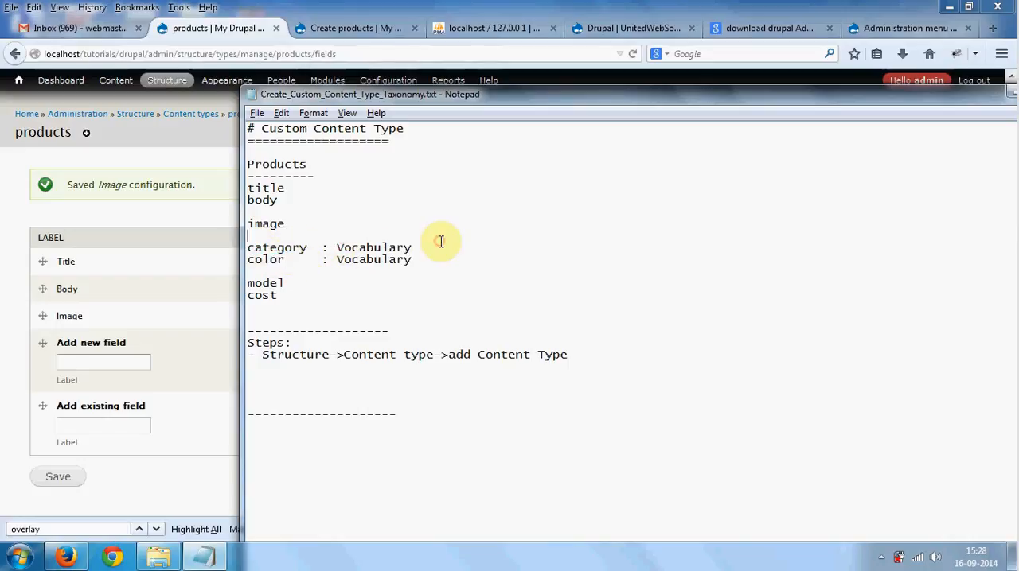
# - Append "(taxonomy)" after Vocabulary on both the category and color lines
pyautogui.click(432, 243)
pyautogui.write('()')
pyautogui.write('taxonomy')
pyautogui.click(428, 255)
pyautogui.write('()')
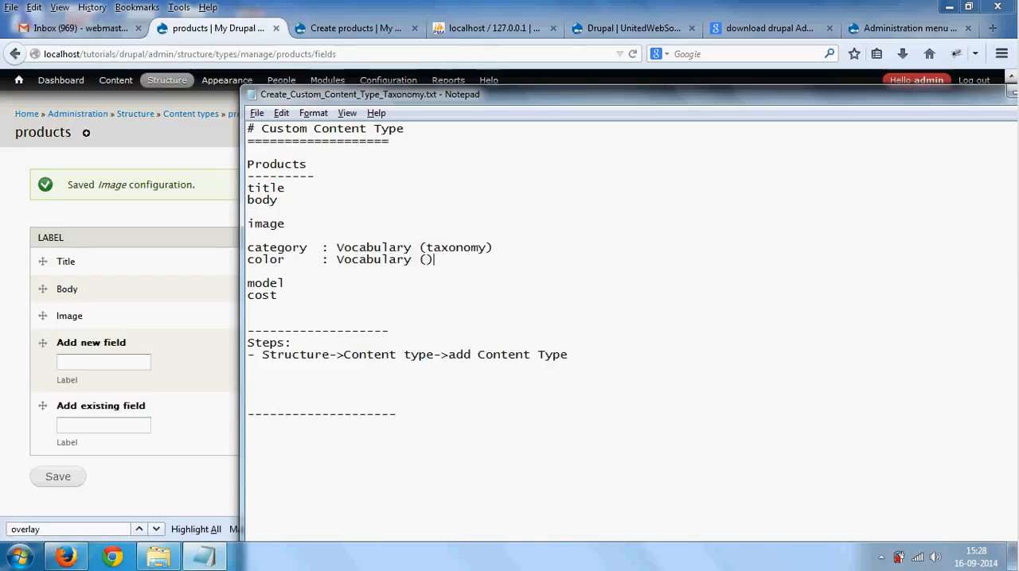
pyautogui.write('taxonomy')
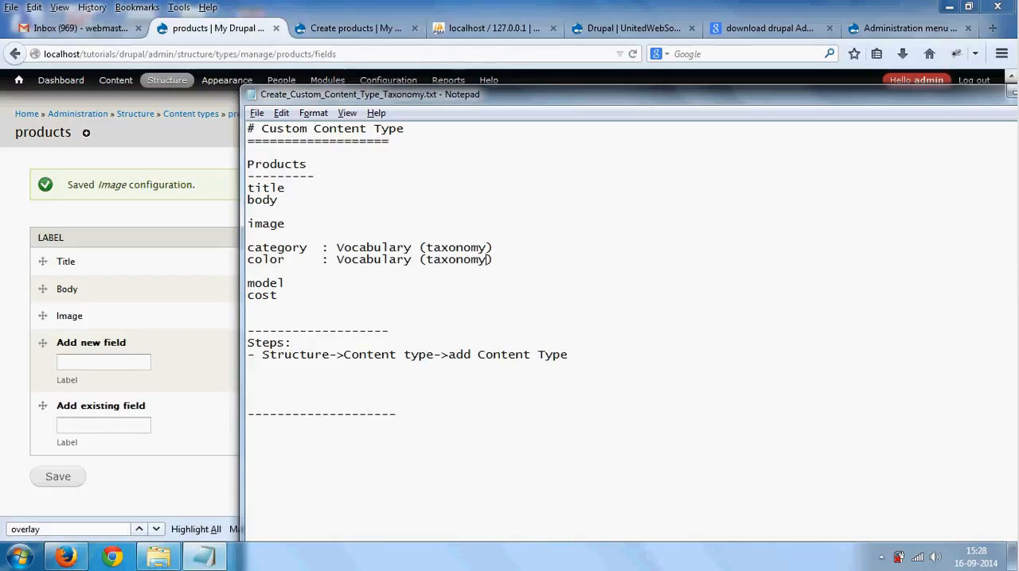
# - Add the heading "# Crete Custom Taxonomy (Vocabulary)" below the last dashed line of the notes, separated by a blank line
pyautogui.click(470, 437)
pyautogui.press('Return')
pyautogui.press('Return')
pyautogui.write('#')
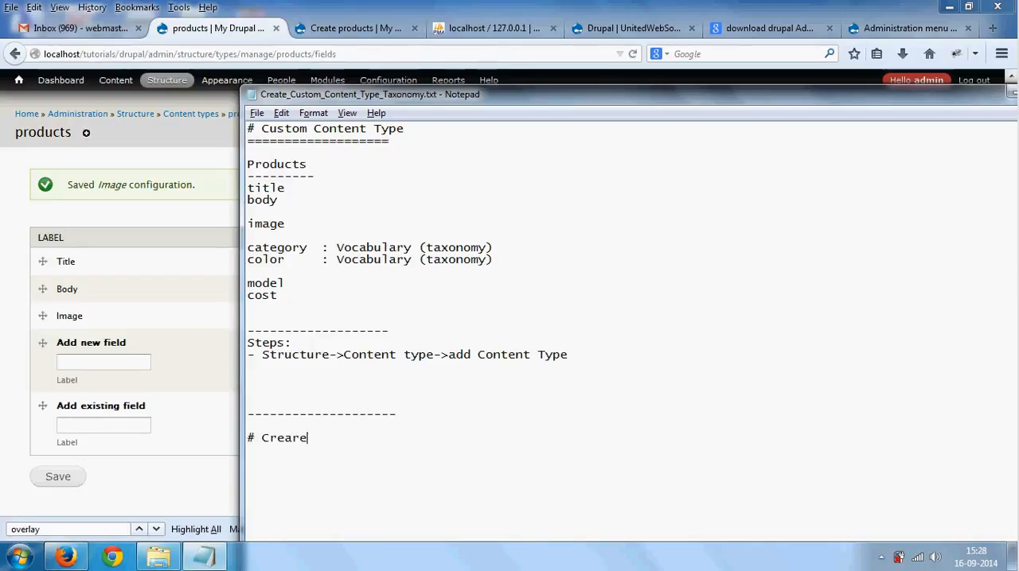
pyautogui.write(' Crea')
pyautogui.press('BackSpace')
pyautogui.write('te ')
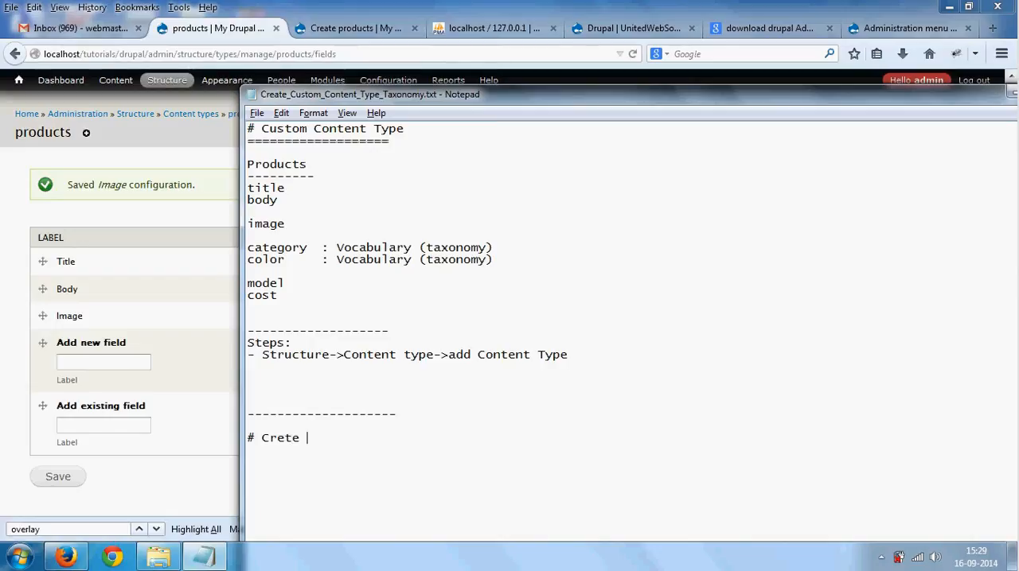
pyautogui.write('Custom Taxonomy')
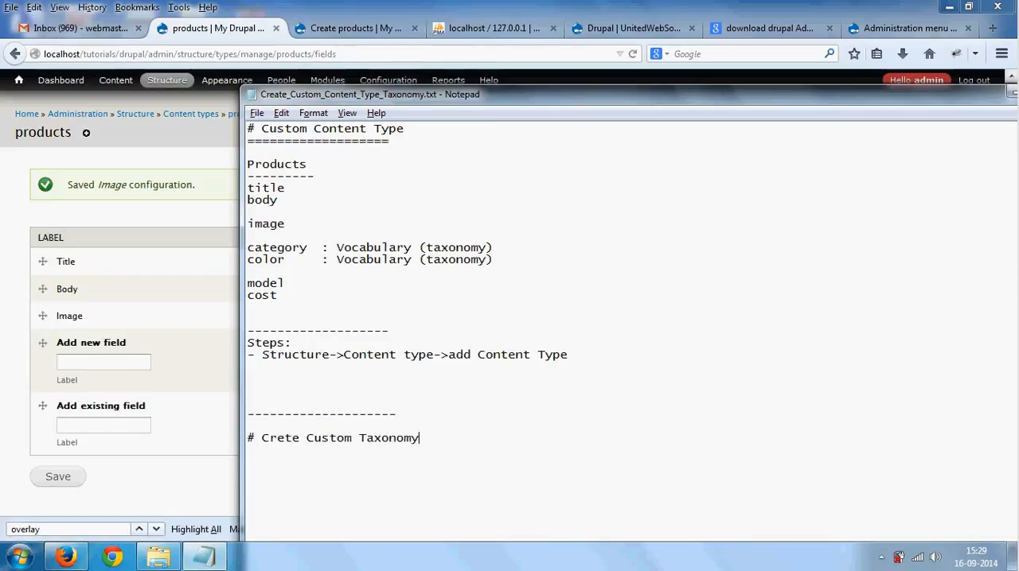
pyautogui.write(' (V)')
pyautogui.press('Left')
pyautogui.write('V')
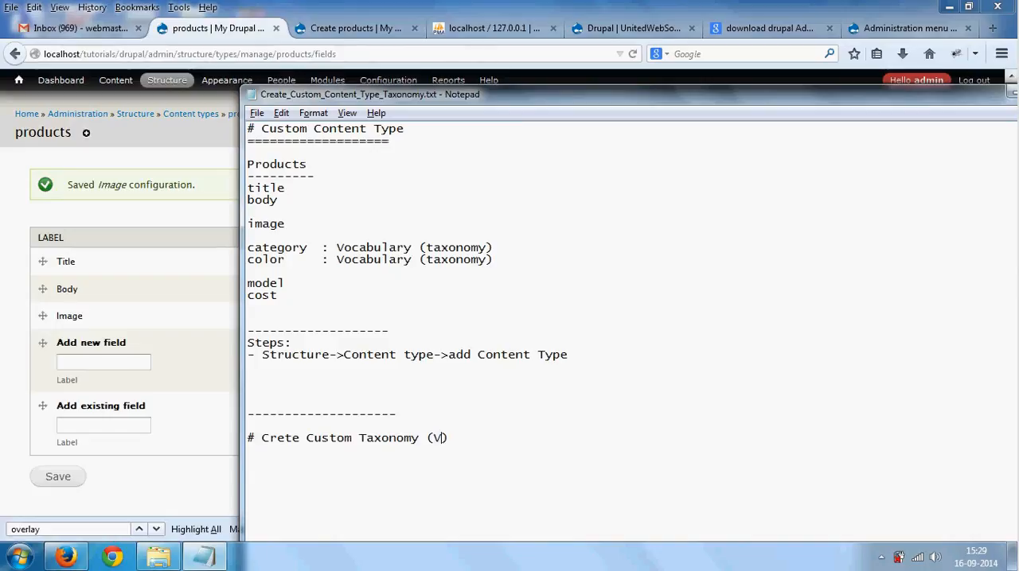
pyautogui.write('ocabu')
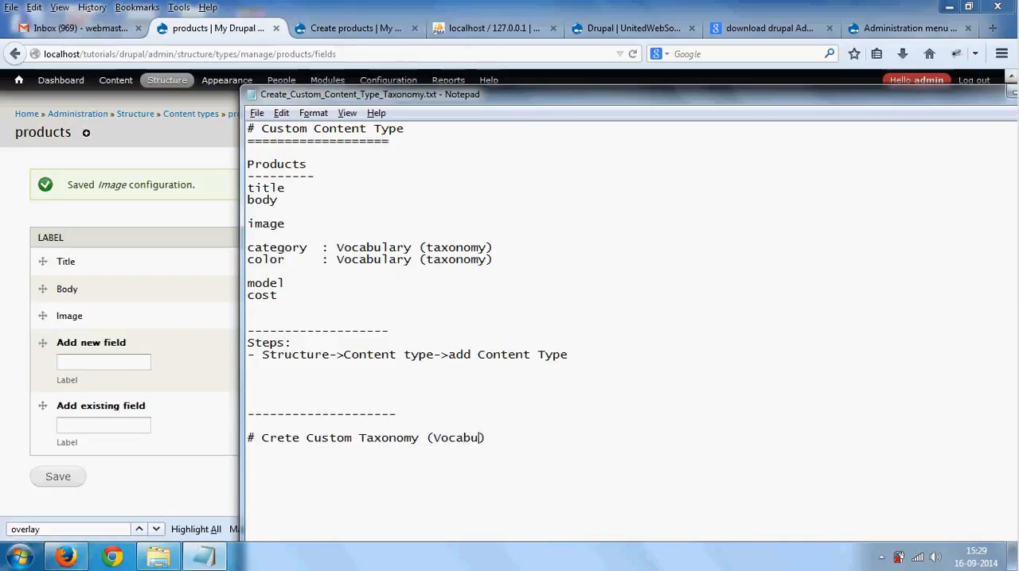
pyautogui.write('lary')
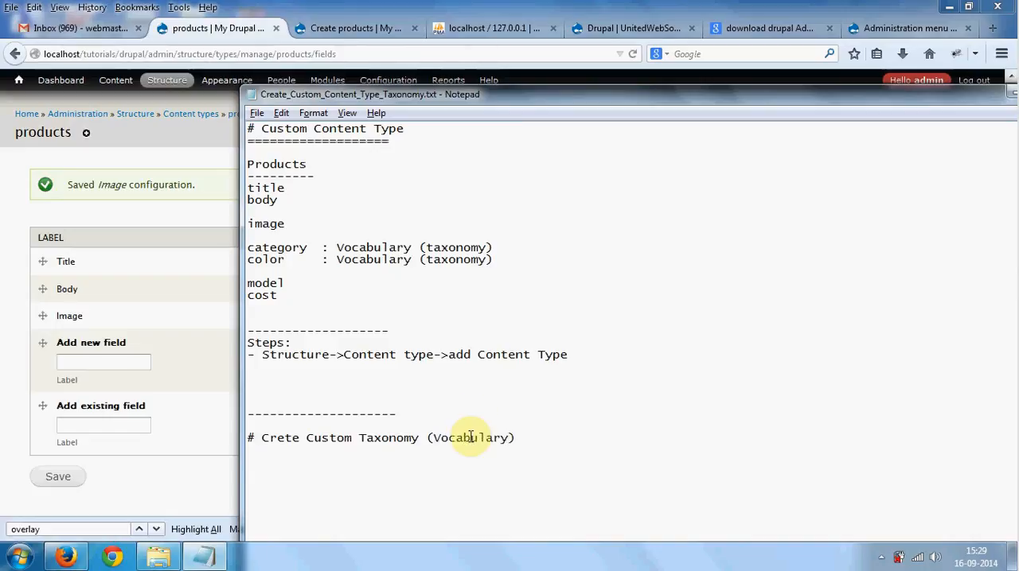
pyautogui.moveTo(329, 438); pyautogui.dragTo(514, 443)
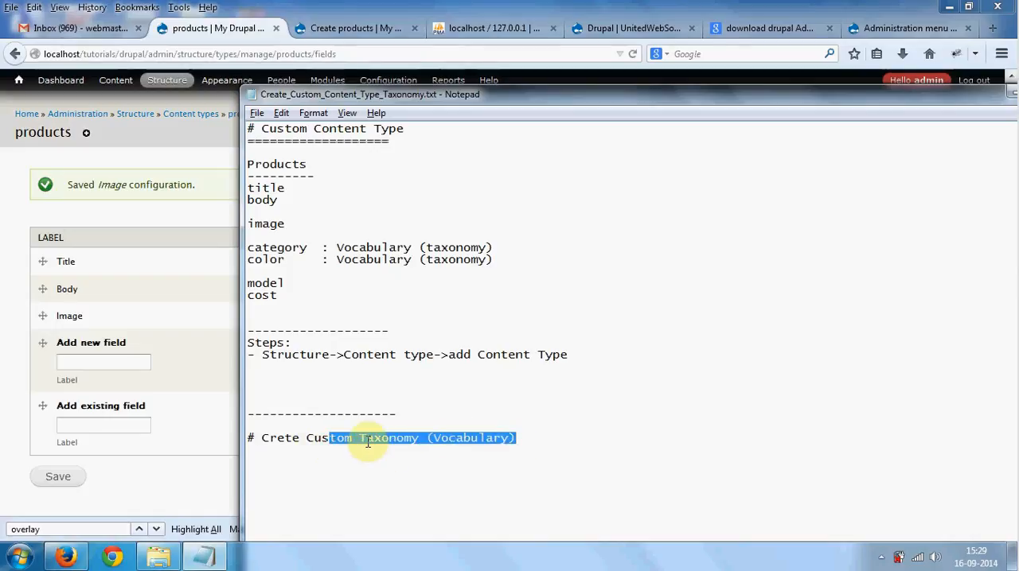
# - Switch to Firefox and open the Add vocabulary form in place of the Create products page
pyautogui.click(119, 362)
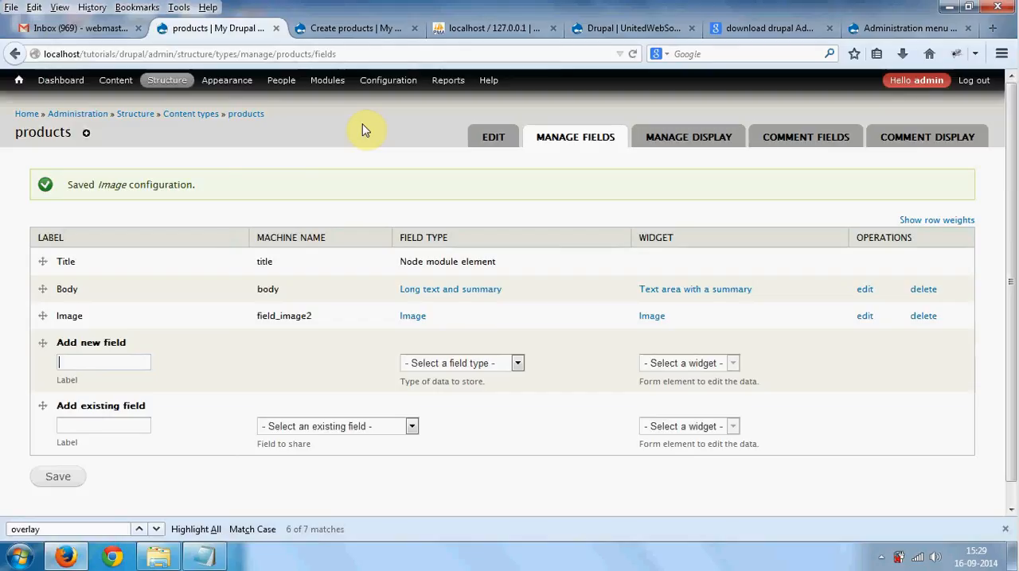
pyautogui.click(373, 27)
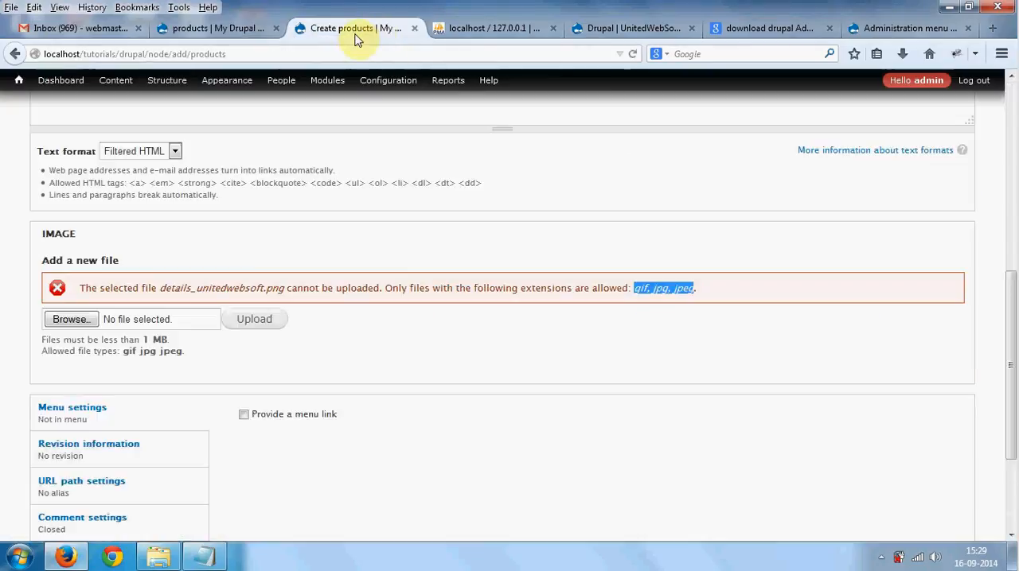
pyautogui.moveTo(169, 82)
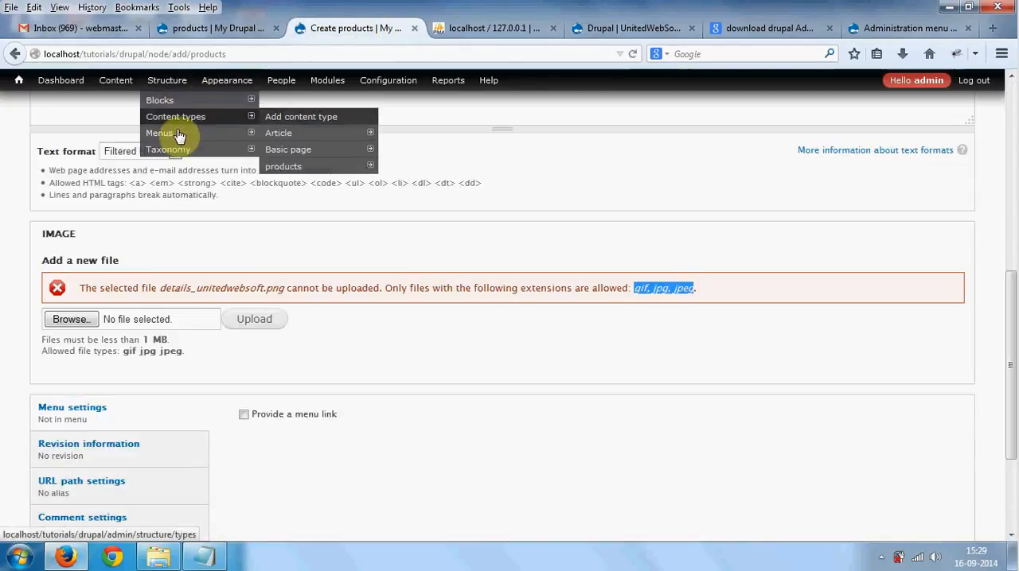
pyautogui.moveTo(179, 149)
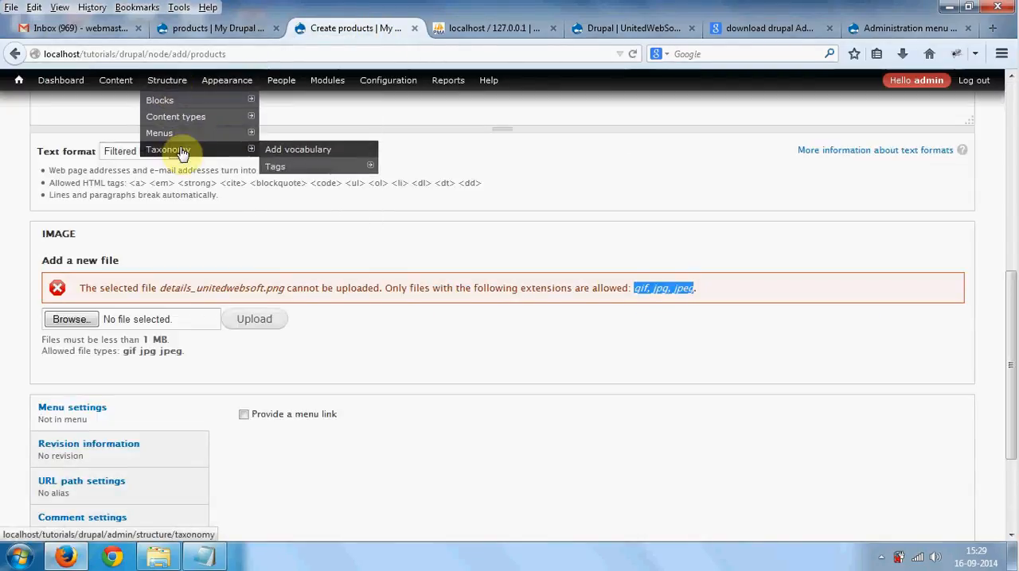
pyautogui.click(277, 153)
# - Switch to the Notepad notes and write "structure->taxonomy->add vocabulary" under the custom taxonomy heading, after a blank line
pyautogui.hotkey('alt', 'Tab')
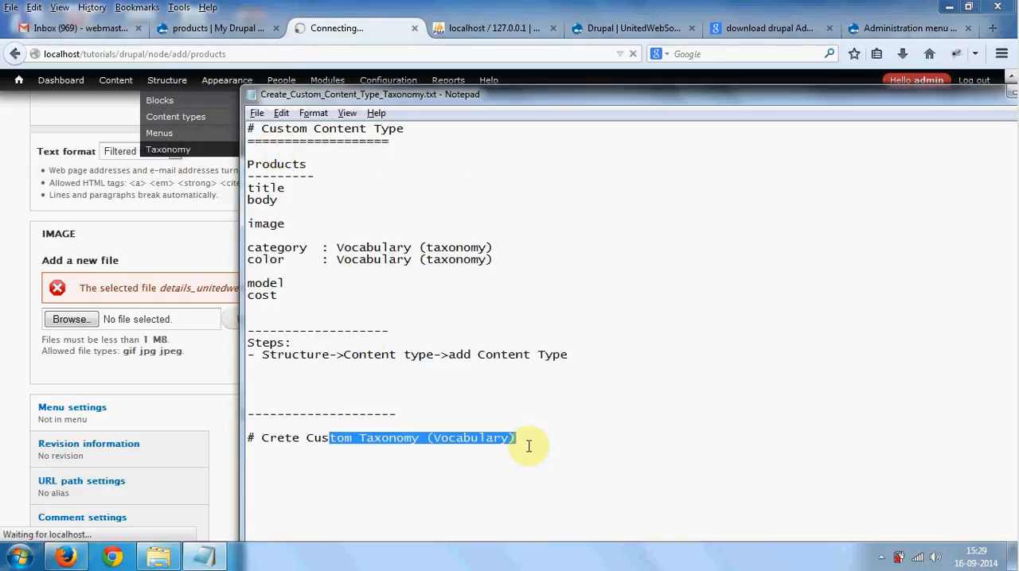
pyautogui.click(530, 444)
pyautogui.press('Return')
pyautogui.press('Return')
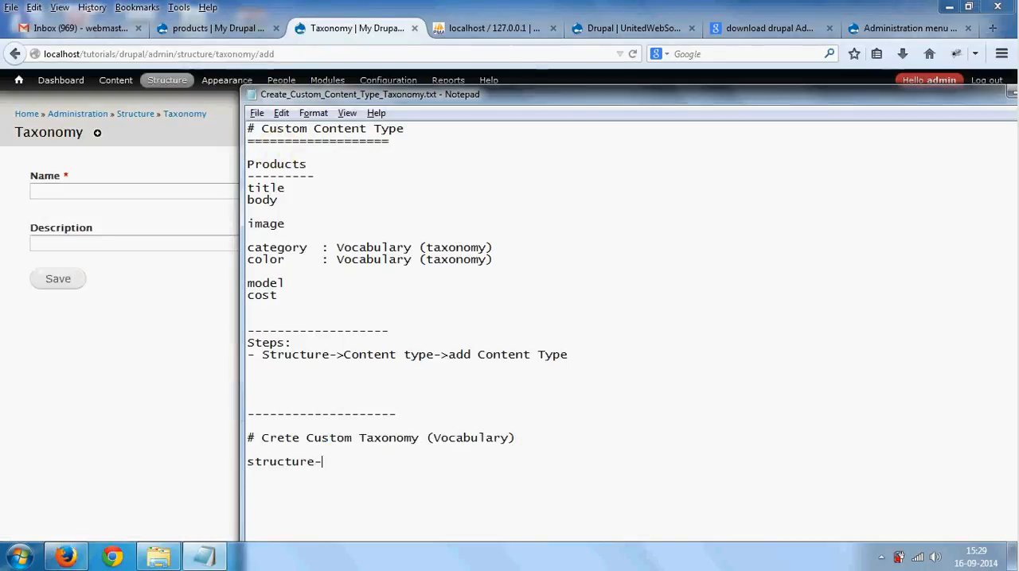
pyautogui.write('structure->taxonomy->add vocabulary')
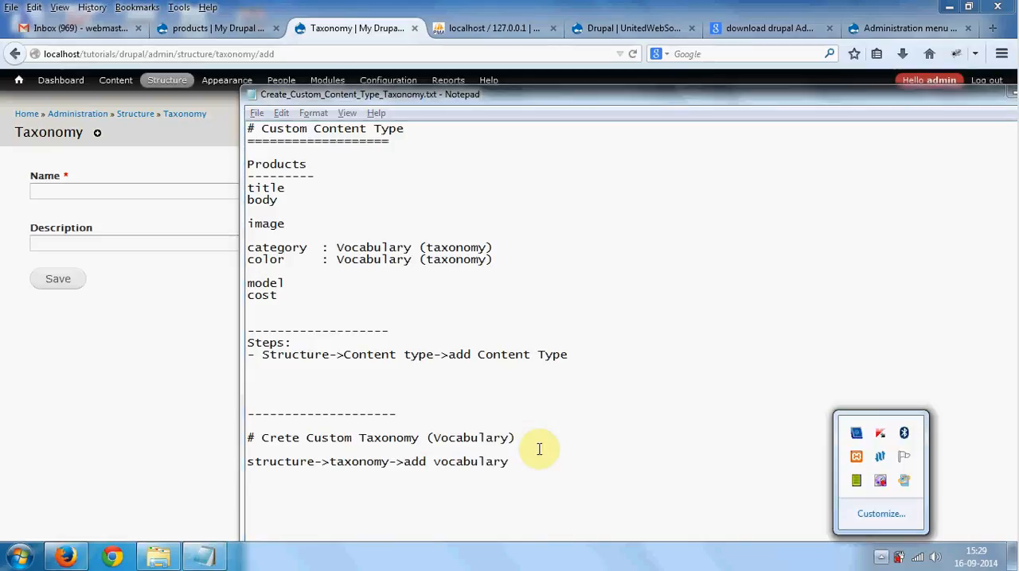
pyautogui.click(538, 448)
# - Return to Firefox and create a taxonomy vocabulary named Category, leaving its description empty
pyautogui.click(106, 196)
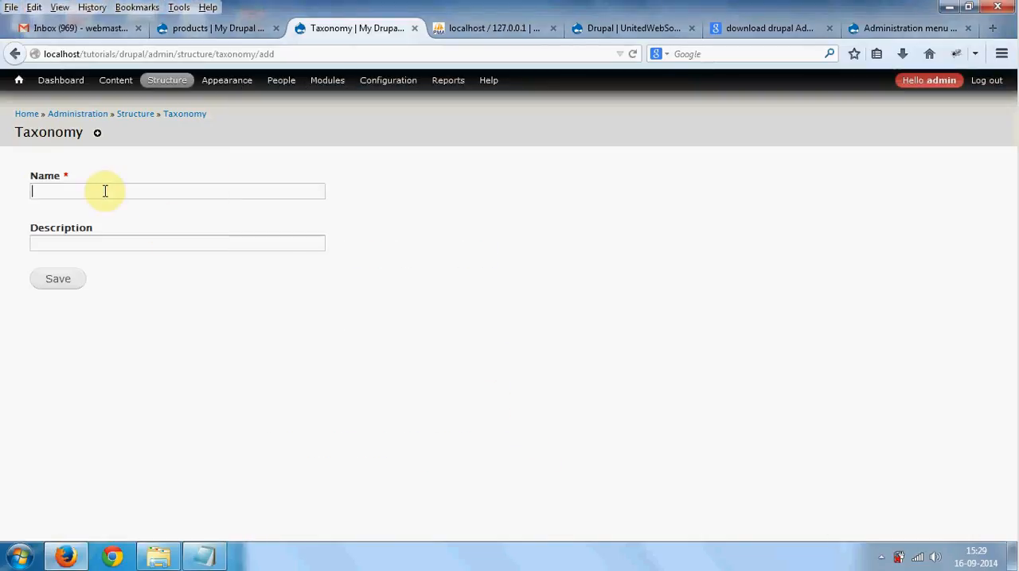
pyautogui.write('Categor')
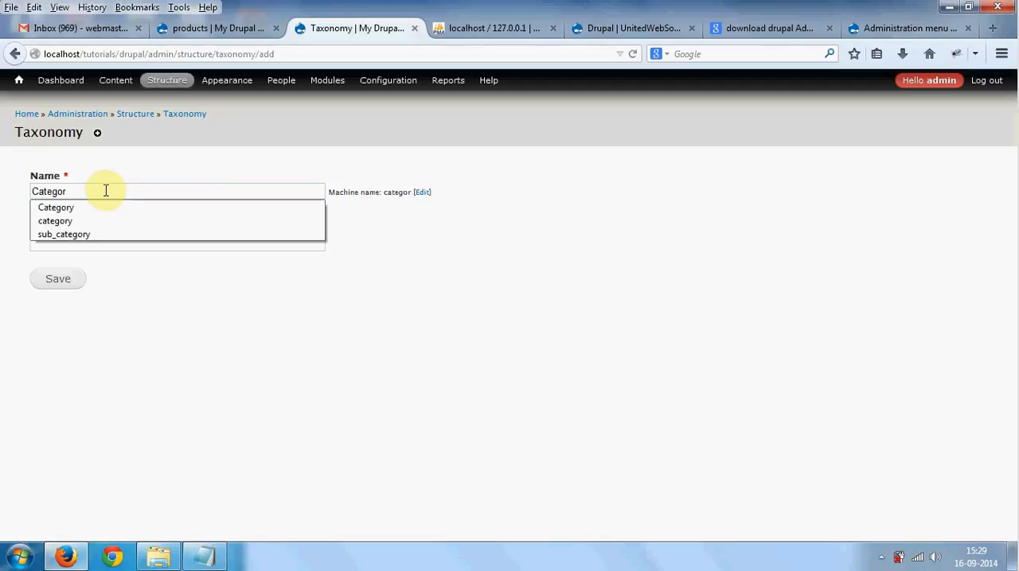
pyautogui.click(96, 208)
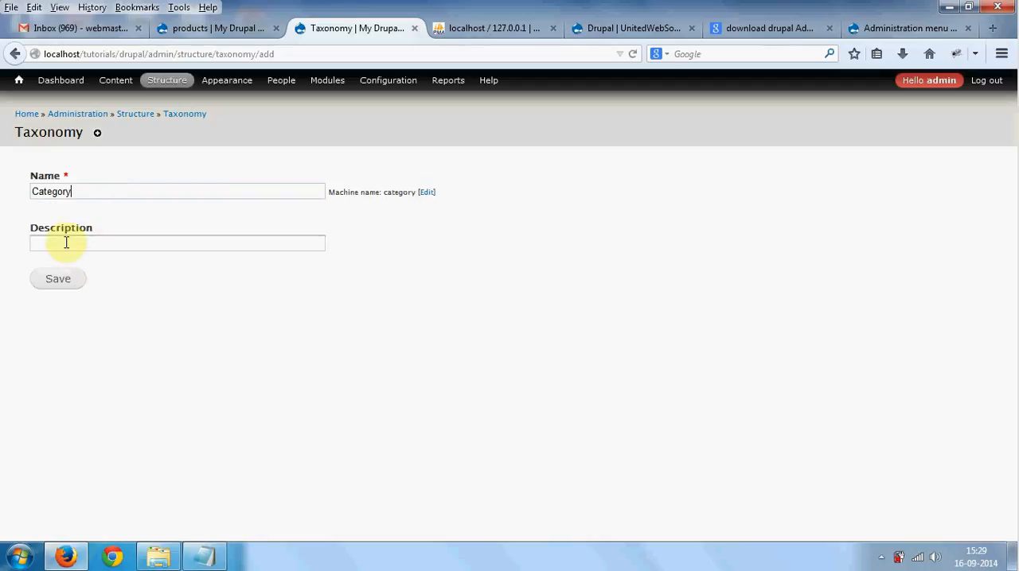
pyautogui.click(67, 280)
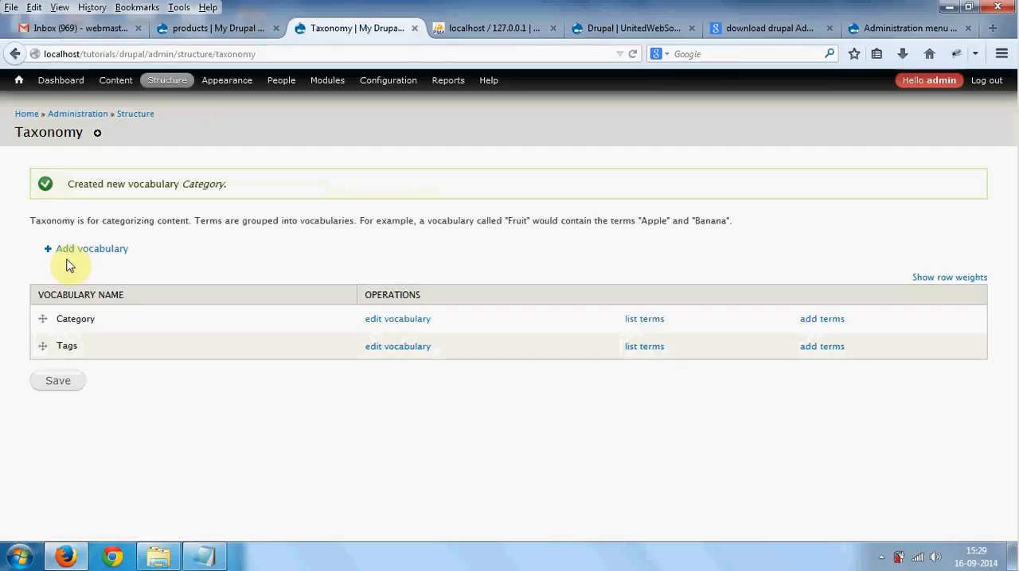
pyautogui.doubleClick(82, 316)
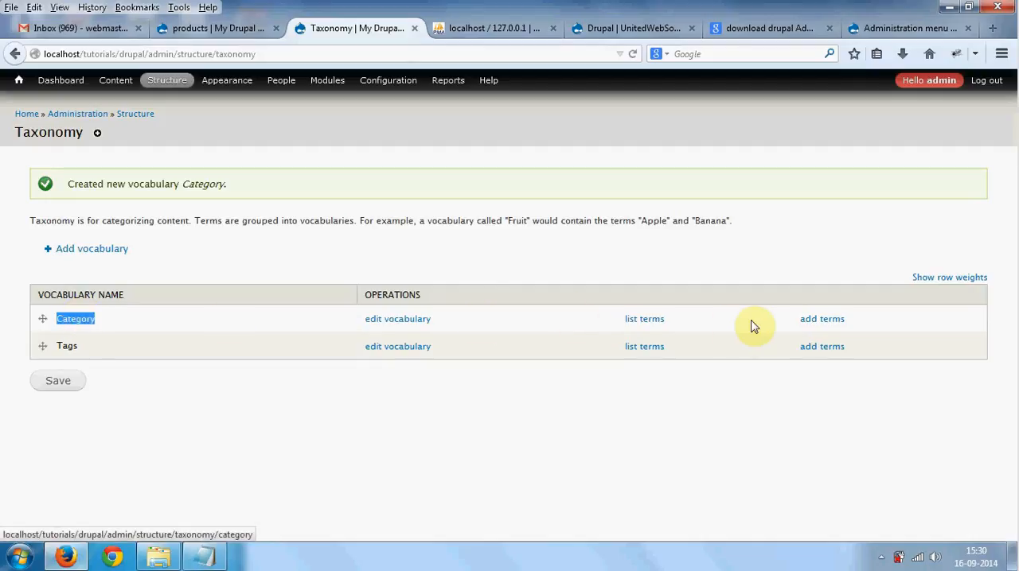
# - Add the term automobile to the Category vocabulary, leaving its description and URL alias empty
pyautogui.click(821, 323)
pyautogui.click(821, 321)
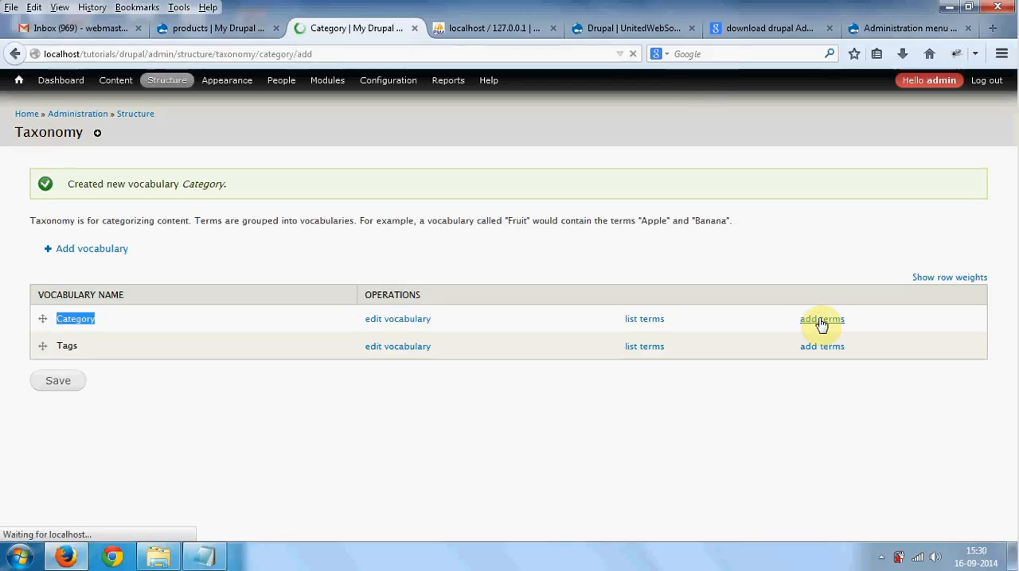
pyautogui.click(70, 191)
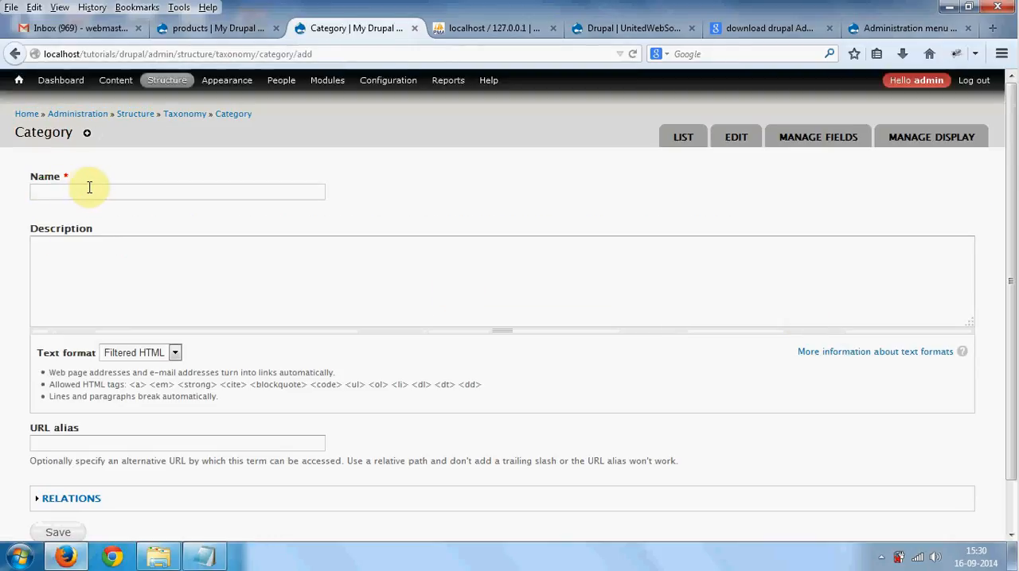
pyautogui.write('Aut')
pyautogui.press('Down')
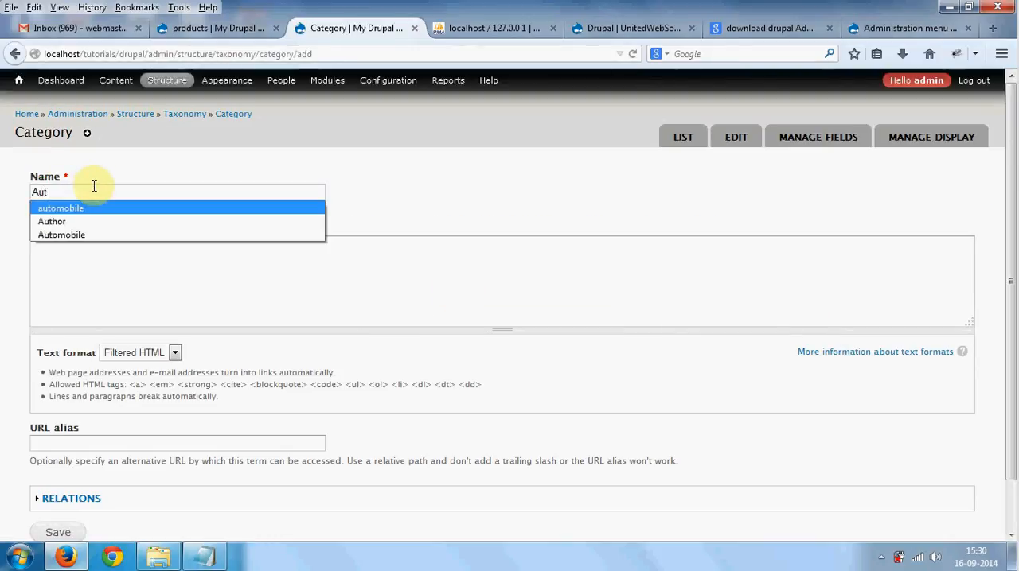
pyautogui.press('Return')
pyautogui.scroll(-1, 95, 207)
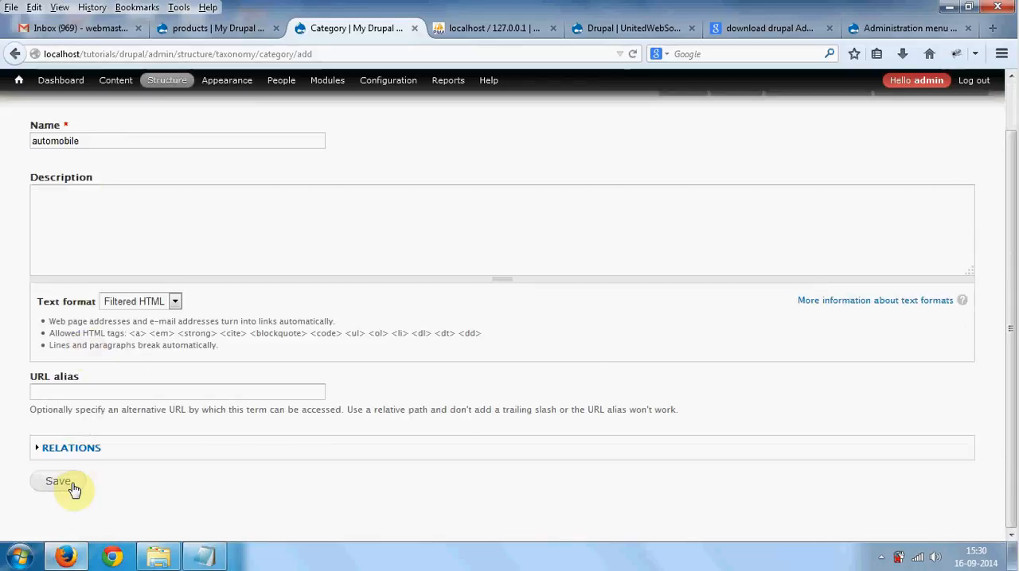
pyautogui.click(70, 487)
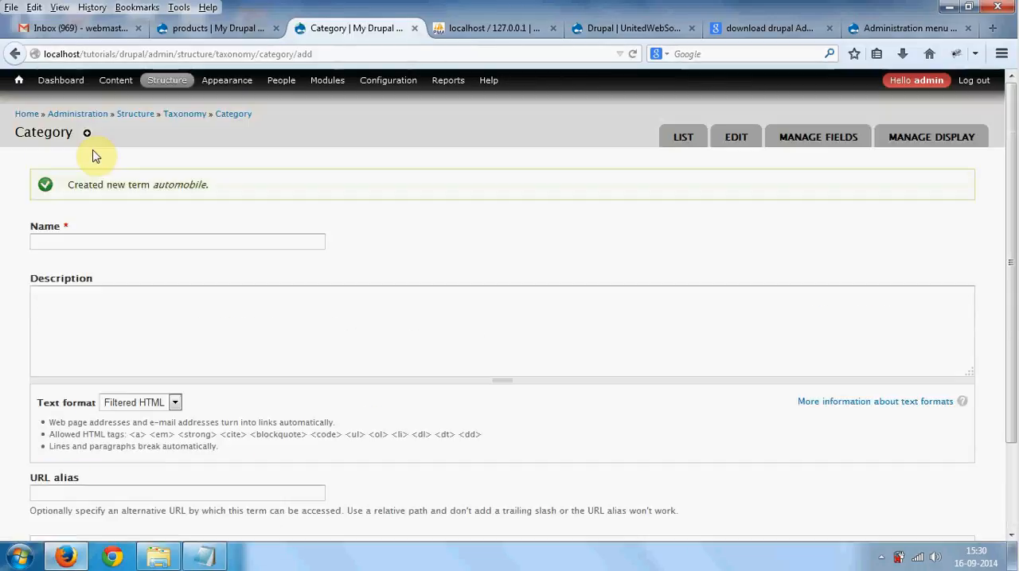
# - Add the term Mobile to the Category vocabulary
pyautogui.click(88, 241)
pyautogui.write('Mobile')
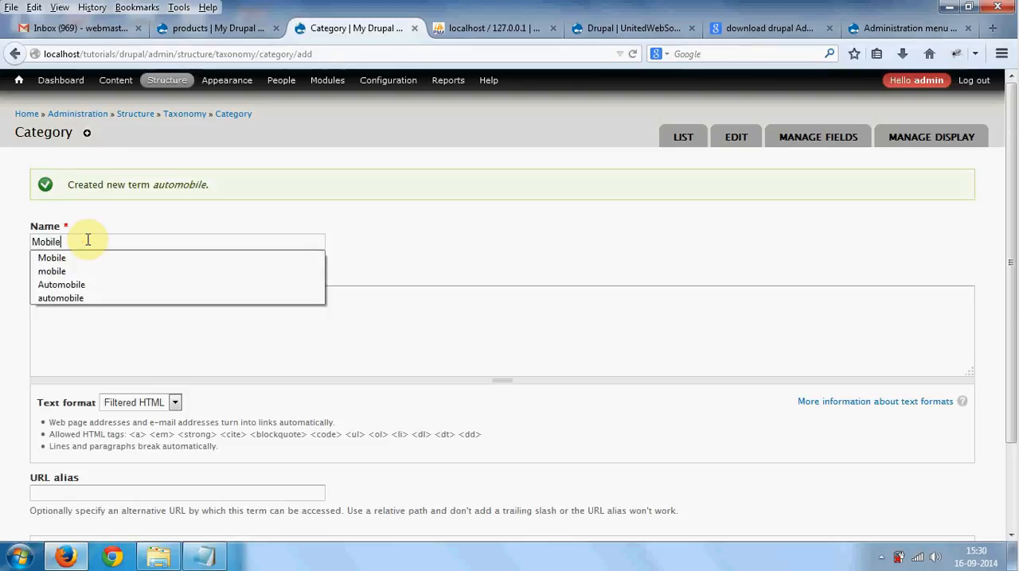
pyautogui.press('Return')
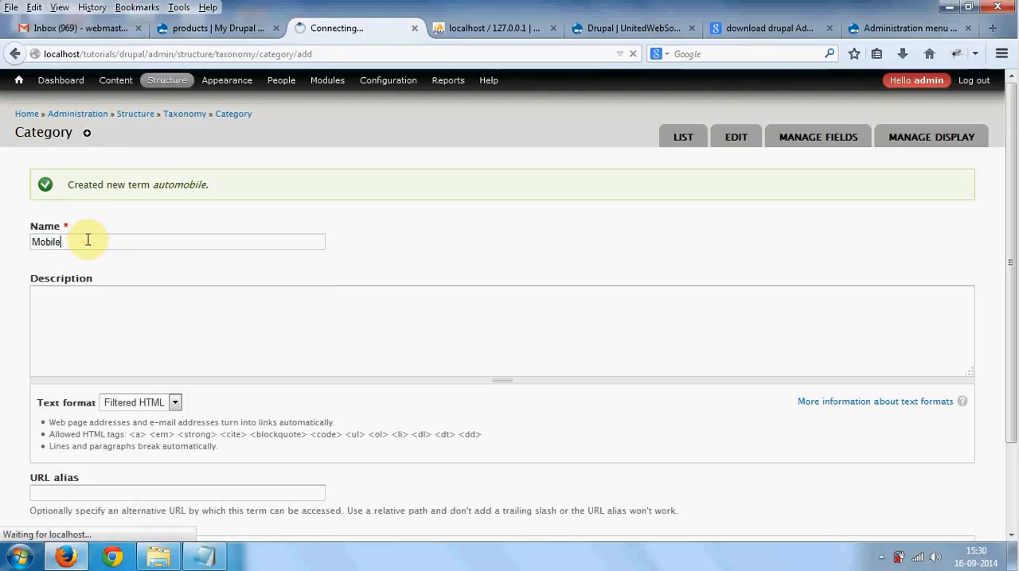
pyautogui.scroll(-3, 89, 240)
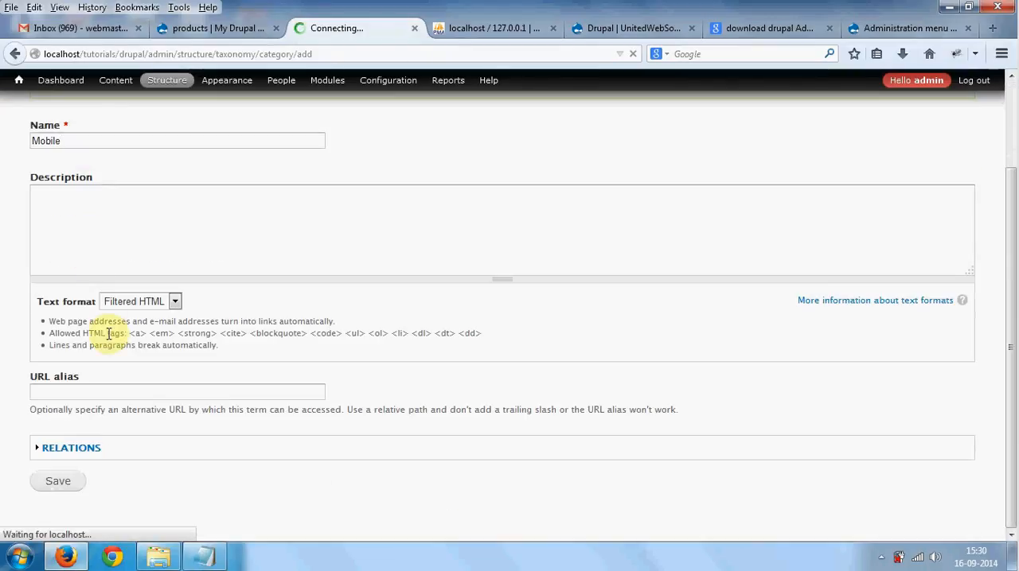
# - Add the term Computer to the Category vocabulary
pyautogui.scroll(2, 109, 327)
pyautogui.click(92, 240)
pyautogui.write('C')
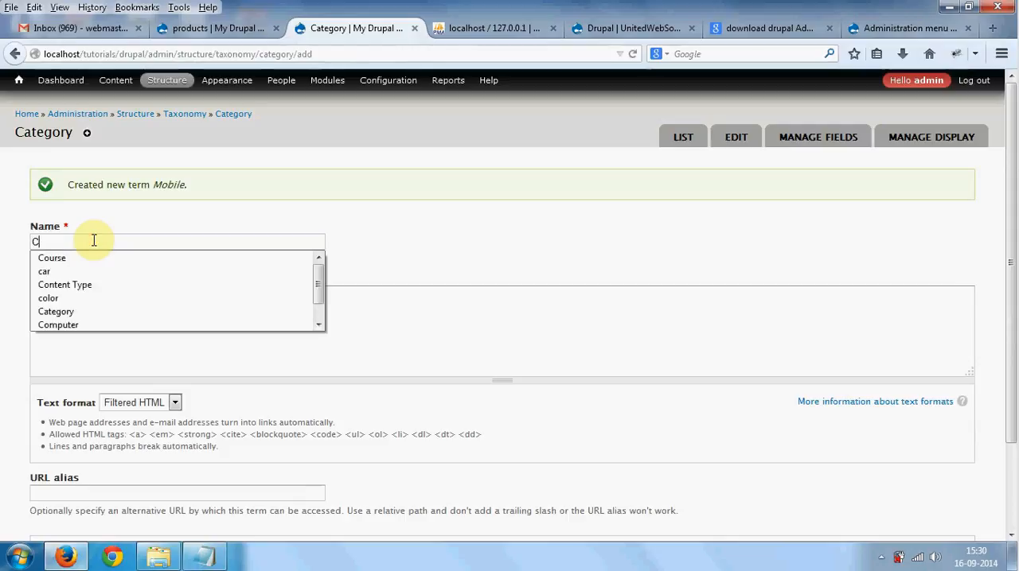
pyautogui.write('omputer')
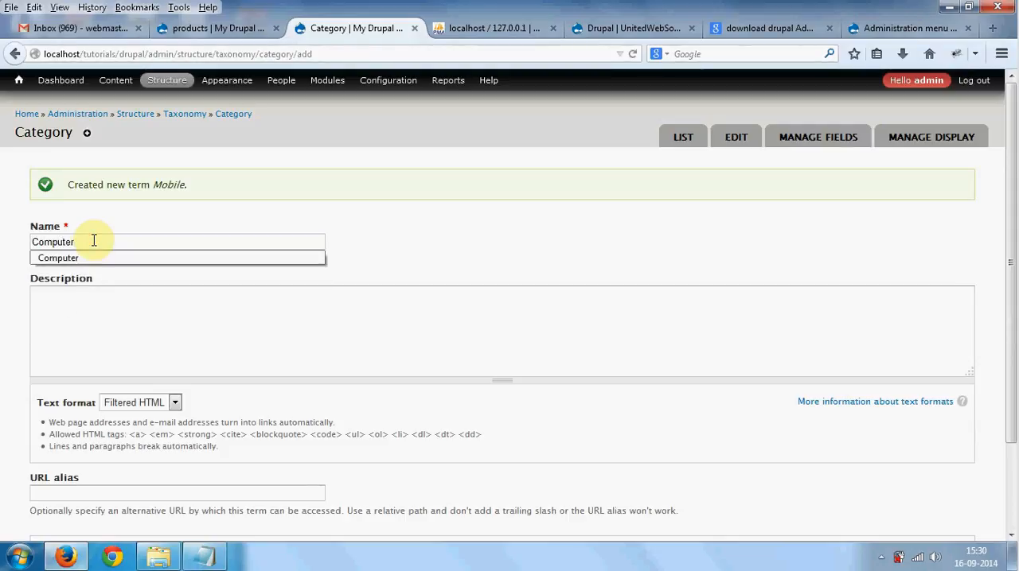
pyautogui.press('Return')
pyautogui.scroll(-2, 100, 254)
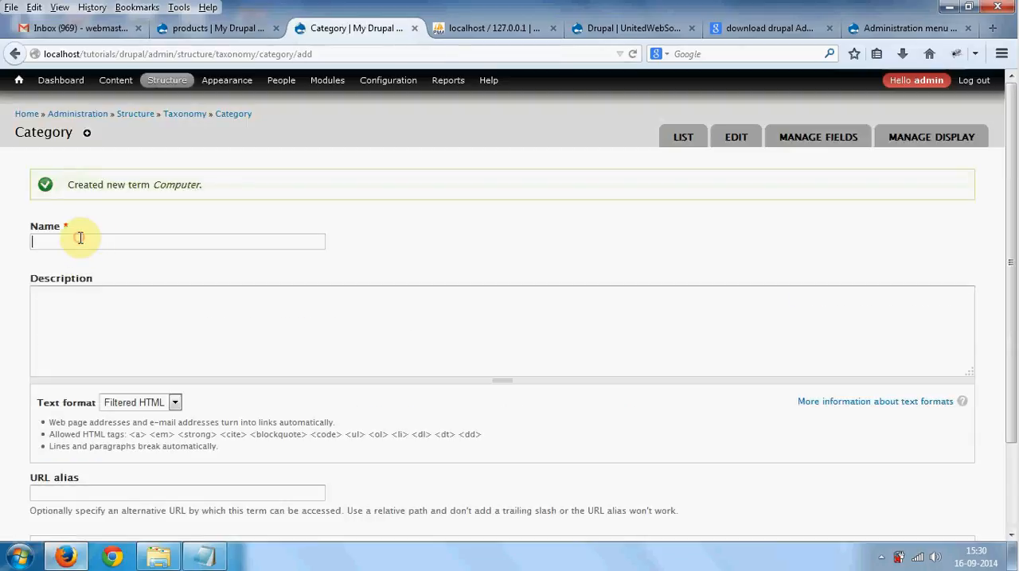
# - Add the term Boutique to the Category vocabulary
pyautogui.write('Bou')
pyautogui.press('Down')
pyautogui.press('Return')
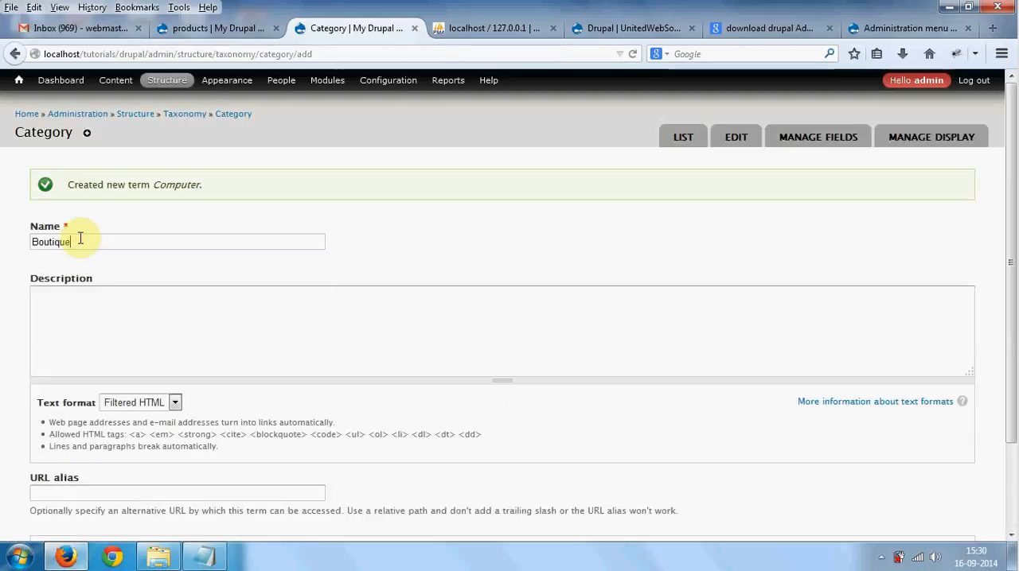
pyautogui.press('Return')
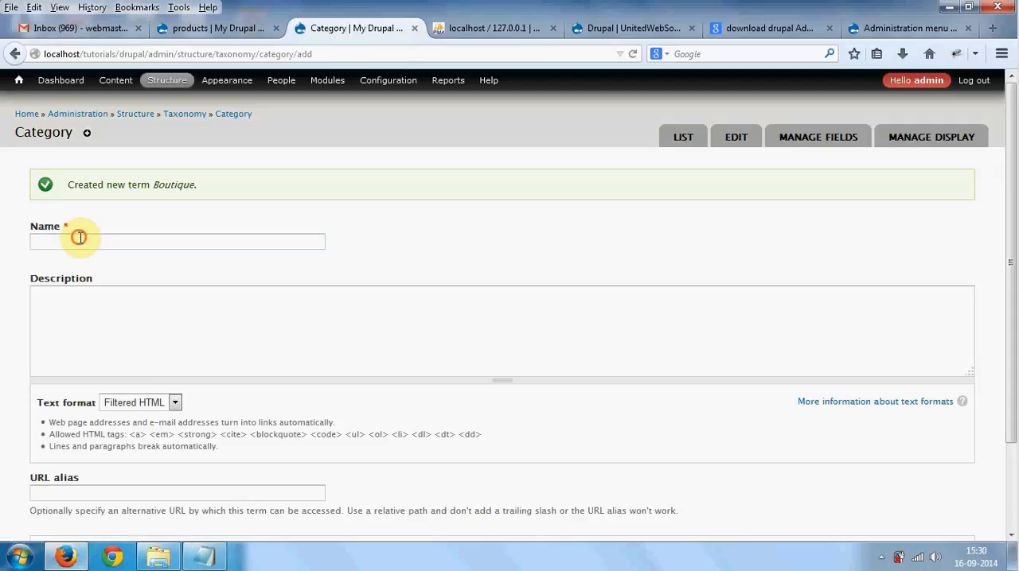
# - Add the term Garments to the Category vocabulary
pyautogui.click(80, 238)
pyautogui.write('garme')
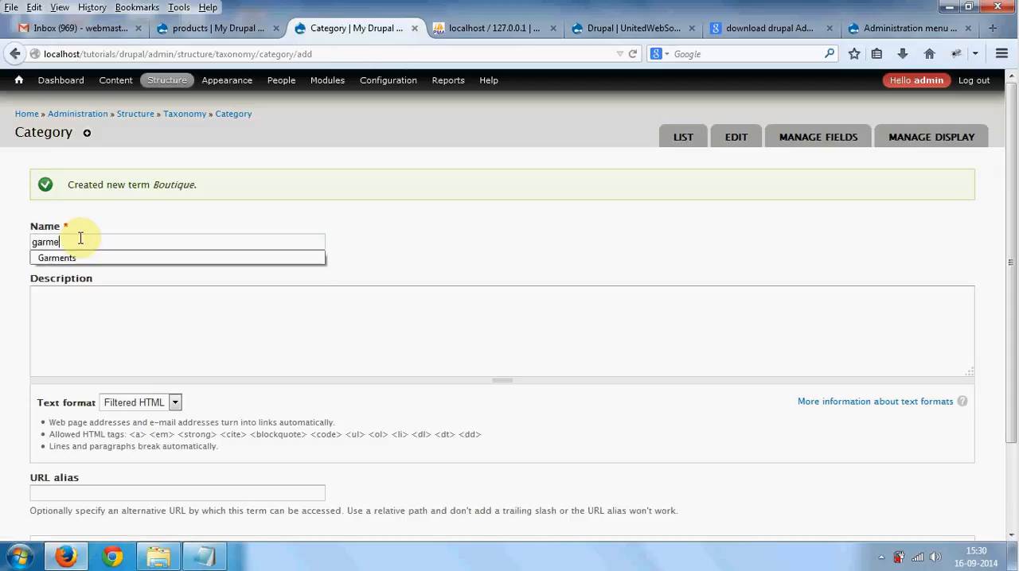
pyautogui.write('n')
pyautogui.press('Down')
pyautogui.press('Return')
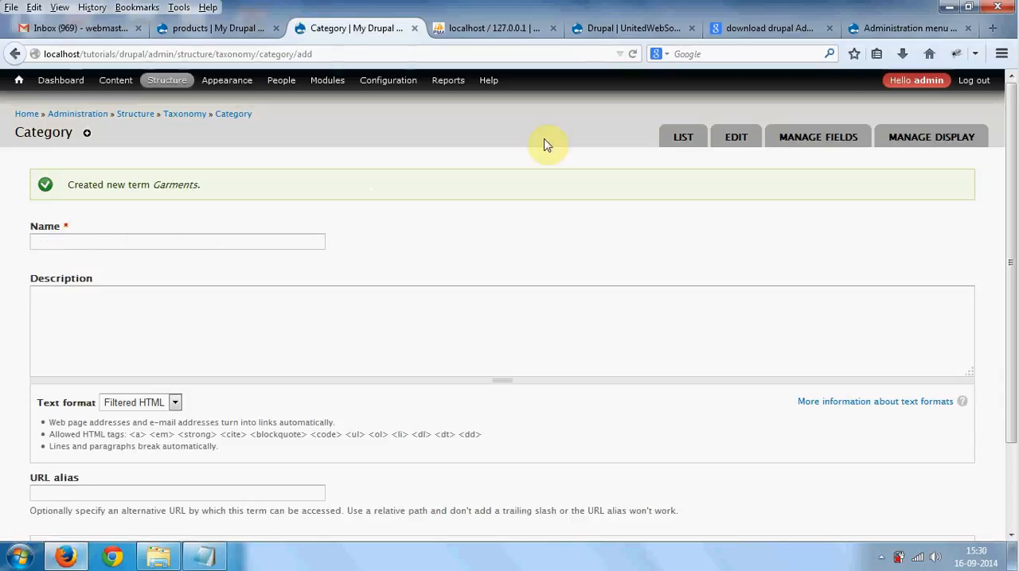
# - Review the terms listed under Category, including how to reach that list from the Taxonomy overview
pyautogui.click(681, 143)
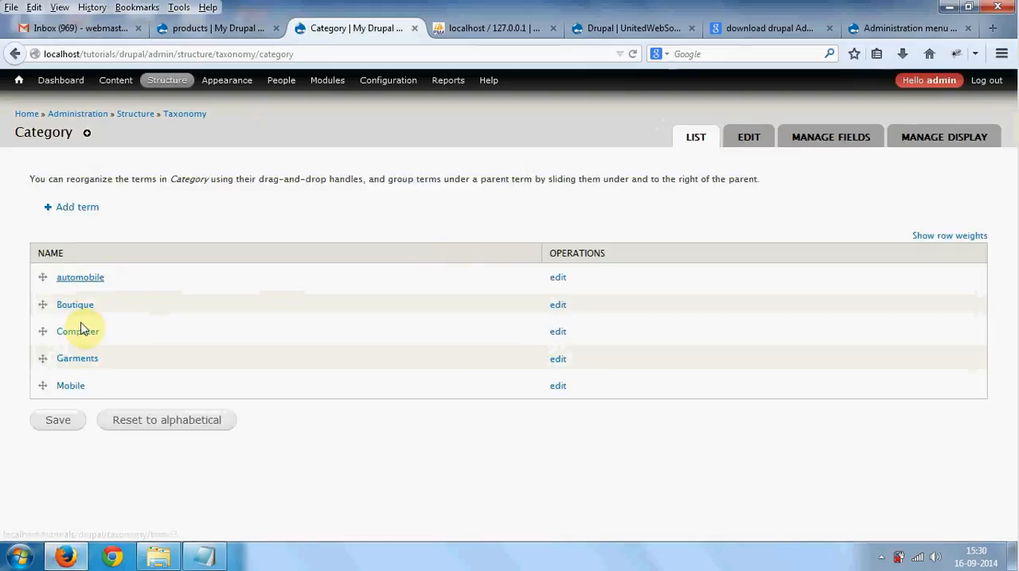
pyautogui.moveTo(169, 81)
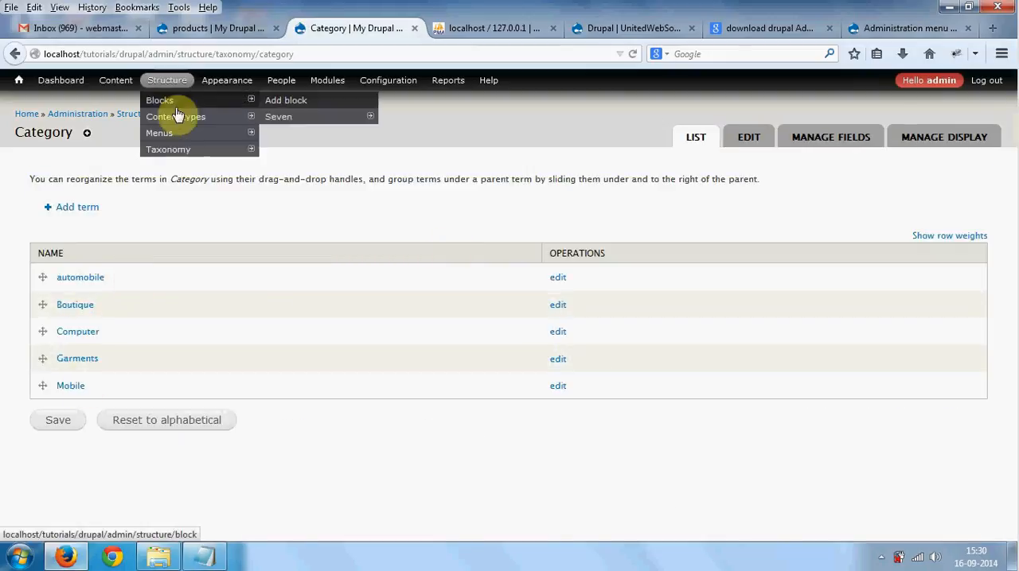
pyautogui.click(191, 155)
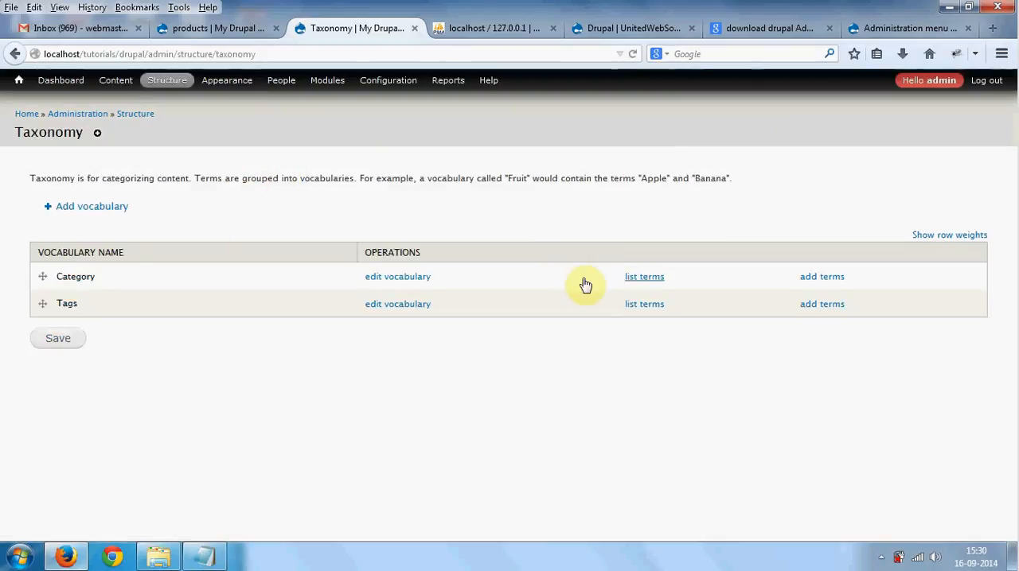
pyautogui.doubleClick(71, 276)
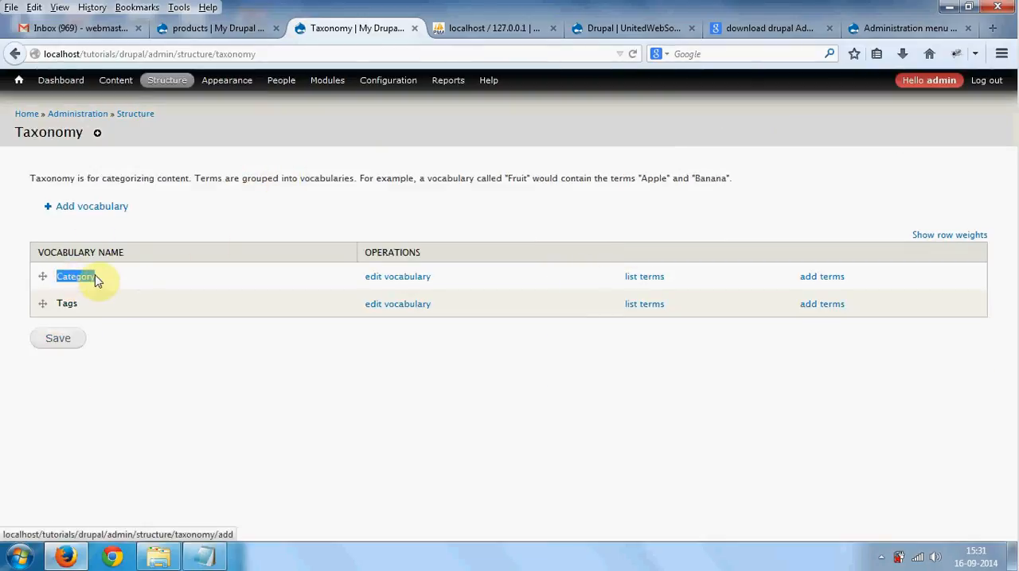
pyautogui.doubleClick(108, 252)
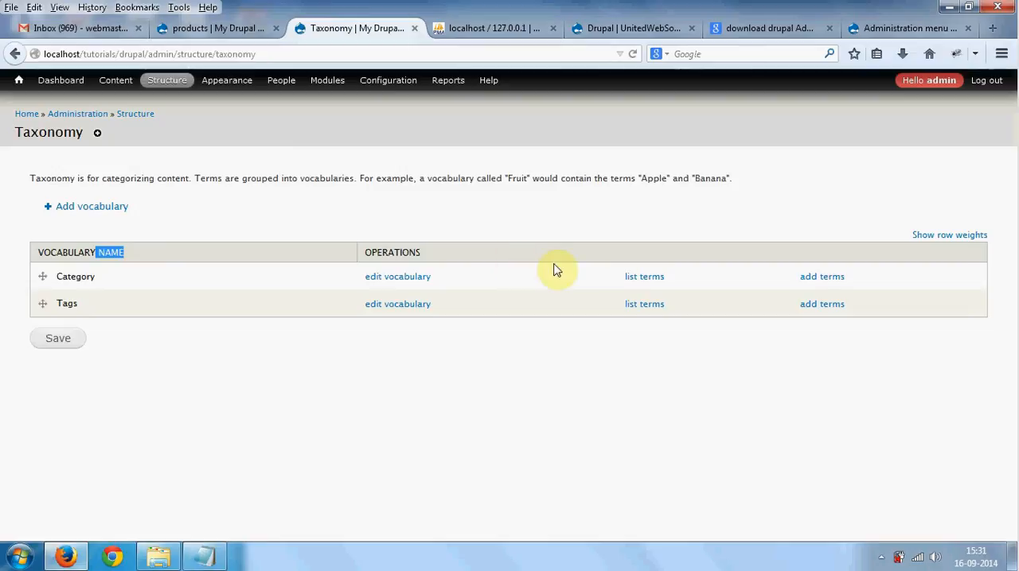
pyautogui.click(643, 279)
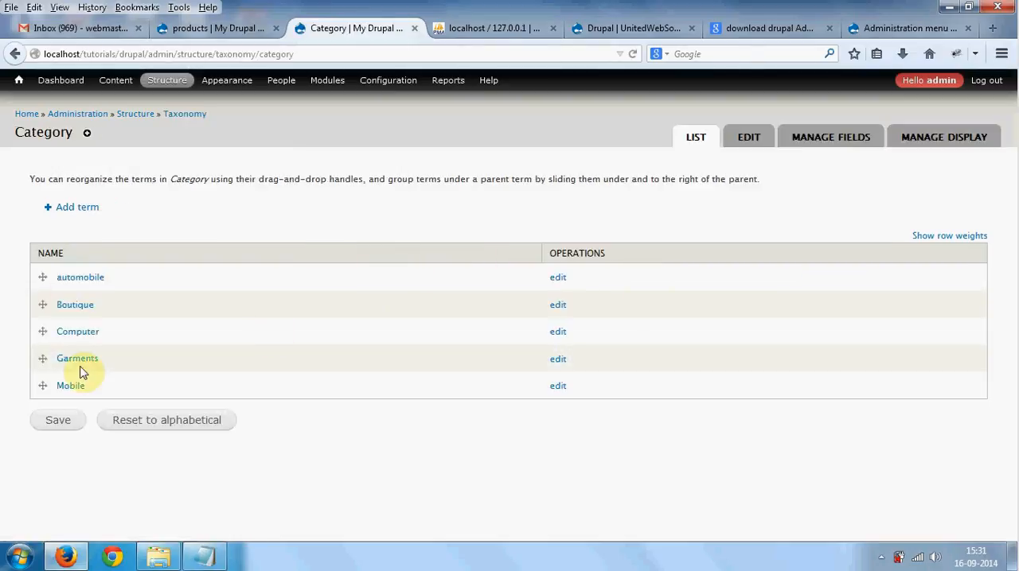
# - Check the custom taxonomy steps in the Notepad notes and return to Firefox
pyautogui.click(208, 567)
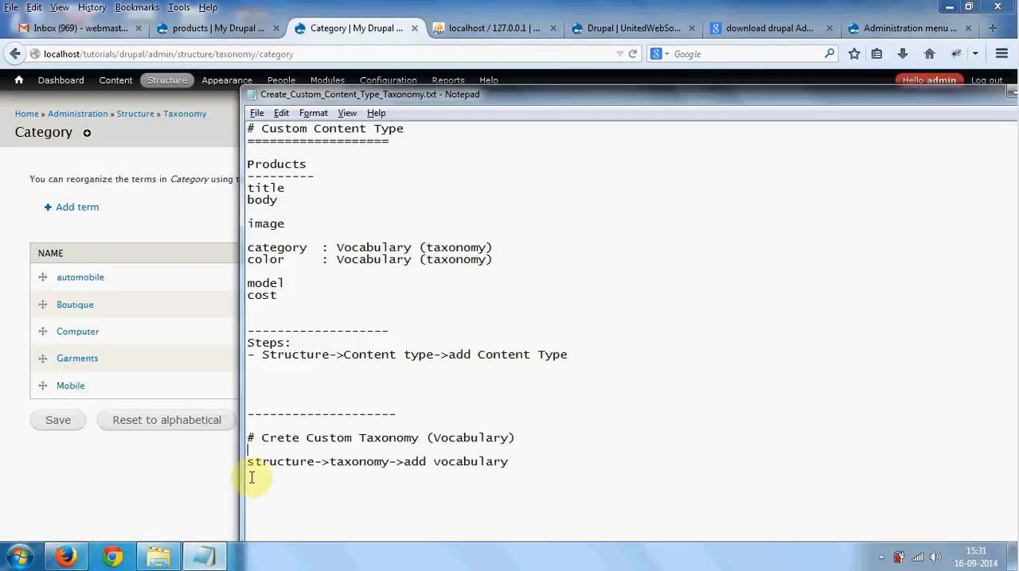
pyautogui.click(539, 475)
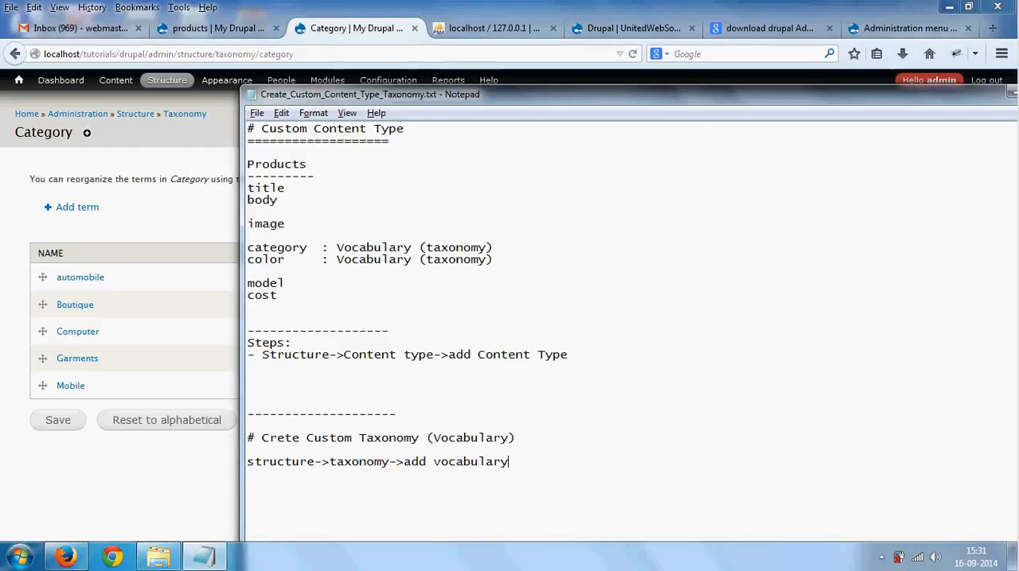
pyautogui.hotkey('alt', 'Tab')
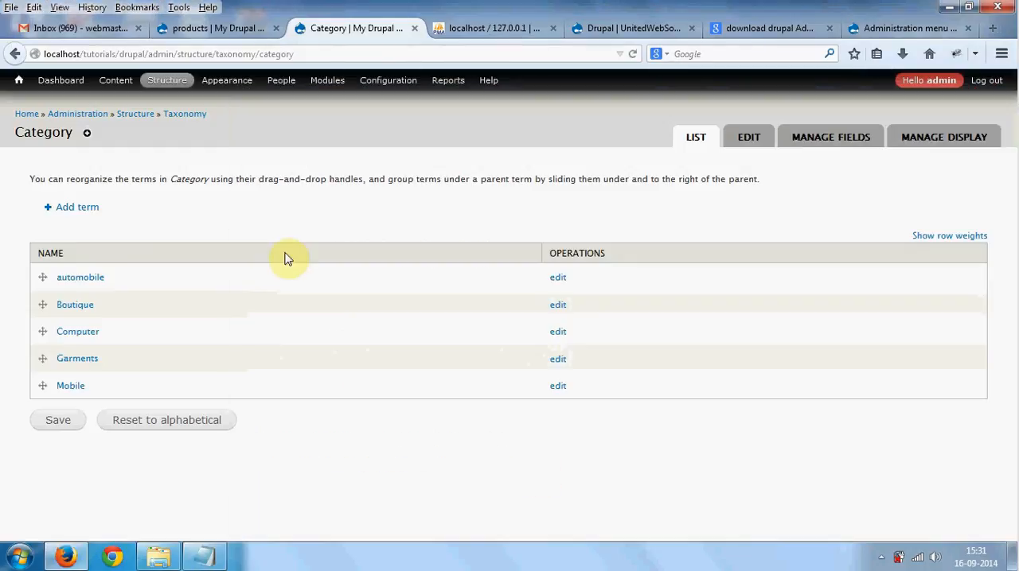
# - Create a second taxonomy vocabulary named Color, leaving its description empty
pyautogui.moveTo(169, 83)
pyautogui.moveTo(238, 150)
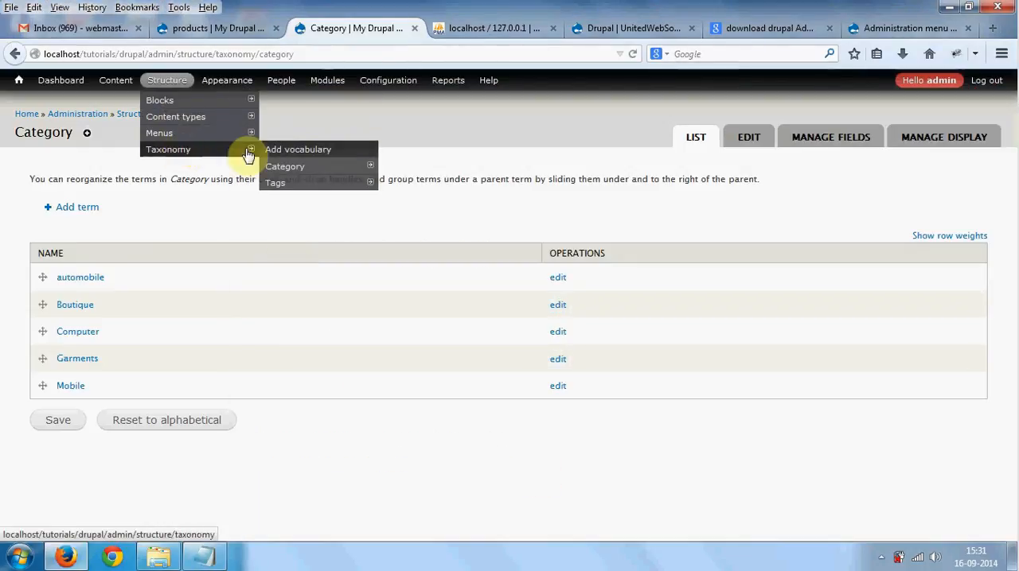
pyautogui.click(285, 153)
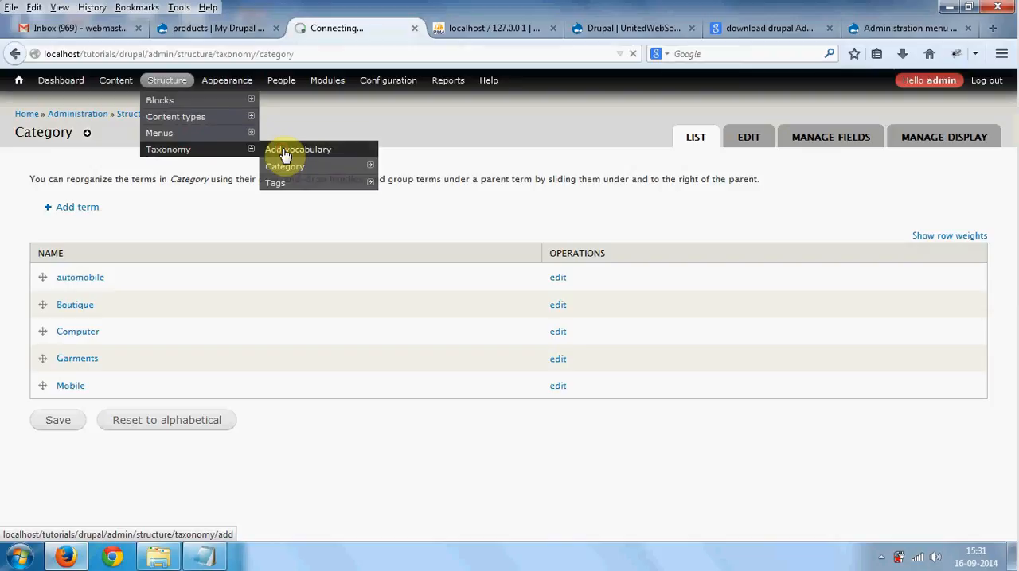
pyautogui.click(166, 193)
pyautogui.write('C')
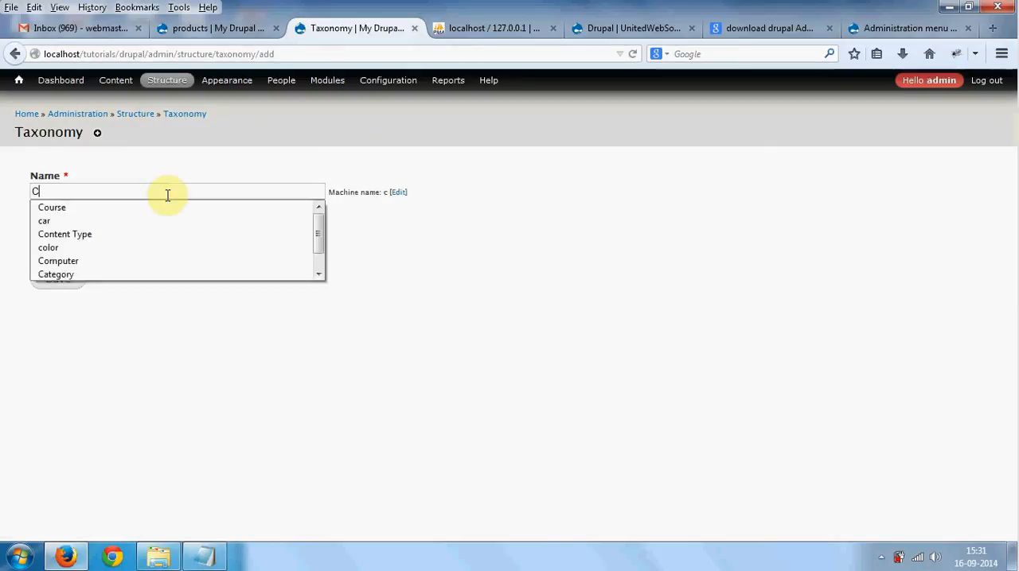
pyautogui.write('olor')
pyautogui.click(55, 283)
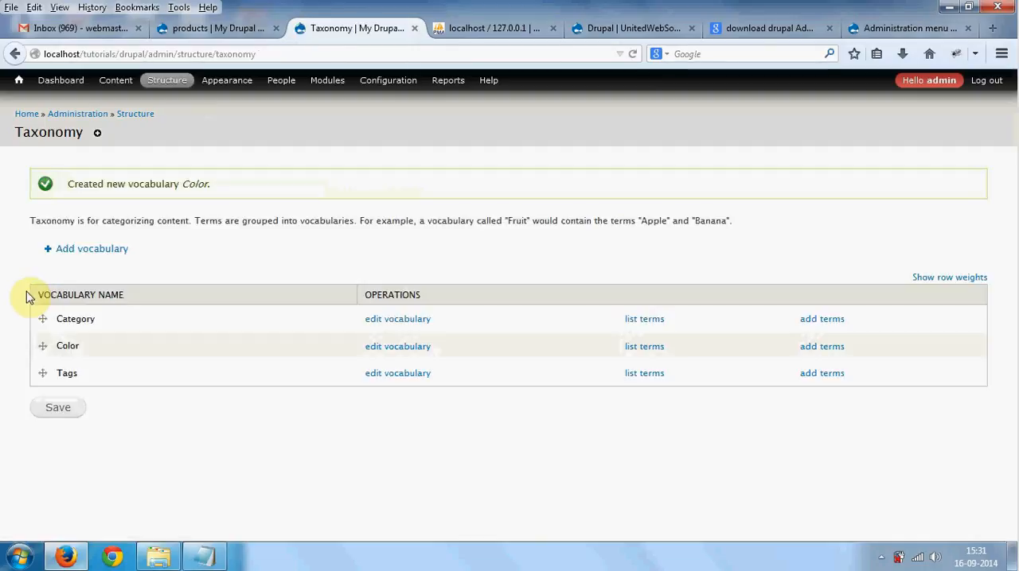
# - Add the term Red to the Color vocabulary, leaving its description and URL alias empty
pyautogui.moveTo(81, 346); pyautogui.dragTo(68, 347)
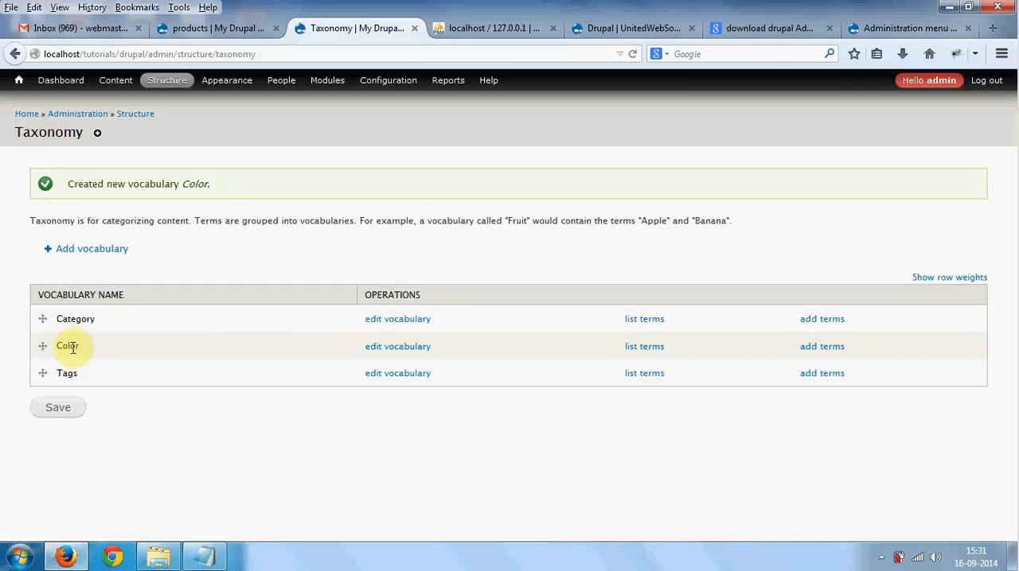
pyautogui.click(824, 353)
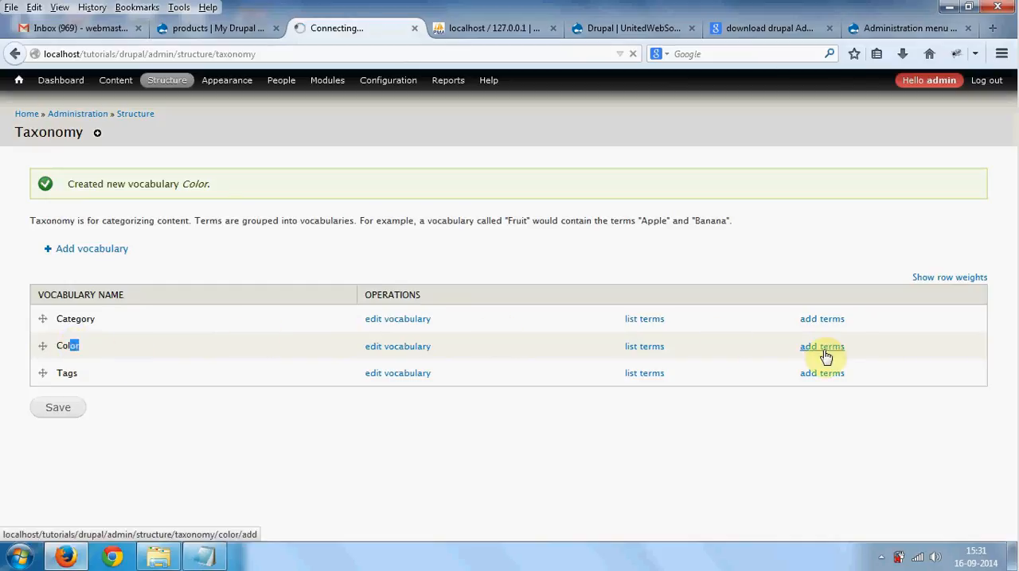
pyautogui.click(124, 188)
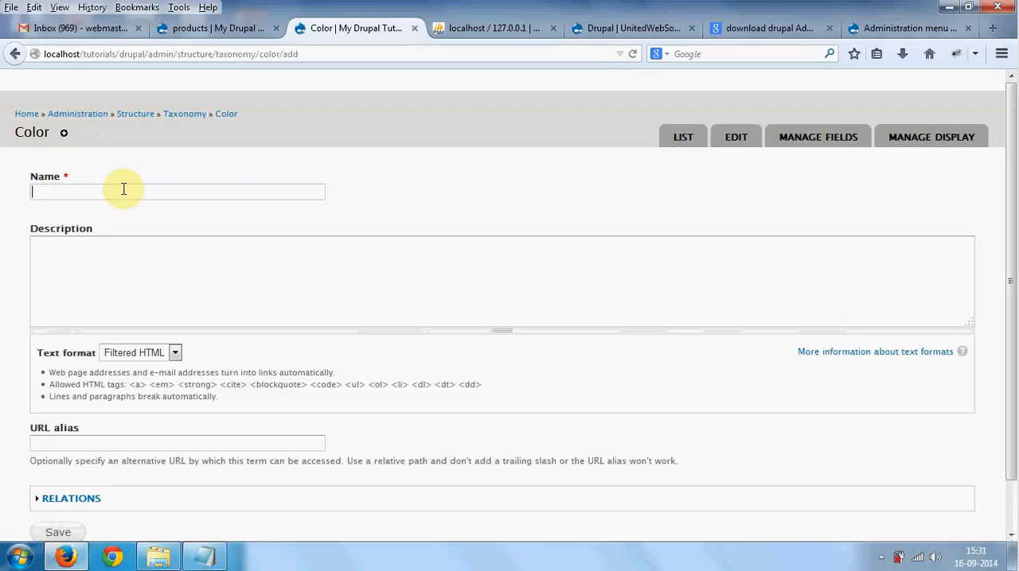
pyautogui.write('Red')
pyautogui.press('Return')
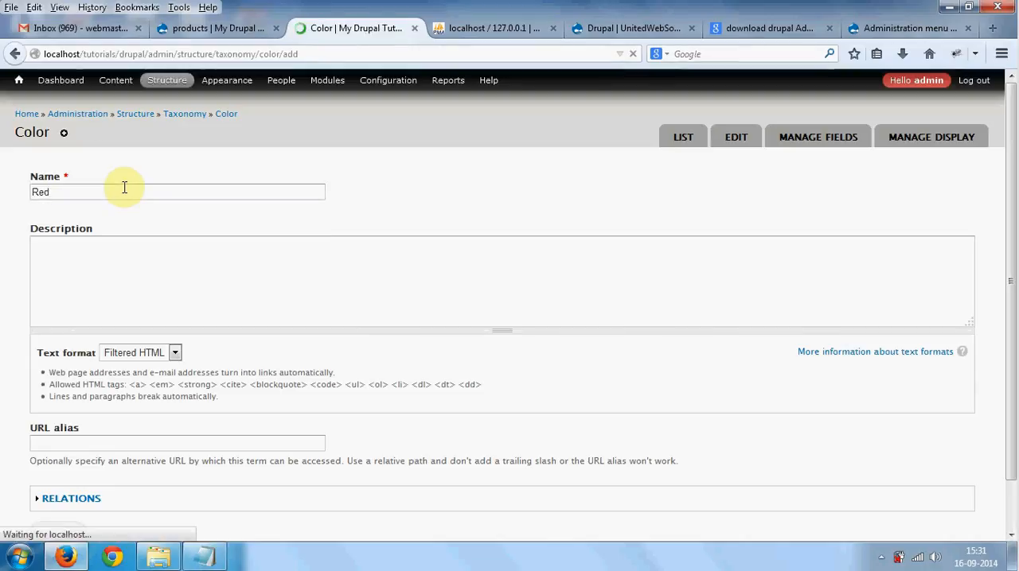
# - Add the term Green to the Color vocabulary
pyautogui.click(101, 240)
pyautogui.write('G')
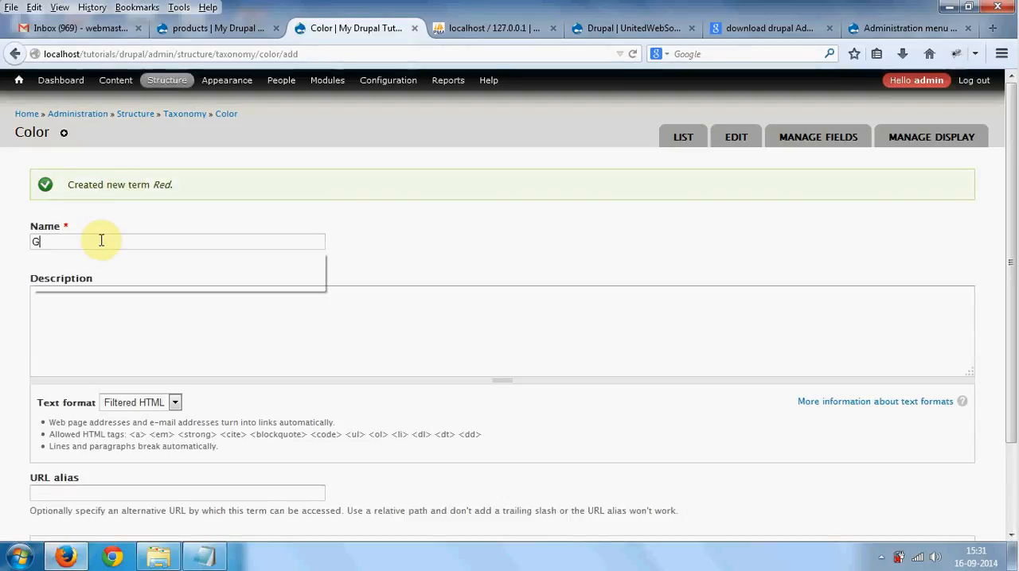
pyautogui.write('reen')
pyautogui.press('Return')
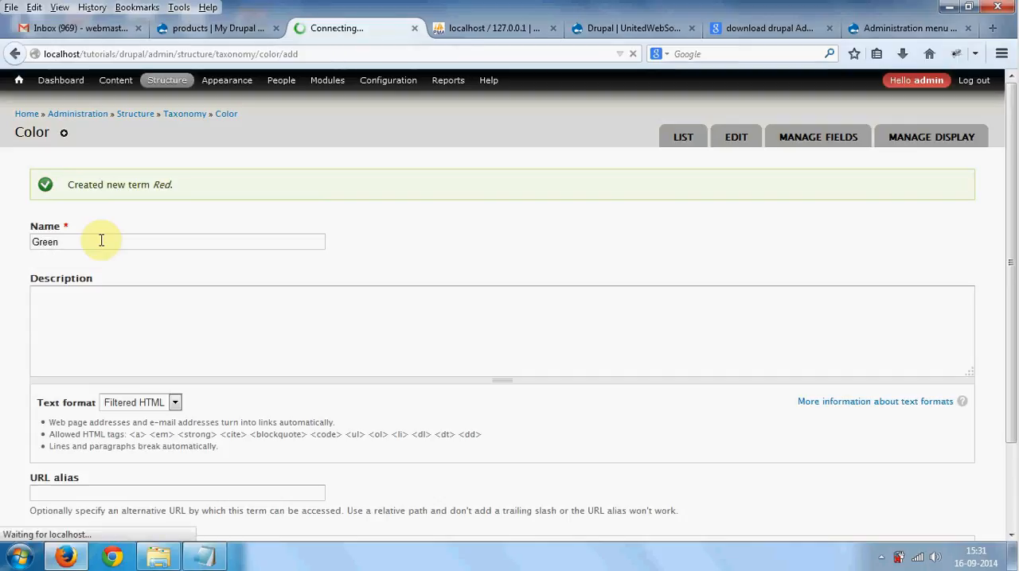
# - Add the terms blue and Orange to the Color vocabulary, leaving their descriptions and URL aliases empty
pyautogui.click(100, 240)
pyautogui.write('blue')
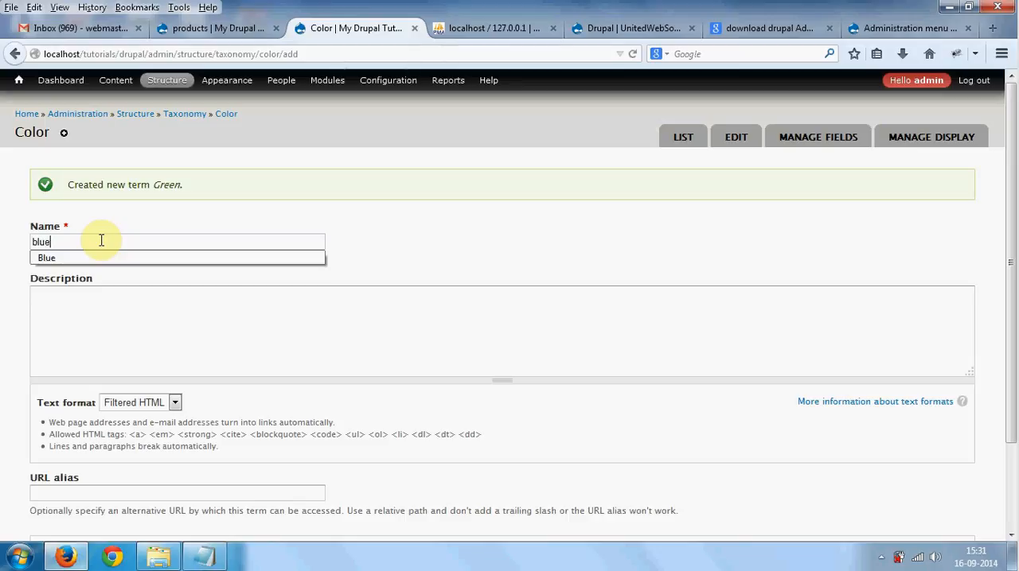
pyautogui.press('Return')
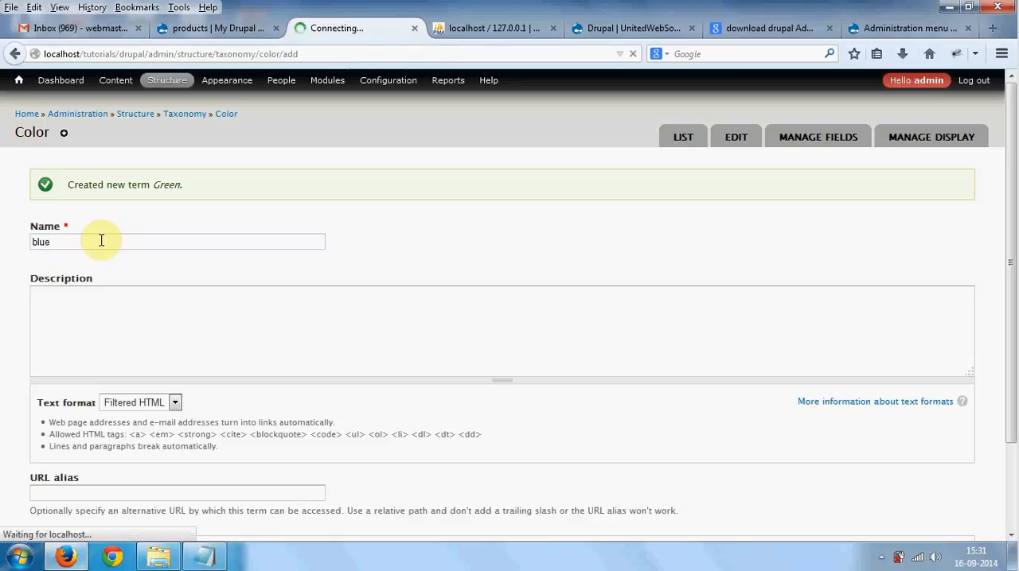
pyautogui.click(101, 241)
pyautogui.write('O')
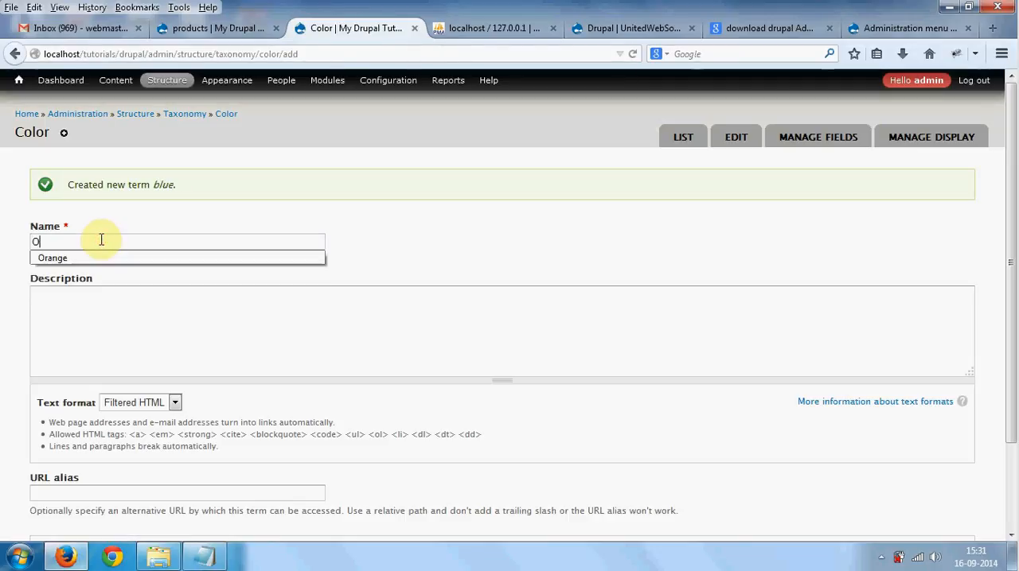
pyautogui.write('range')
pyautogui.press('Return')
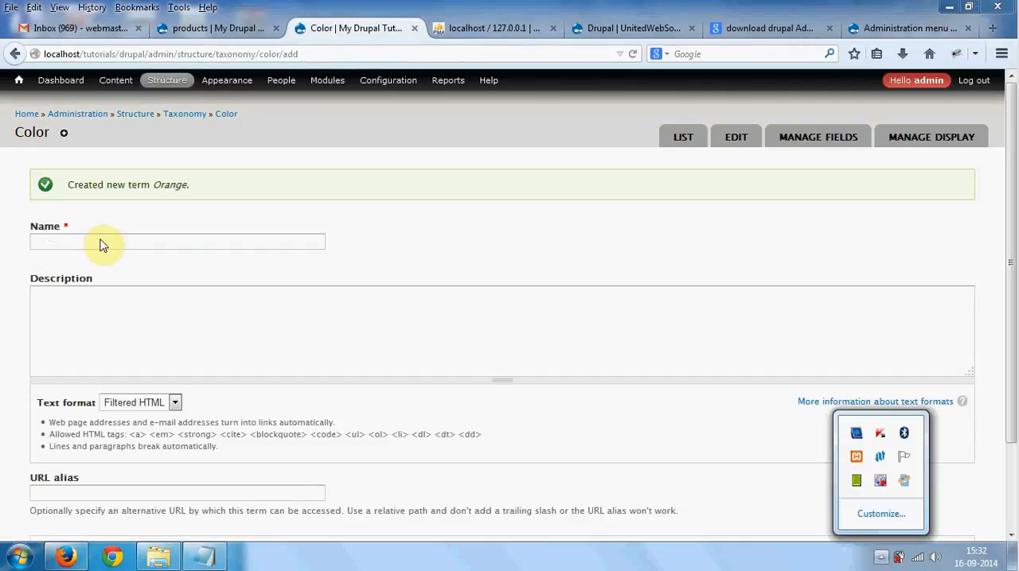
# - Bring up the products content type's field list in Firefox and check the planned fields after image in the Notepad notes
pyautogui.click(205, 556)
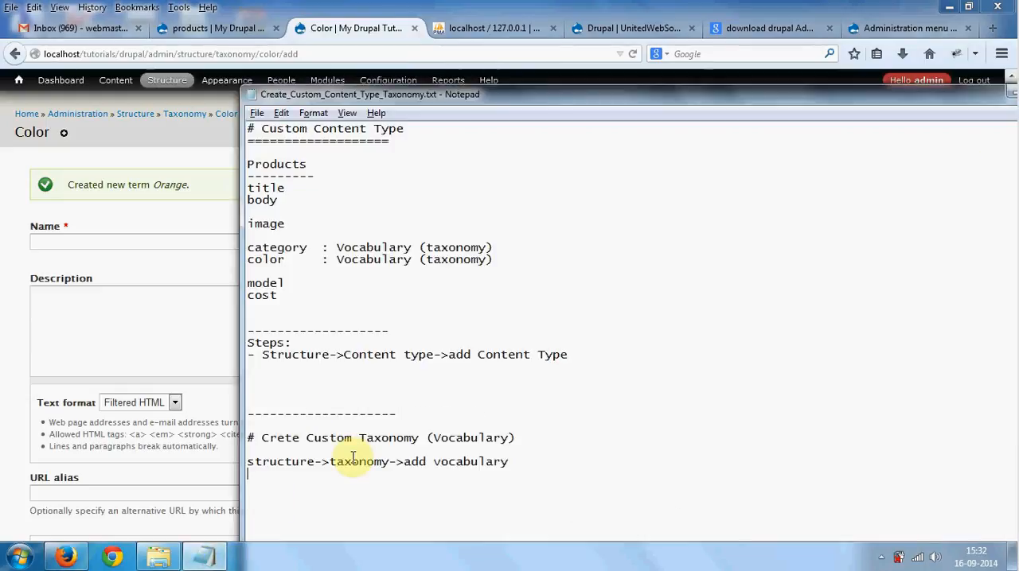
pyautogui.click(206, 28)
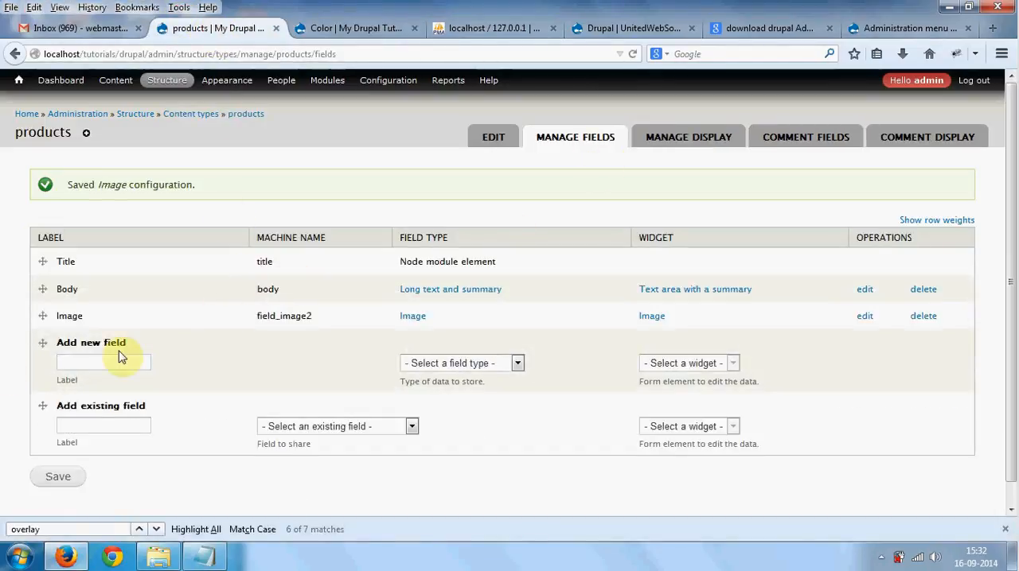
pyautogui.hotkey('alt', 'Tab')
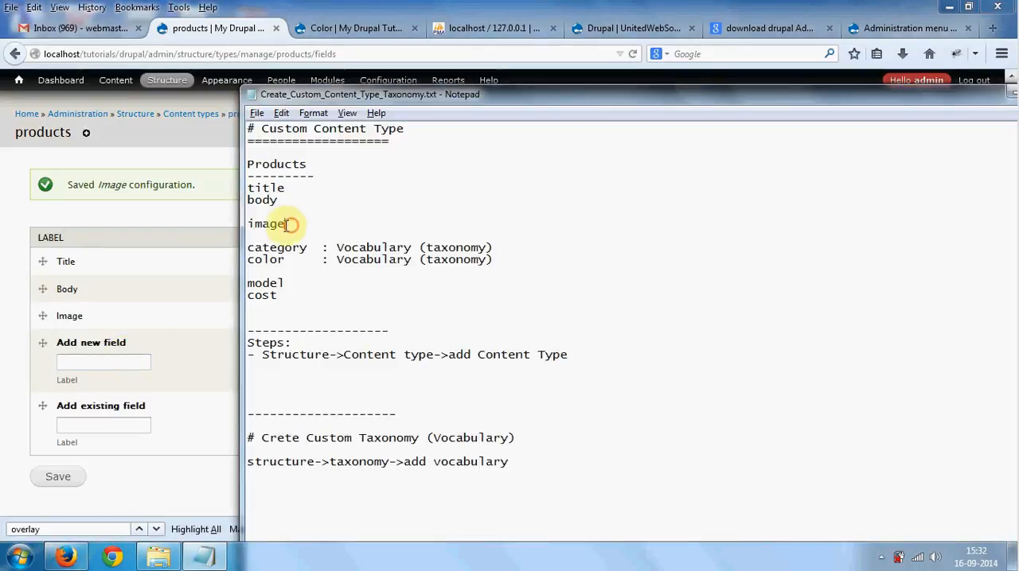
pyautogui.moveTo(292, 223); pyautogui.dragTo(249, 224)
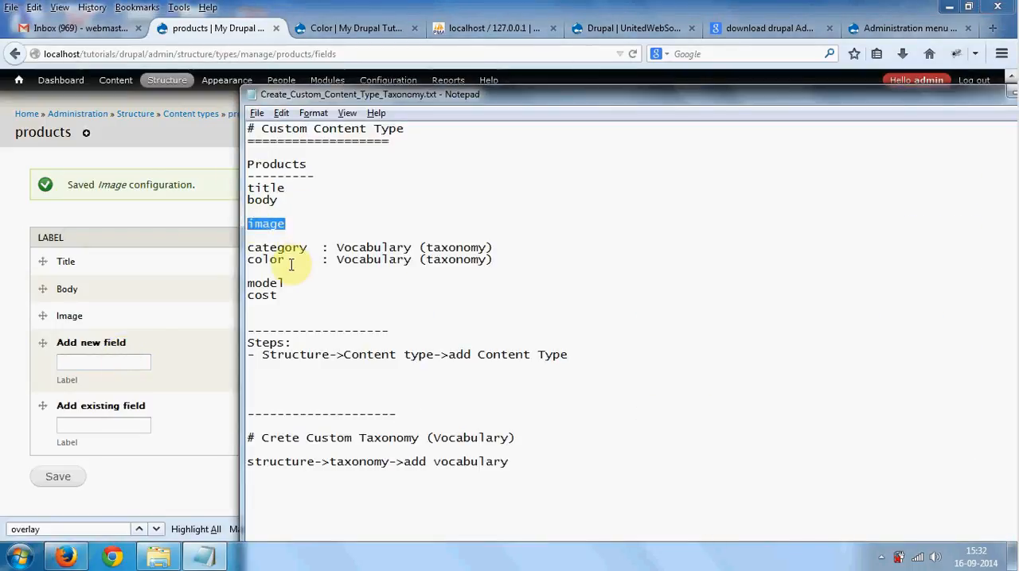
pyautogui.hotkey('alt', 'Tab')
# - Define a new products field labelled Category with the field type Term reference, and open its widget choices
pyautogui.click(137, 362)
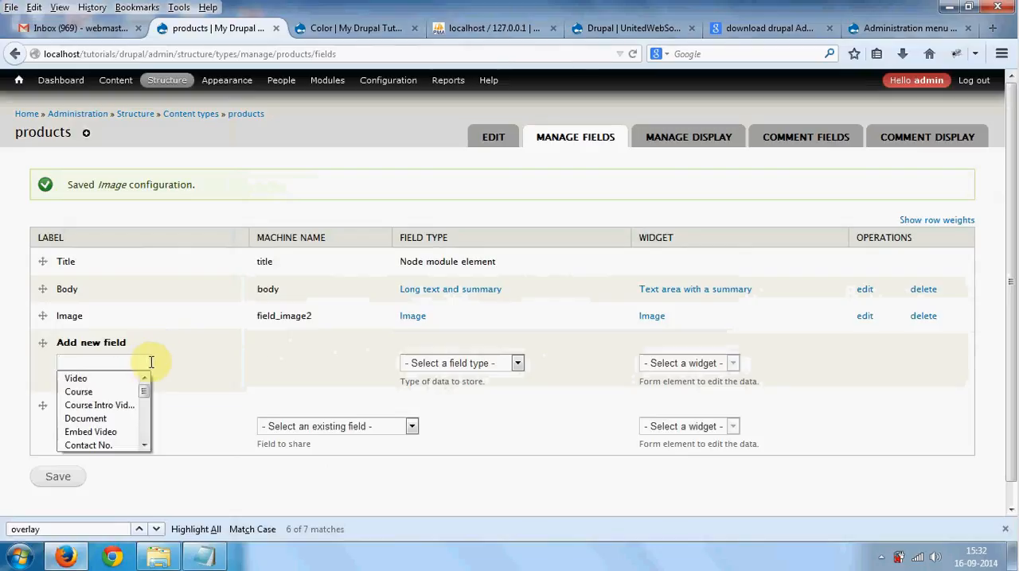
pyautogui.write('Category')
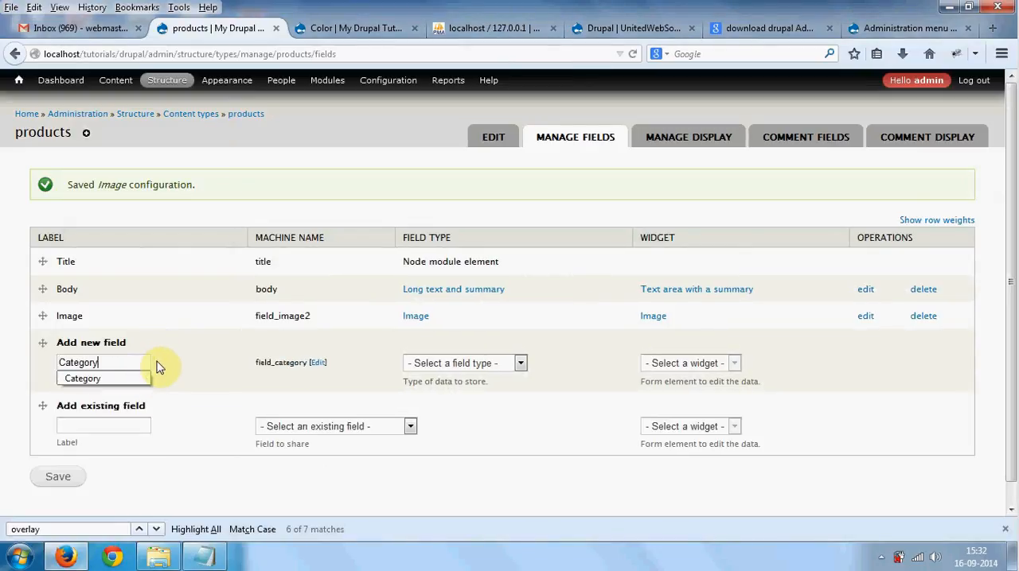
pyautogui.click(436, 365)
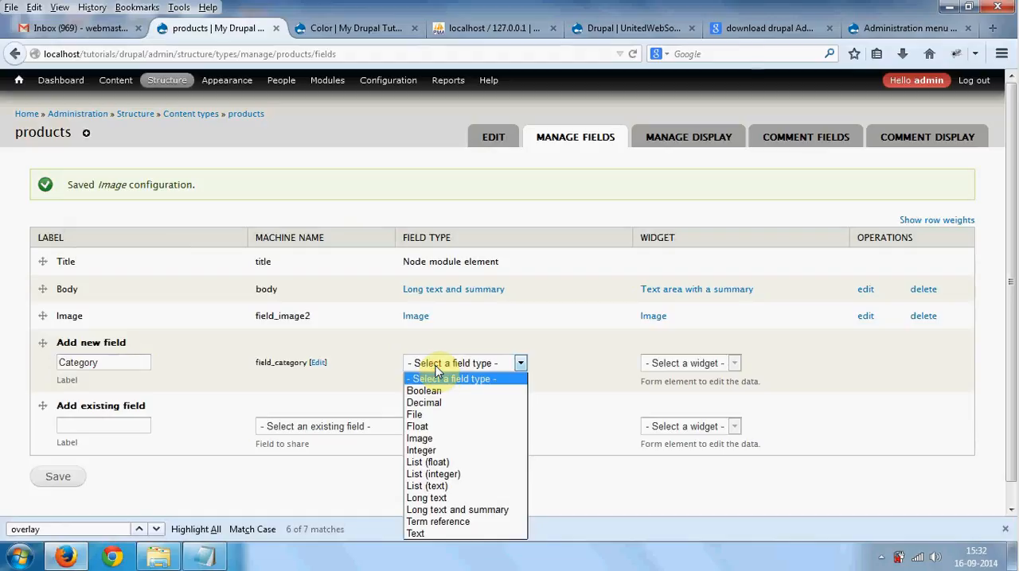
pyautogui.click(455, 523)
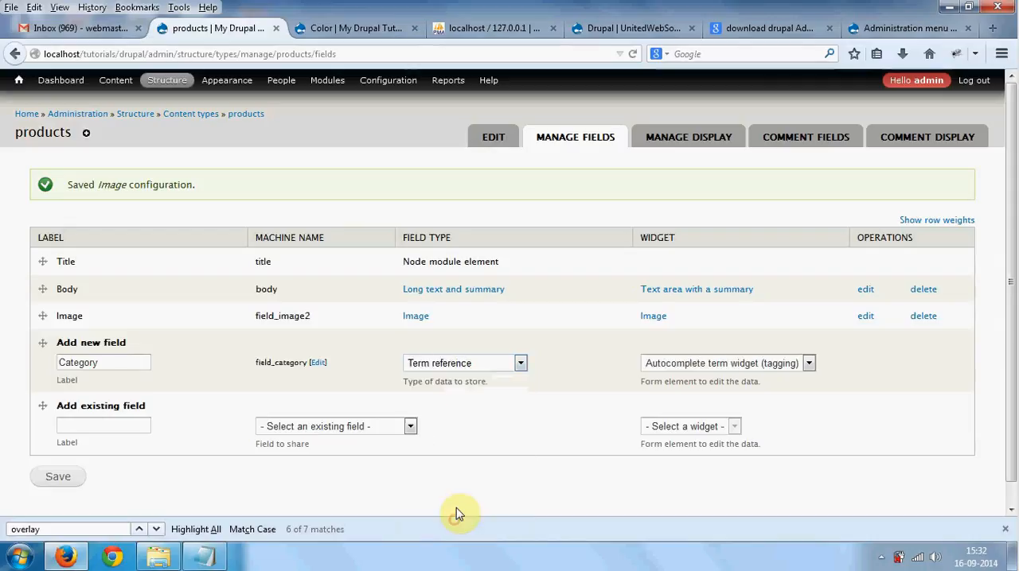
pyautogui.click(460, 364)
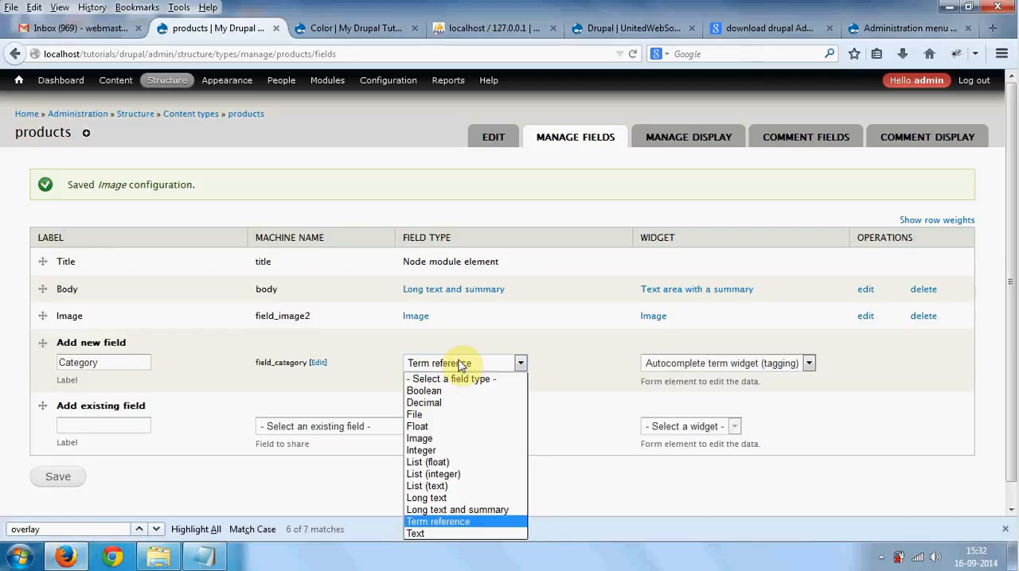
pyautogui.click(460, 364)
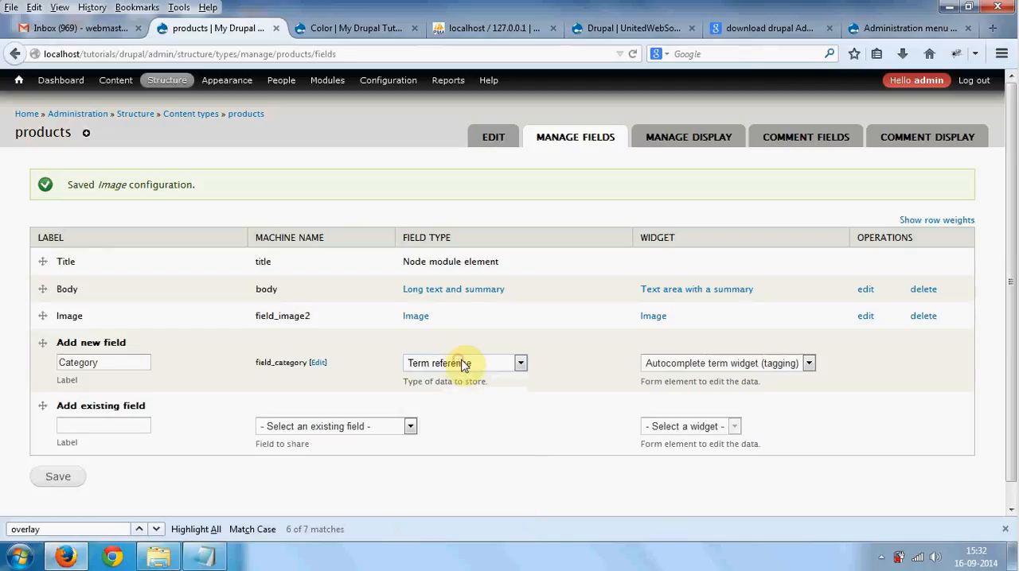
pyautogui.click(700, 363)
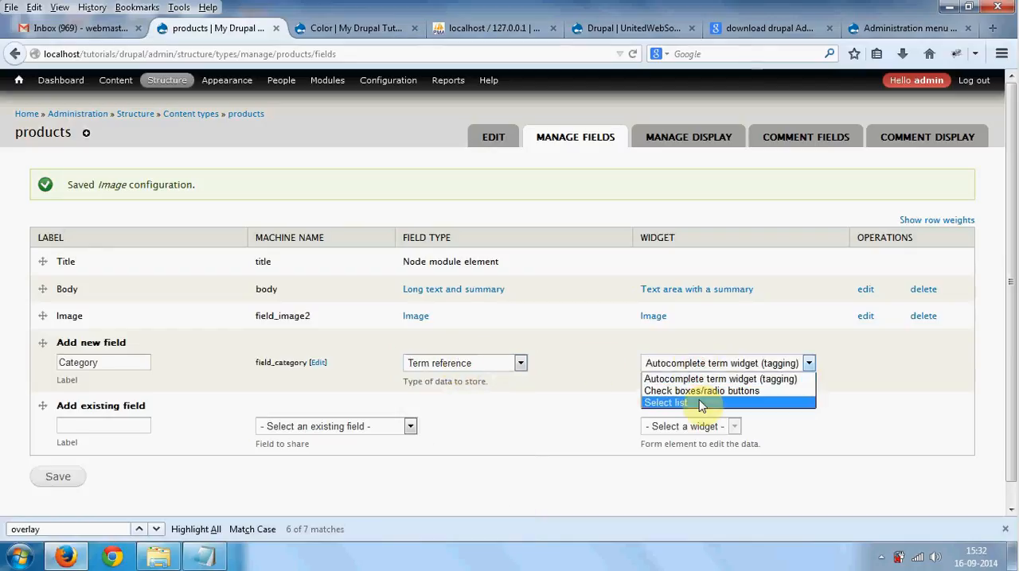
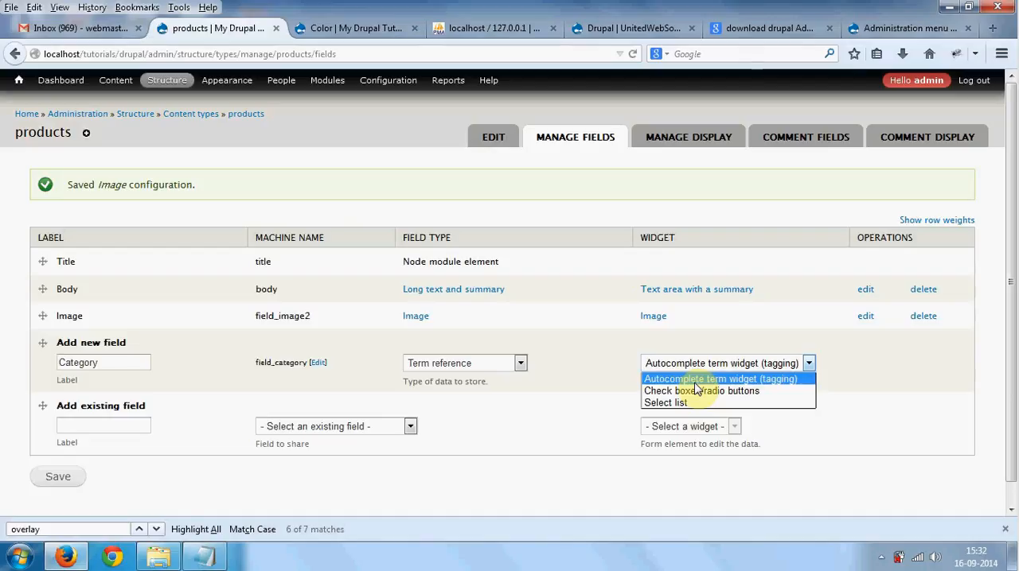
# - Open the Create Article form in a separate tab and test the Tags field's autocomplete with "del"
pyautogui.click(316, 142)
pyautogui.moveTo(123, 90)
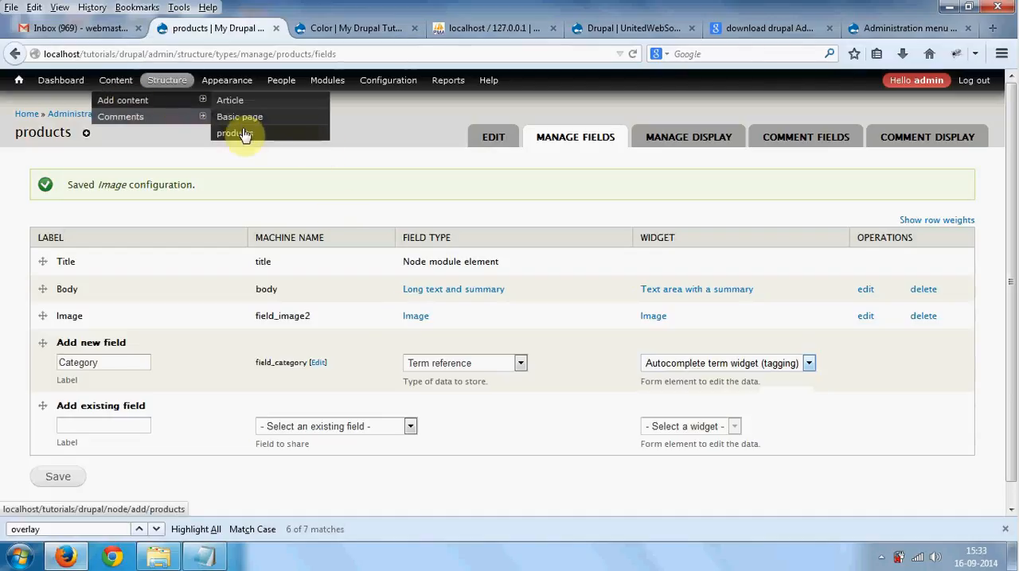
pyautogui.rightClick(238, 105)
pyautogui.click(252, 117)
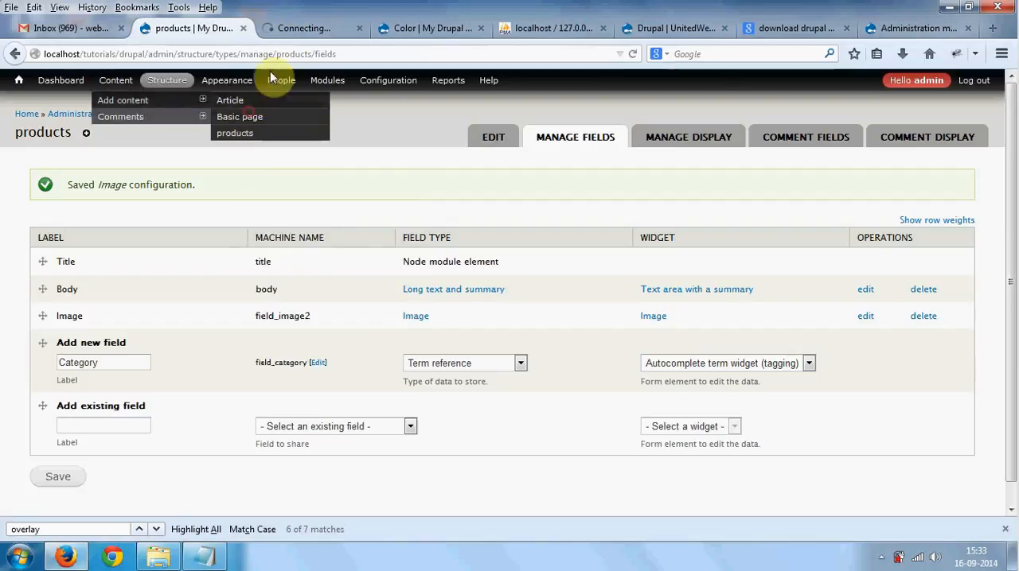
pyautogui.click(291, 31)
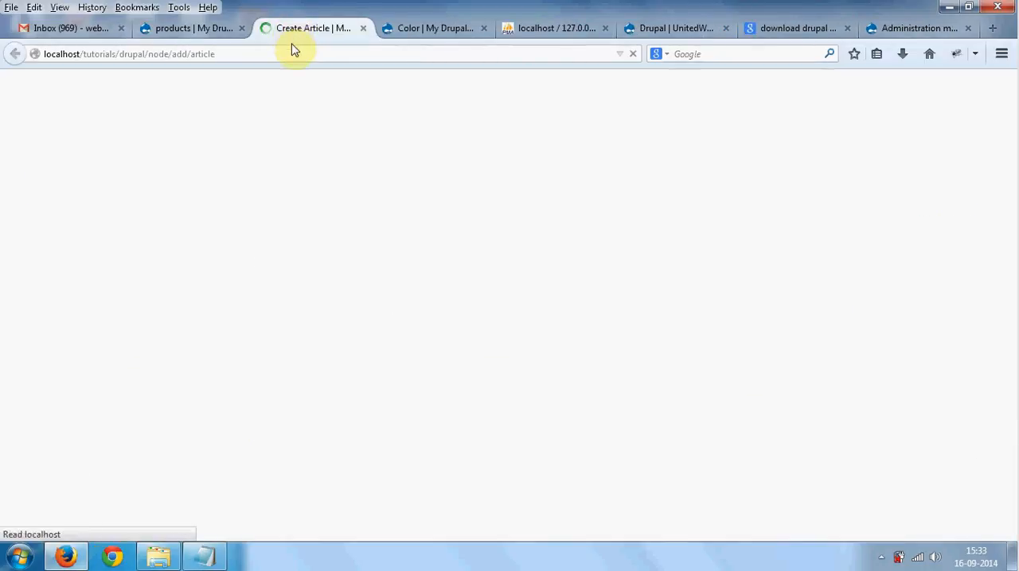
pyautogui.click(131, 238)
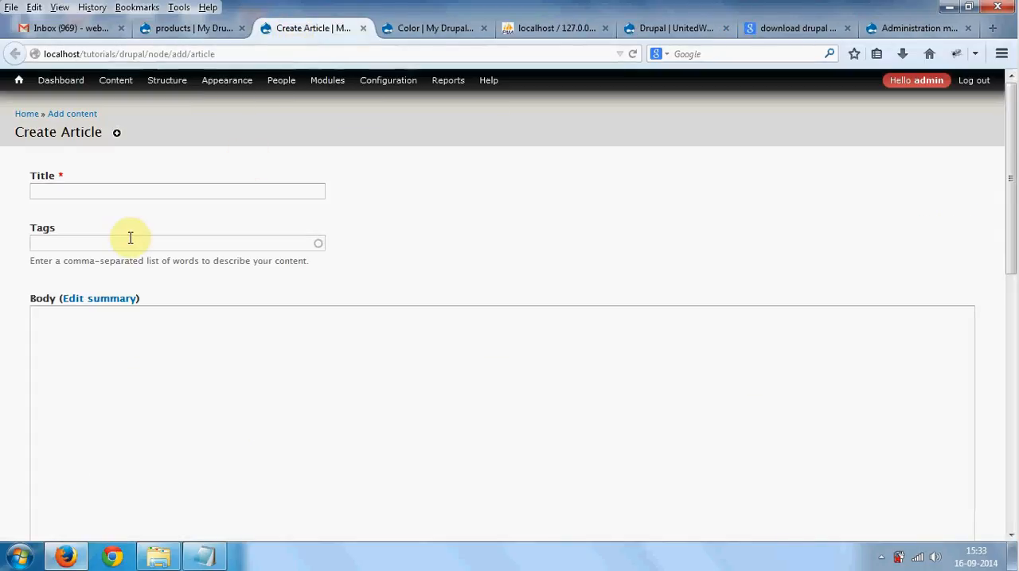
pyautogui.write('de')
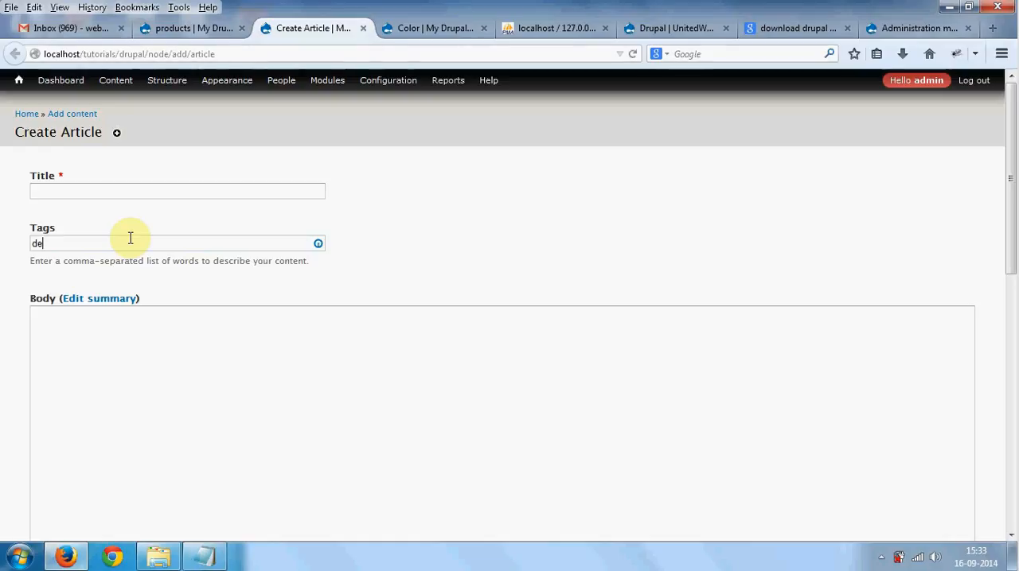
pyautogui.write('l')
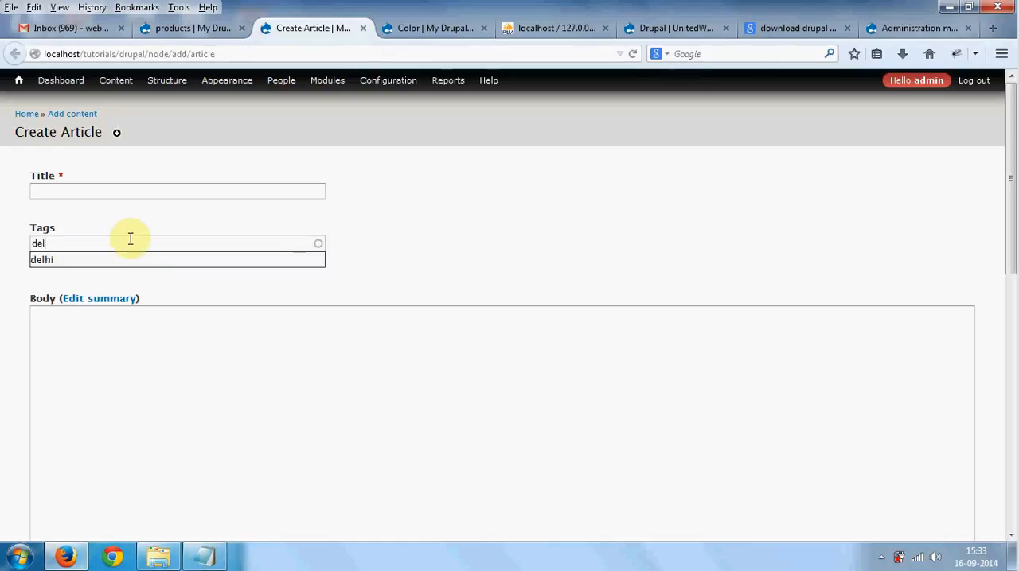
# - Set the new Category field's widget to Select list on the products field list and save the field
pyautogui.click(180, 34)
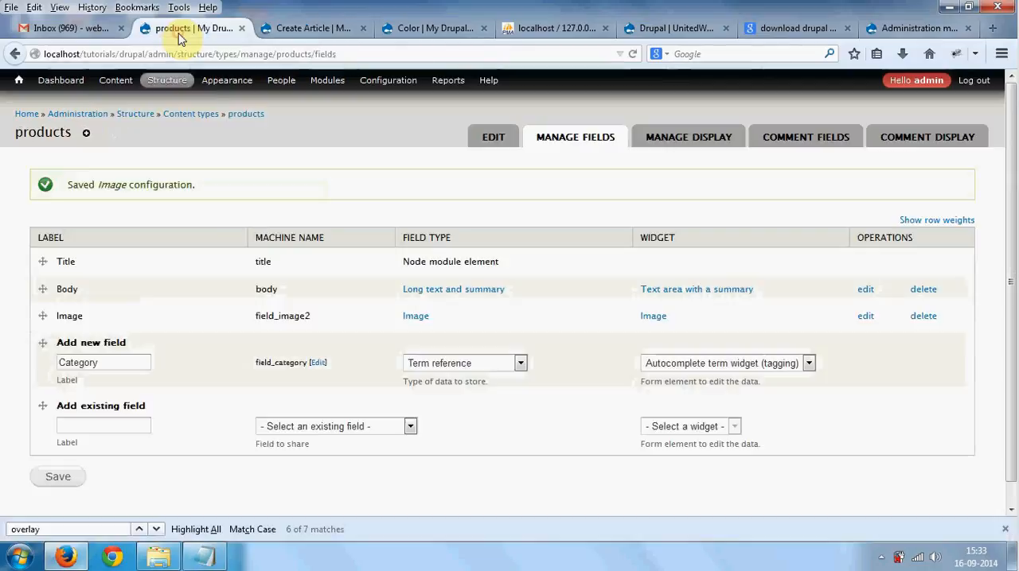
pyautogui.click(713, 365)
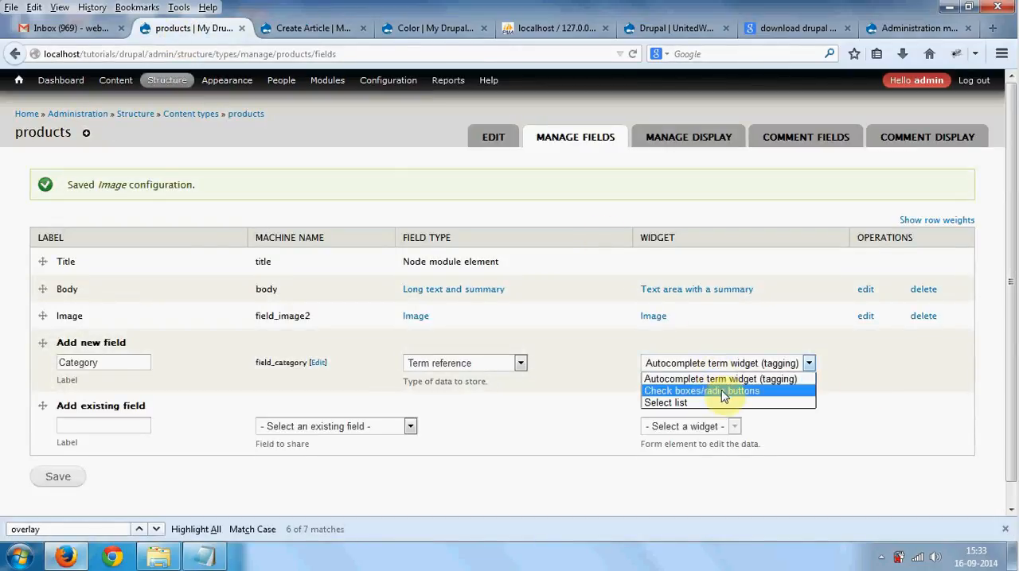
pyautogui.click(679, 403)
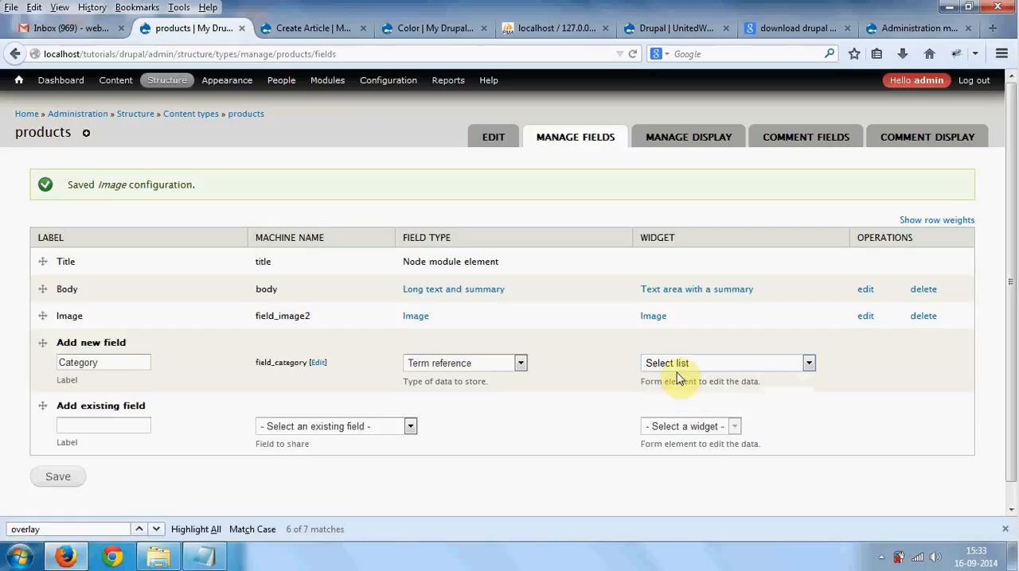
pyautogui.click(49, 476)
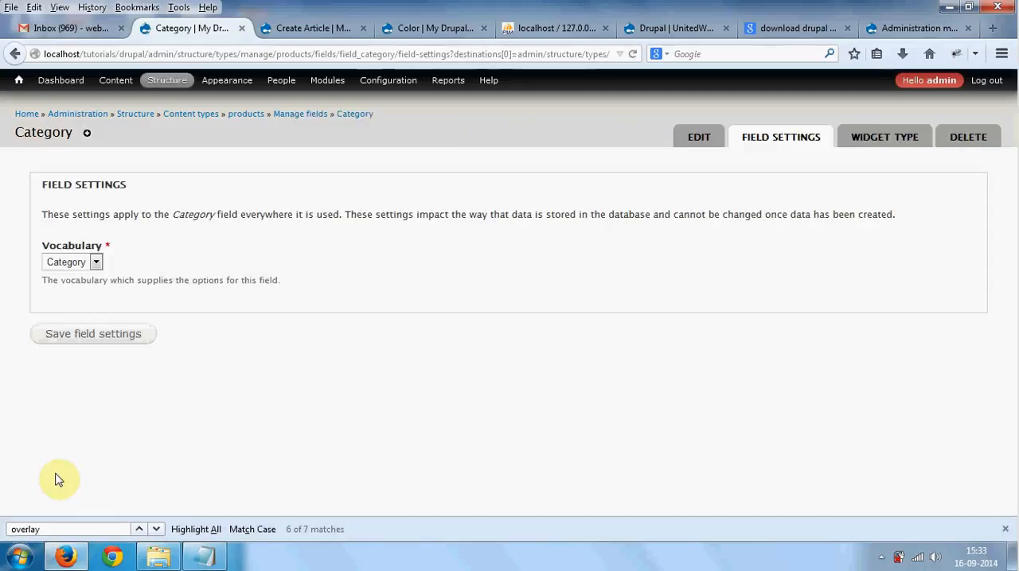
# - Choose Category as the vocabulary supplying the Category field's options and save the field settings
pyautogui.click(79, 268)
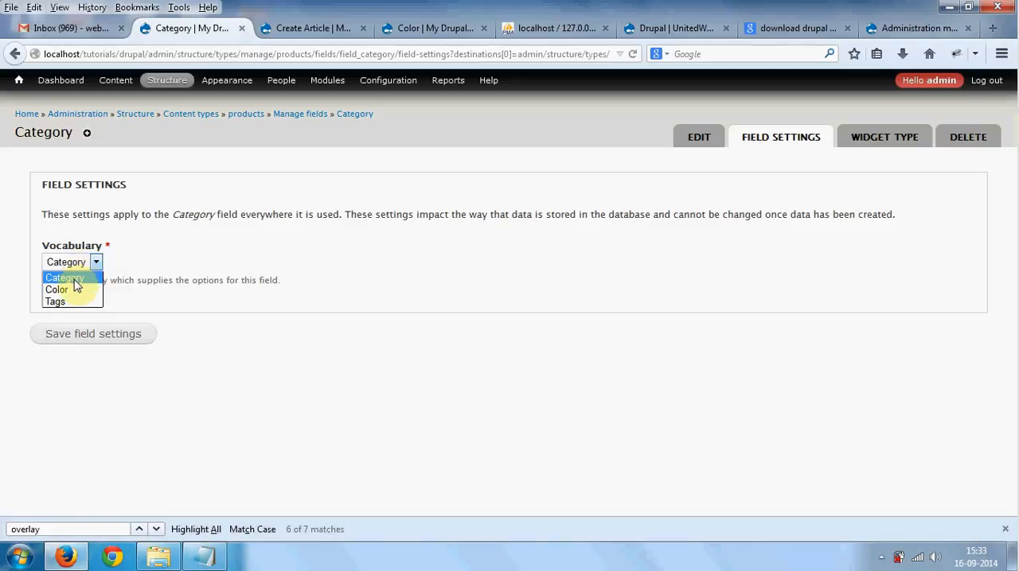
pyautogui.click(75, 285)
pyautogui.click(79, 336)
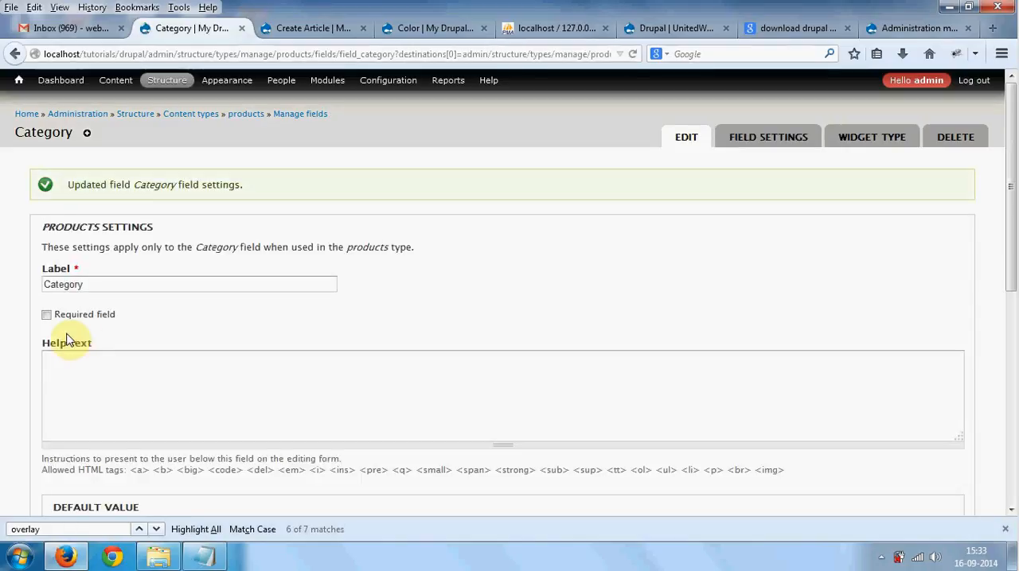
# - Make the Category field required and save its settings, leaving the default value and number of values as they are
pyautogui.click(67, 318)
pyautogui.scroll(-5, 69, 322)
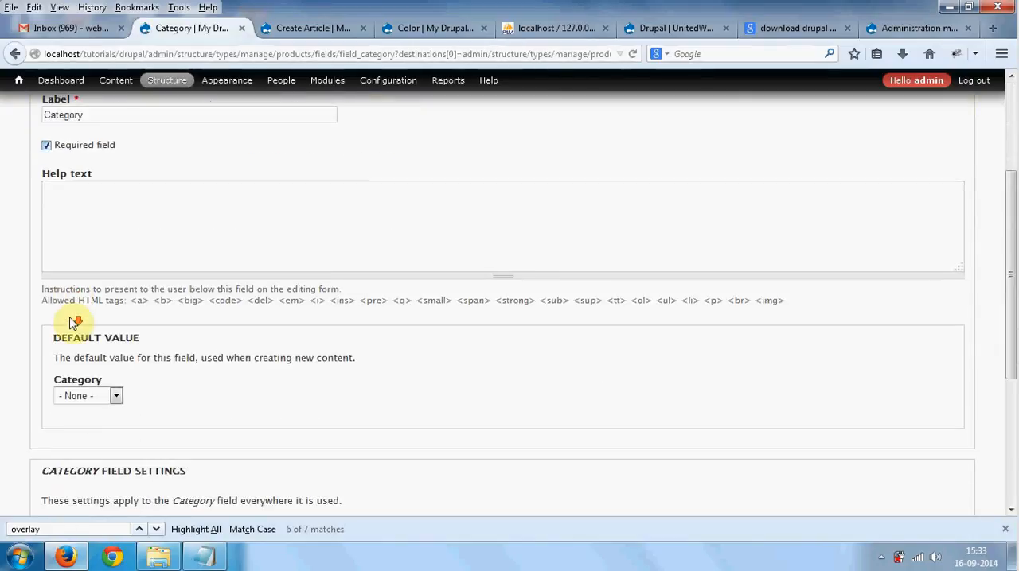
pyautogui.scroll(-2, 68, 321)
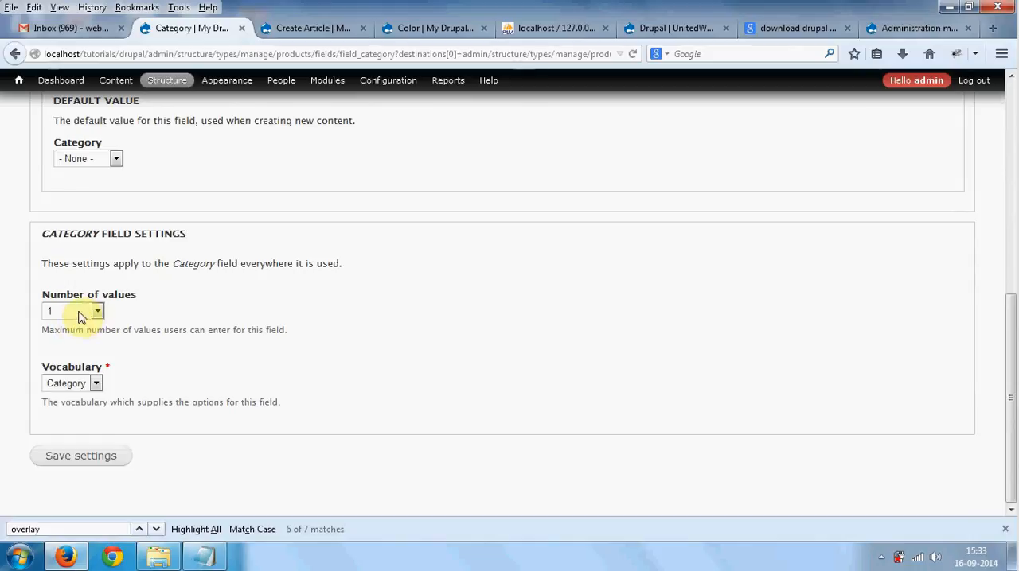
pyautogui.click(82, 457)
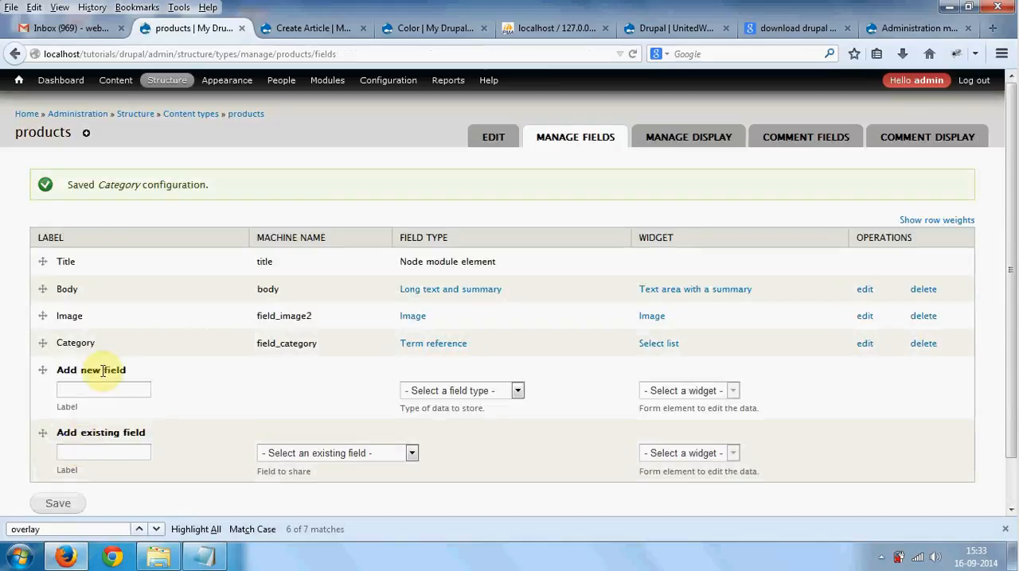
# - Add a new products field labelled Color with the field type Term reference and the Select list widget
pyautogui.click(124, 390)
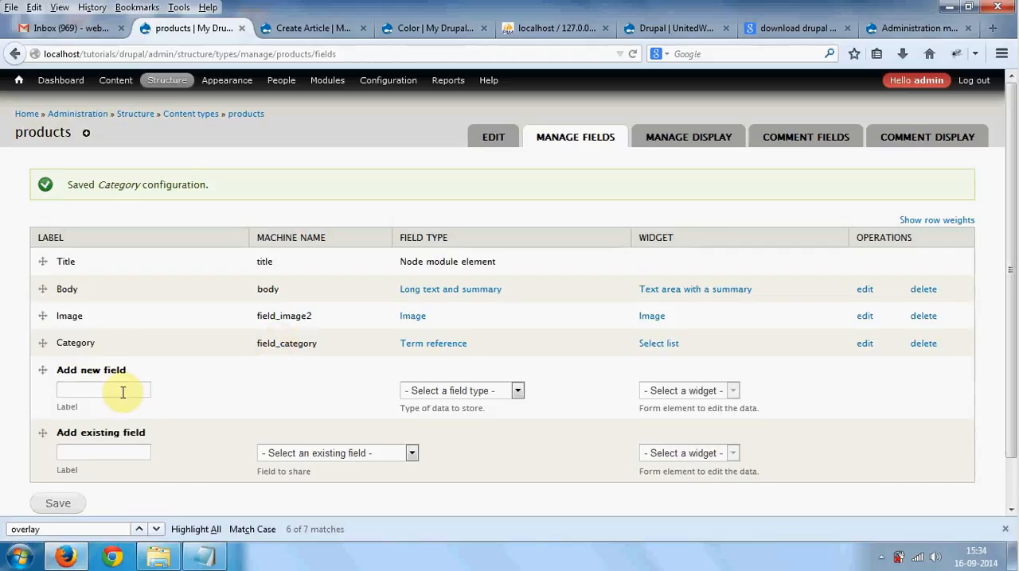
pyautogui.write('Color')
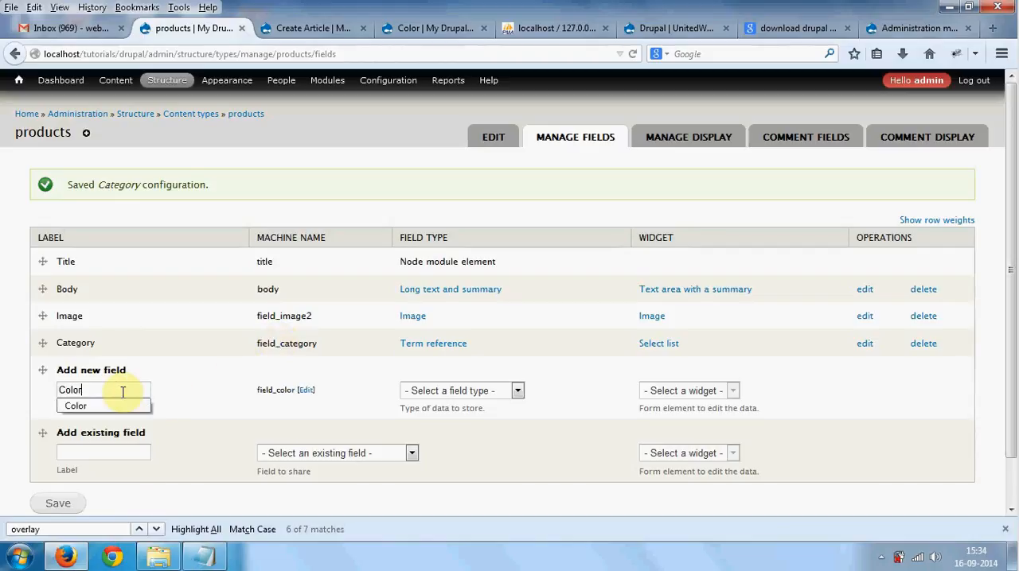
pyautogui.click(119, 406)
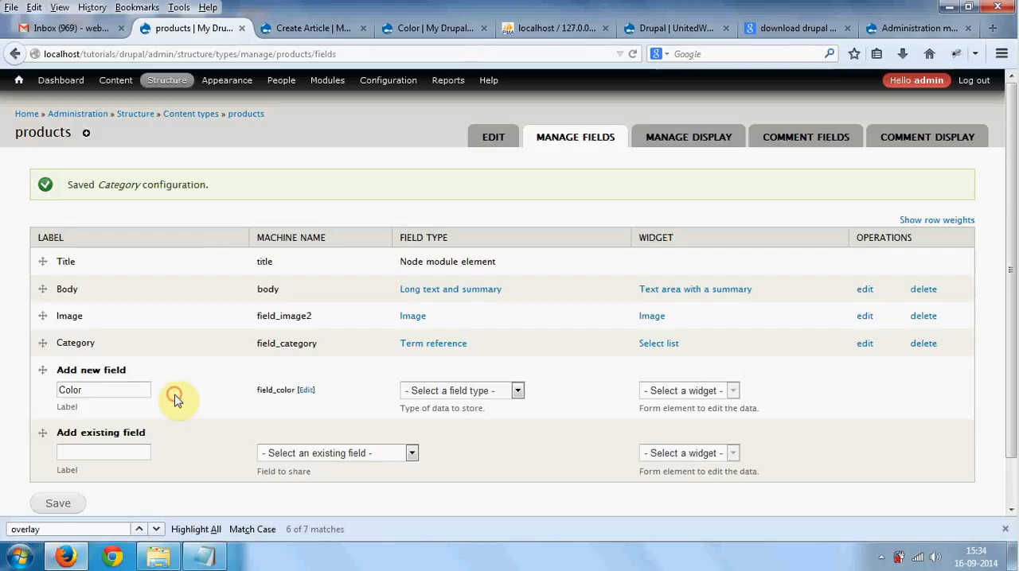
pyautogui.click(417, 394)
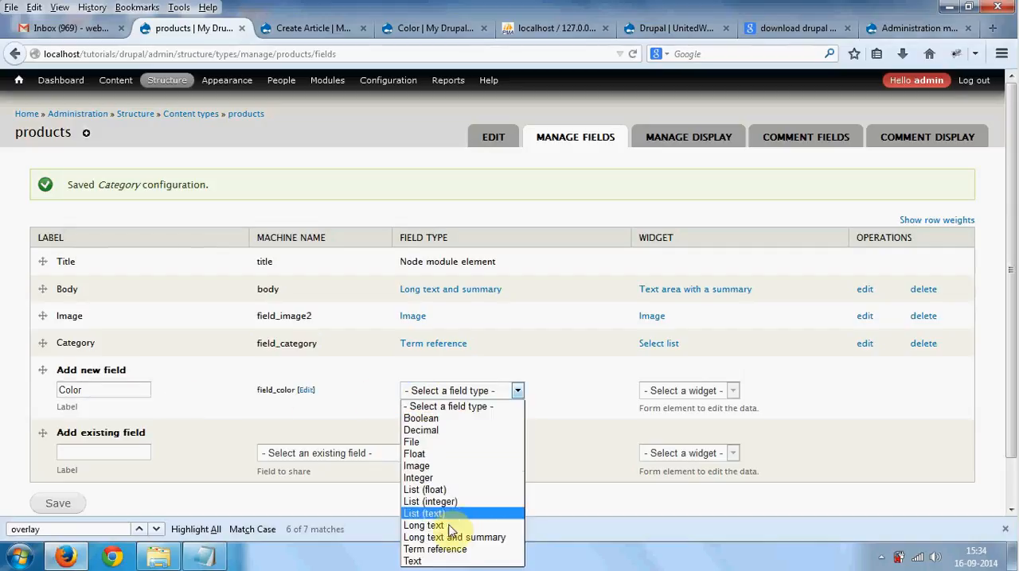
pyautogui.click(455, 551)
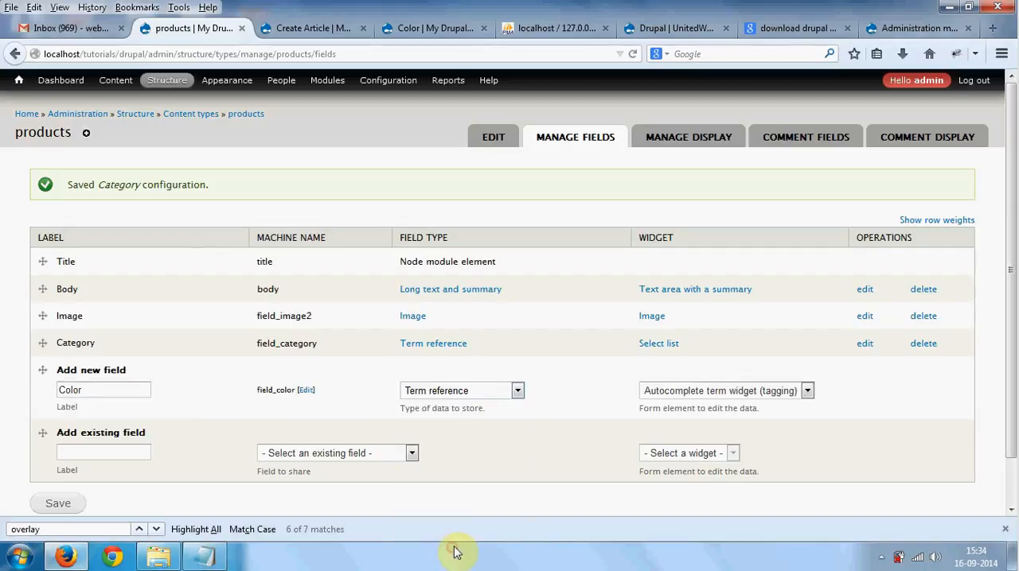
pyautogui.click(667, 393)
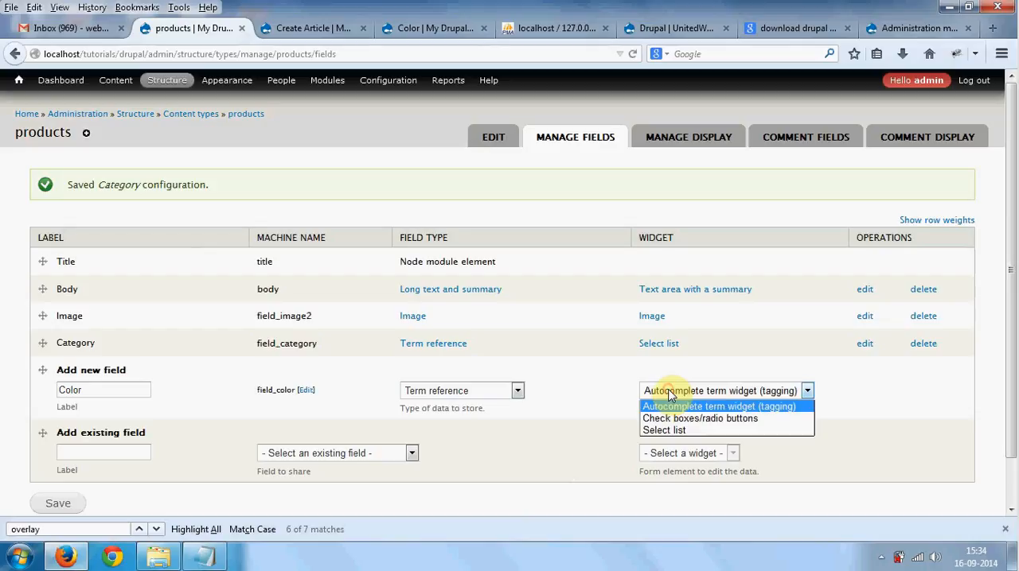
pyautogui.click(676, 431)
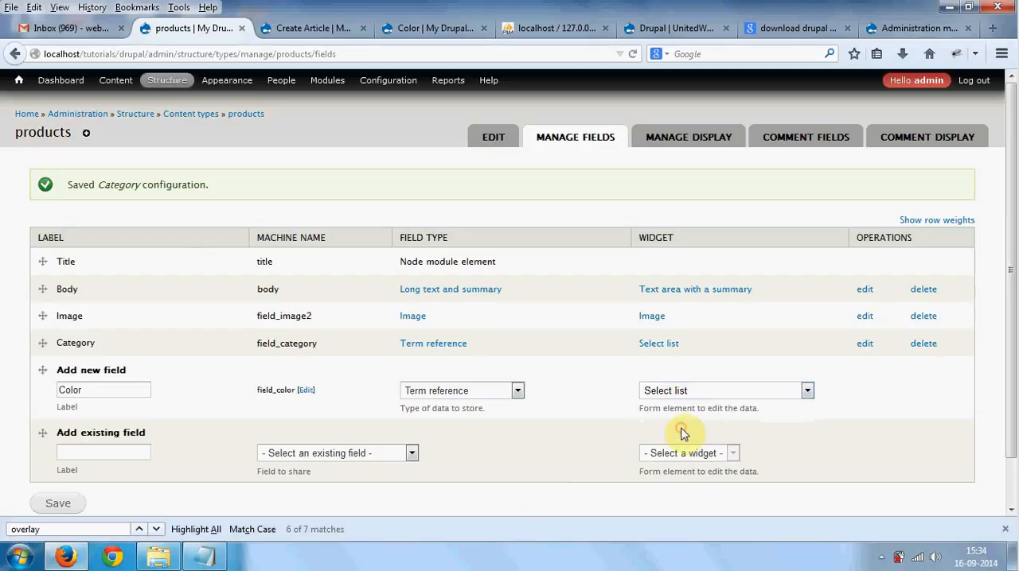
pyautogui.click(58, 505)
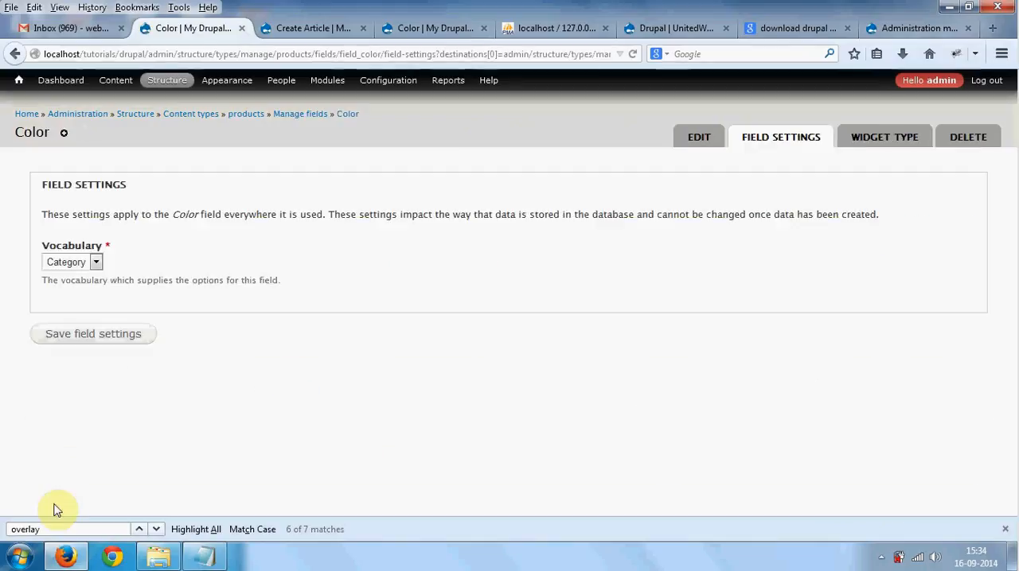
# - Choose Color as the vocabulary supplying the Color field's options and save the field settings
pyautogui.click(67, 265)
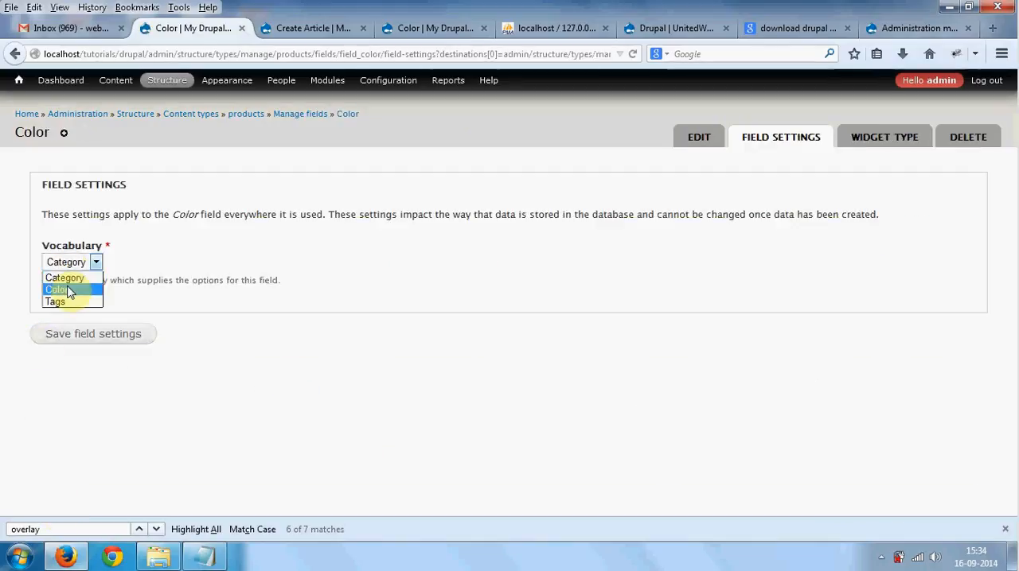
pyautogui.click(68, 291)
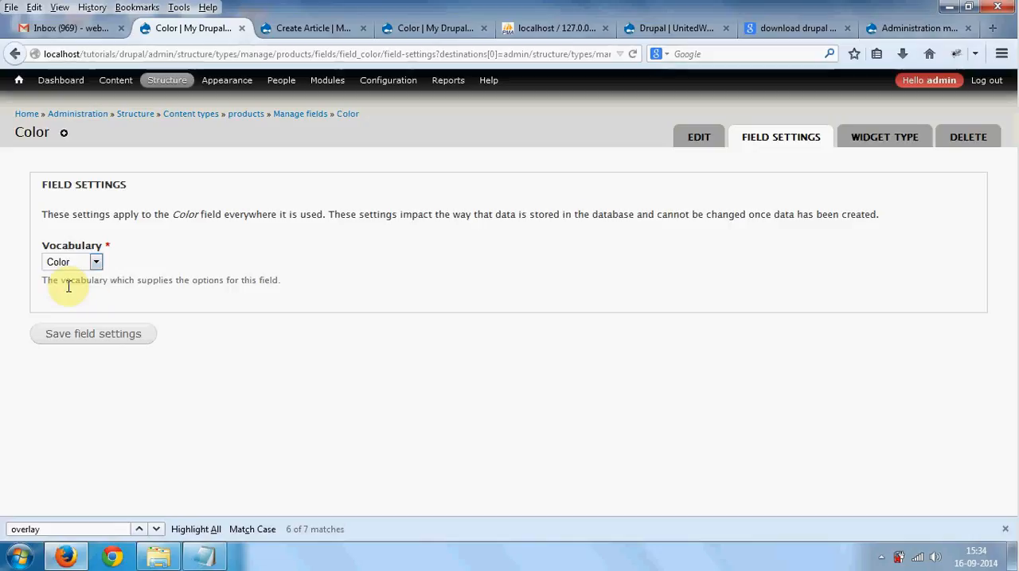
pyautogui.click(75, 335)
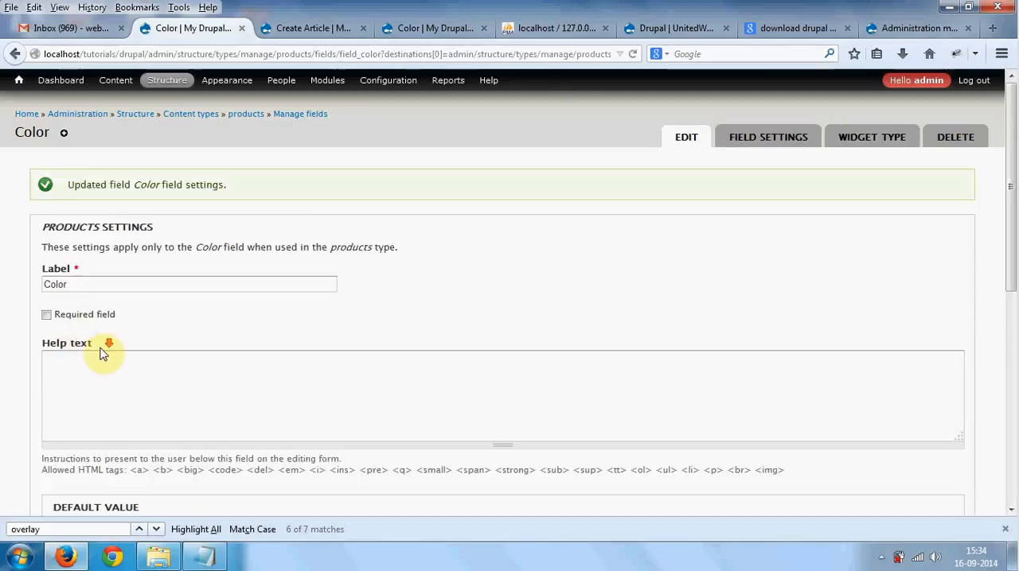
# - Set the Color field's number of values to Unlimited and save its settings
pyautogui.scroll(-5, 102, 348)
pyautogui.scroll(-1, 101, 354)
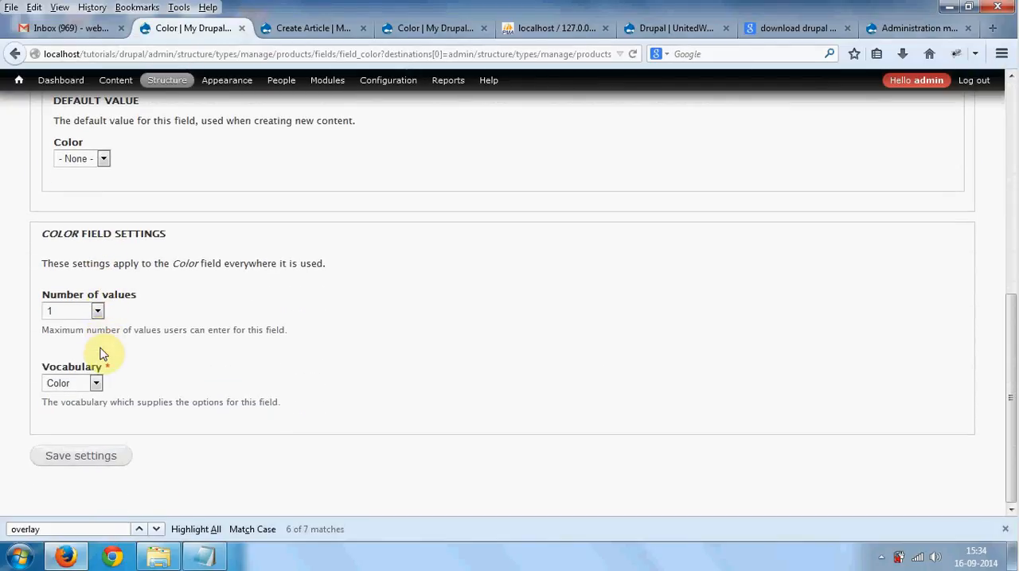
pyautogui.click(91, 312)
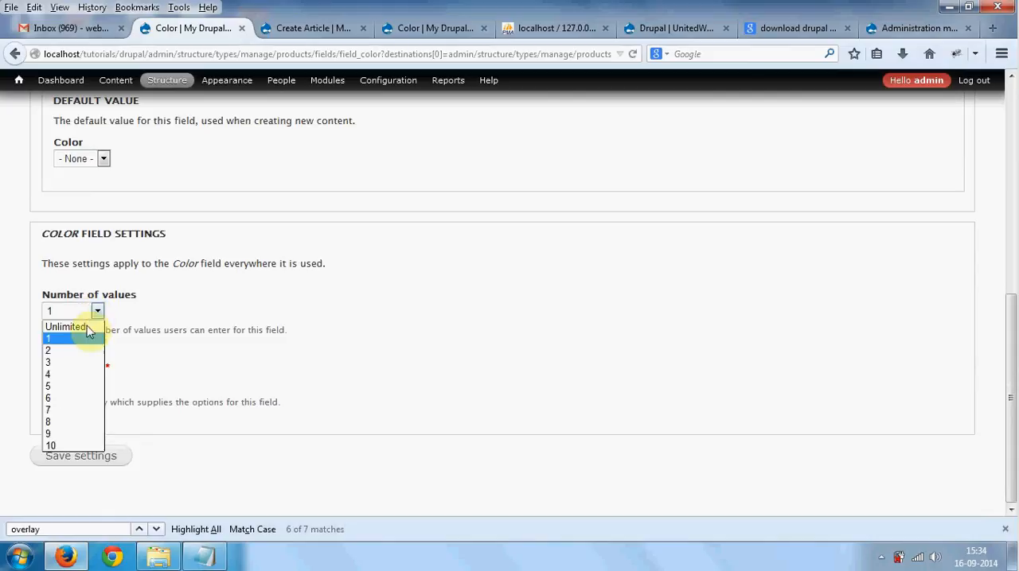
pyautogui.click(87, 328)
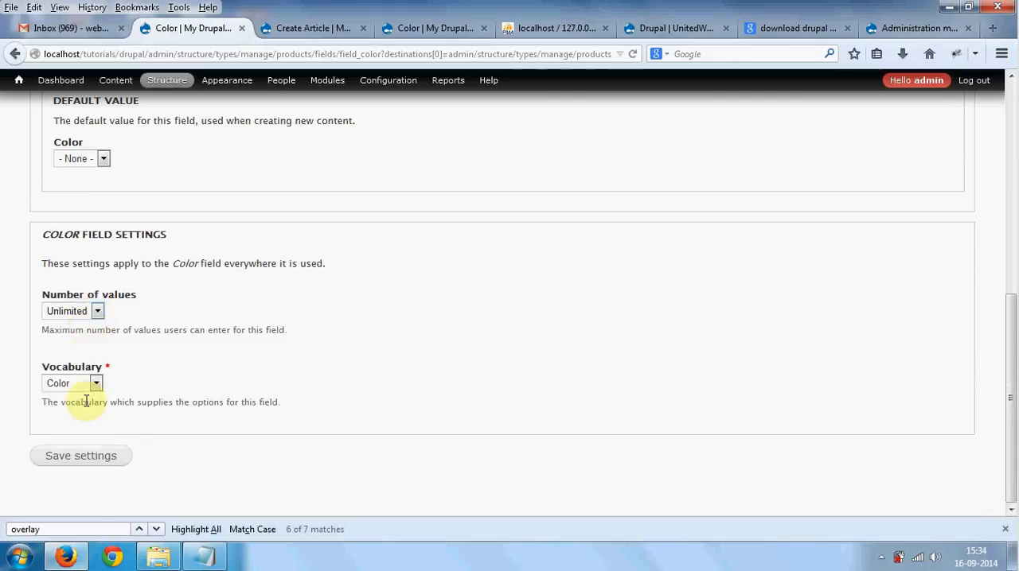
pyautogui.click(82, 464)
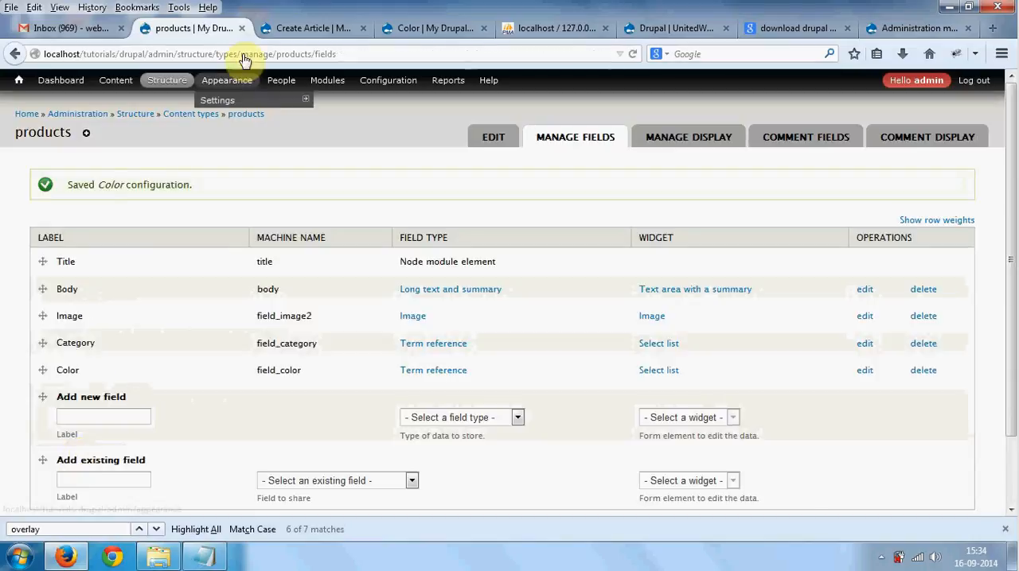
# - Open the Create products form in the Color taxonomy tab, close the Create Article tab, and examine the Category and Color fields
pyautogui.click(430, 28)
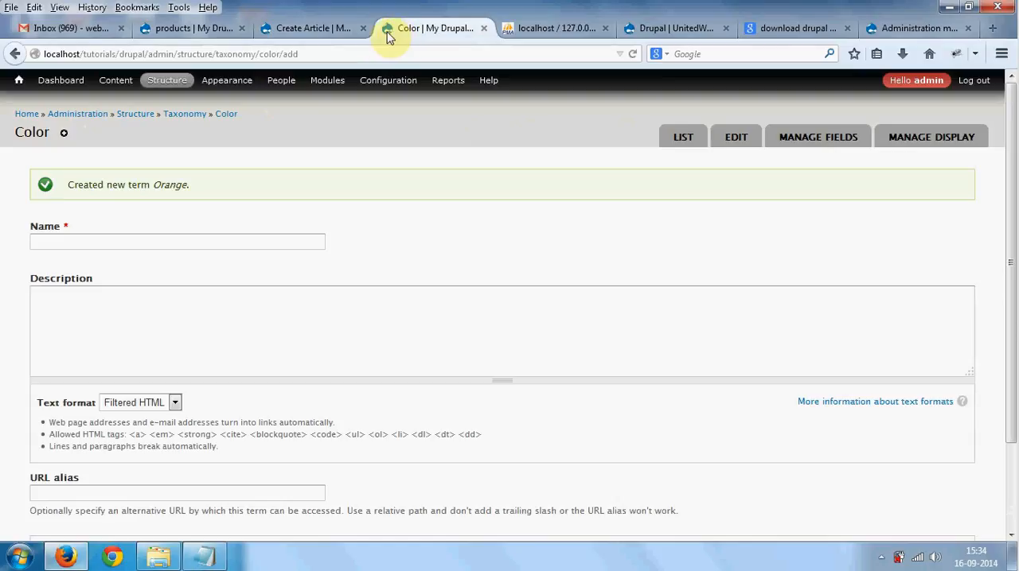
pyautogui.moveTo(117, 80)
pyautogui.moveTo(128, 104)
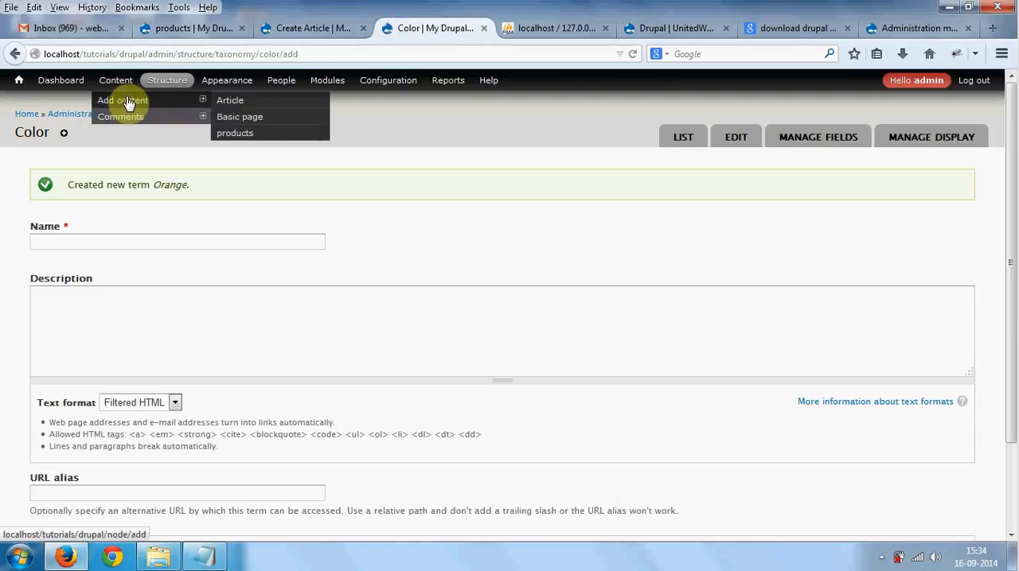
pyautogui.click(241, 132)
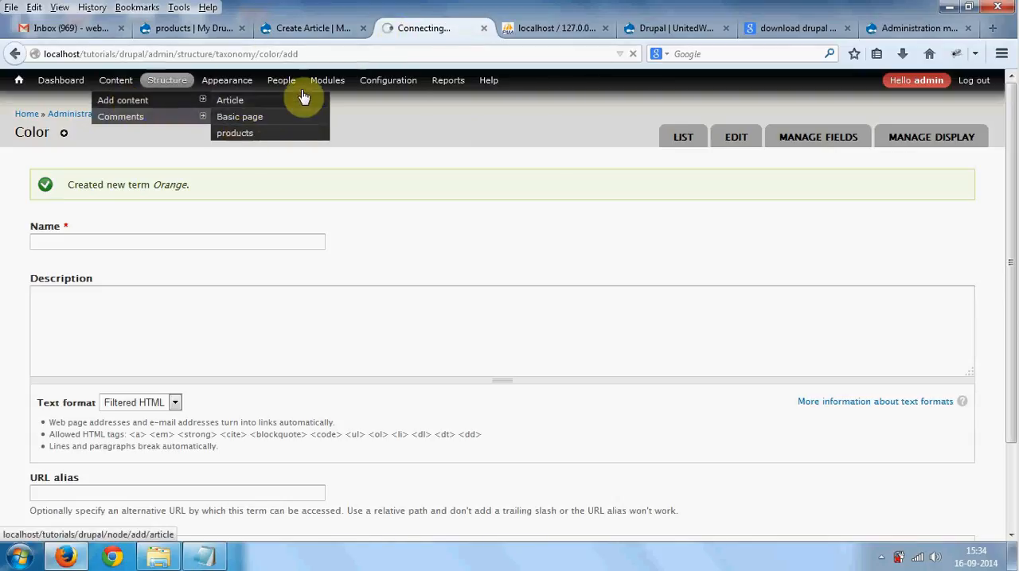
pyautogui.click(362, 28)
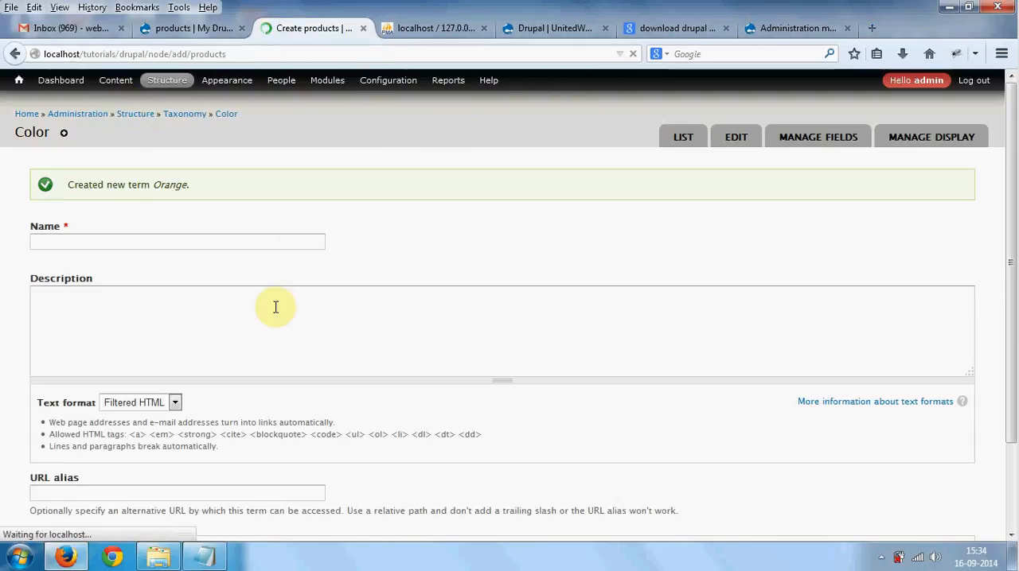
pyautogui.scroll(-10, 273, 306)
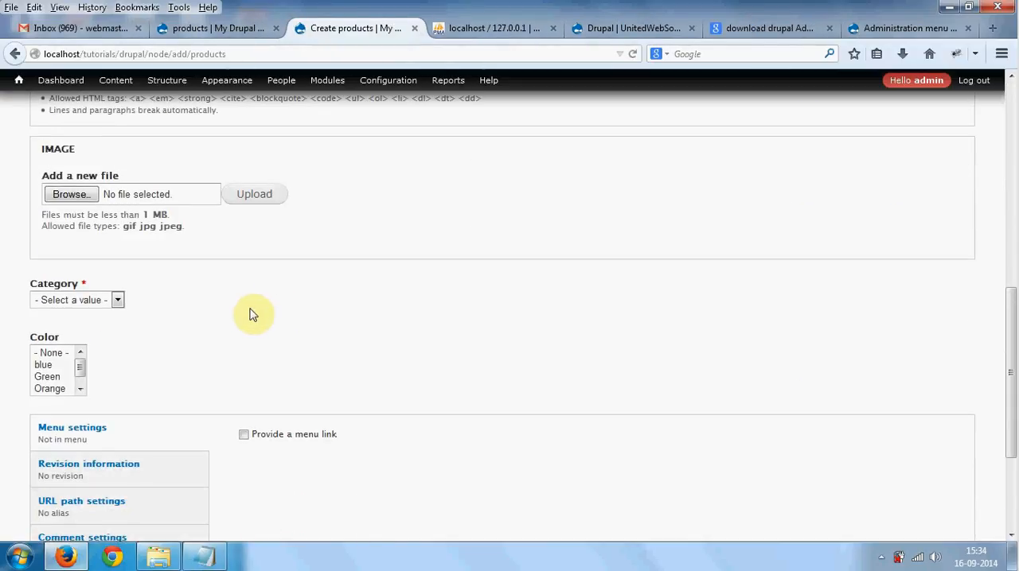
# - Review the Category options and try selecting blue, Green, Orange and Red together in the Color list
pyautogui.click(114, 299)
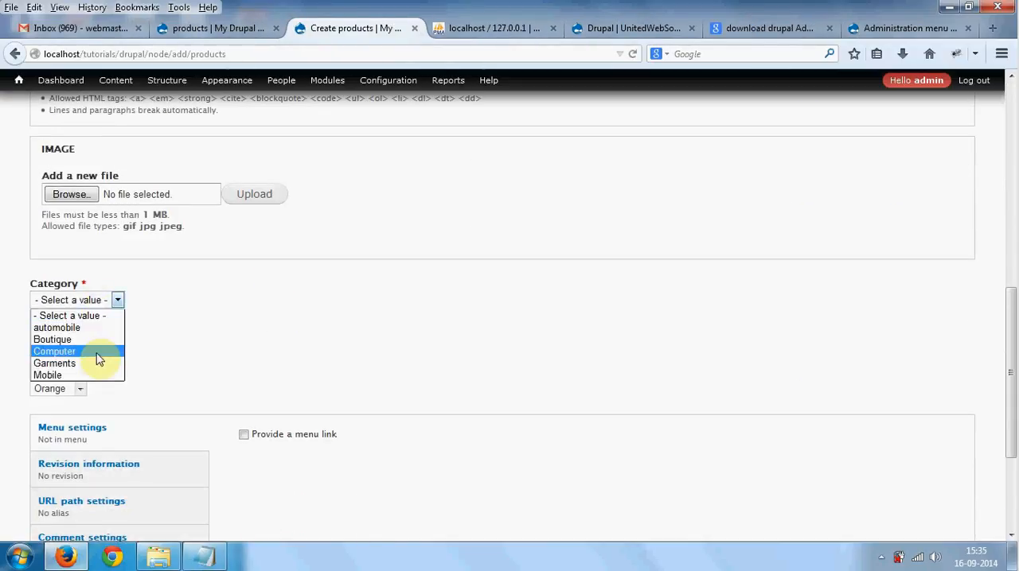
pyautogui.click(146, 329)
pyautogui.moveTo(66, 364); pyautogui.dragTo(62, 398)
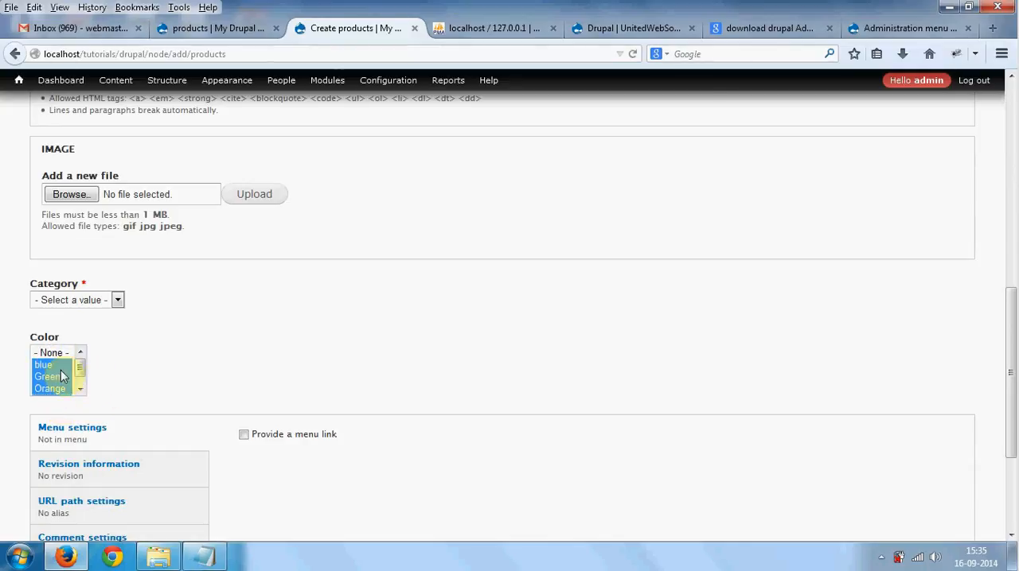
pyautogui.click(51, 370)
pyautogui.moveTo(58, 376); pyautogui.dragTo(61, 402)
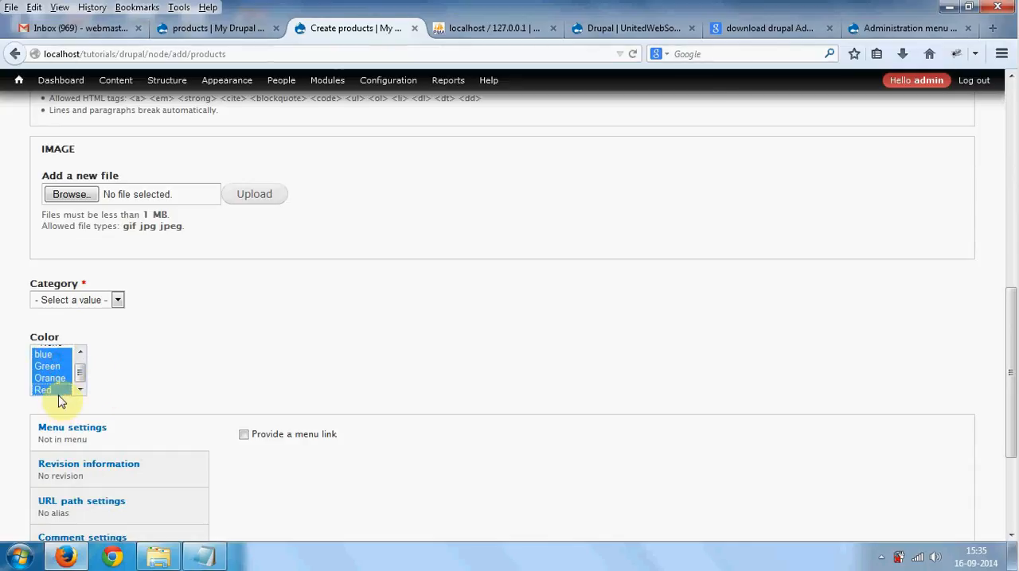
pyautogui.scroll(1, 64, 370)
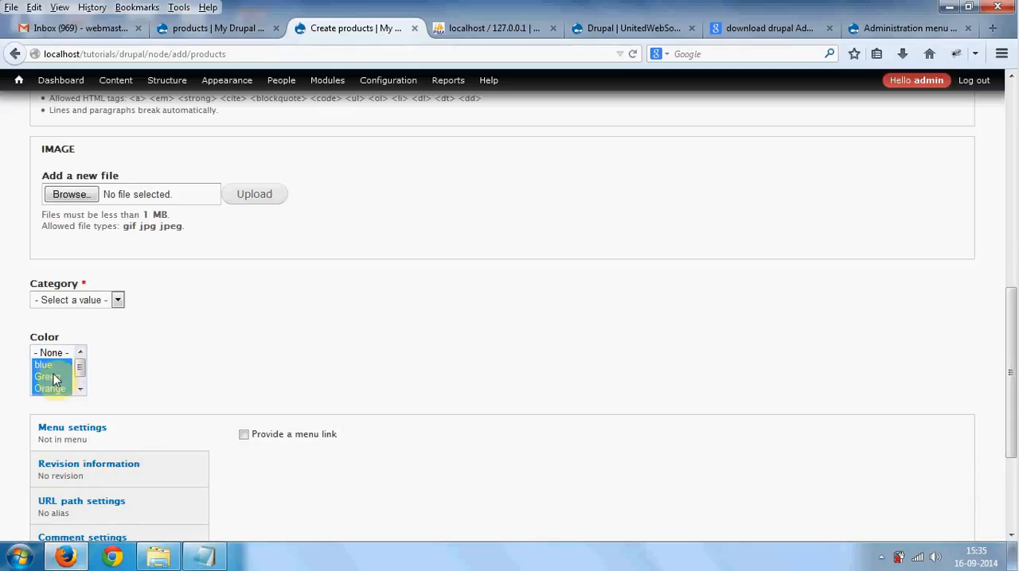
pyautogui.click(53, 368)
pyautogui.moveTo(54, 374); pyautogui.dragTo(61, 391)
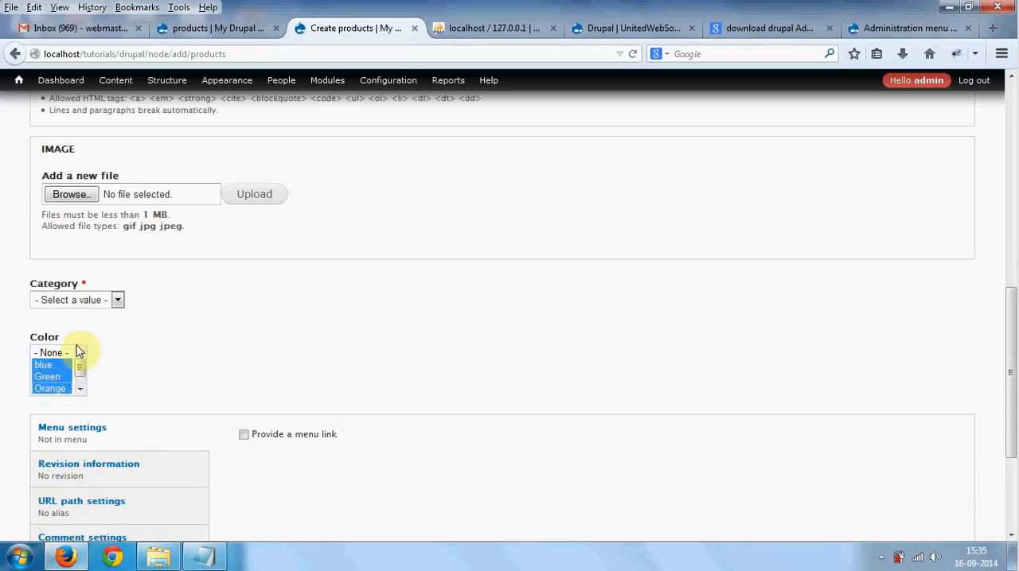
# - Leave Title and Category empty, try to save the product, and read the required-field messages
pyautogui.click(94, 302)
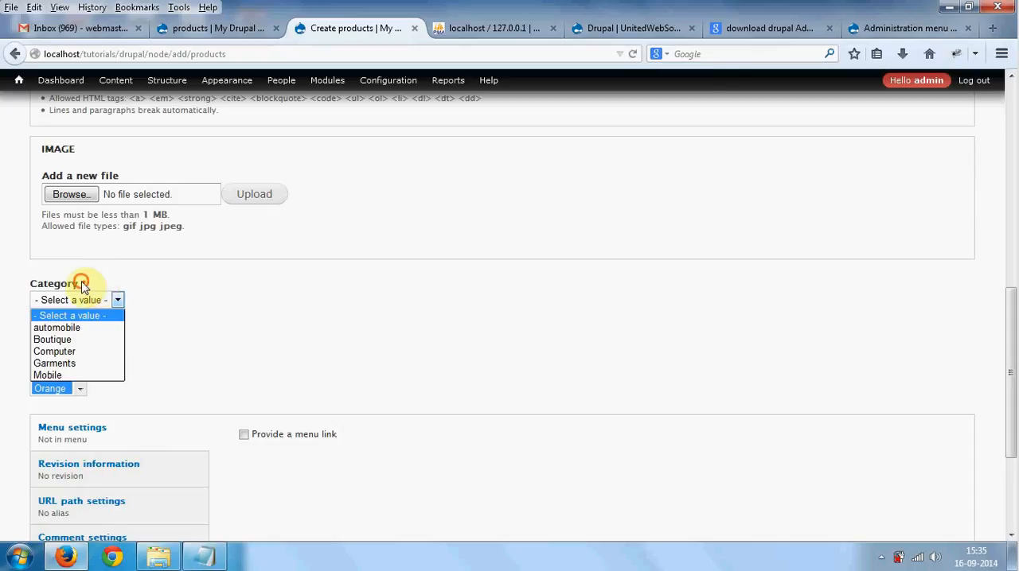
pyautogui.click(85, 280)
pyautogui.scroll(-4, 194, 391)
pyautogui.click(59, 483)
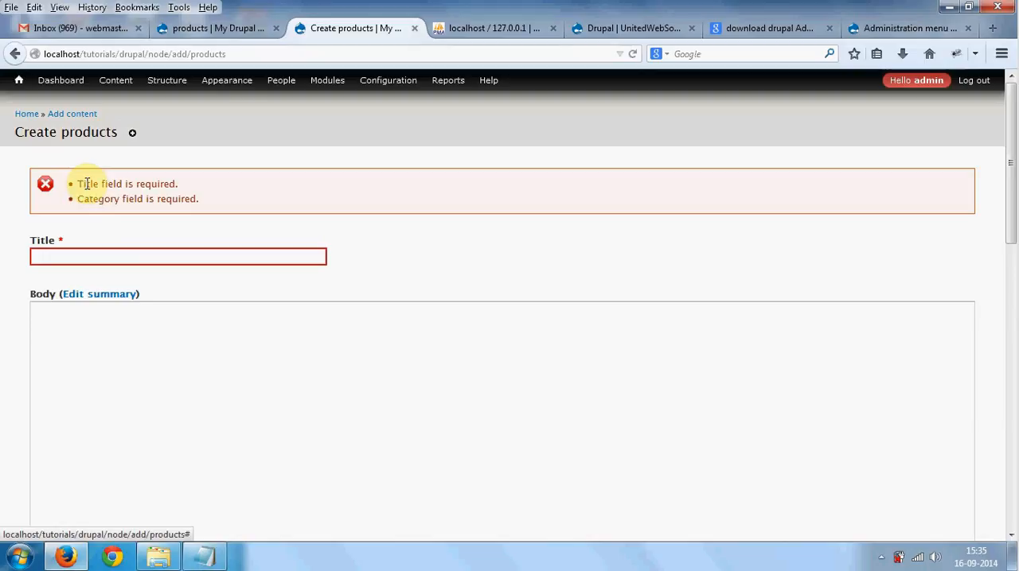
pyautogui.moveTo(85, 184); pyautogui.dragTo(184, 187)
pyautogui.moveTo(84, 201); pyautogui.dragTo(77, 199)
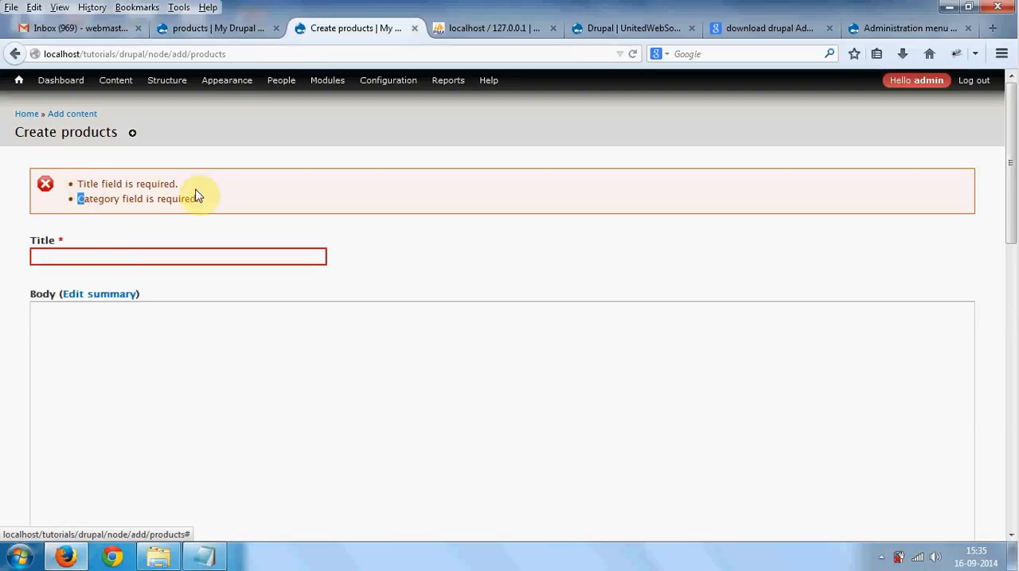
# - Return to the products field list and check the planned model and cost fields in the Notepad notes
pyautogui.click(239, 32)
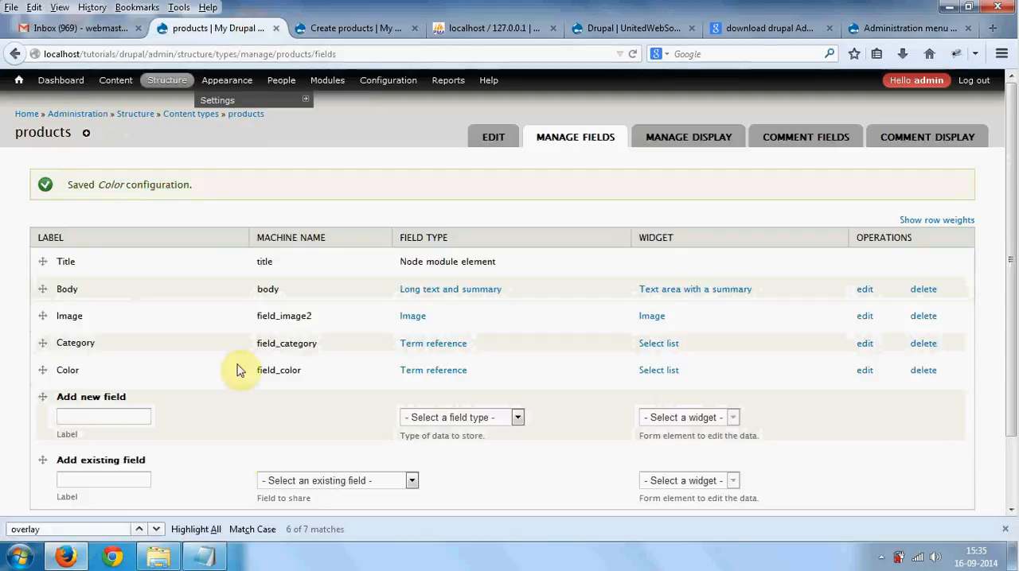
pyautogui.click(215, 553)
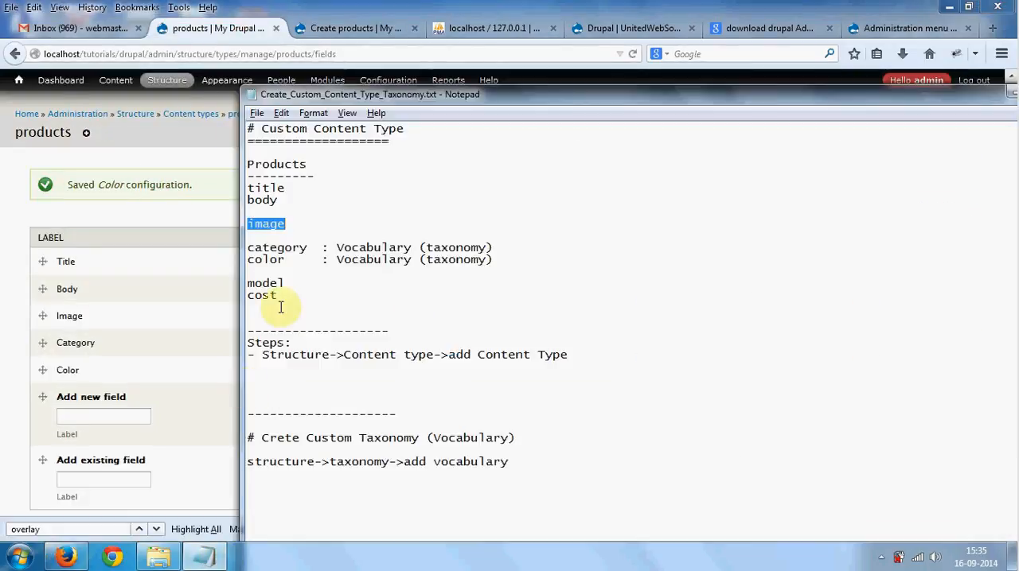
pyautogui.moveTo(287, 284); pyautogui.dragTo(247, 289)
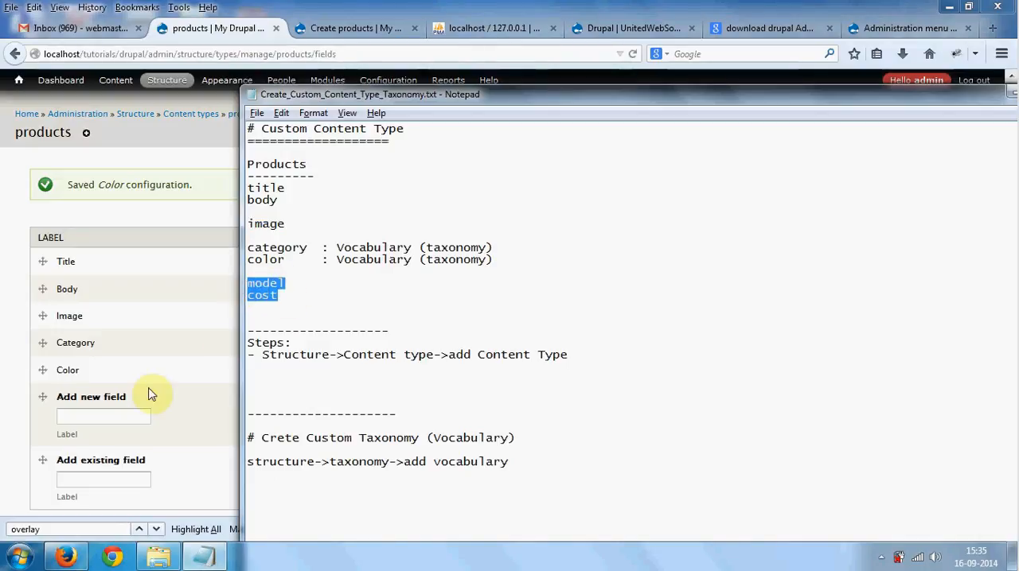
# - Add a new products field labelled Model No with the field type Text and the Text field widget
pyautogui.click(113, 420)
pyautogui.write('Model')
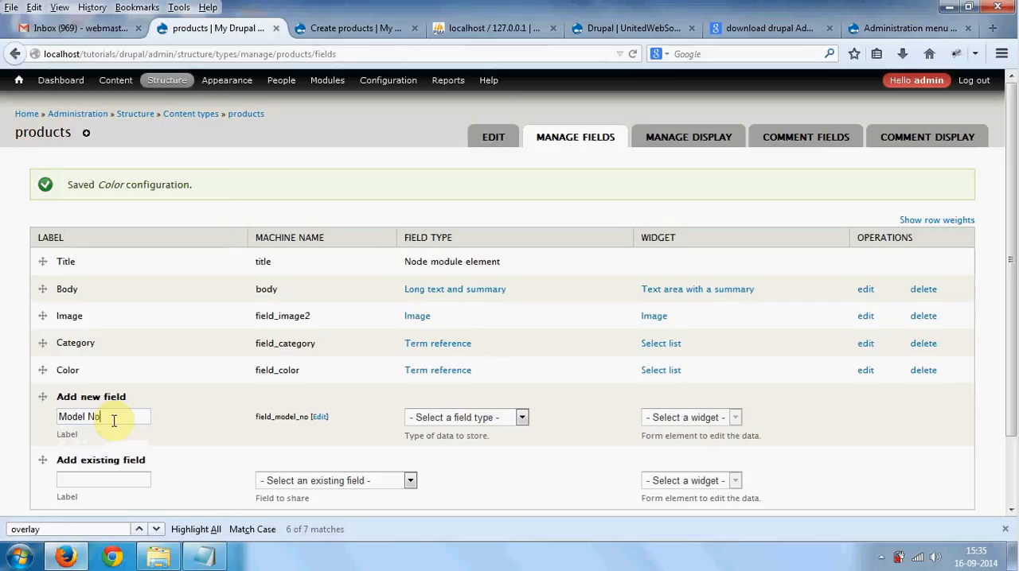
pyautogui.write(' No')
pyautogui.click(463, 414)
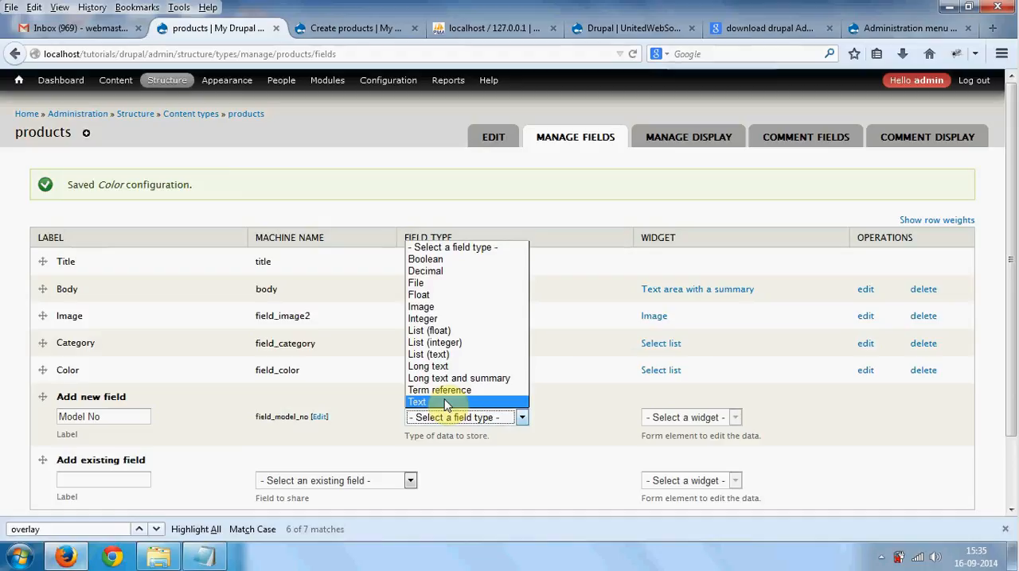
pyautogui.click(446, 403)
pyautogui.click(660, 418)
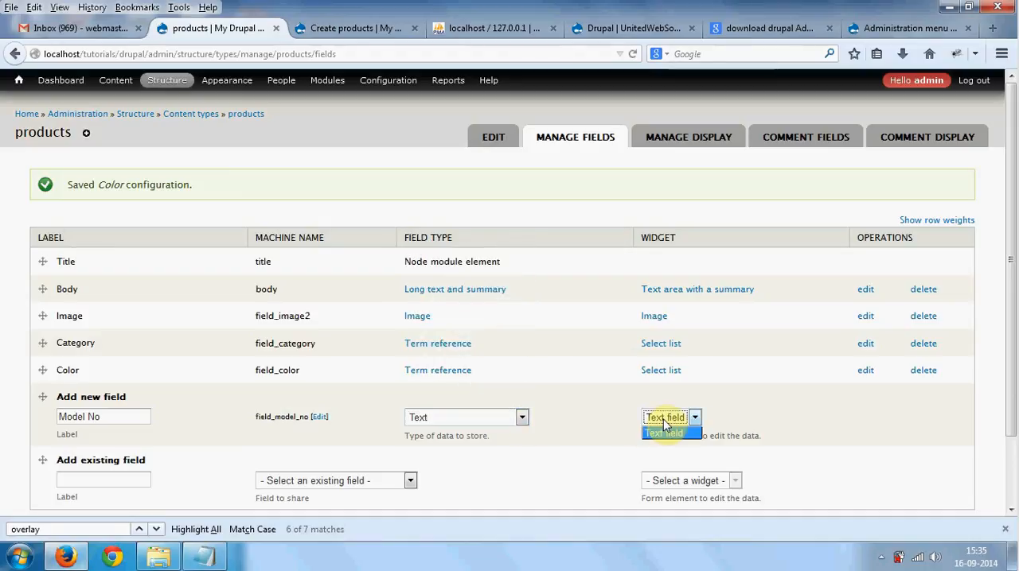
pyautogui.click(665, 431)
pyautogui.scroll(-2, 325, 425)
pyautogui.click(55, 459)
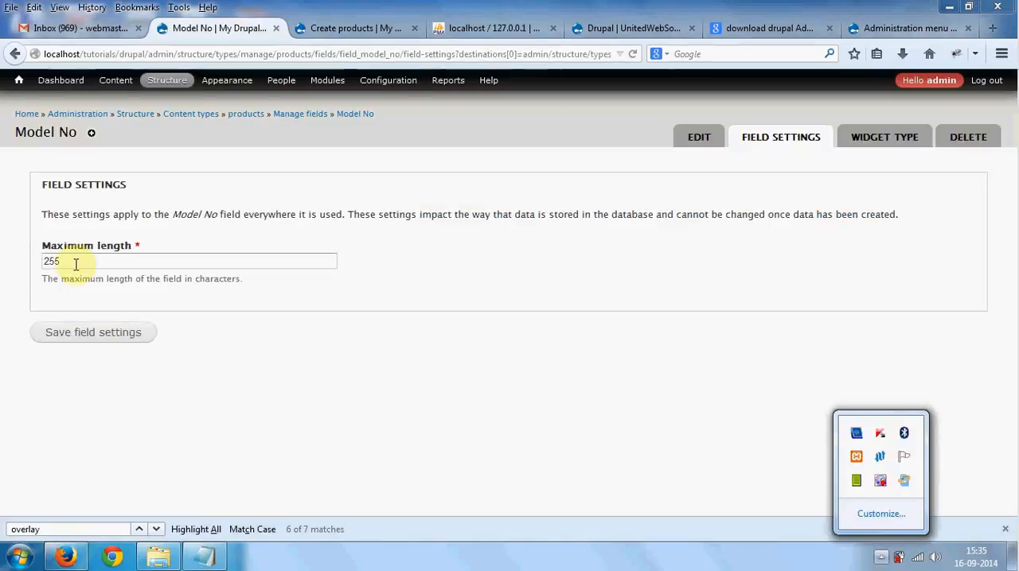
# - Save Model No's initial field settings, then make the field required and save its configuration
pyautogui.click(76, 264)
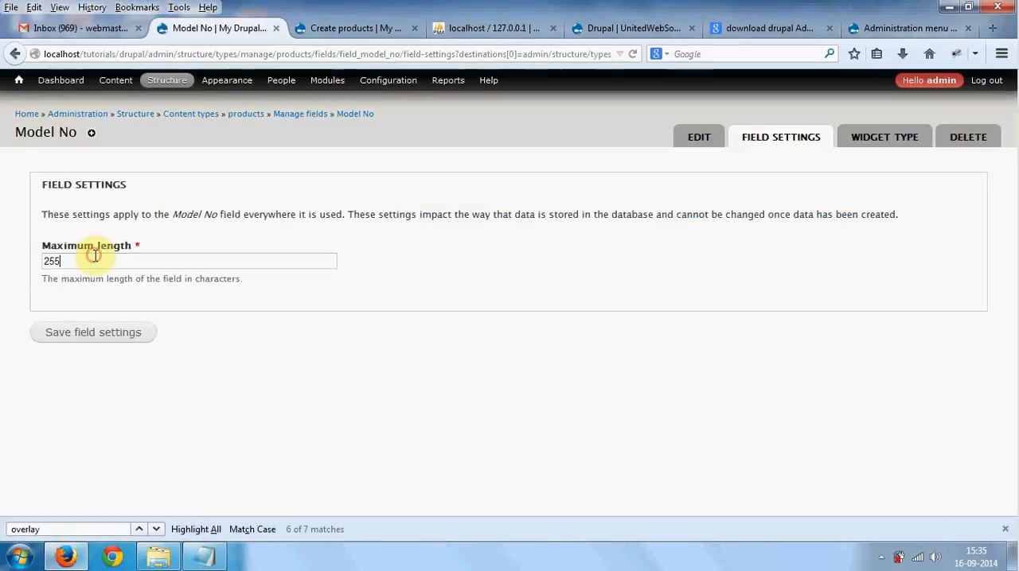
pyautogui.click(80, 334)
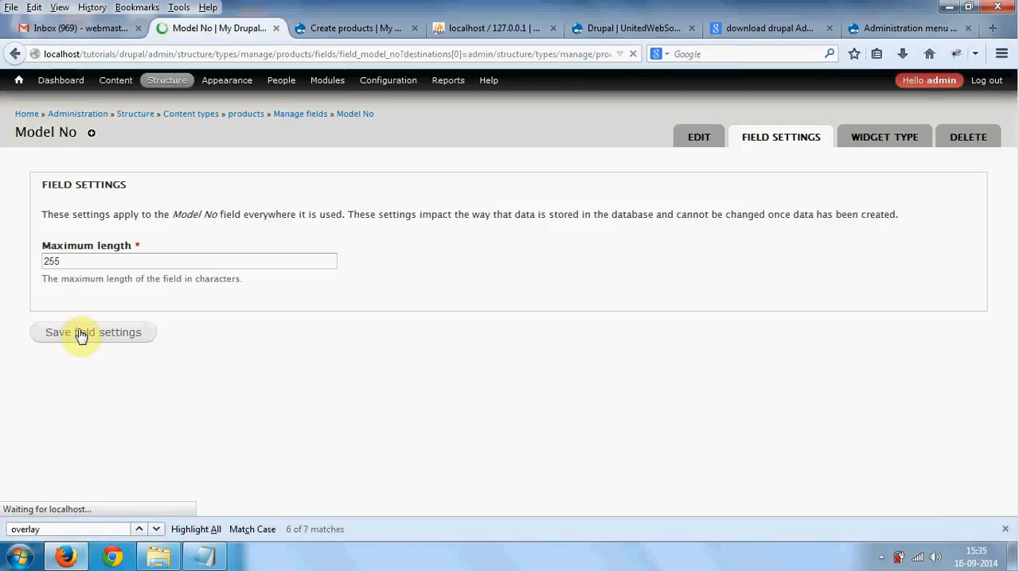
pyautogui.click(82, 316)
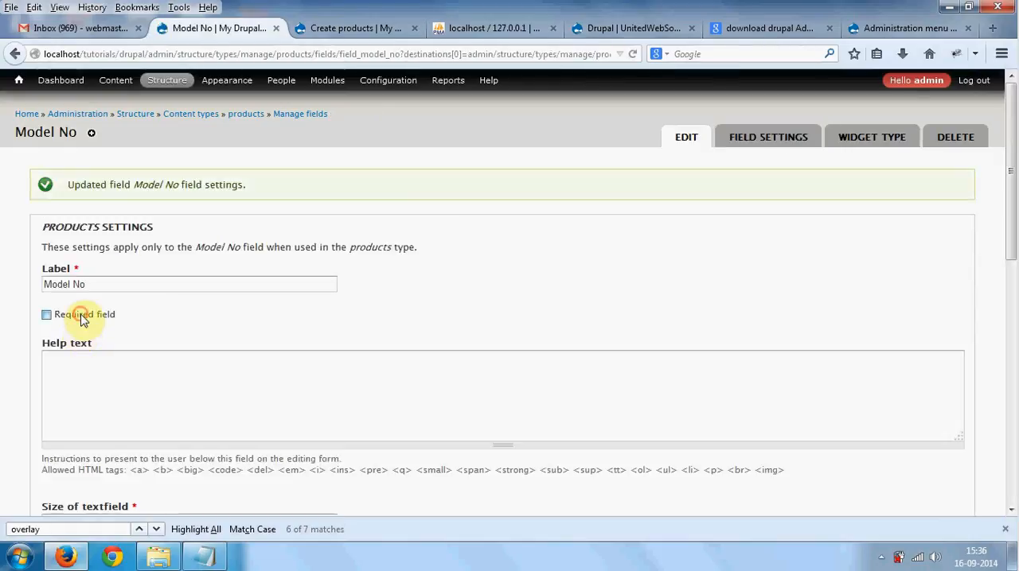
pyautogui.scroll(-3, 83, 317)
pyautogui.scroll(-2, 119, 316)
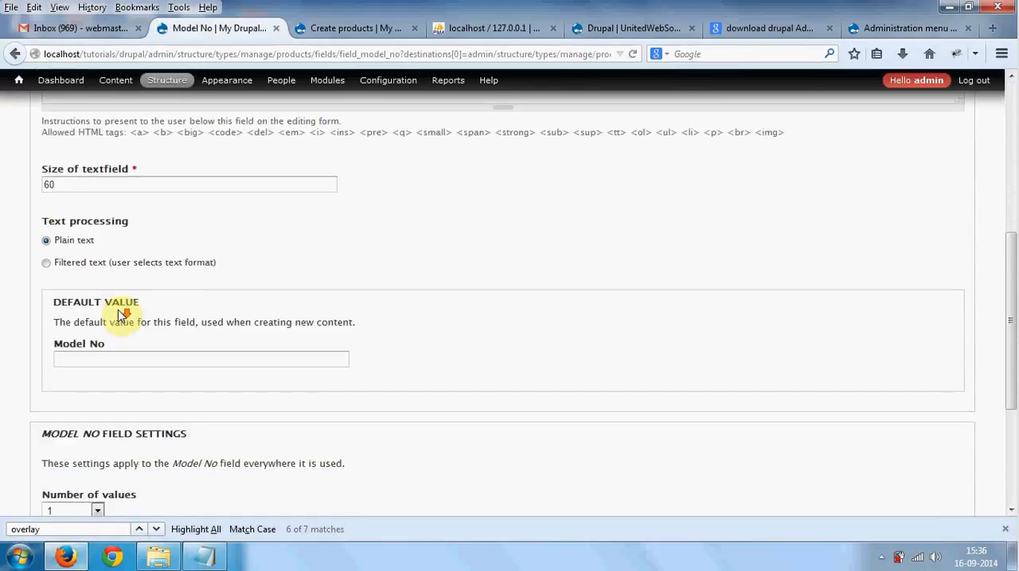
pyautogui.scroll(-2, 120, 316)
pyautogui.click(82, 457)
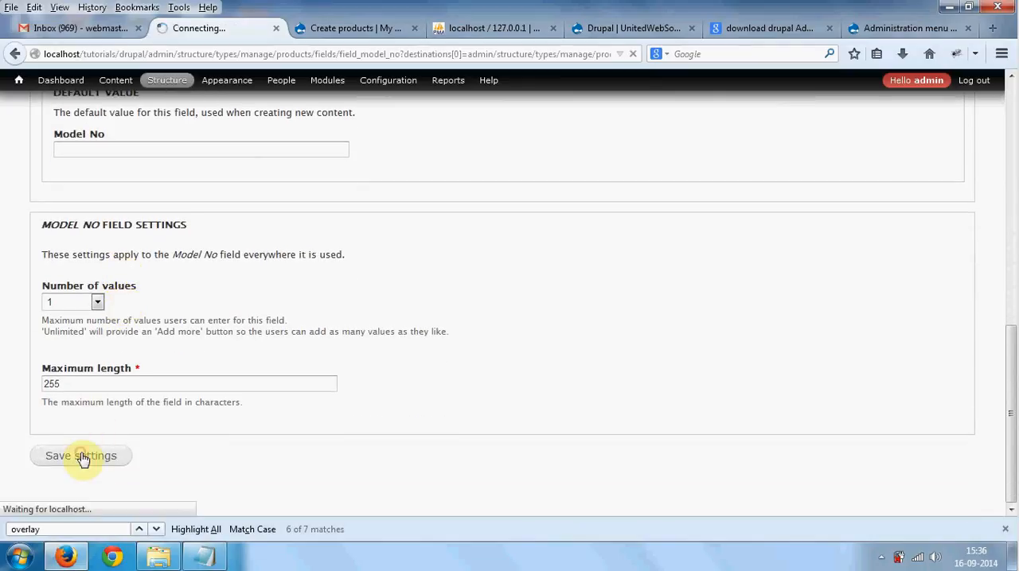
# - Check cost in the Notepad notes and add a products field labelled Cost with type Integer and the Text field widget
pyautogui.click(205, 556)
pyautogui.moveTo(291, 296); pyautogui.dragTo(247, 296)
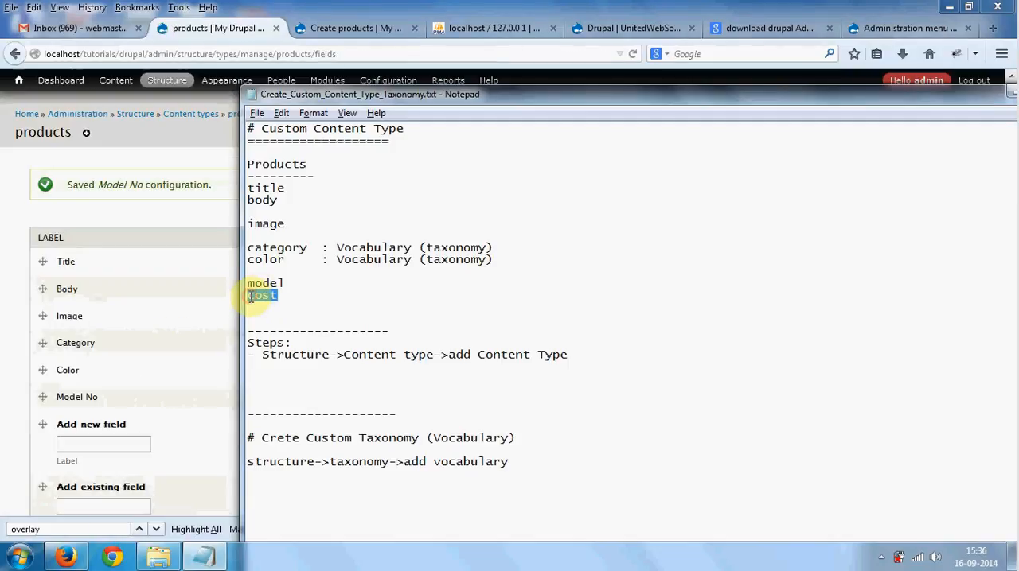
pyautogui.hotkey('alt', 'Tab')
pyautogui.click(122, 443)
pyautogui.write('Cost')
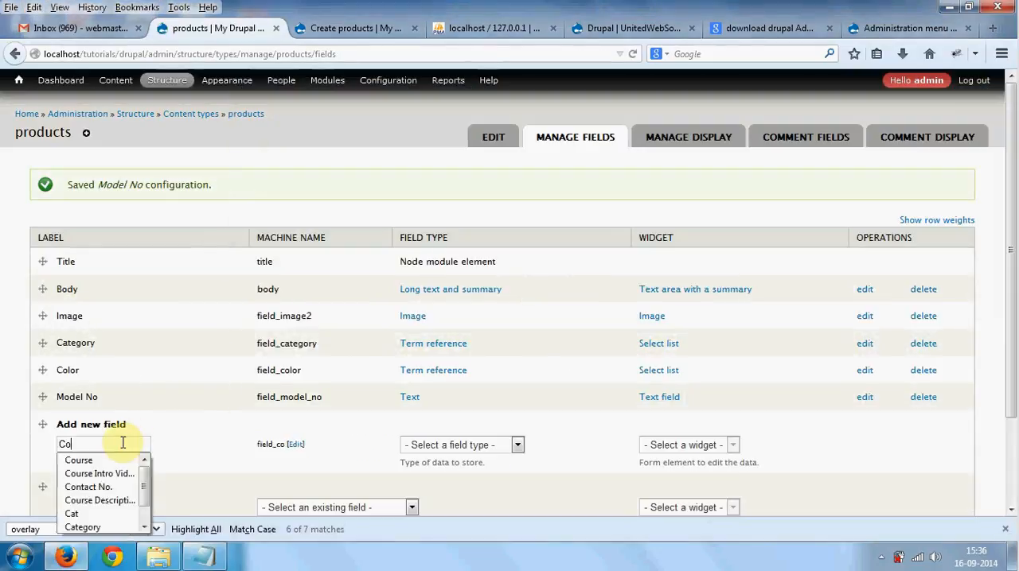
pyautogui.click(467, 446)
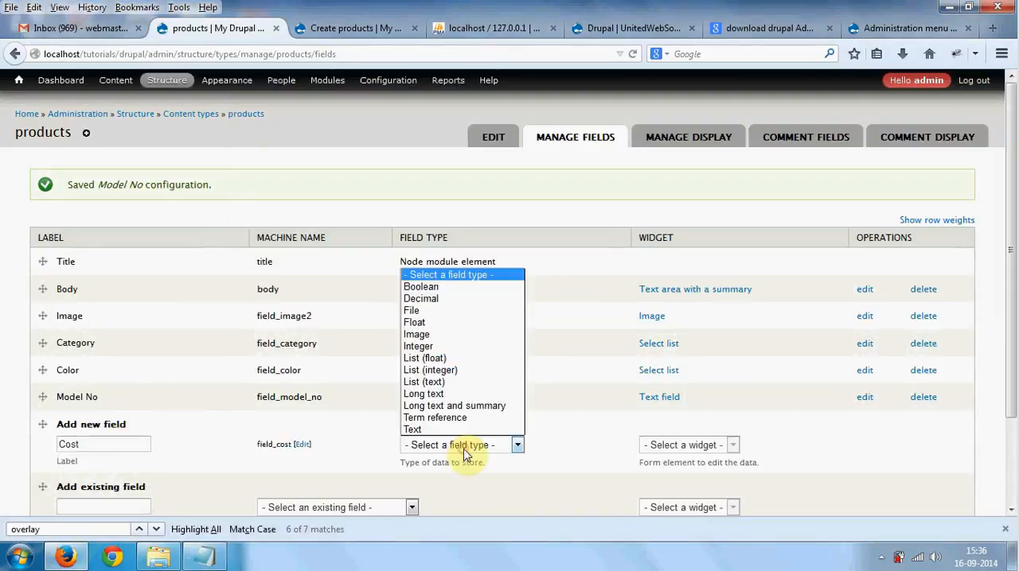
pyautogui.click(451, 352)
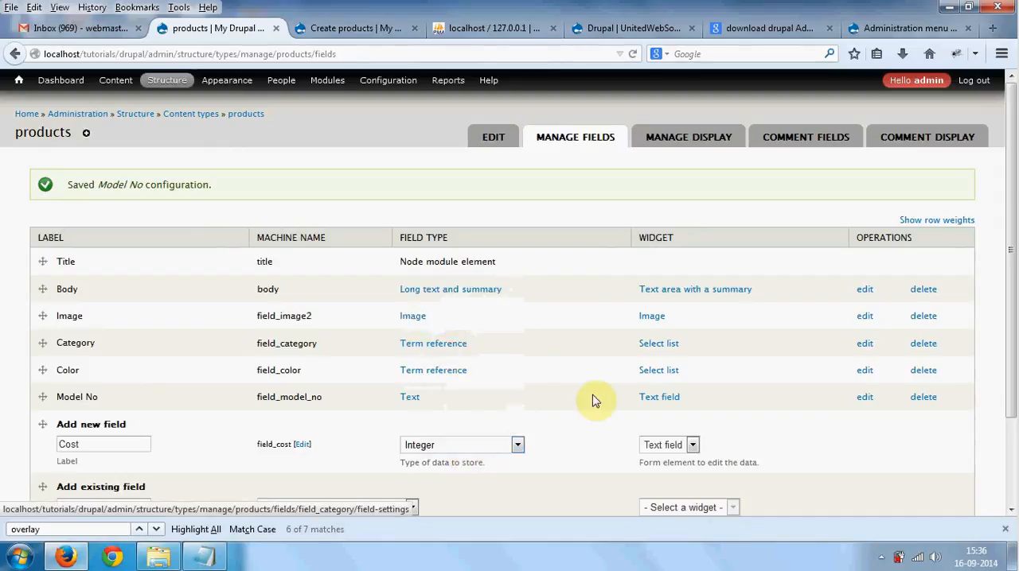
pyautogui.scroll(-3, 269, 387)
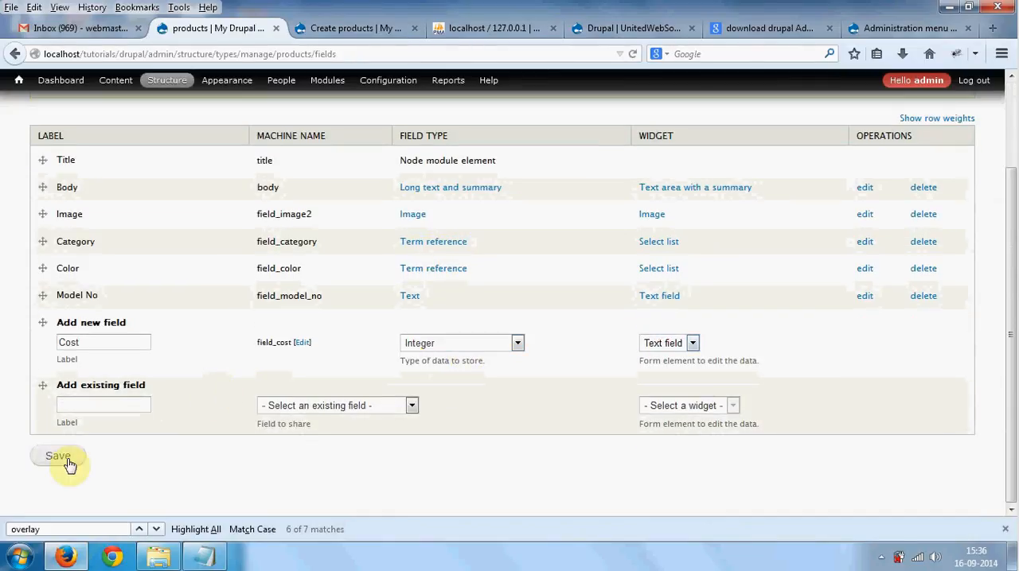
pyautogui.click(64, 460)
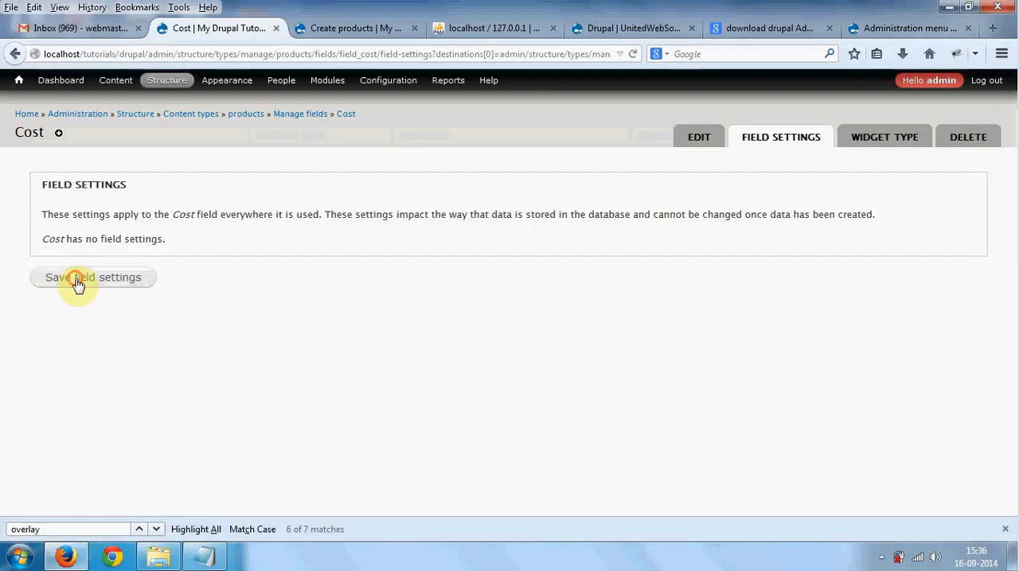
# - Save Cost's initial field settings and mark it as a required field
pyautogui.click(79, 278)
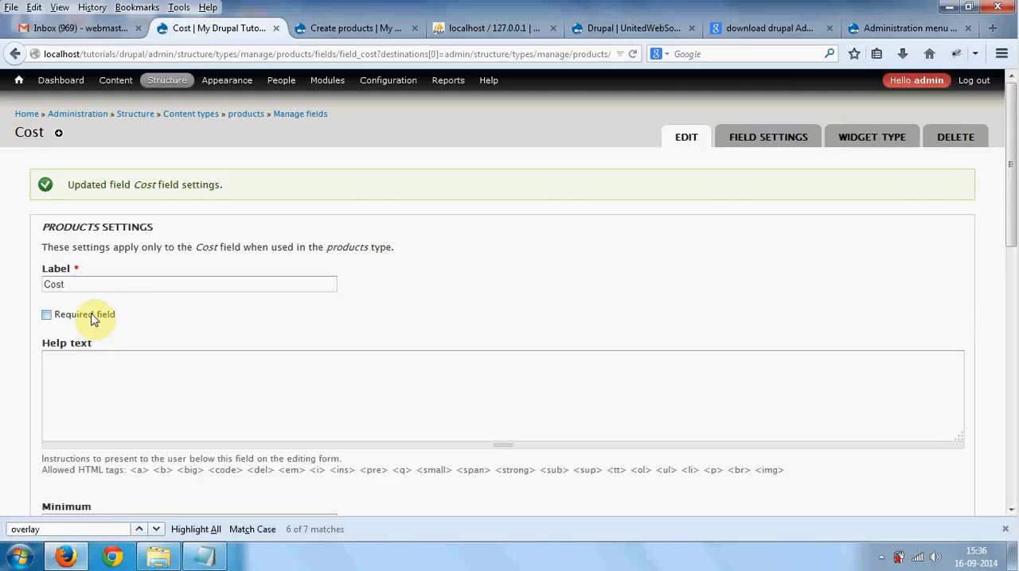
pyautogui.click(92, 318)
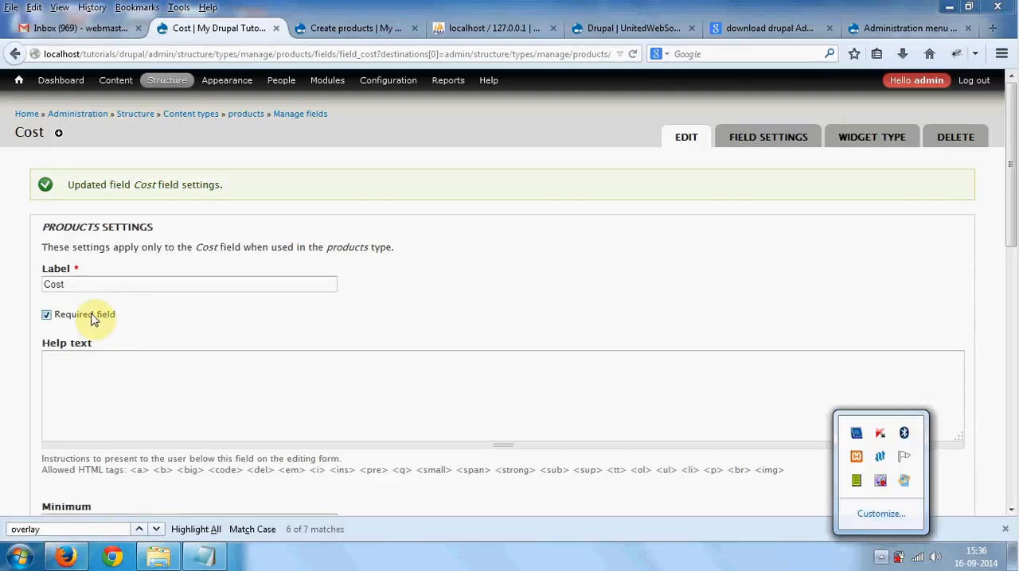
pyautogui.click(141, 319)
# - Examine the Minimum, Maximum, Prefix and Suffix options in the Cost field's settings
pyautogui.scroll(-4, 141, 320)
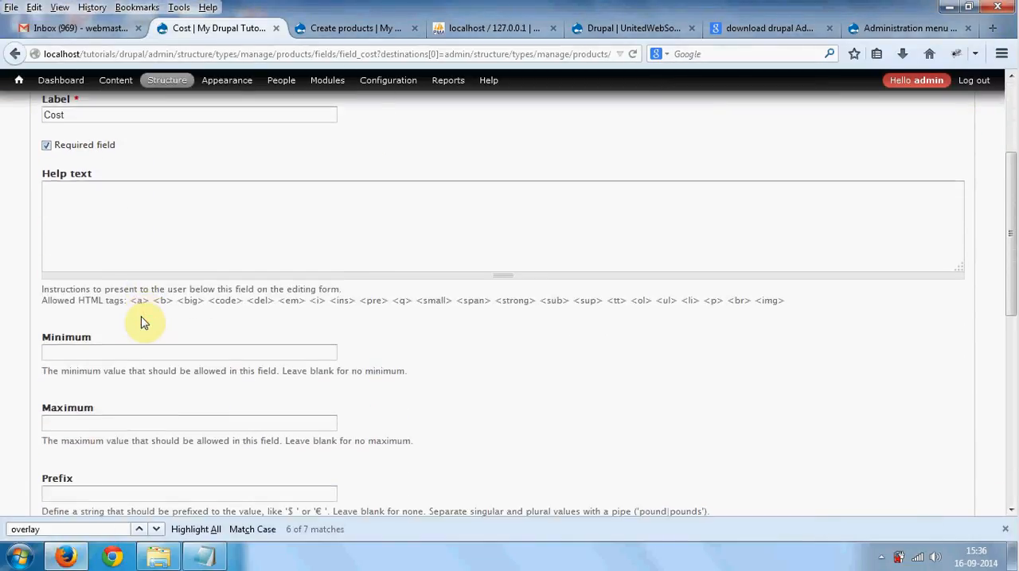
pyautogui.click(81, 353)
pyautogui.scroll(-1, 113, 358)
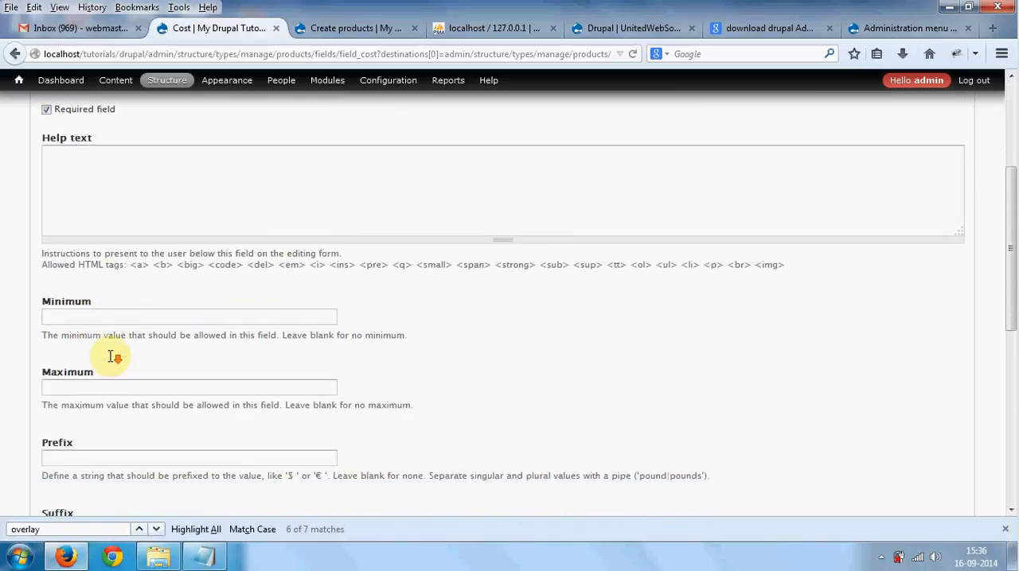
pyautogui.scroll(-3, 113, 357)
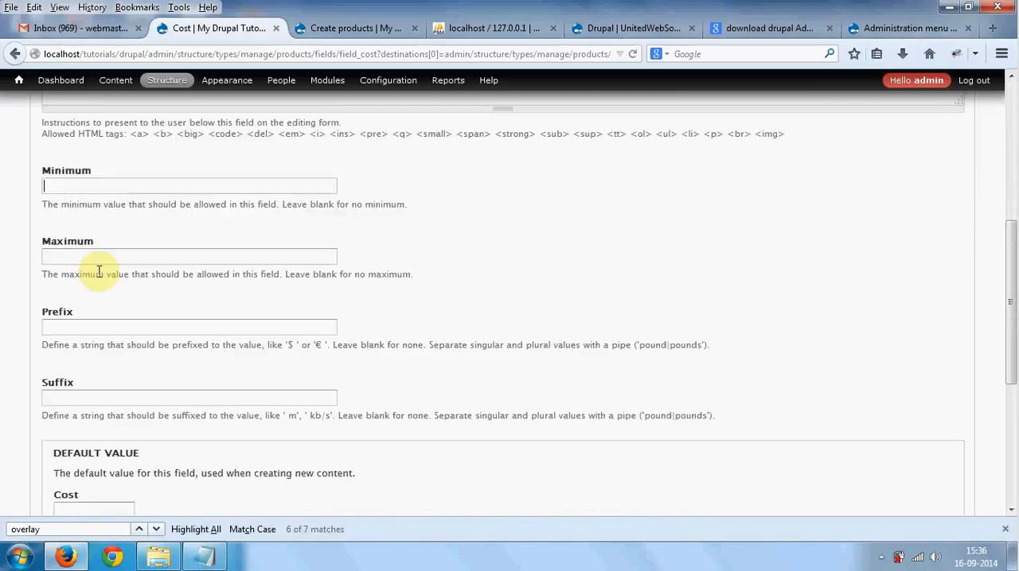
pyautogui.click(120, 322)
pyautogui.click(125, 390)
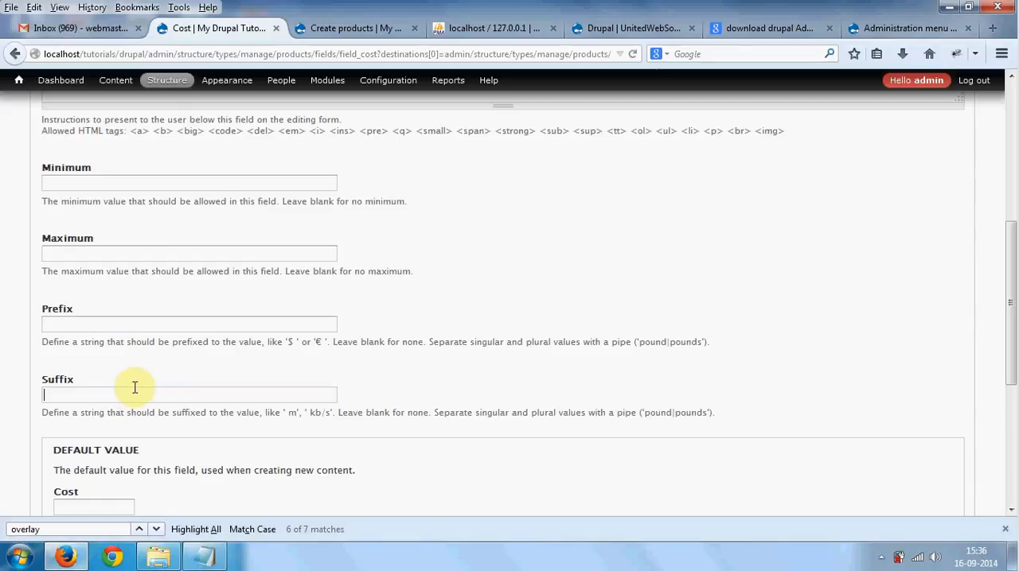
pyautogui.click(290, 342)
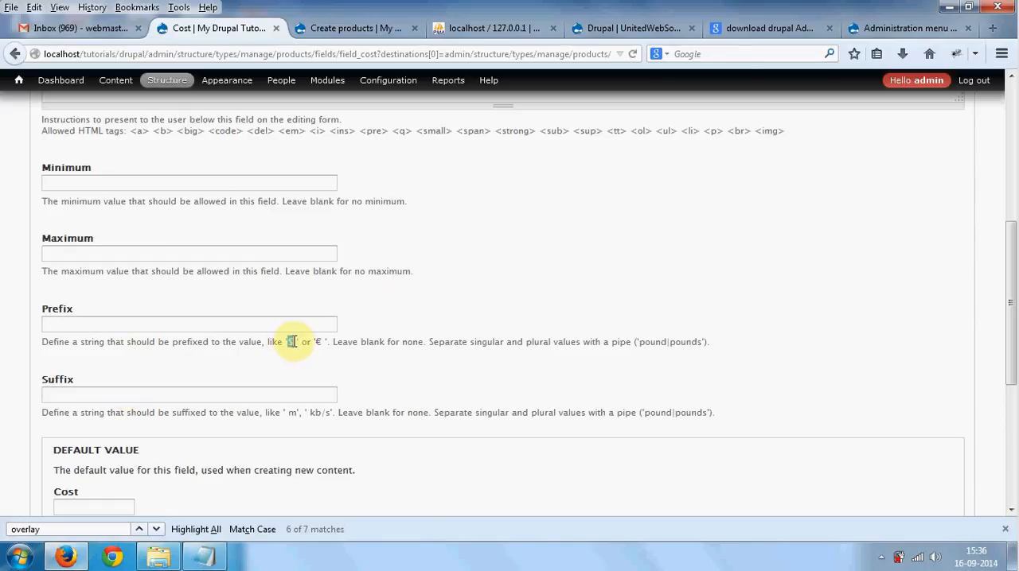
# - Review the open Create products form's fields and enter 34 as a trial title
pyautogui.click(347, 30)
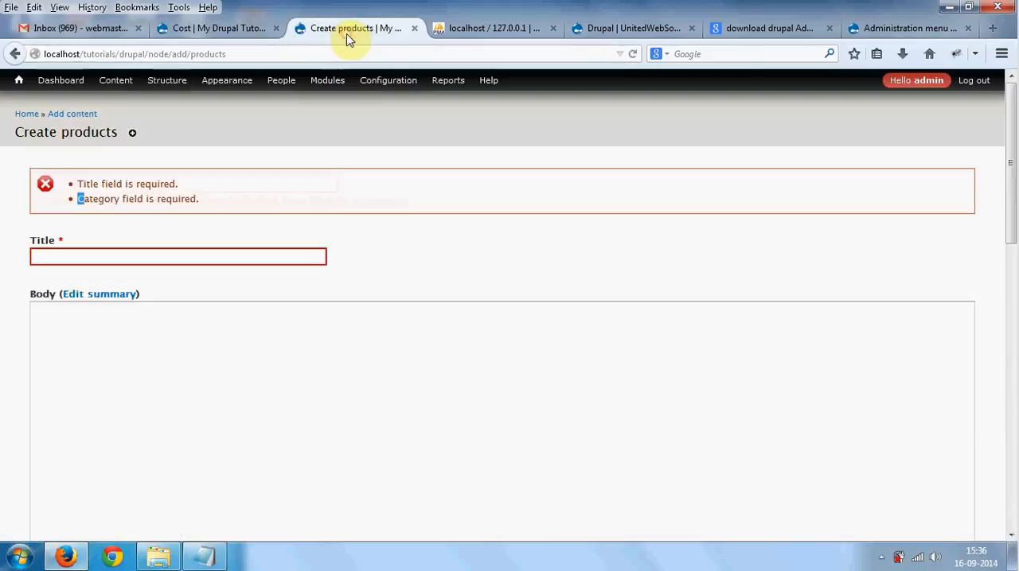
pyautogui.scroll(-5, 178, 386)
pyautogui.scroll(-3, 179, 384)
pyautogui.scroll(5, 181, 379)
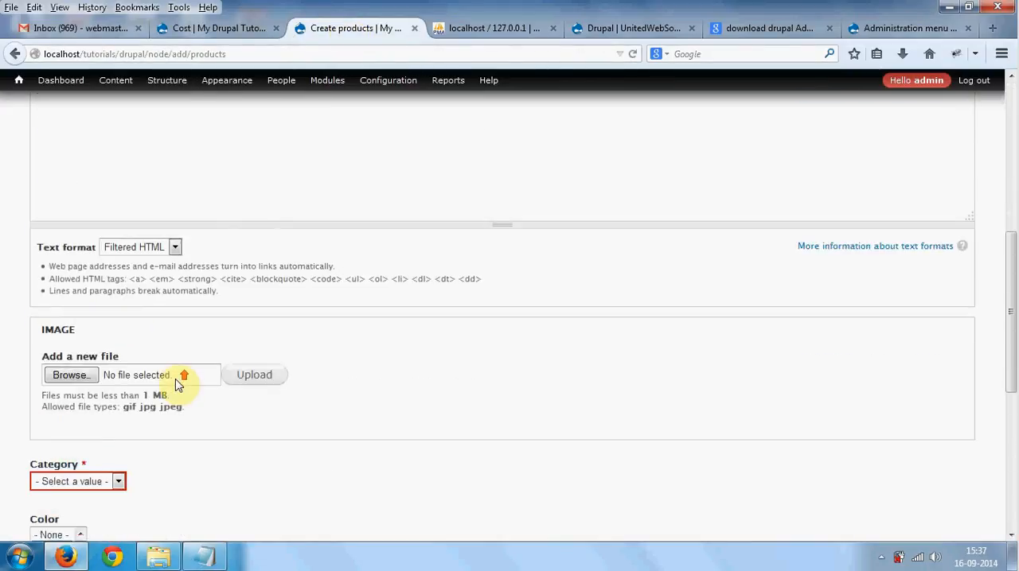
pyautogui.scroll(3, 152, 112)
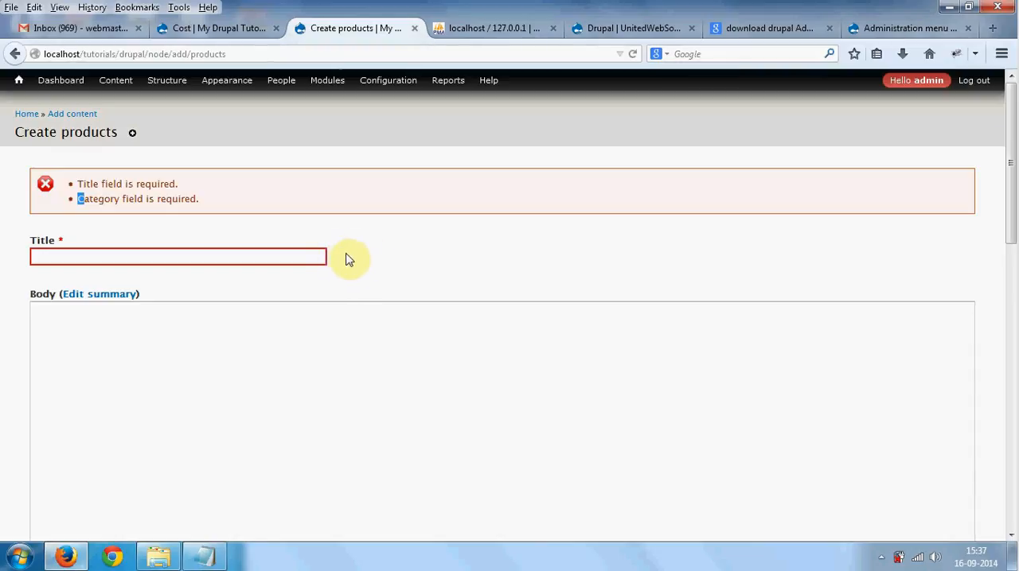
pyautogui.click(57, 255)
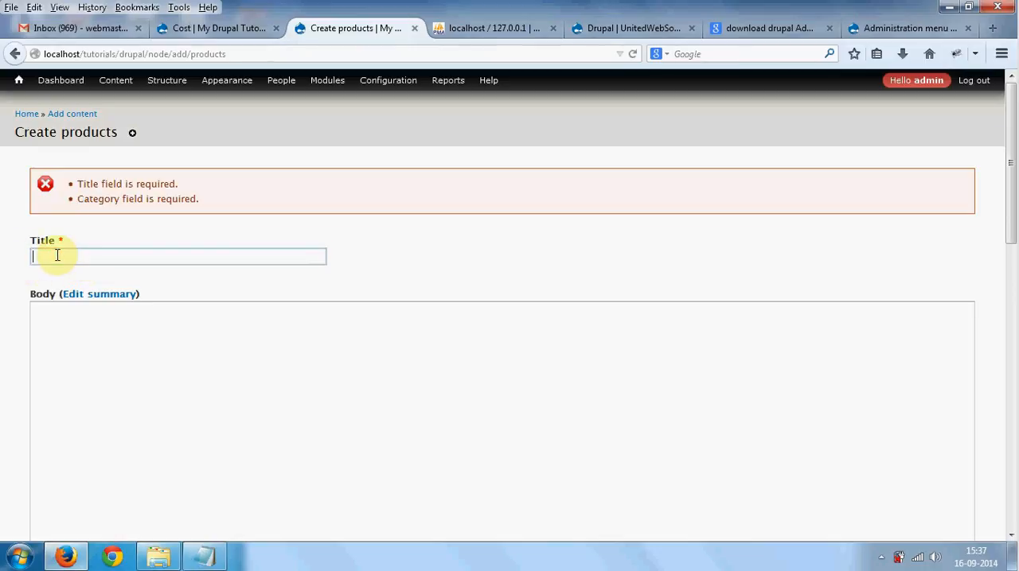
pyautogui.write('34')
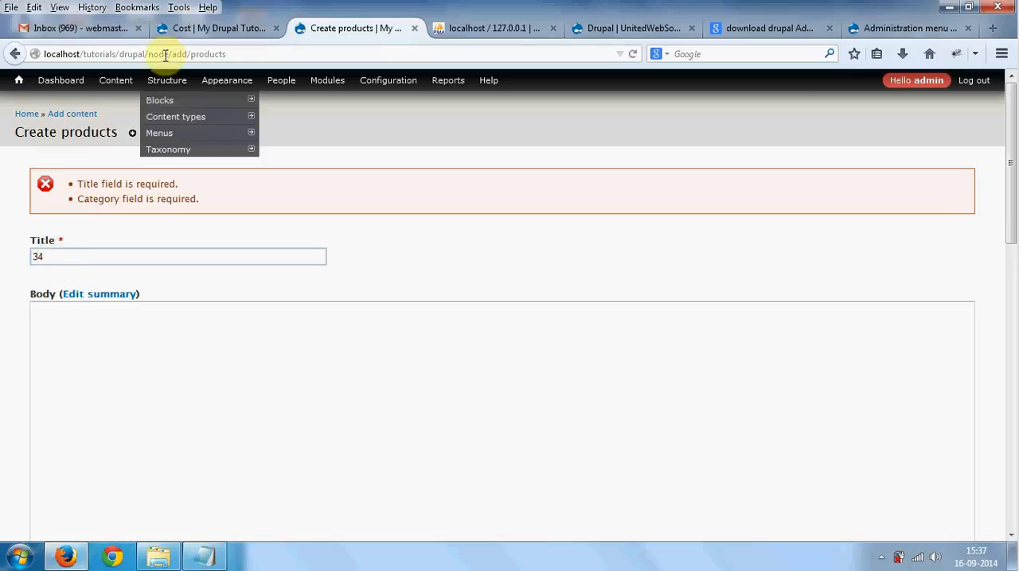
# - Return to the Cost field's configuration and save its settings with Minimum, Maximum, Prefix and Suffix left blank
pyautogui.click(183, 31)
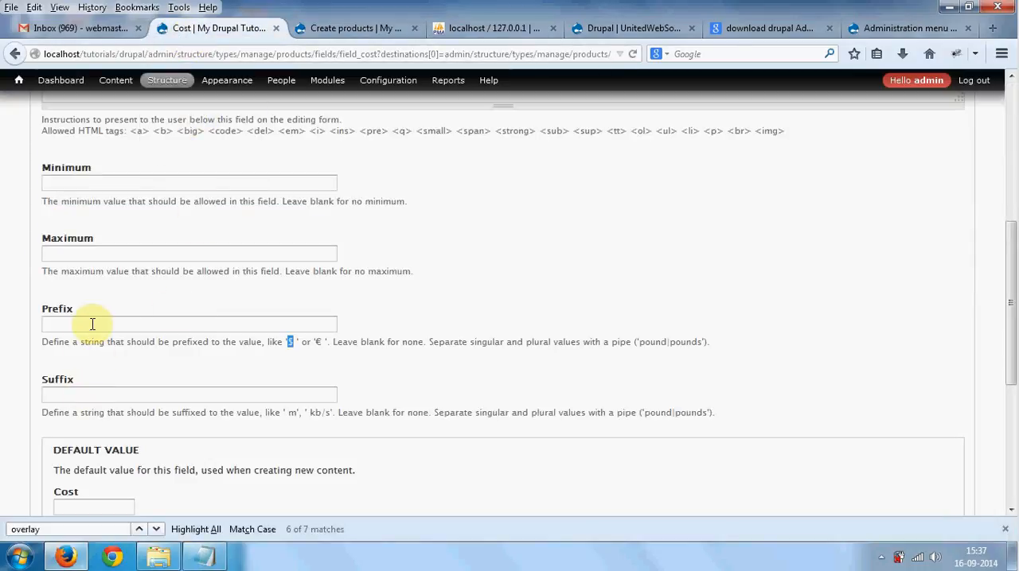
pyautogui.scroll(-5, 92, 324)
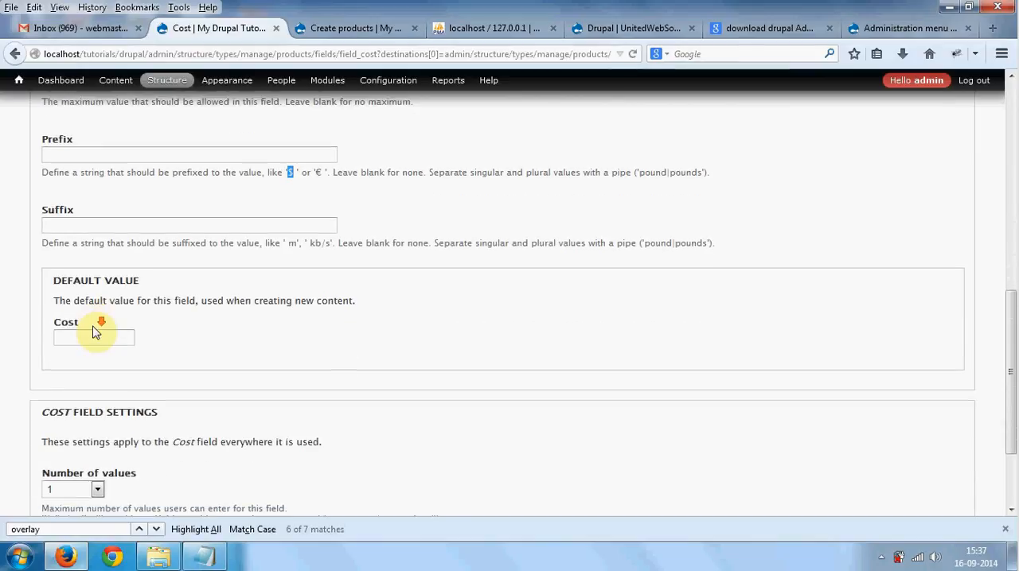
pyautogui.scroll(-1, 96, 328)
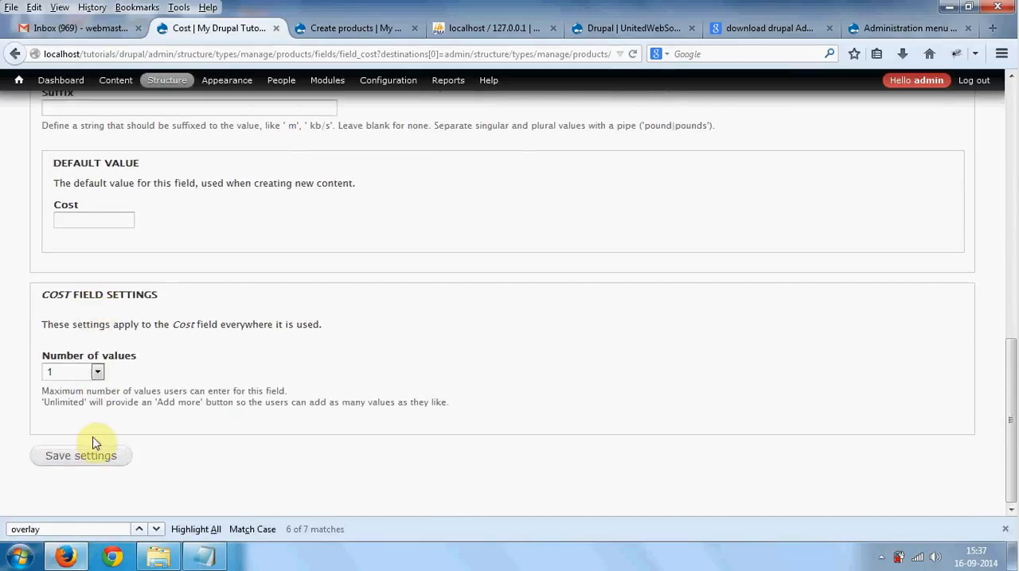
pyautogui.click(92, 458)
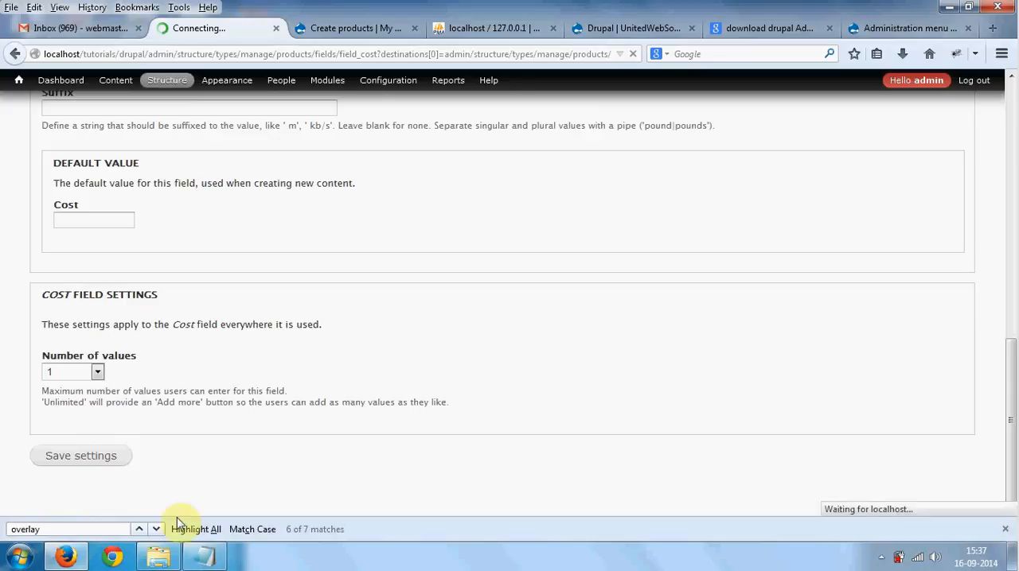
# - Compare the planned fields in the Notepad notes, from title to cost, with the labels and field types listed for products
pyautogui.moveTo(203, 557)
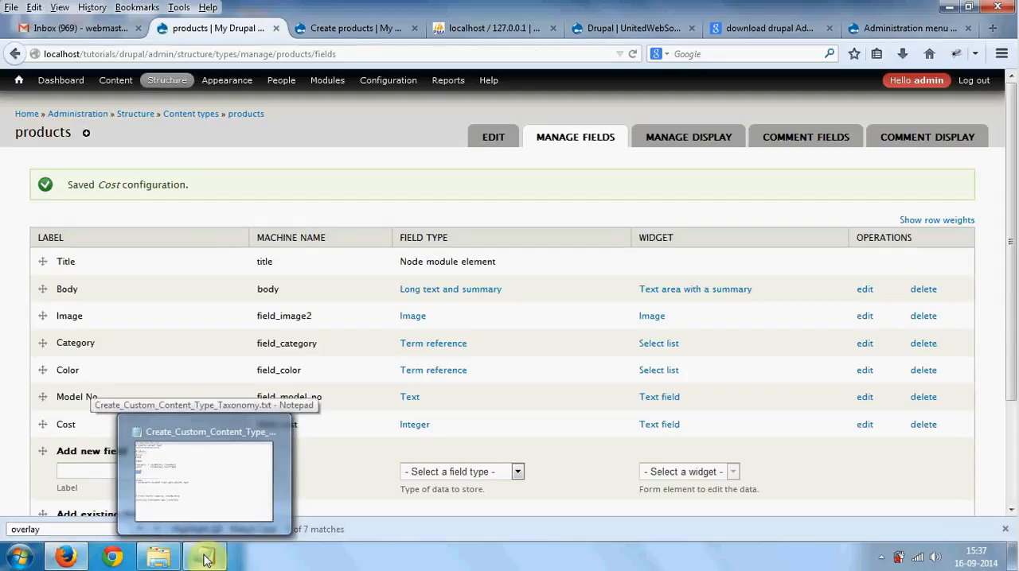
pyautogui.click(203, 557)
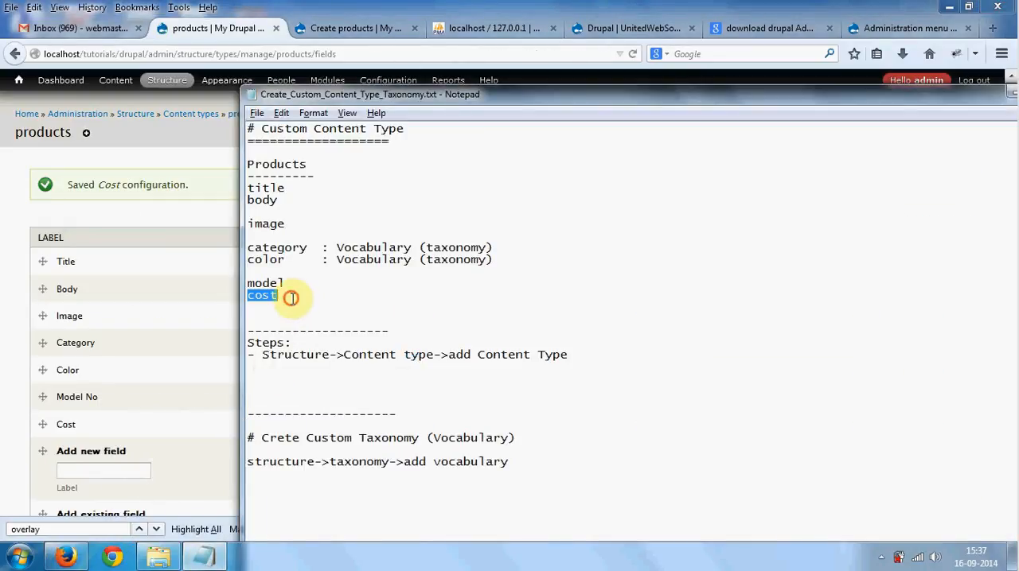
pyautogui.moveTo(289, 296); pyautogui.dragTo(234, 183)
pyautogui.click(170, 279)
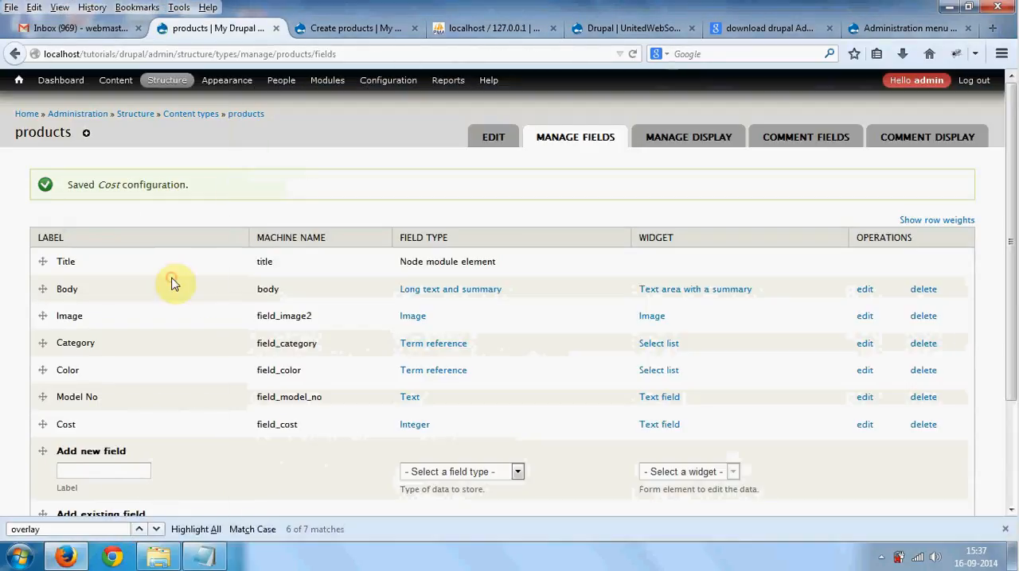
pyautogui.moveTo(58, 261); pyautogui.dragTo(89, 293)
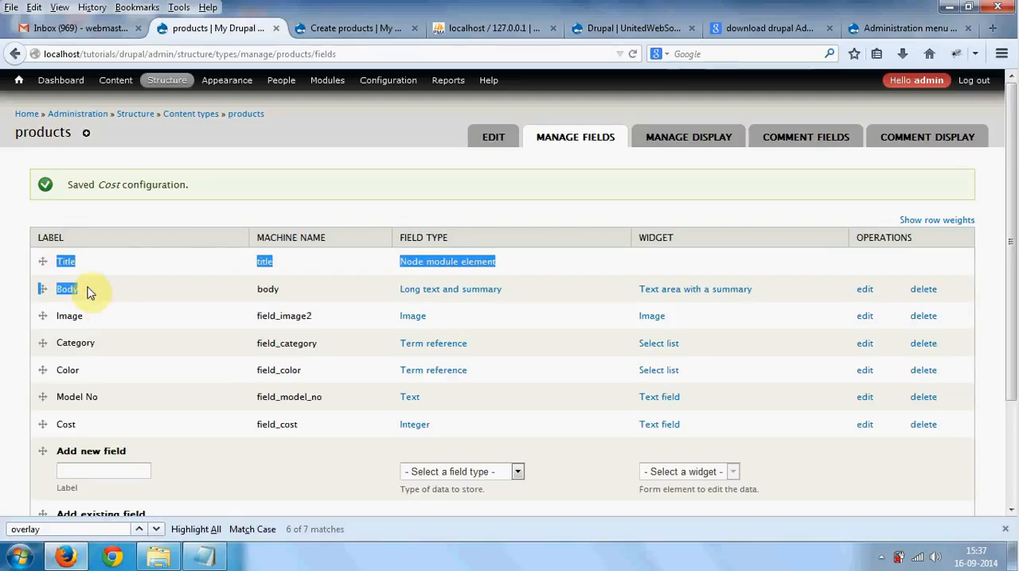
pyautogui.moveTo(402, 301); pyautogui.dragTo(503, 291)
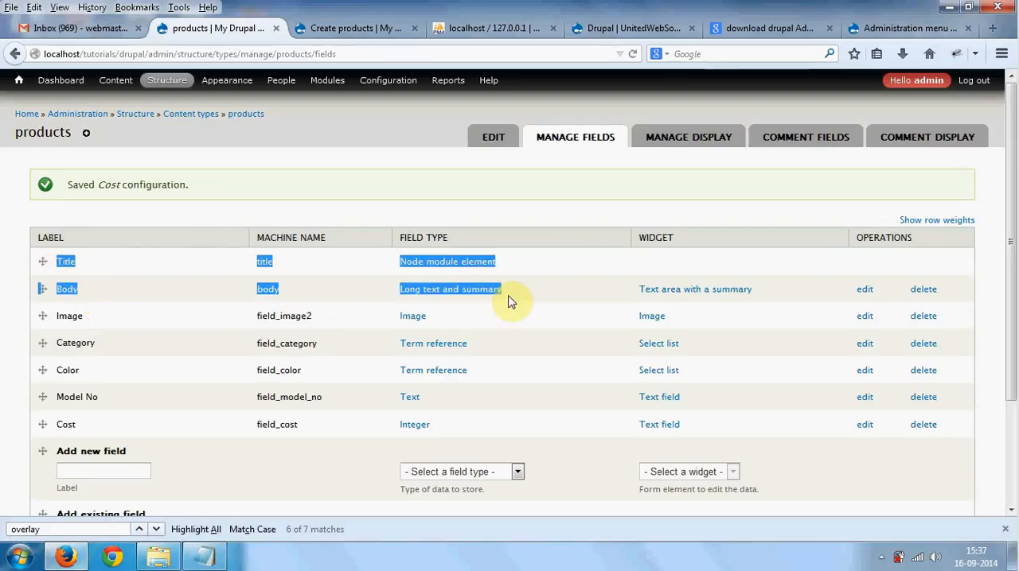
pyautogui.moveTo(59, 318); pyautogui.dragTo(82, 318)
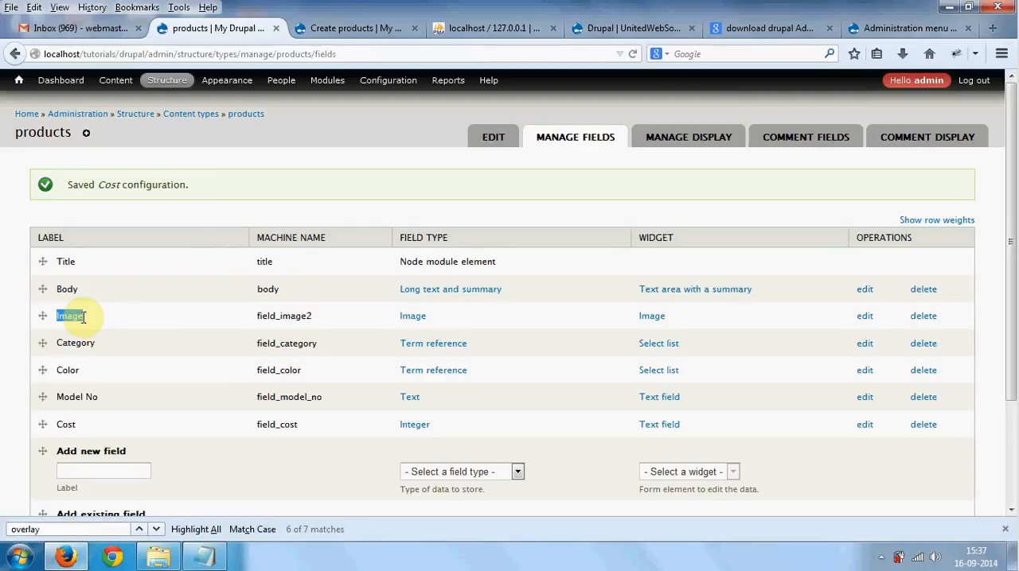
pyautogui.moveTo(70, 396); pyautogui.dragTo(101, 400)
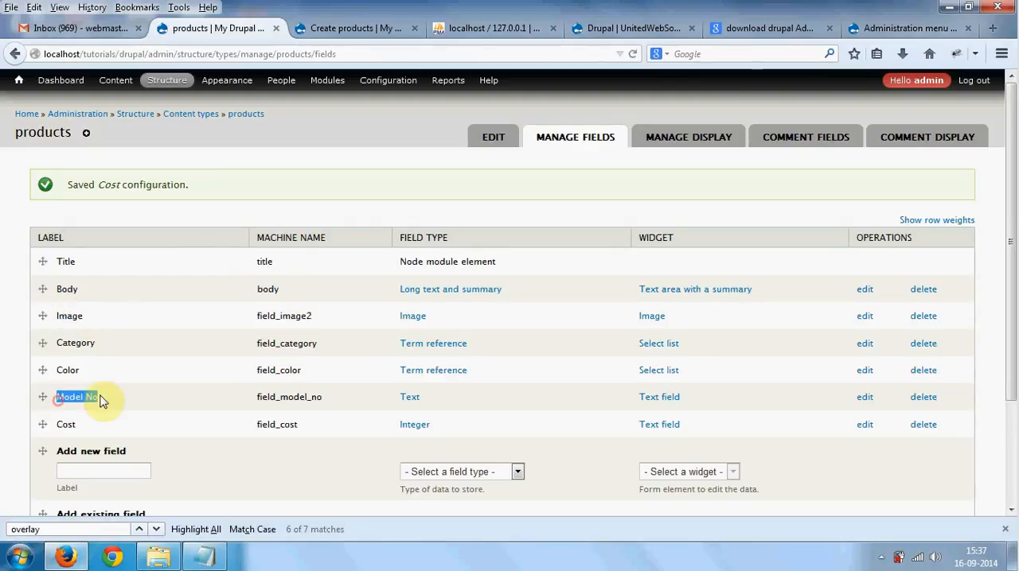
pyautogui.moveTo(83, 317); pyautogui.dragTo(79, 346)
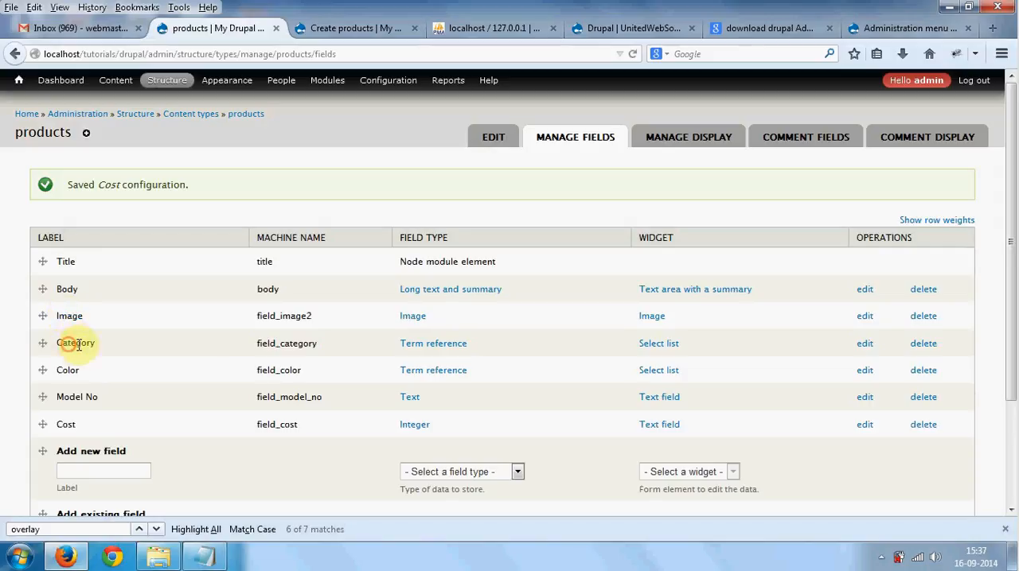
pyautogui.click(77, 370)
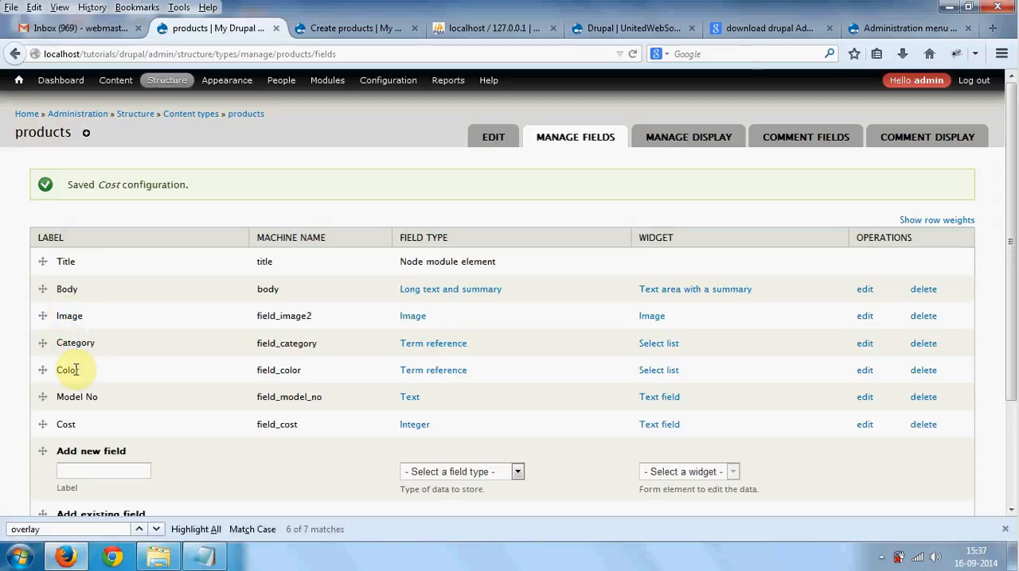
# - Check the Taxonomy options for adding vocabularies and Category terms, and examine the field types available for a new products field
pyautogui.click(351, 30)
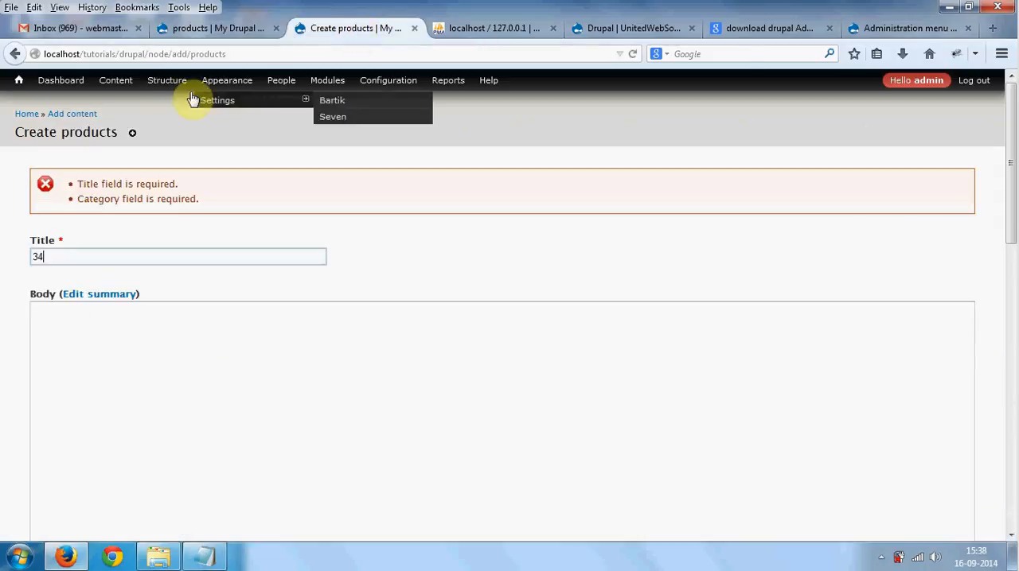
pyautogui.moveTo(183, 155)
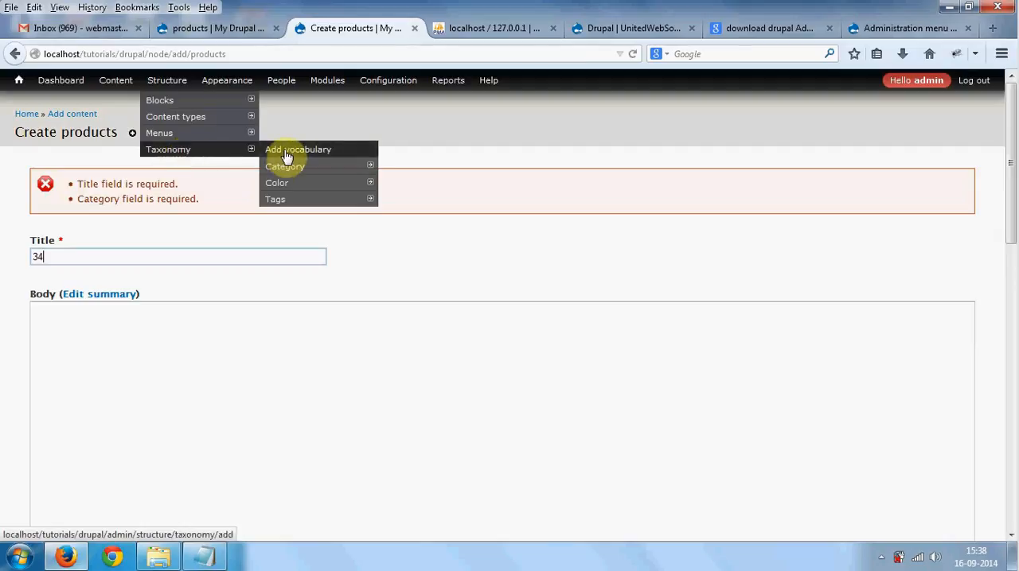
pyautogui.moveTo(291, 177)
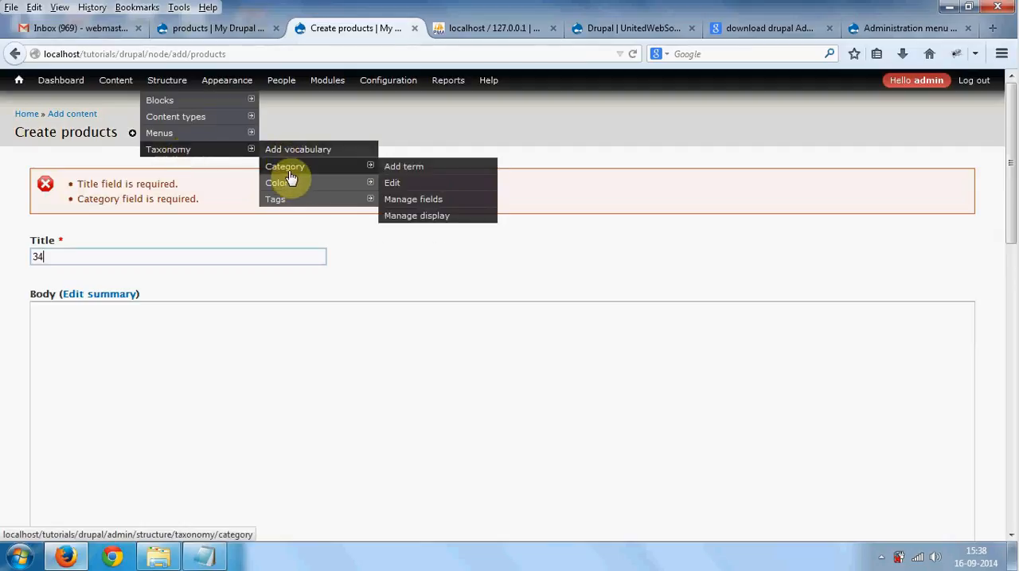
pyautogui.click(238, 28)
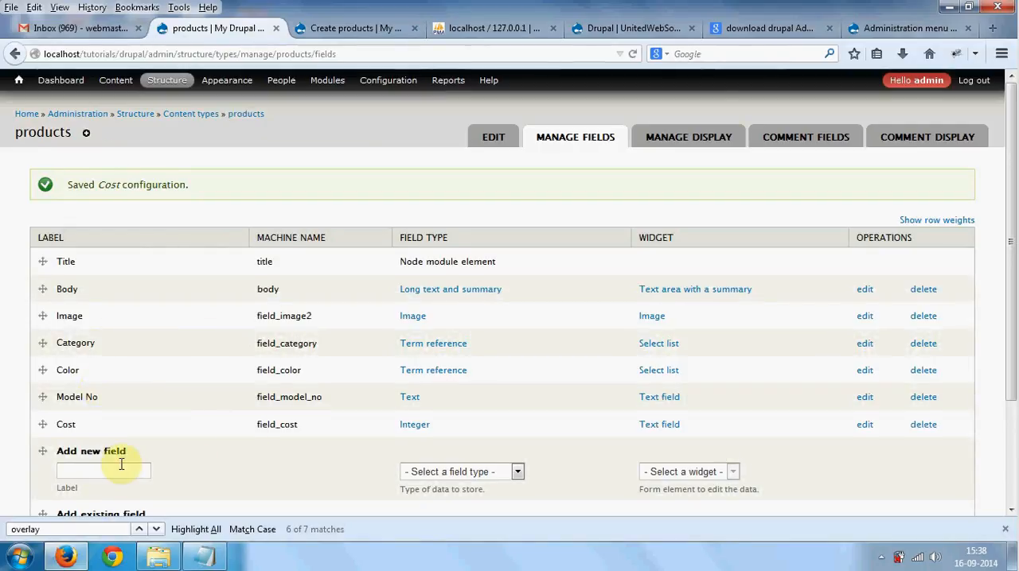
pyautogui.scroll(-2, 121, 464)
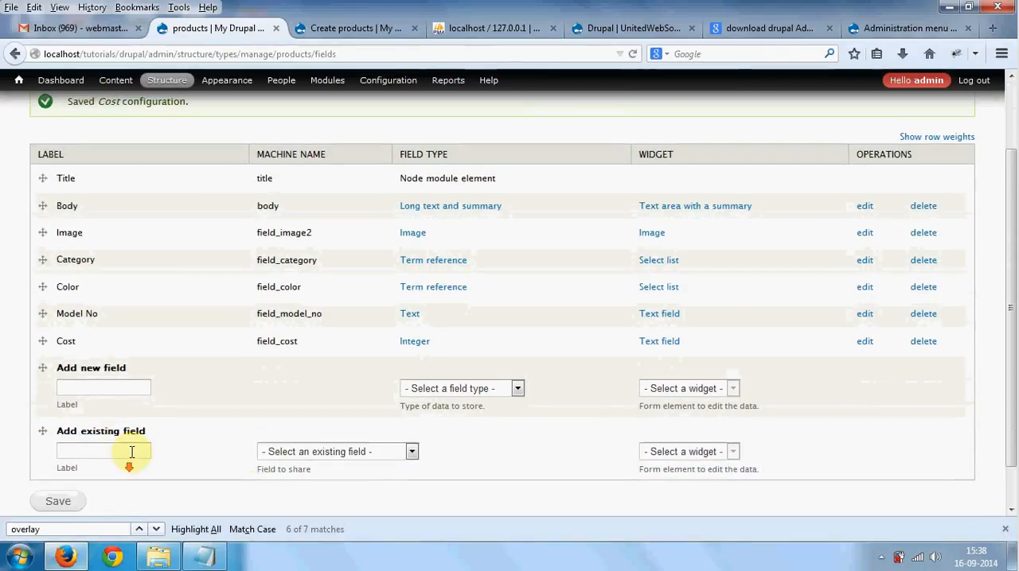
pyautogui.click(87, 391)
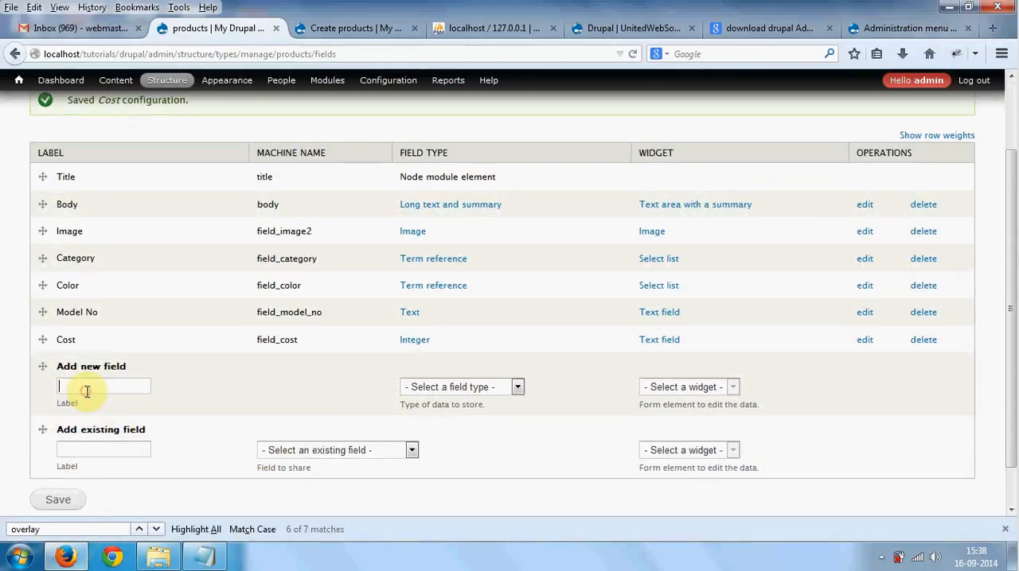
pyautogui.click(438, 389)
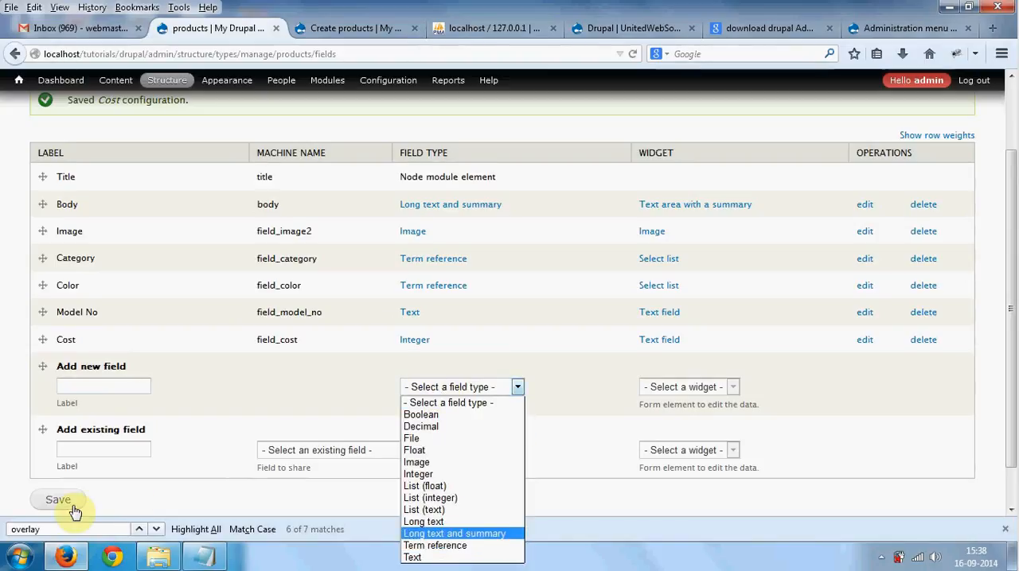
pyautogui.click(195, 390)
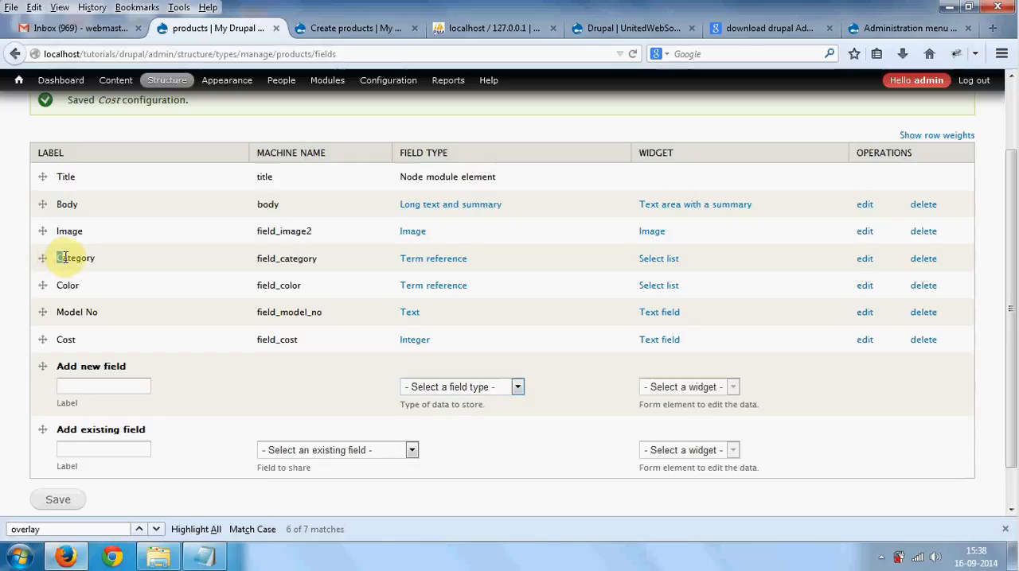
# - Check the Category and Color fields against the custom taxonomy instructions in the Notepad notes
pyautogui.moveTo(57, 258); pyautogui.dragTo(108, 287)
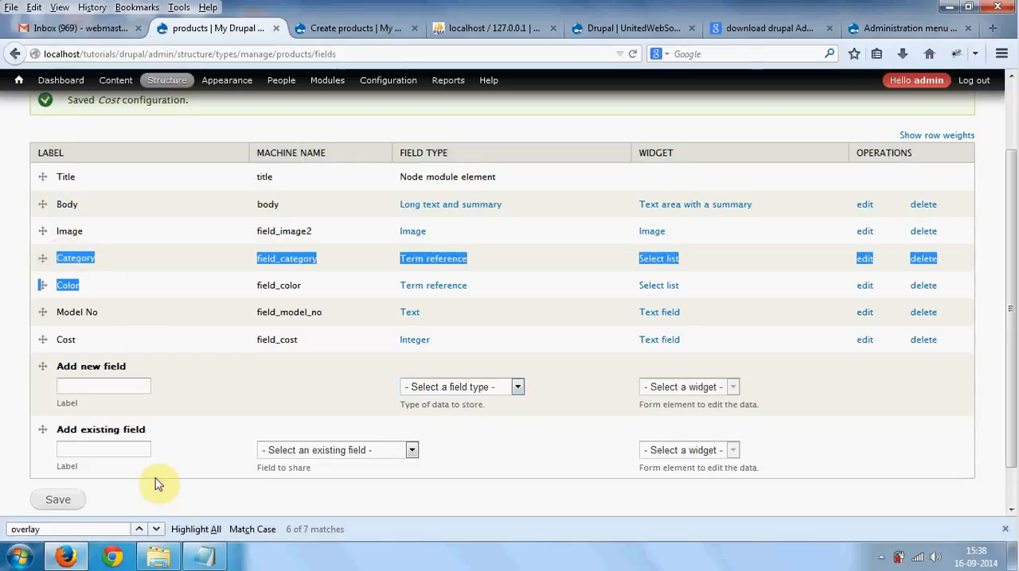
pyautogui.click(205, 557)
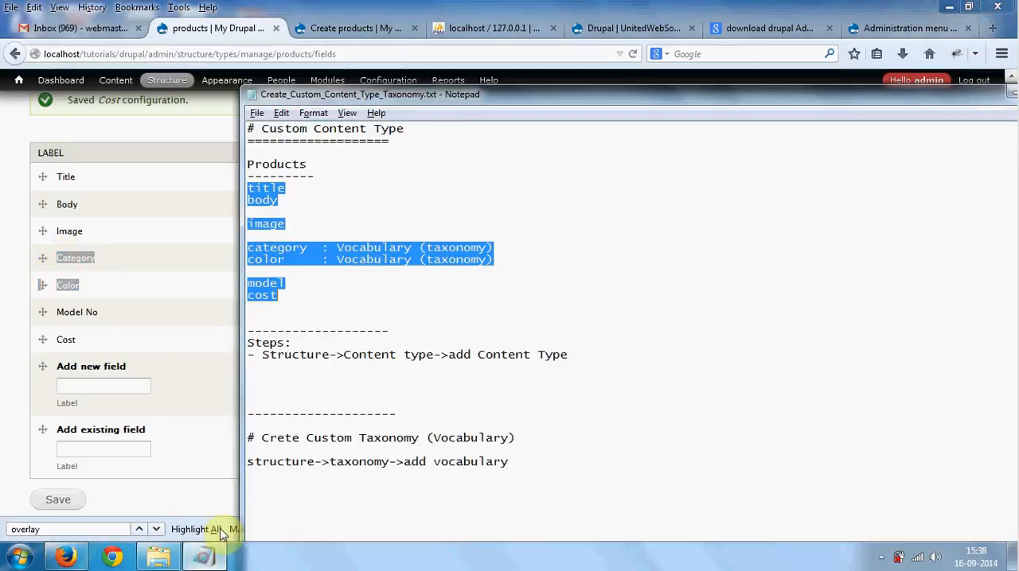
pyautogui.click(608, 463)
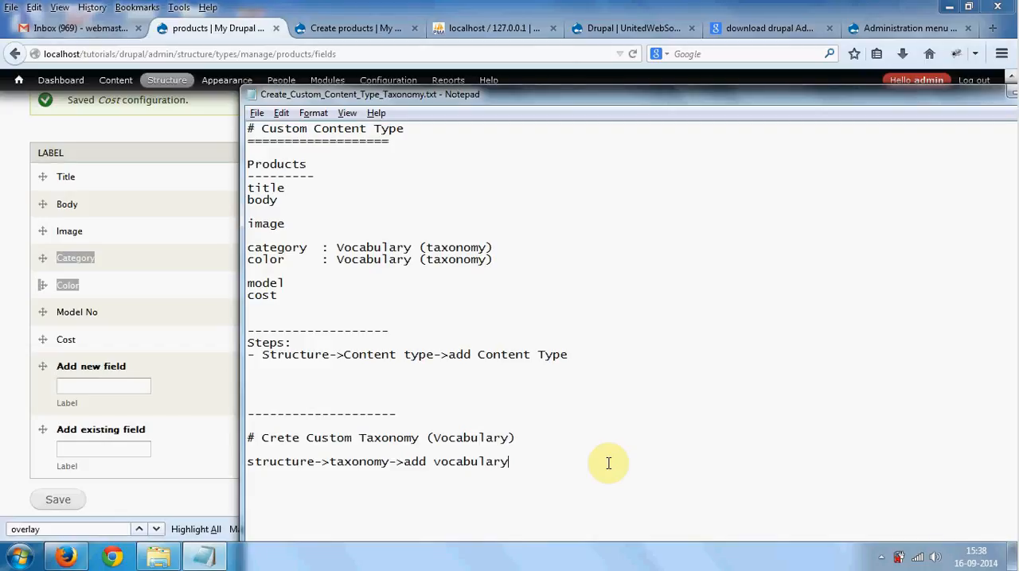
pyautogui.hotkey('alt', 'Tab')
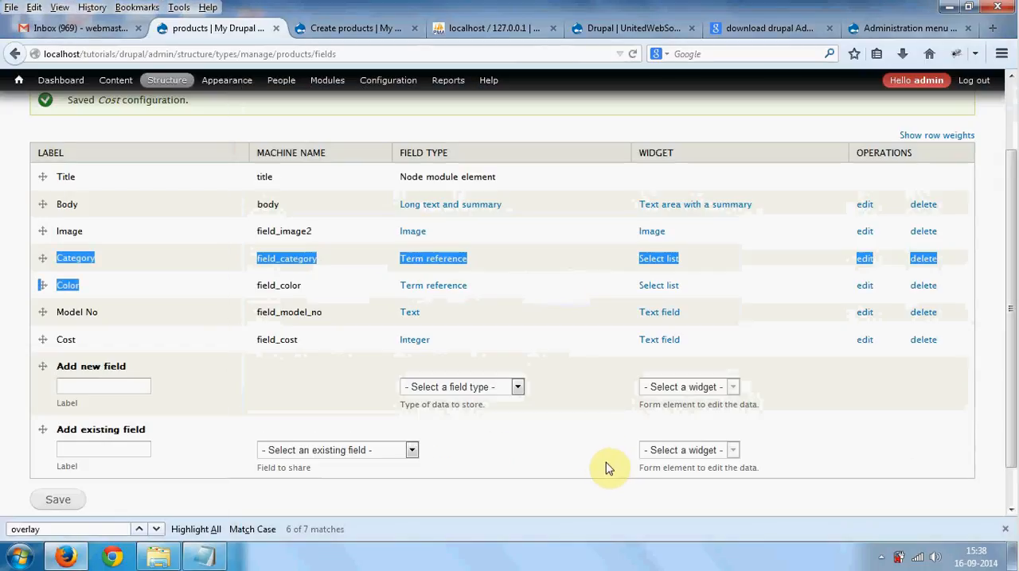
# - Open a fresh Create products form for adding content
pyautogui.click(319, 32)
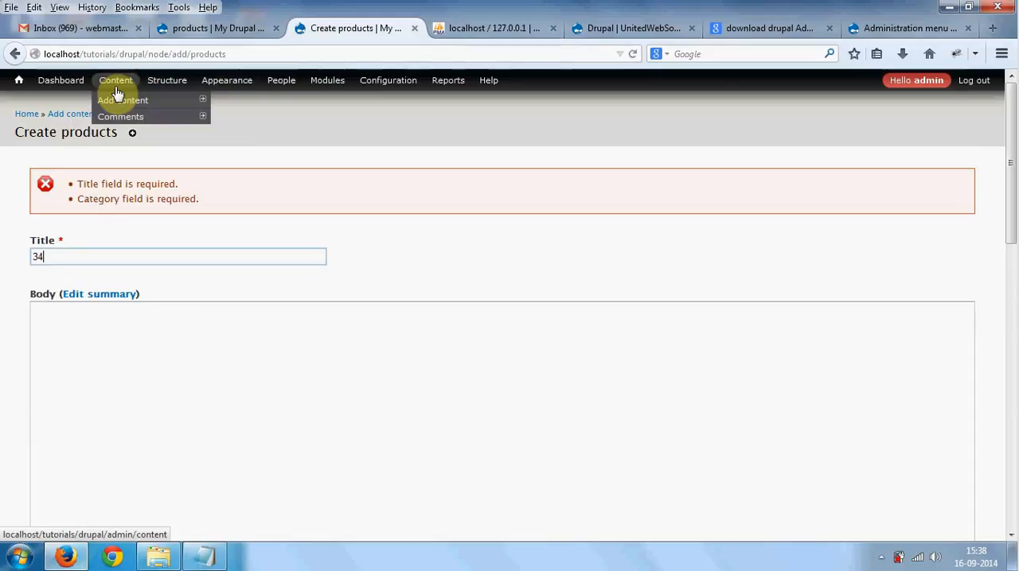
pyautogui.moveTo(120, 101)
pyautogui.click(246, 135)
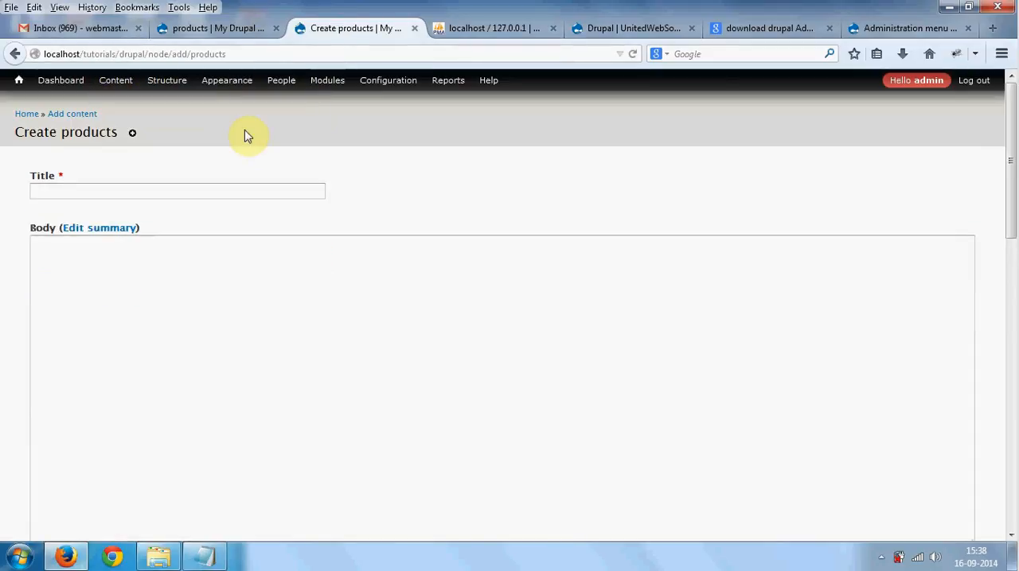
# - Add a separated Notepad section headed "# add data inside custom content type" with the path "content->add content->(content type name)"
pyautogui.click(225, 562)
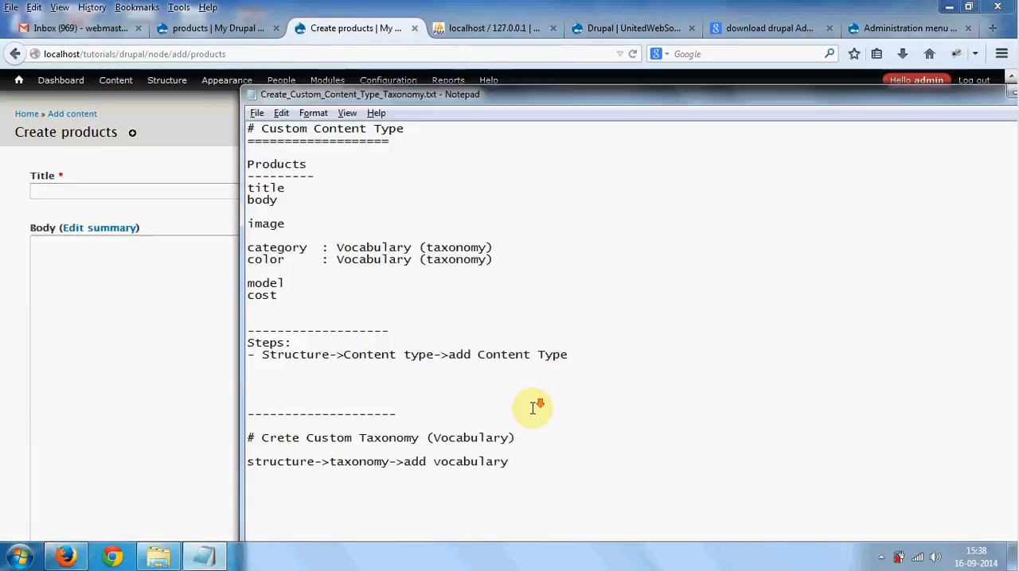
pyautogui.click(464, 416)
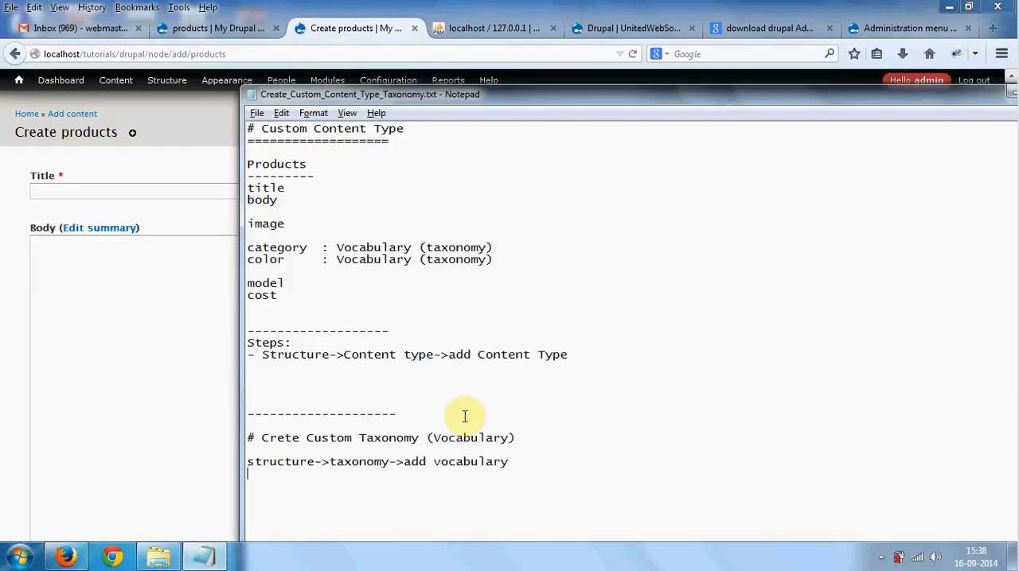
pyautogui.press('Return')
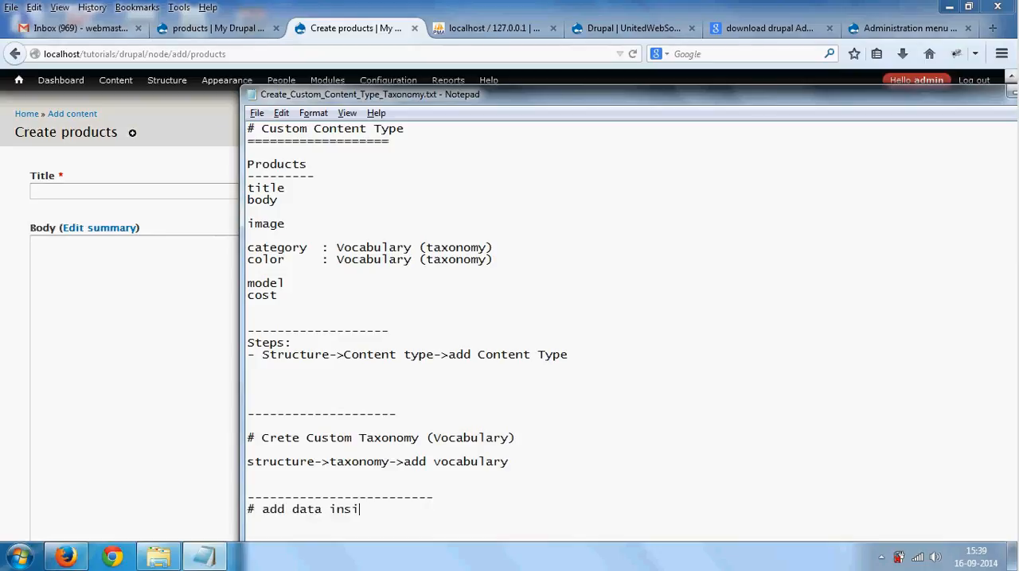
pyautogui.write('custom content type')
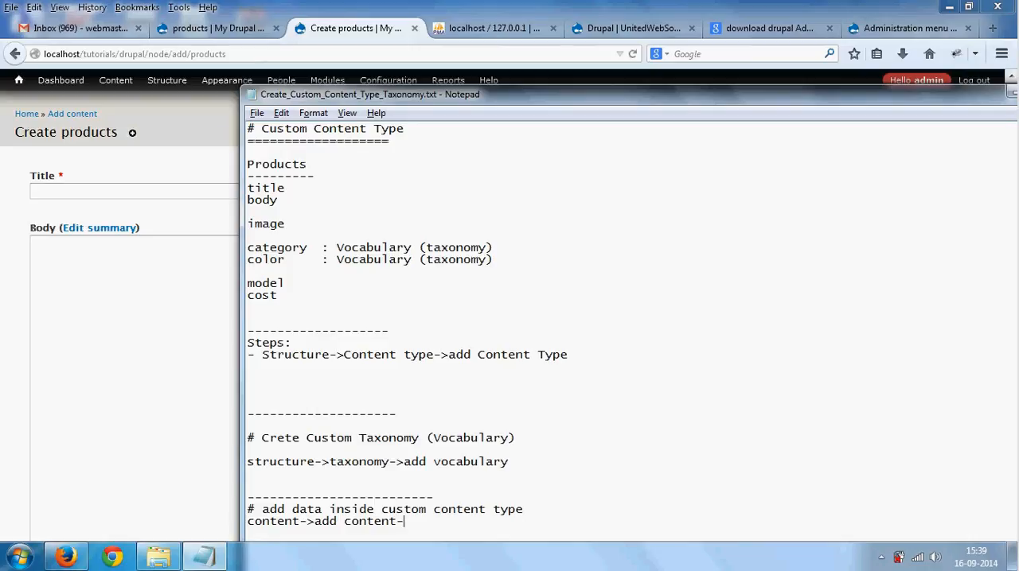
pyautogui.press('Return')
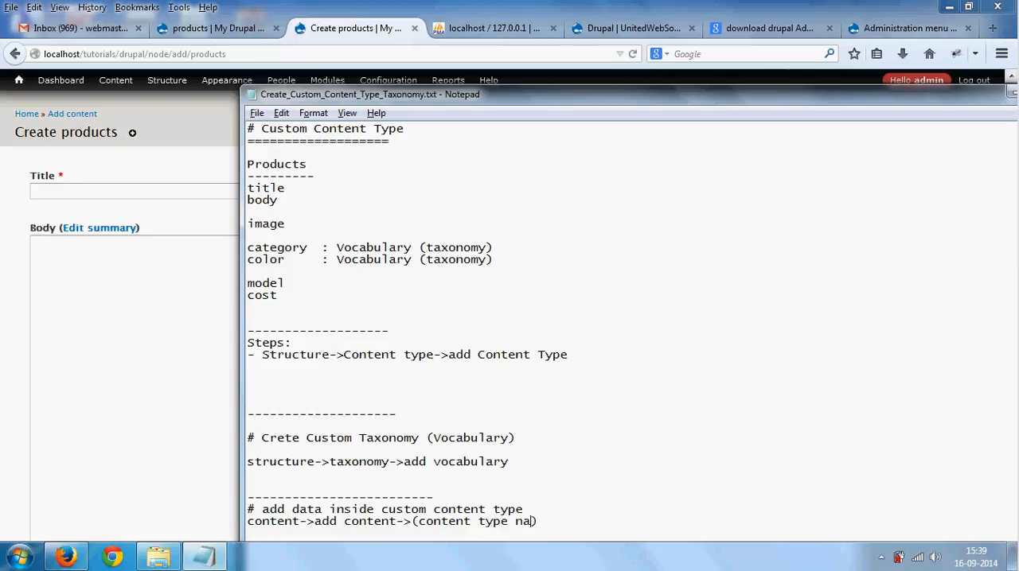
pyautogui.scroll(-7, 629, 318)
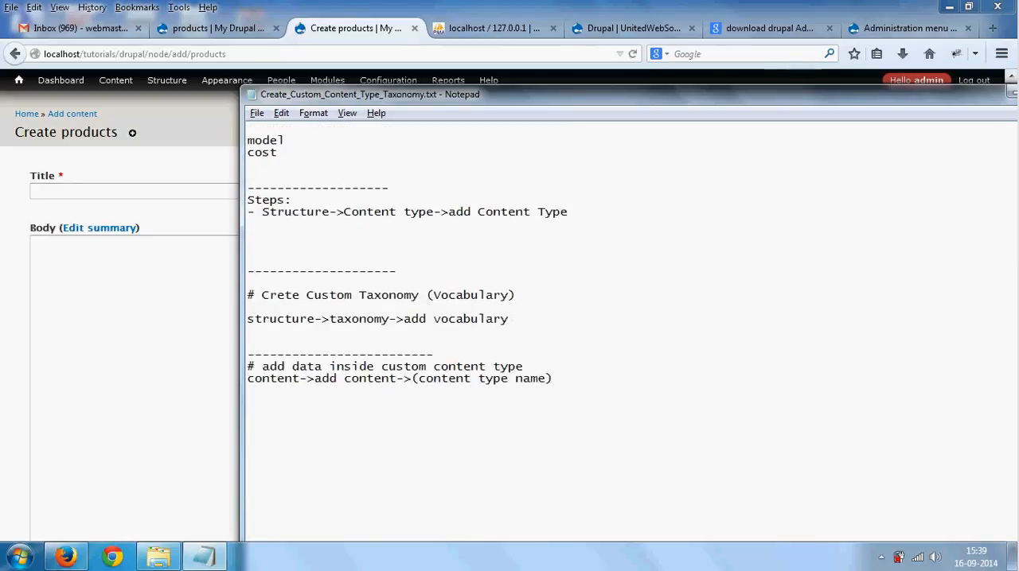
# - Switch back to the Drupal site in the browser and start a new products entry titled "Samsung Galaxy"
pyautogui.moveTo(182, 90)
pyautogui.click(146, 91)
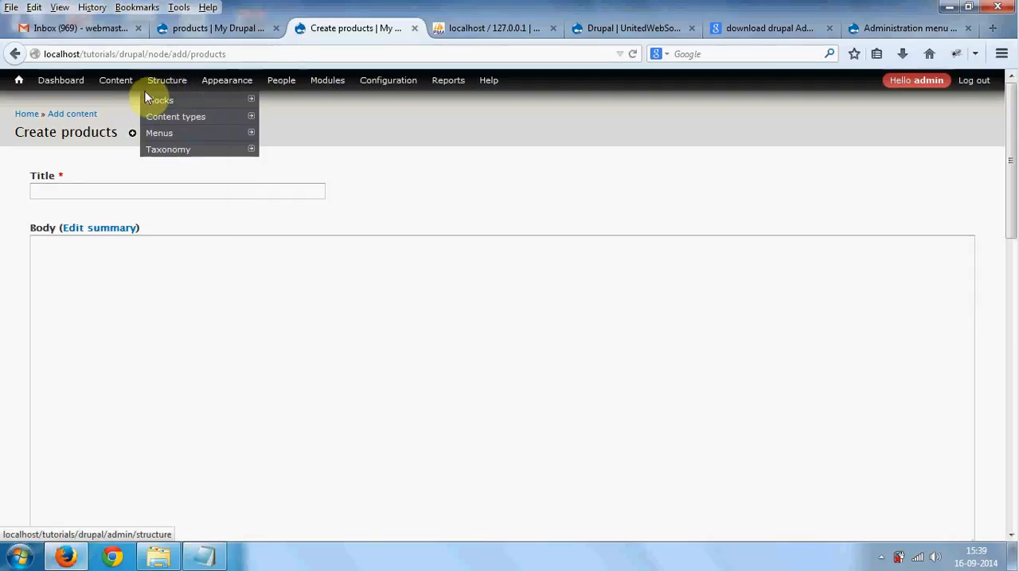
pyautogui.moveTo(134, 91)
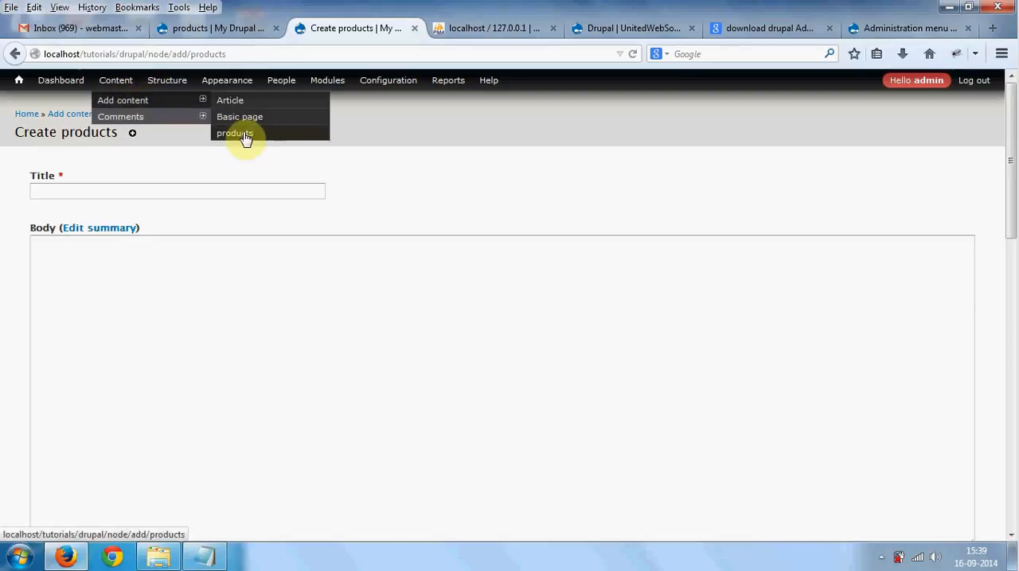
pyautogui.click(246, 137)
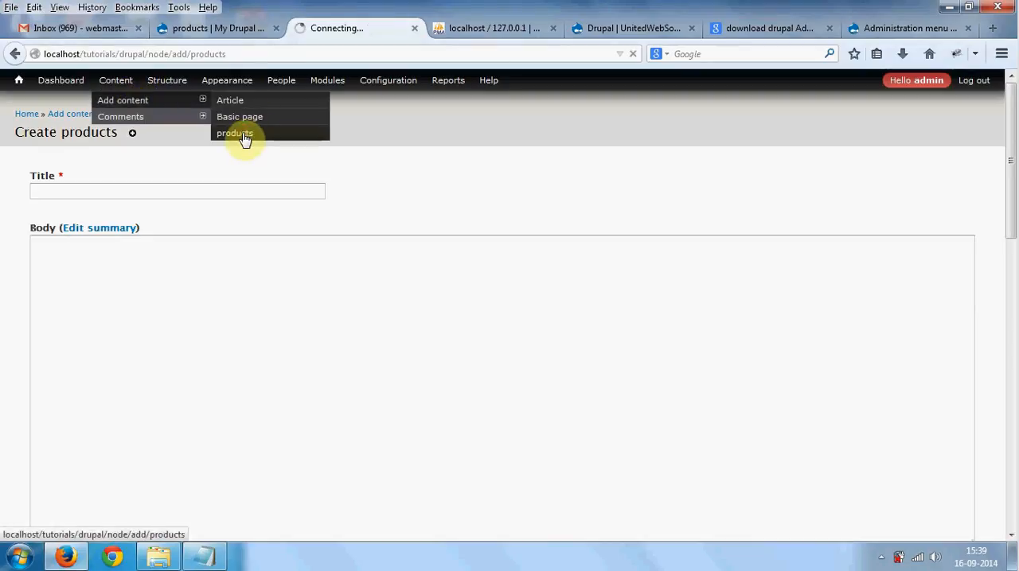
pyautogui.click(170, 184)
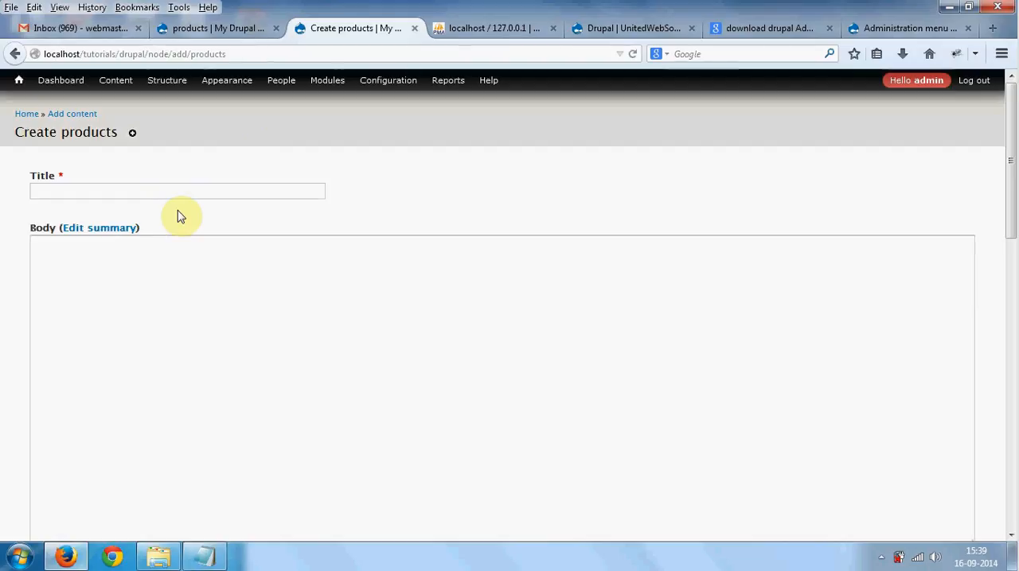
pyautogui.write('Sam')
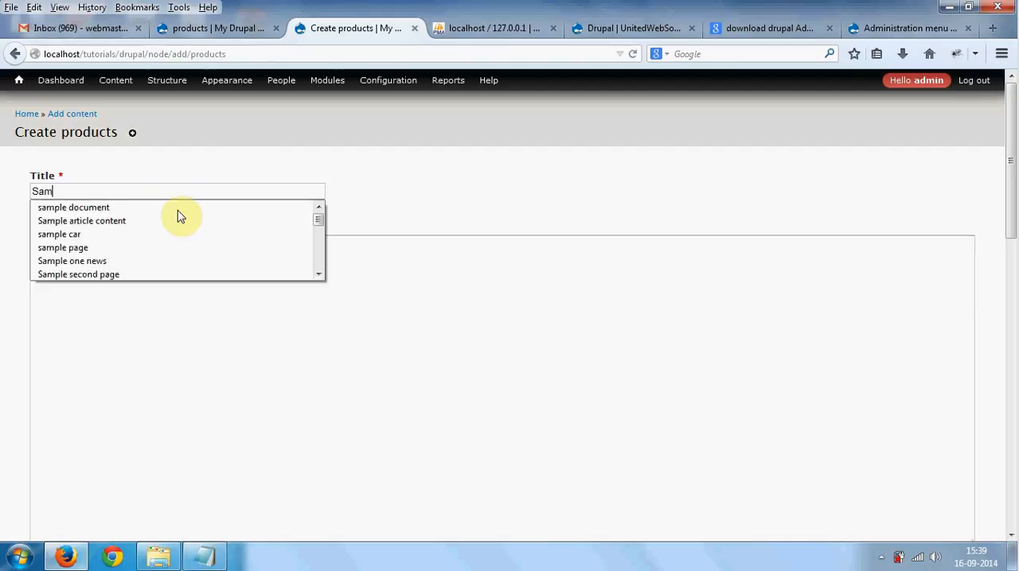
pyautogui.write('sung')
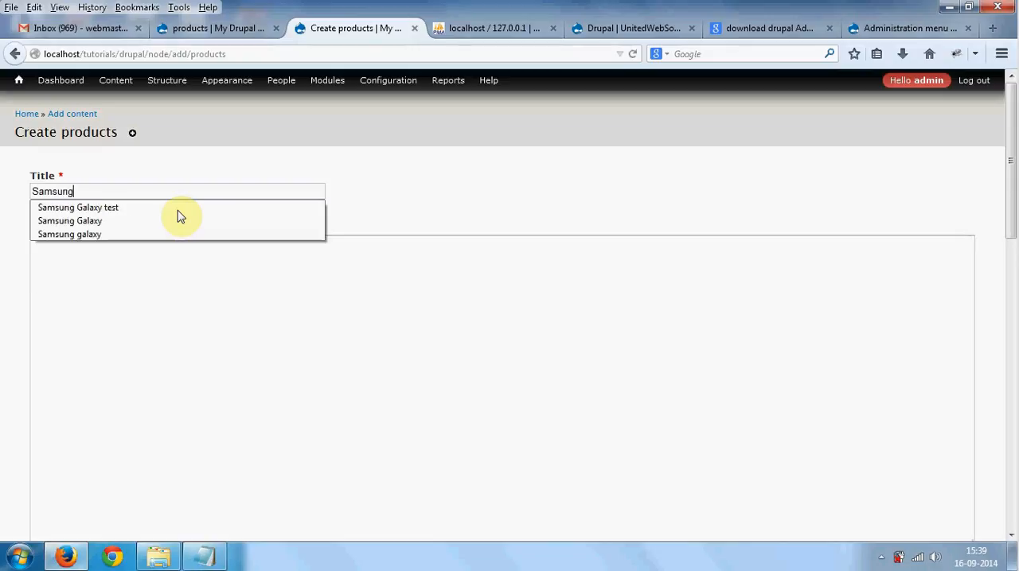
pyautogui.write(' Galaxy')
# - Copy the title text and fill the Body field with repeated copies of "Samsung Galaxy"
pyautogui.hotkey('ctrl', 'a')
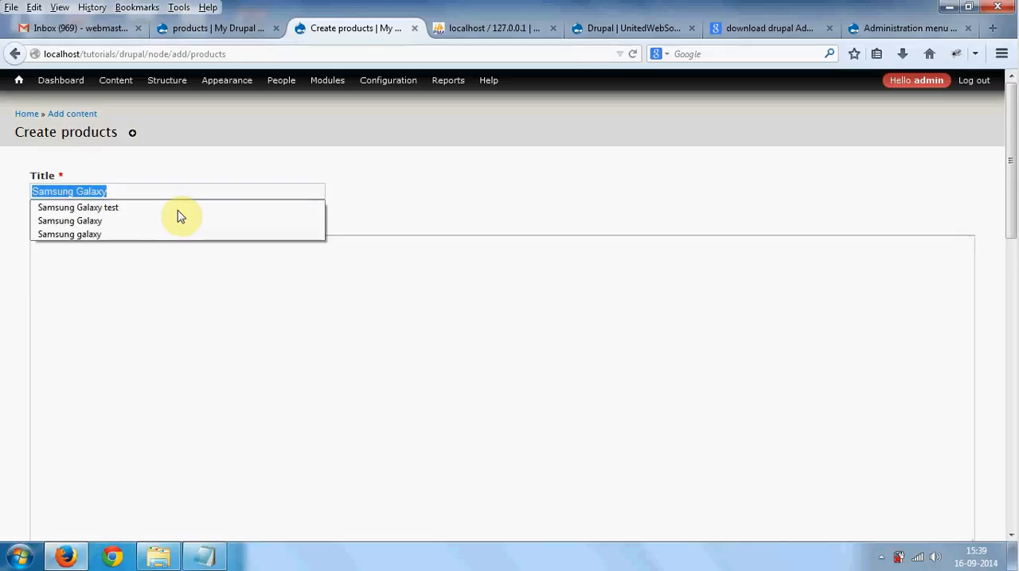
pyautogui.hotkey('ctrl', 'c')
pyautogui.click(205, 348)
pyautogui.hotkey('ctrl', 'v')
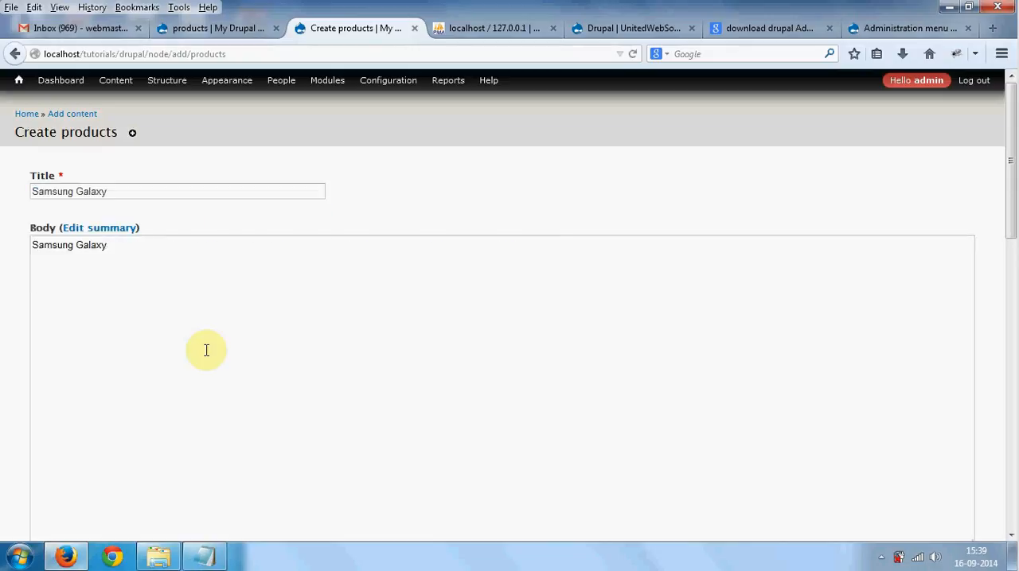
pyautogui.hotkey('ctrl', 'v')
pyautogui.hotkey('ctrl', 'v')
pyautogui.hotkey('ctrl', 'v')
pyautogui.hotkey('ctrl', 'v')
pyautogui.hotkey('ctrl', 'v')
pyautogui.hotkey('ctrl', 'v')
pyautogui.hotkey('ctrl', 'v')
pyautogui.hotkey('ctrl', 'v')
pyautogui.hotkey('ctrl', 'v')
pyautogui.hotkey('ctrl', 'v')
pyautogui.hotkey('ctrl', 'v')
pyautogui.hotkey('ctrl', 'v')
pyautogui.hotkey('ctrl', 'v')
pyautogui.hotkey('ctrl', 'v')
pyautogui.hotkey('ctrl', 'v')
pyautogui.hotkey('ctrl', 'v')
pyautogui.hotkey('ctrl', 'v')
pyautogui.hotkey('ctrl', 'v')
pyautogui.hotkey('ctrl', 'v')
pyautogui.hotkey('ctrl', 'v')
pyautogui.hotkey('ctrl', 'v')
# - Choose Lighthouse.jpg from Sample Pictures as the product image and upload it
pyautogui.scroll(-8, 206, 350)
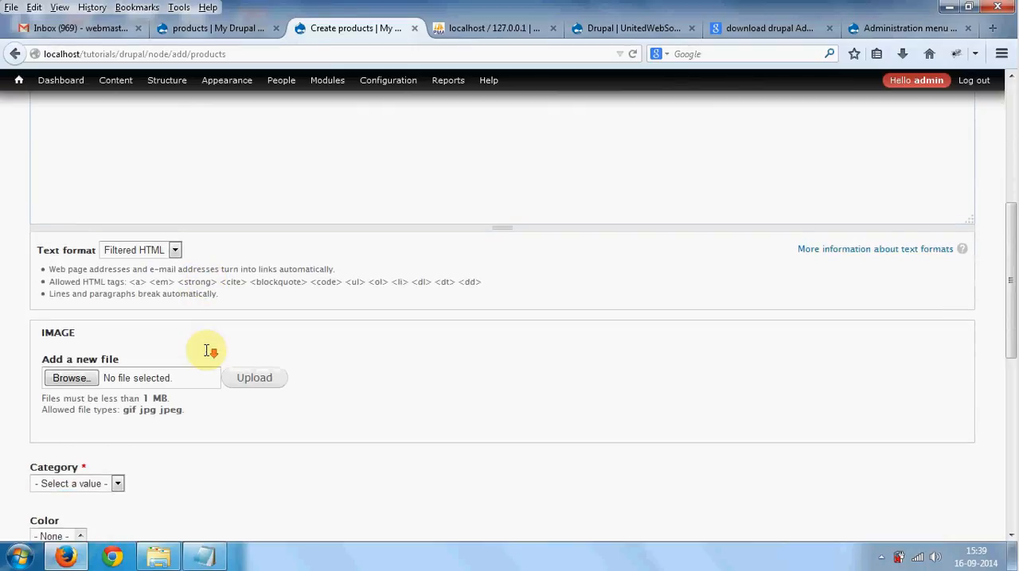
pyautogui.click(70, 364)
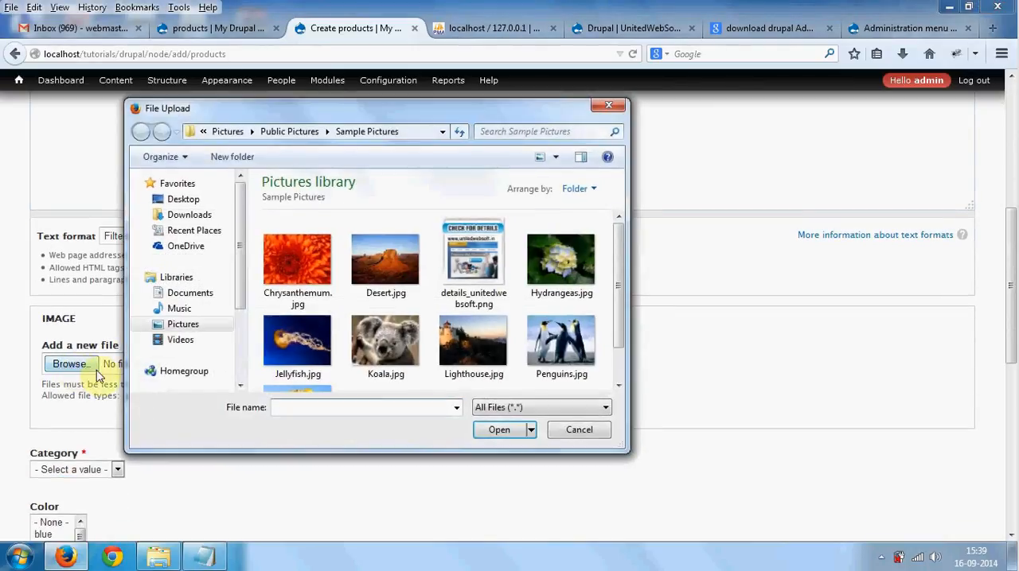
pyautogui.click(387, 350)
pyautogui.scroll(-1, 393, 353)
pyautogui.scroll(1, 398, 342)
pyautogui.click(470, 283)
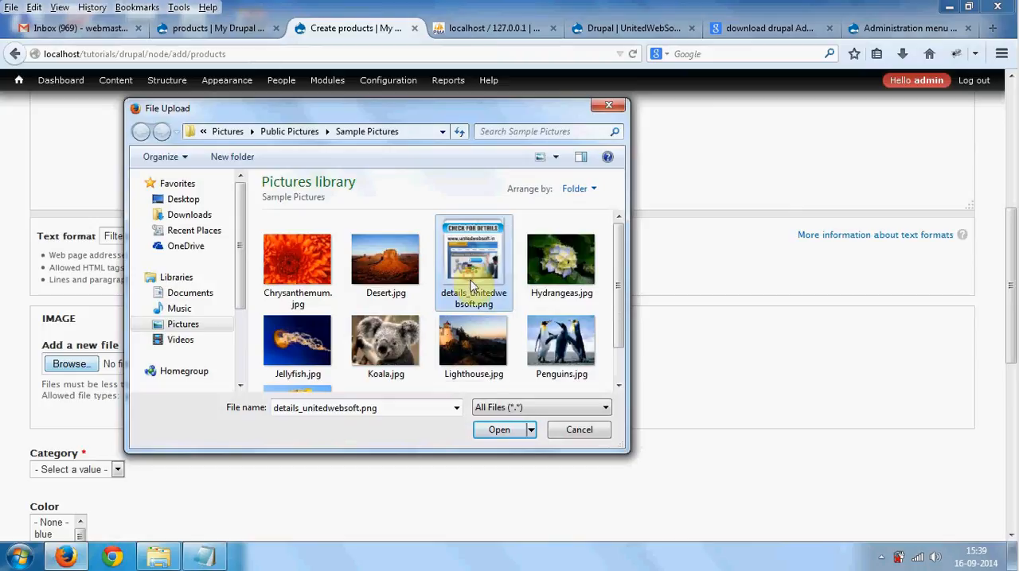
pyautogui.click(493, 359)
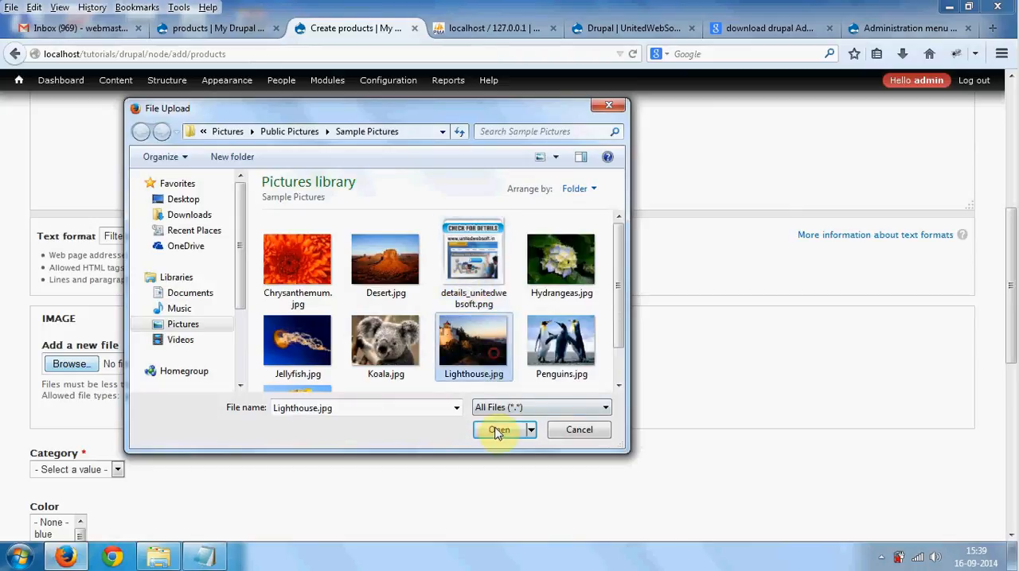
pyautogui.click(499, 430)
pyautogui.scroll(-1, 280, 350)
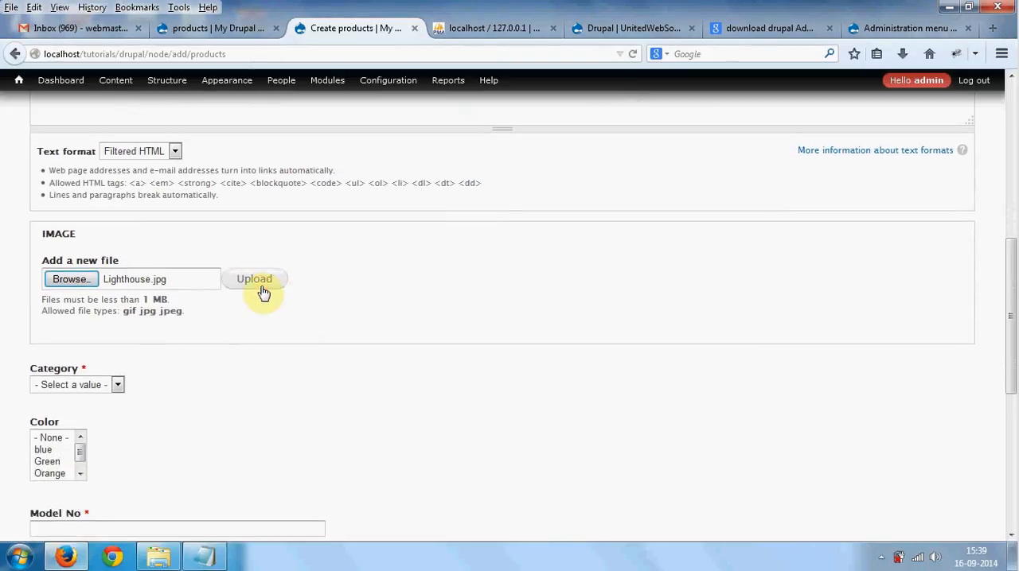
pyautogui.click(261, 288)
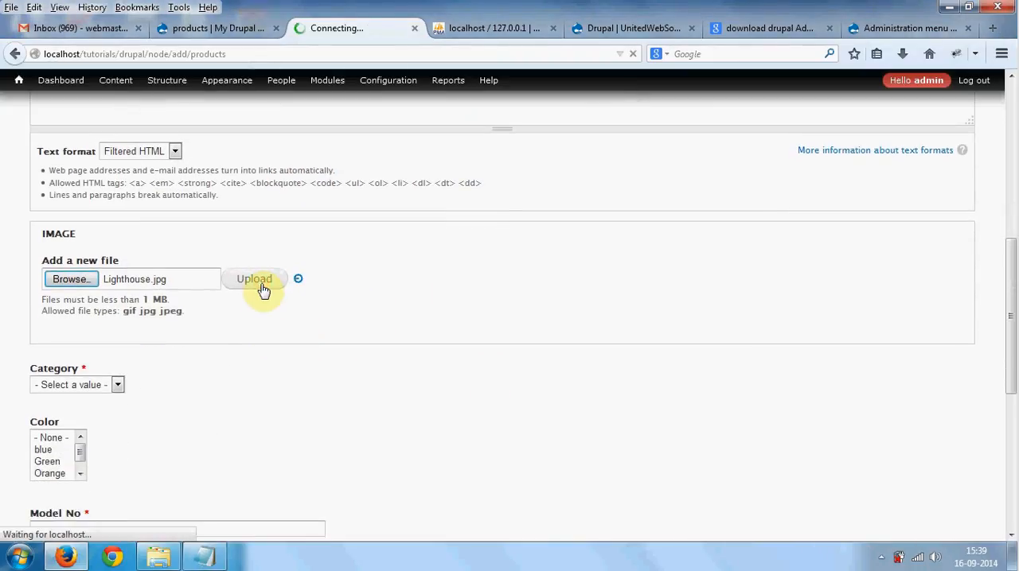
# - Set the product's Category to Mobile and select blue, Green and Orange as its colors
pyautogui.scroll(-2, 265, 291)
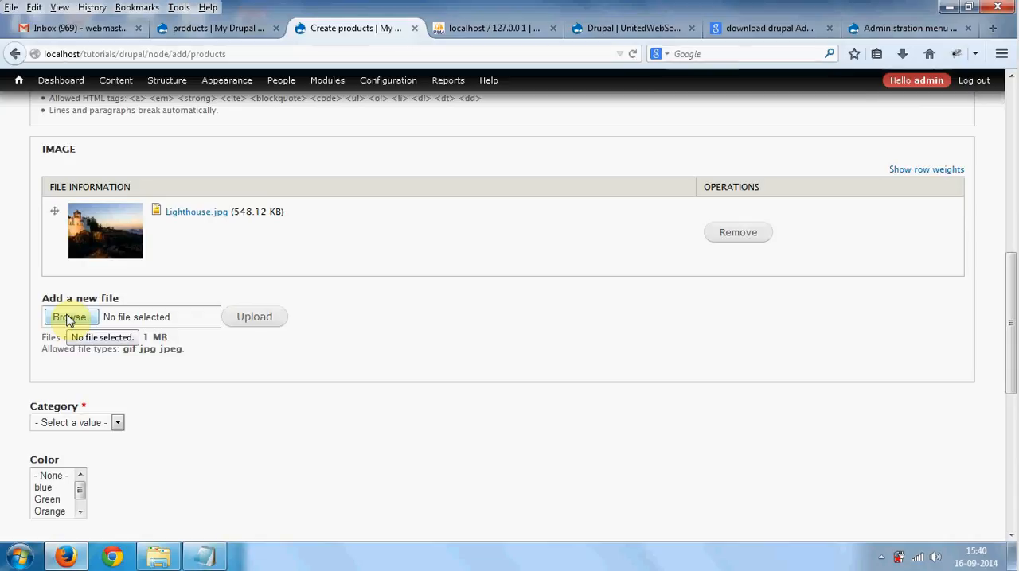
pyautogui.scroll(-2, 67, 318)
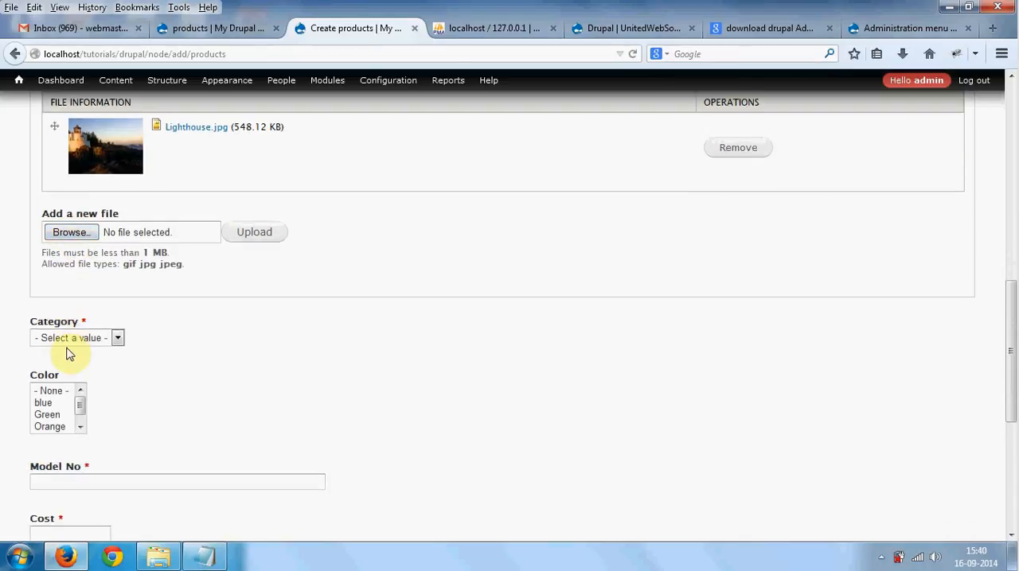
pyautogui.click(68, 341)
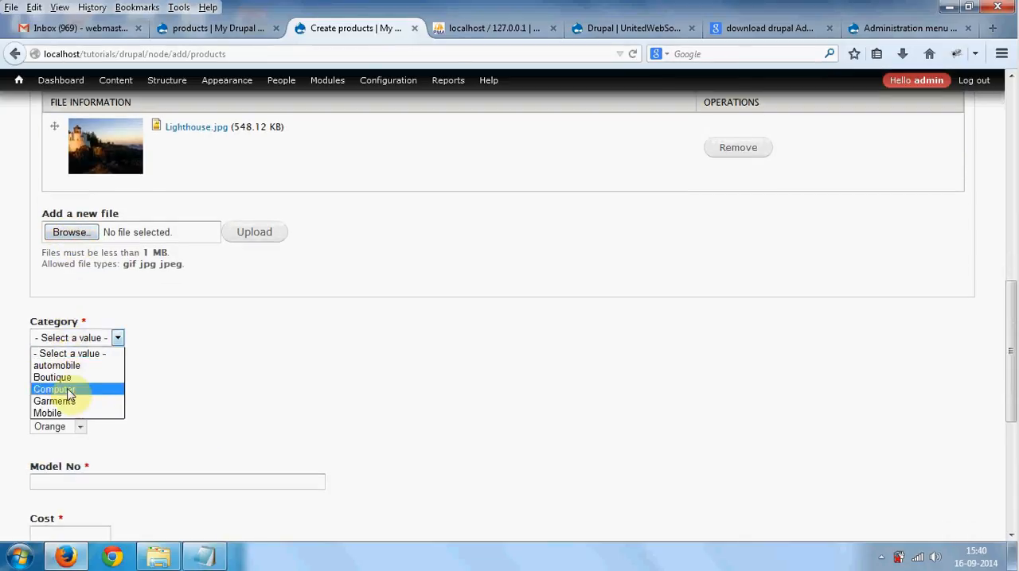
pyautogui.click(70, 413)
pyautogui.scroll(-1, 55, 410)
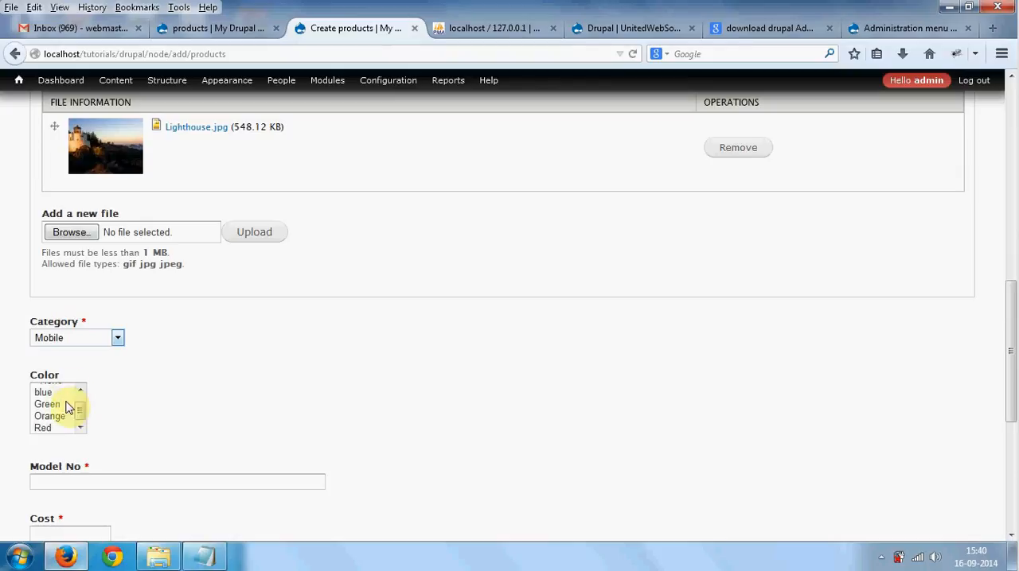
pyautogui.click(46, 393)
pyautogui.keyDown('ctrl'); pyautogui.click(47, 404); pyautogui.keyUp('ctrl')
pyautogui.keyDown('ctrl'); pyautogui.click(50, 416); pyautogui.keyUp('ctrl')
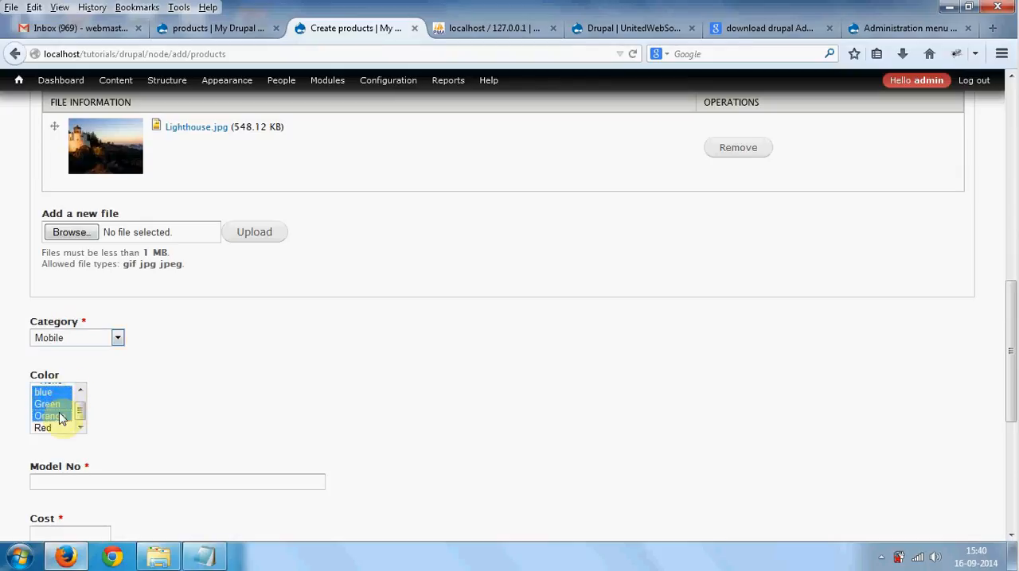
# - Enter SMH as the Model No and 23000 as the Cost, and save the product
pyautogui.scroll(-1, 156, 379)
pyautogui.scroll(-2, 157, 380)
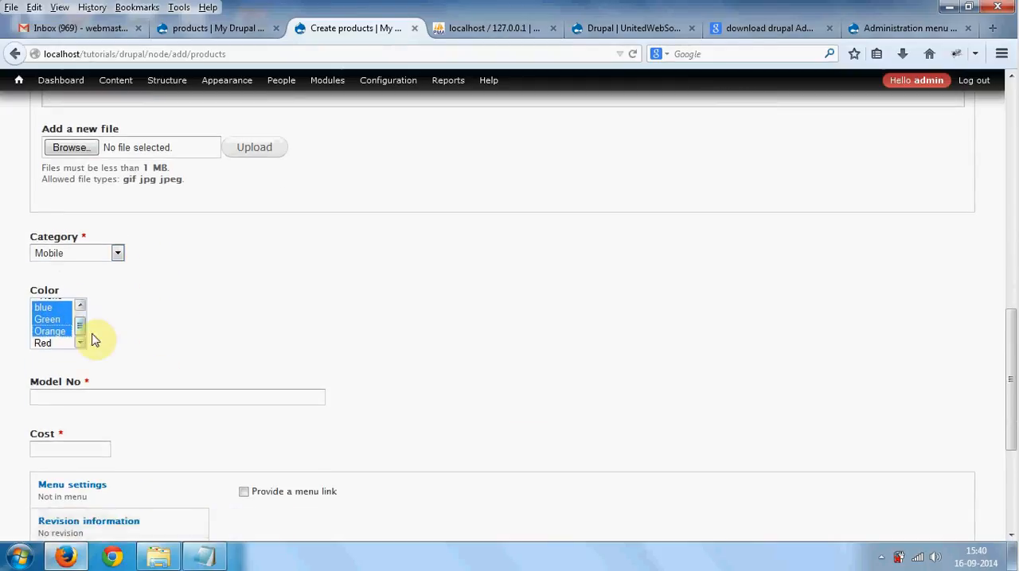
pyautogui.scroll(-3, 96, 340)
pyautogui.click(92, 313)
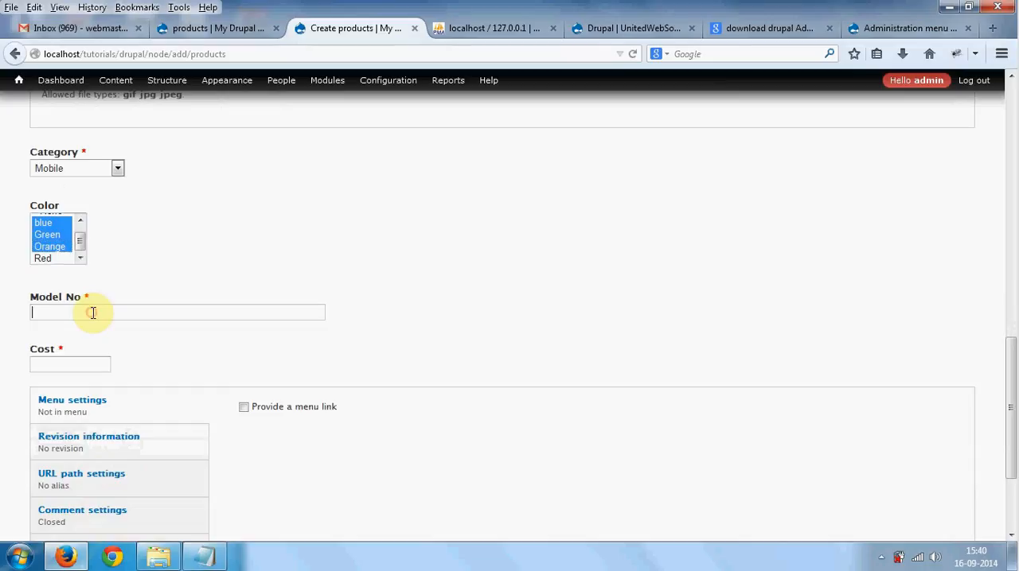
pyautogui.write('SMH')
pyautogui.press('Tab')
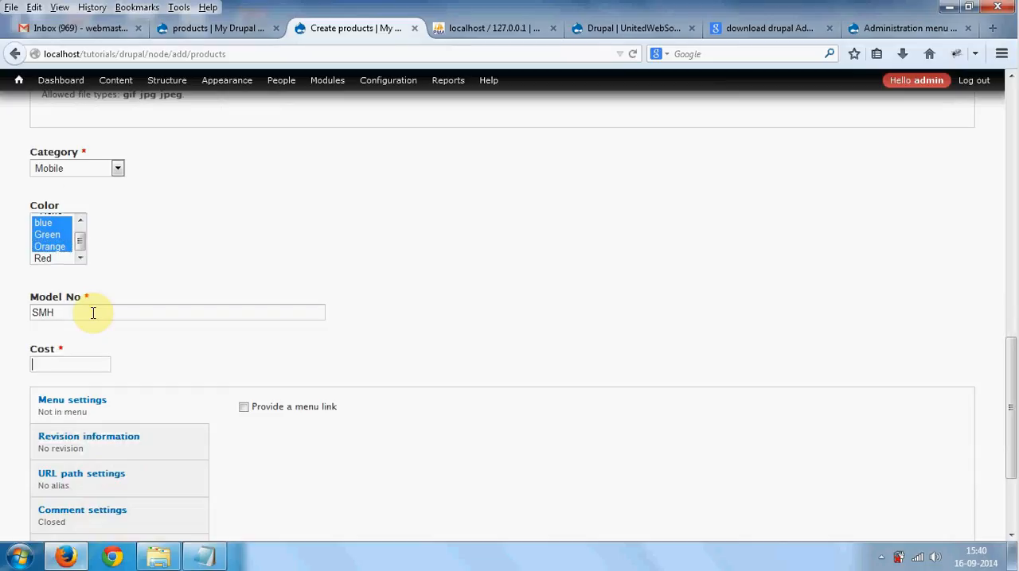
pyautogui.write('23000')
pyautogui.scroll(-3, 92, 312)
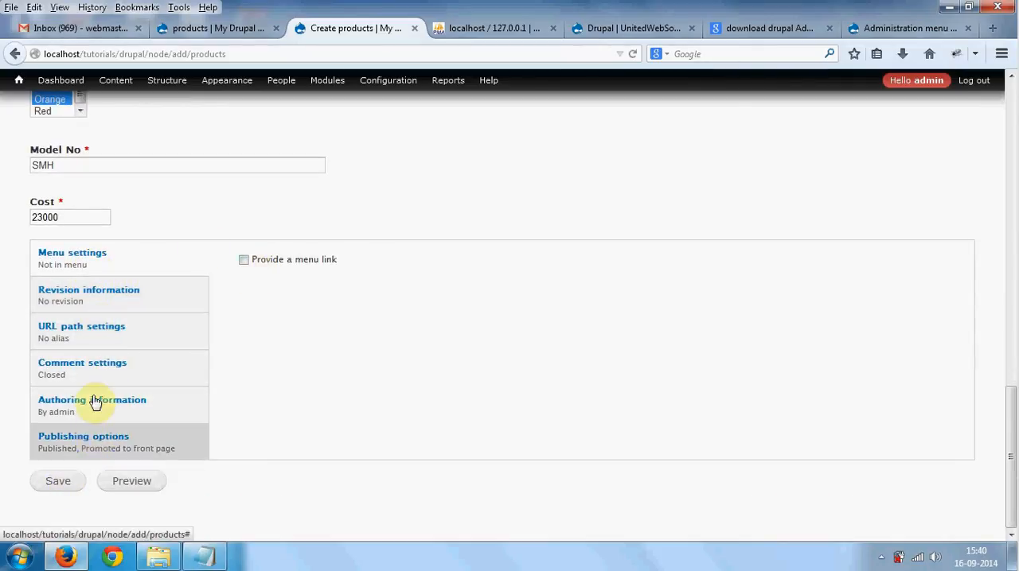
pyautogui.click(52, 485)
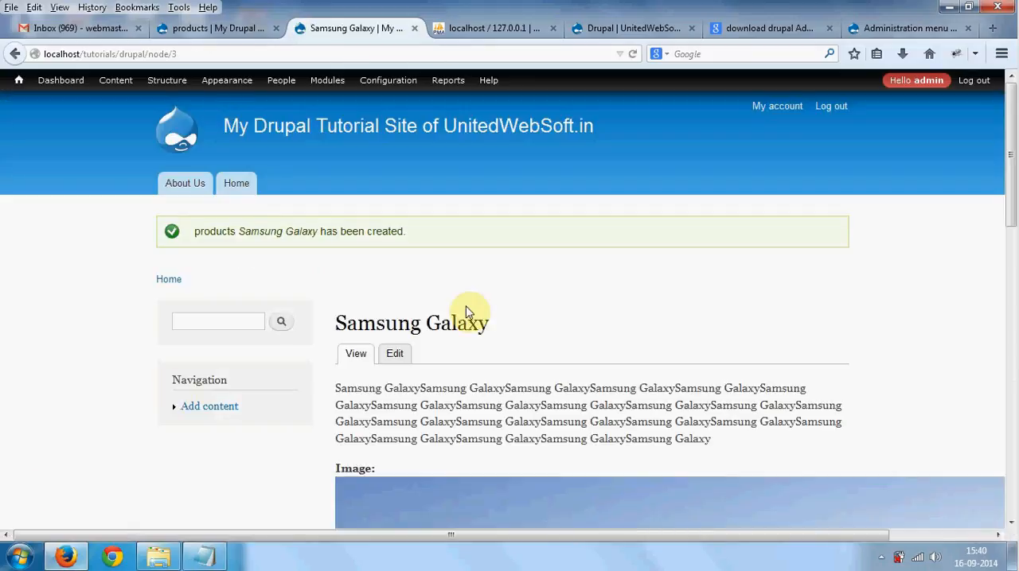
# - Review the body and image on the saved Samsung Galaxy page and open a new Create products form
pyautogui.scroll(-8, 468, 311)
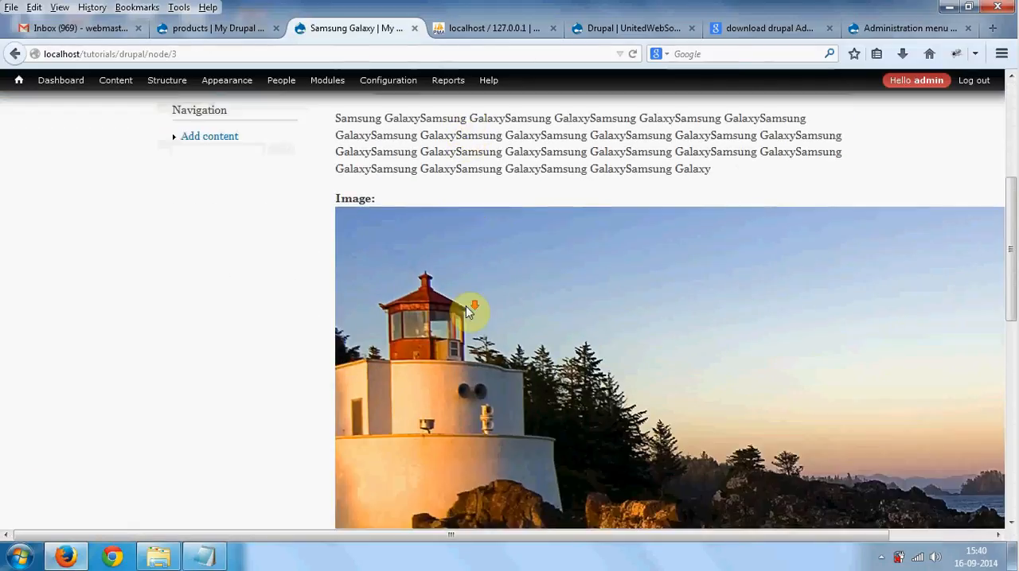
pyautogui.scroll(-4, 468, 311)
pyautogui.scroll(10, 438, 379)
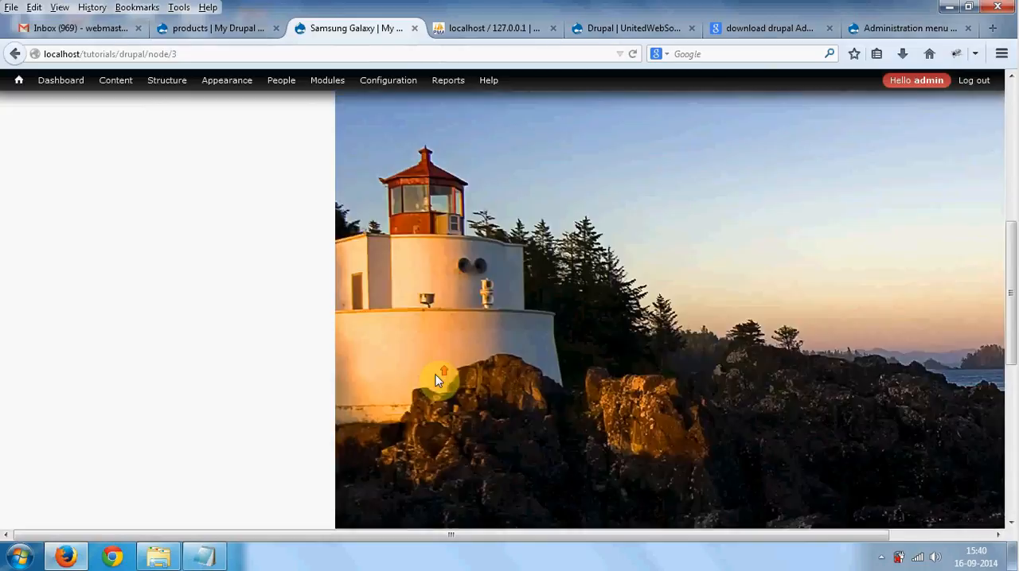
pyautogui.scroll(3, 438, 379)
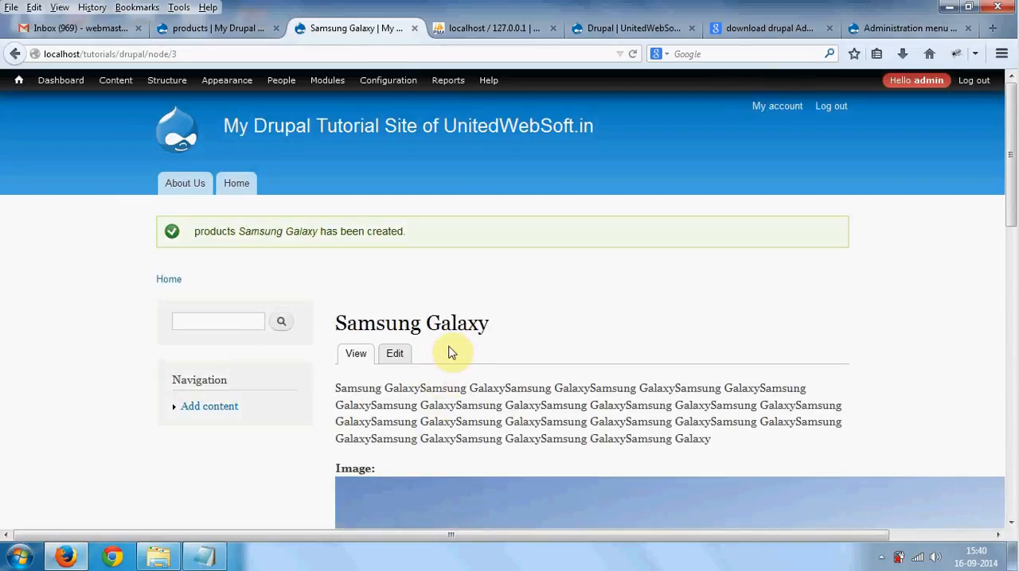
pyautogui.moveTo(128, 89)
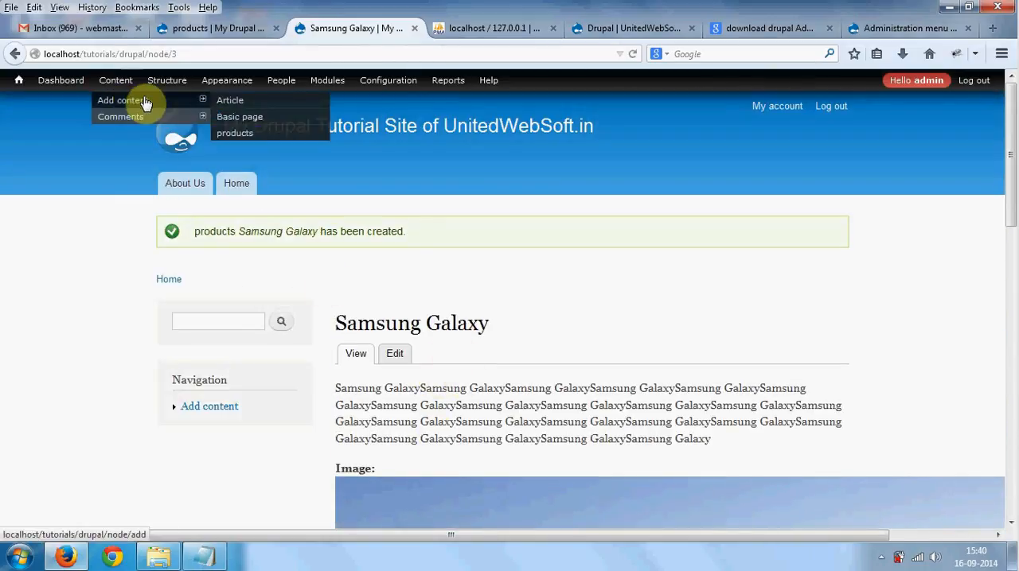
pyautogui.click(235, 137)
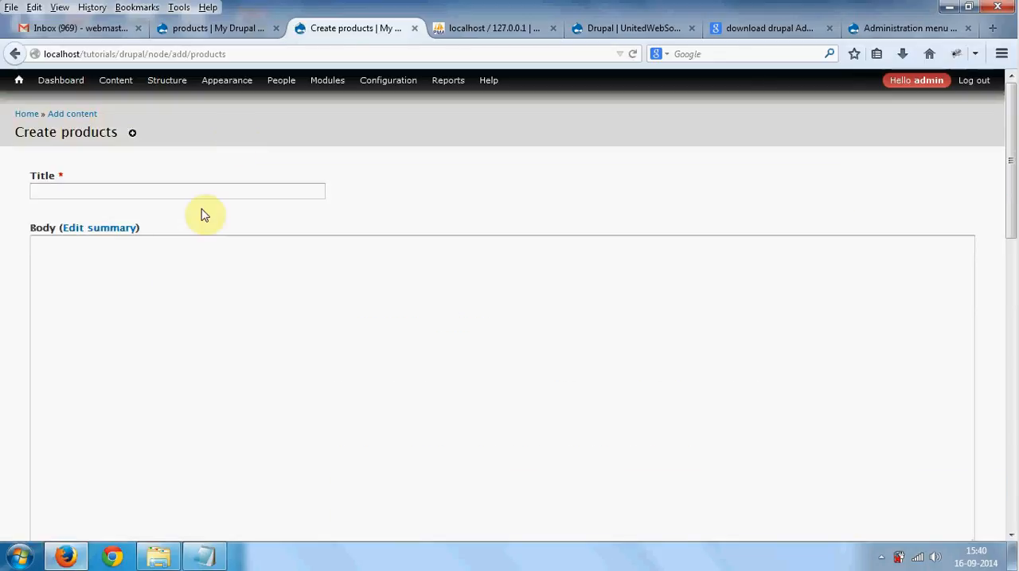
# - Enter Nokia Lumia as the new product's title
pyautogui.click(199, 198)
pyautogui.write('No')
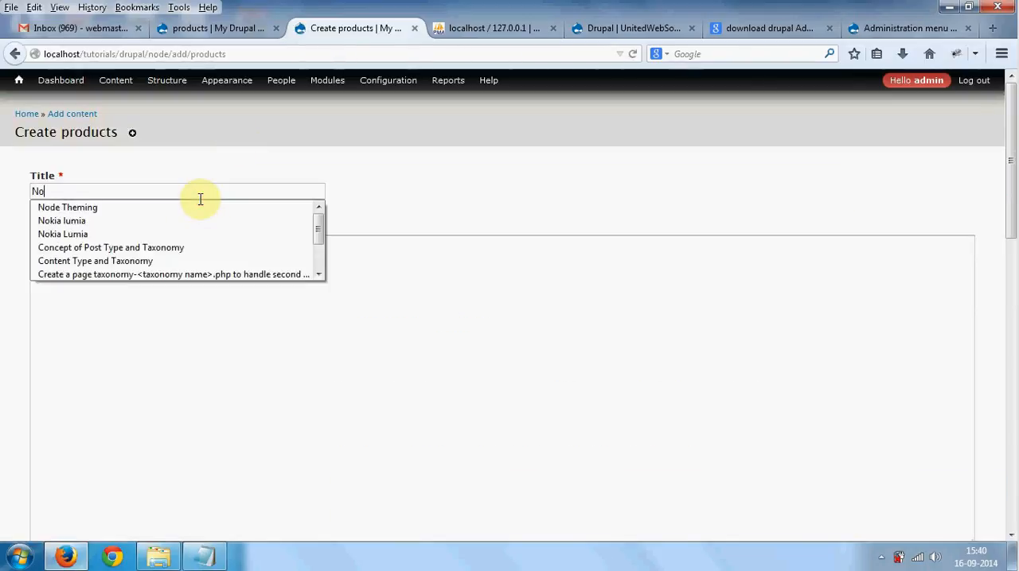
pyautogui.press('BackSpace')
pyautogui.write('ki')
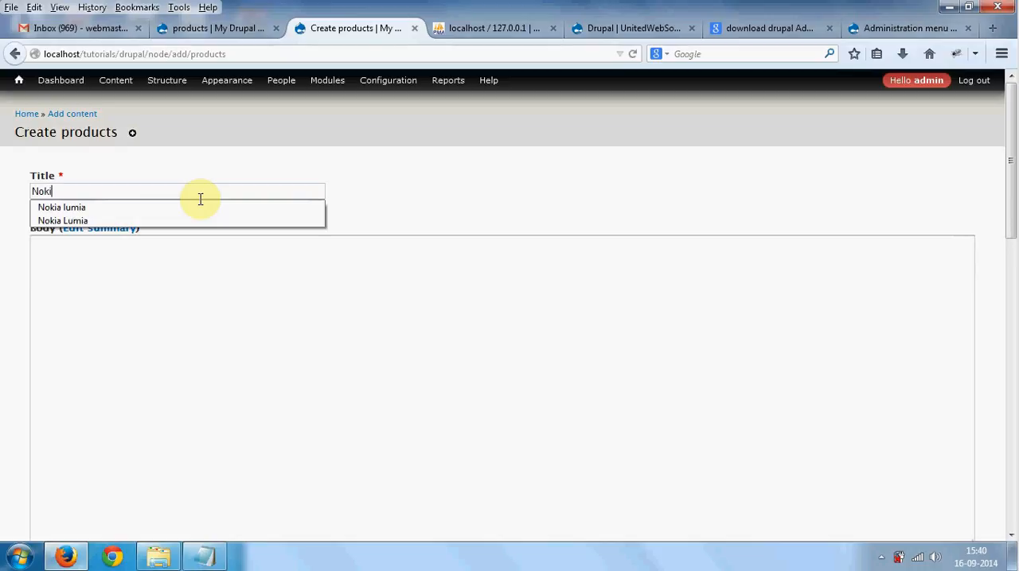
pyautogui.write('a Lumia')
# - Copy the title Nokia Lumia and fill the product's Body with it repeated many times
pyautogui.hotkey('ctrl', 'a')
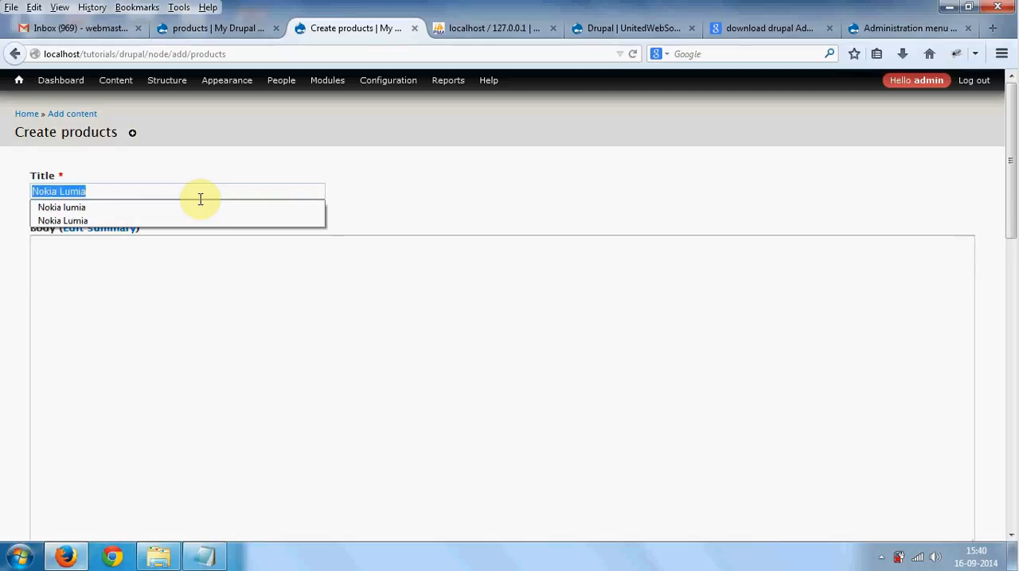
pyautogui.press('Tab')
pyautogui.press('Tab')
pyautogui.hotkey('ctrl', 'v')
pyautogui.hotkey('ctrl', 'v')
pyautogui.hotkey('ctrl', 'v')
pyautogui.hotkey('ctrl', 'v')
pyautogui.hotkey('ctrl', 'v')
pyautogui.hotkey('ctrl', 'v')
pyautogui.hotkey('ctrl', 'v')
pyautogui.hotkey('ctrl', 'v')
pyautogui.hotkey('ctrl', 'v')
pyautogui.hotkey('ctrl', 'v')
pyautogui.hotkey('ctrl', 'v')
pyautogui.hotkey('ctrl', 'v')
pyautogui.hotkey('ctrl', 'v')
pyautogui.hotkey('ctrl', 'v')
pyautogui.hotkey('ctrl', 'v')
pyautogui.hotkey('ctrl', 'v')
pyautogui.hotkey('ctrl', 'v')
pyautogui.hotkey('ctrl', 'v')
pyautogui.hotkey('ctrl', 'v')
pyautogui.hotkey('ctrl', 'v')
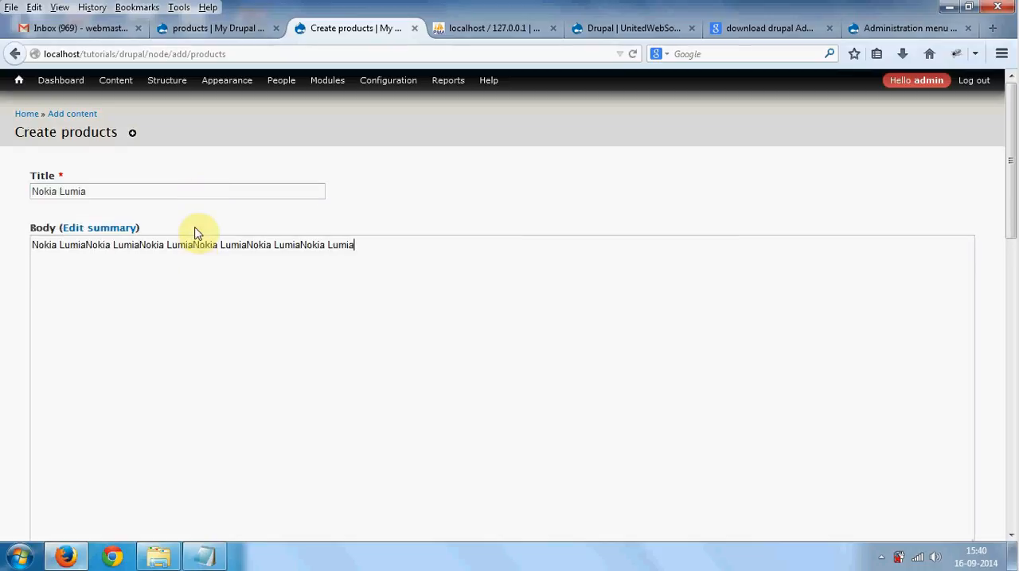
pyautogui.write('v')
# - Choose Desert.jpg from Sample Pictures as the Nokia Lumia image and upload it
pyautogui.scroll(-7, 182, 328)
pyautogui.click(89, 363)
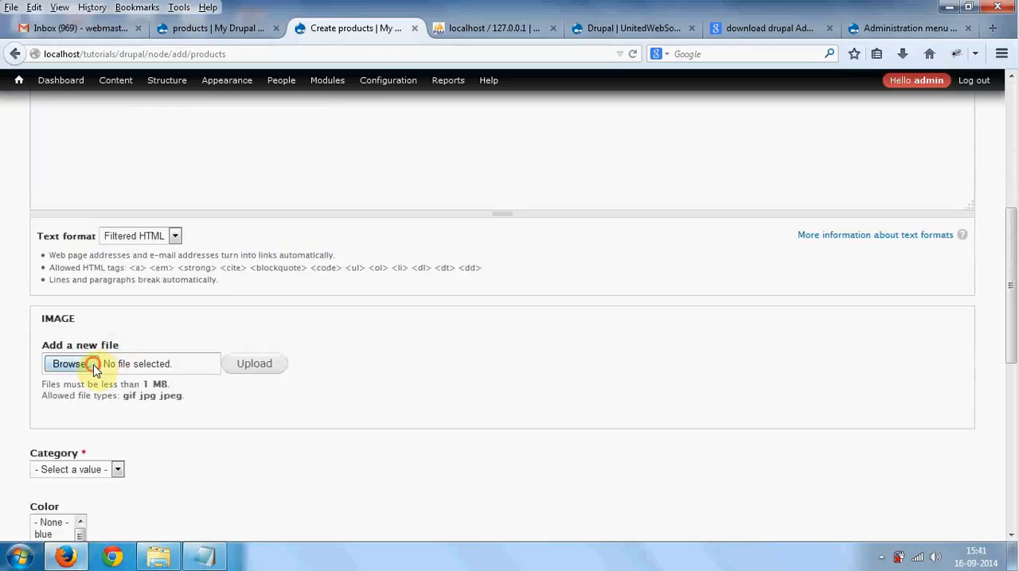
pyautogui.click(378, 263)
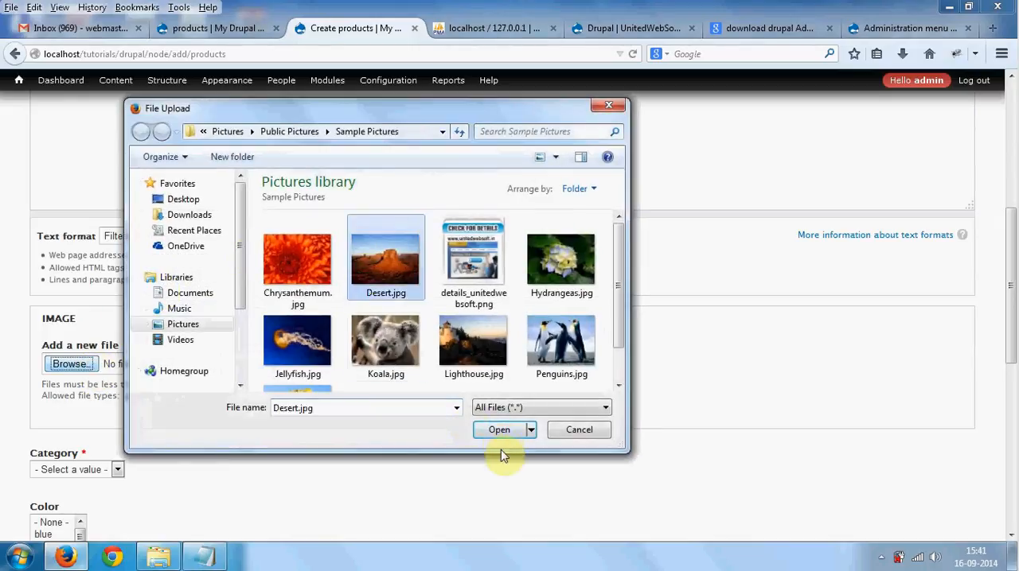
pyautogui.click(502, 434)
pyautogui.click(266, 370)
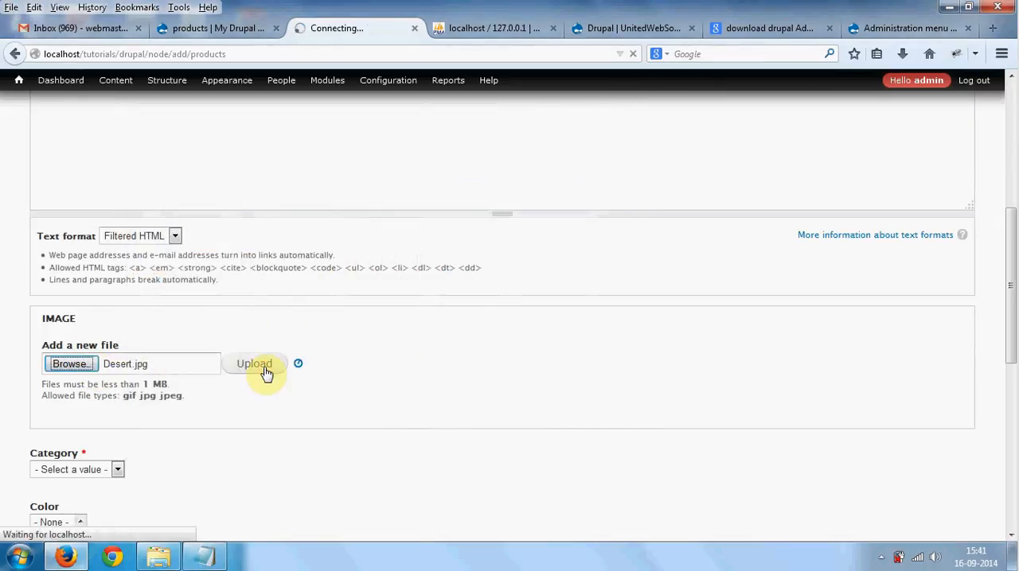
# - Set the Nokia Lumia product's Category to Mobile and select blue and Orange as its colors
pyautogui.scroll(-2, 267, 372)
pyautogui.scroll(-2, 269, 382)
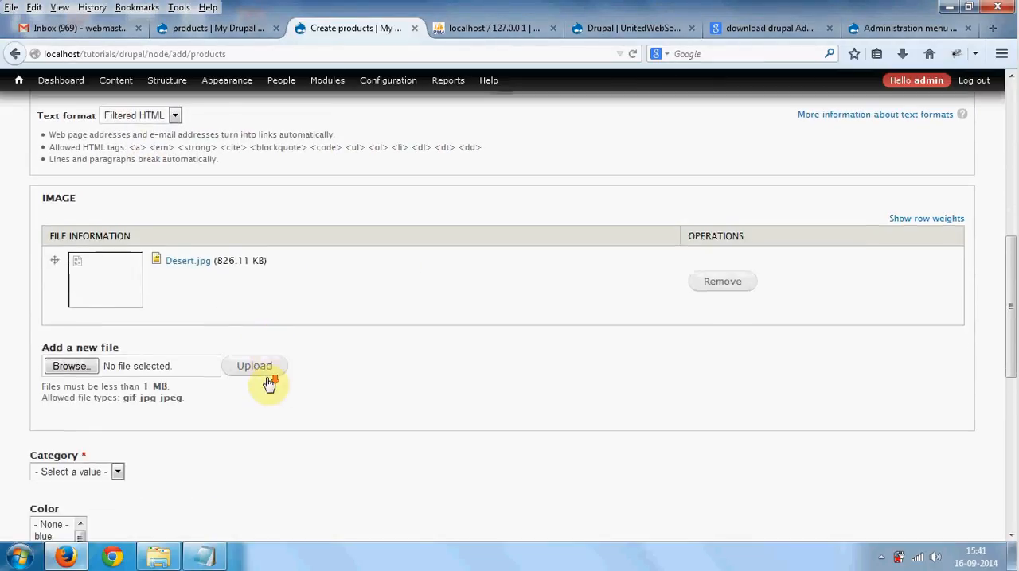
pyautogui.click(72, 423)
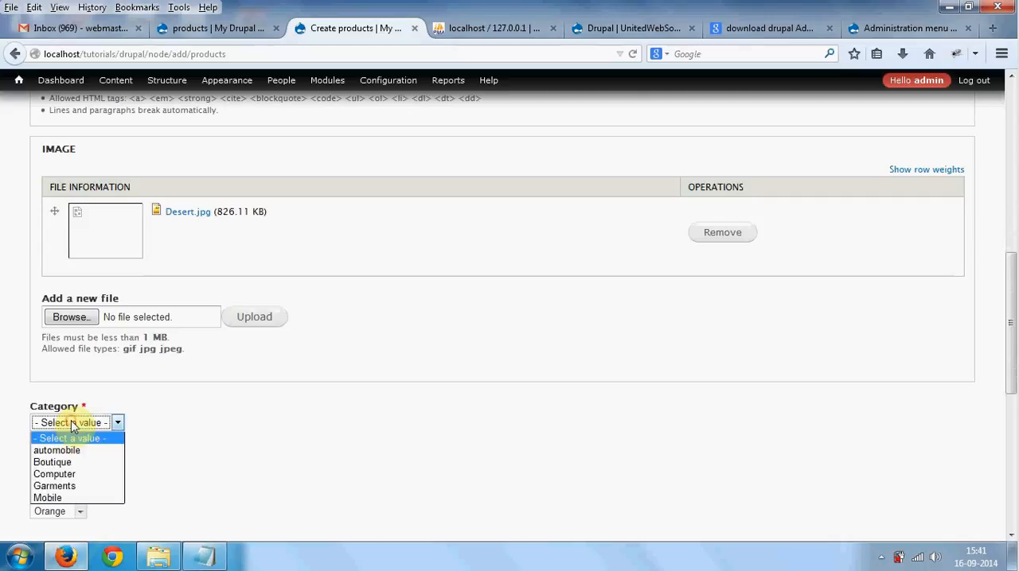
pyautogui.click(76, 498)
pyautogui.click(52, 489)
pyautogui.scroll(-1, 61, 501)
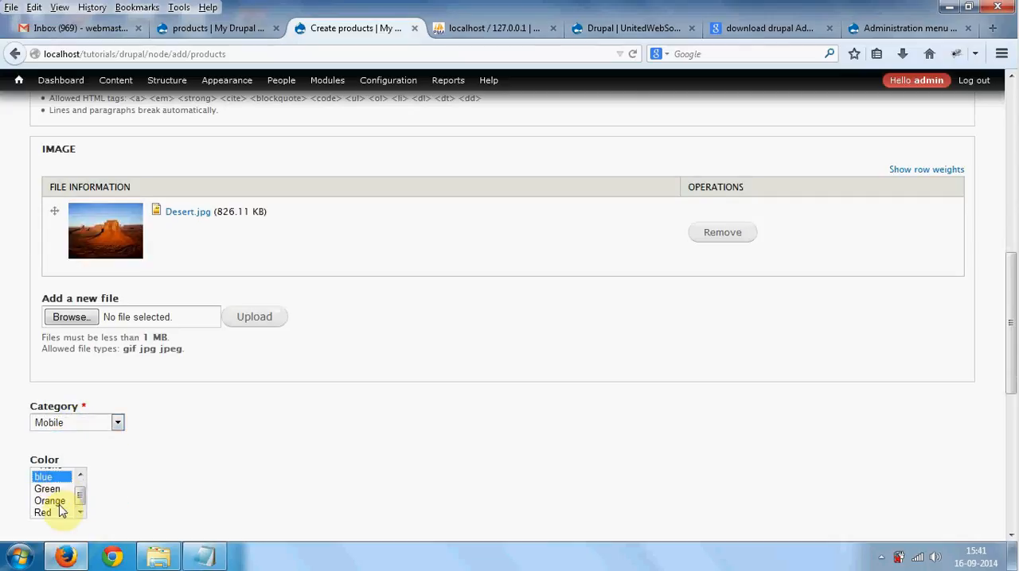
pyautogui.keyDown('ctrl'); pyautogui.click(56, 502); pyautogui.keyUp('ctrl')
# - Enter DAT as the Model No and 11000 as the Cost, and save the Nokia Lumia product
pyautogui.scroll(-4, 188, 461)
pyautogui.click(89, 402)
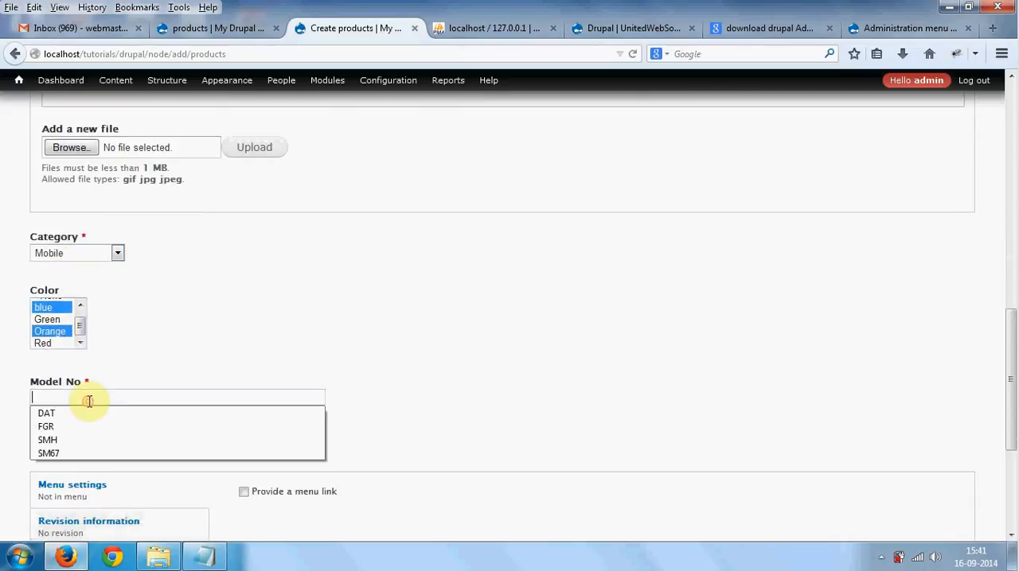
pyautogui.click(87, 412)
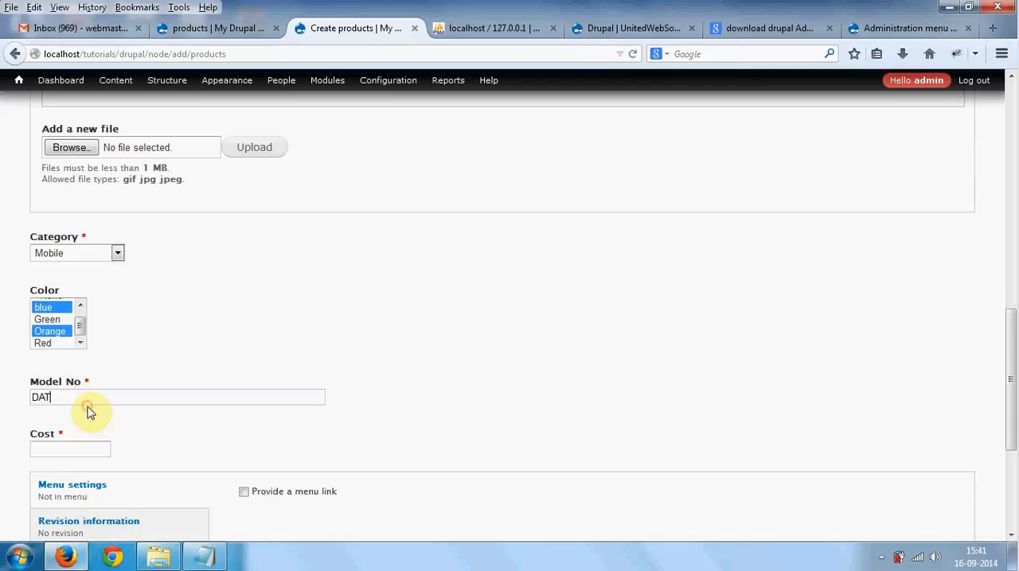
pyautogui.click(78, 443)
pyautogui.write('11000')
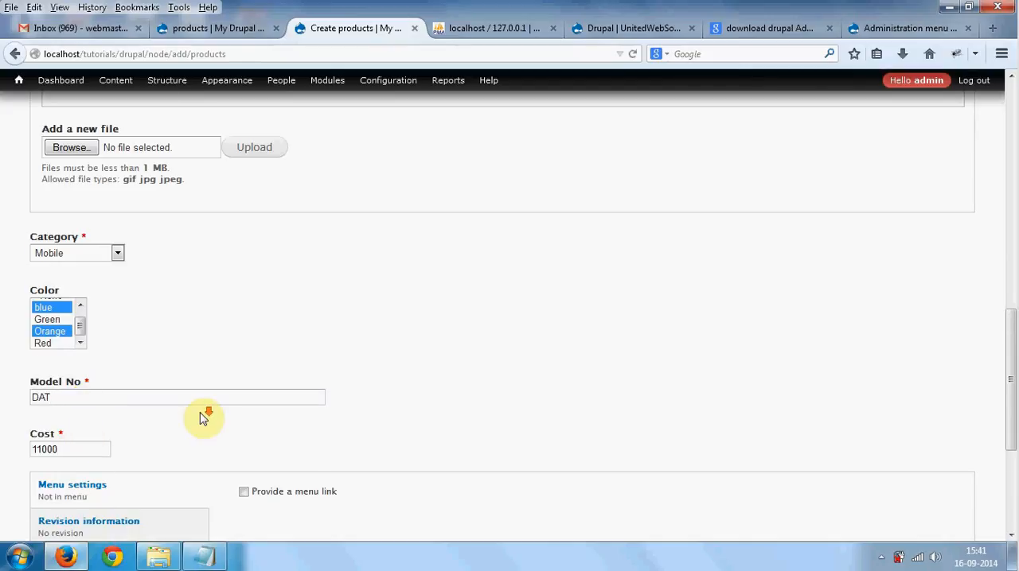
pyautogui.scroll(-5, 203, 418)
pyautogui.click(55, 481)
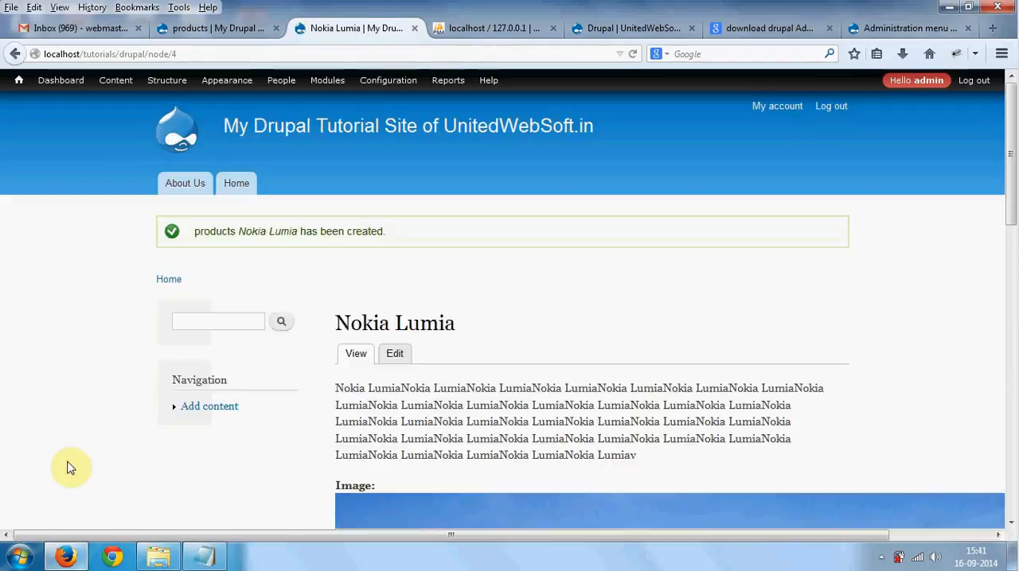
# - Open the site's content list and review the type of each listed item
pyautogui.click(128, 86)
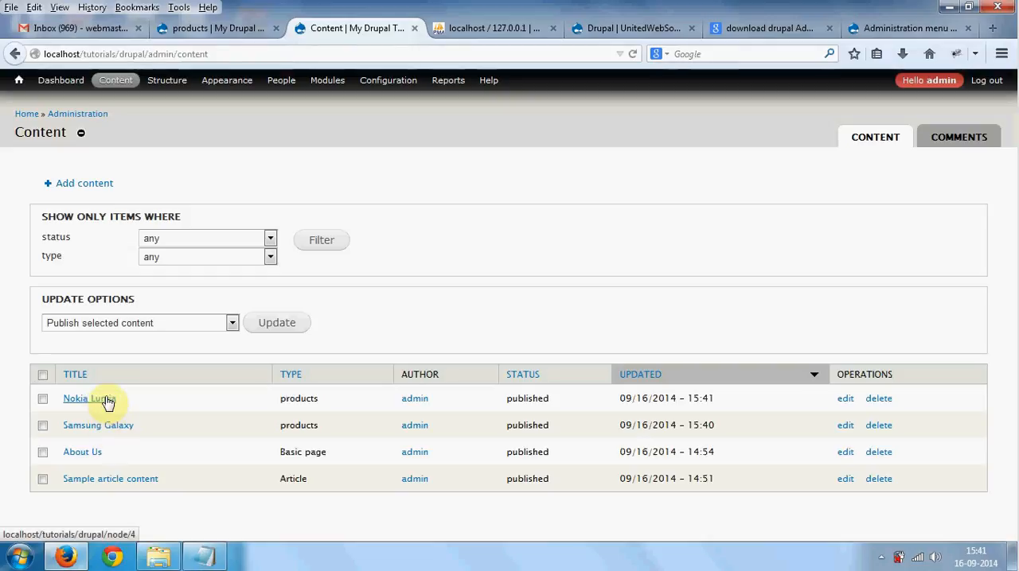
pyautogui.moveTo(284, 397); pyautogui.dragTo(307, 477)
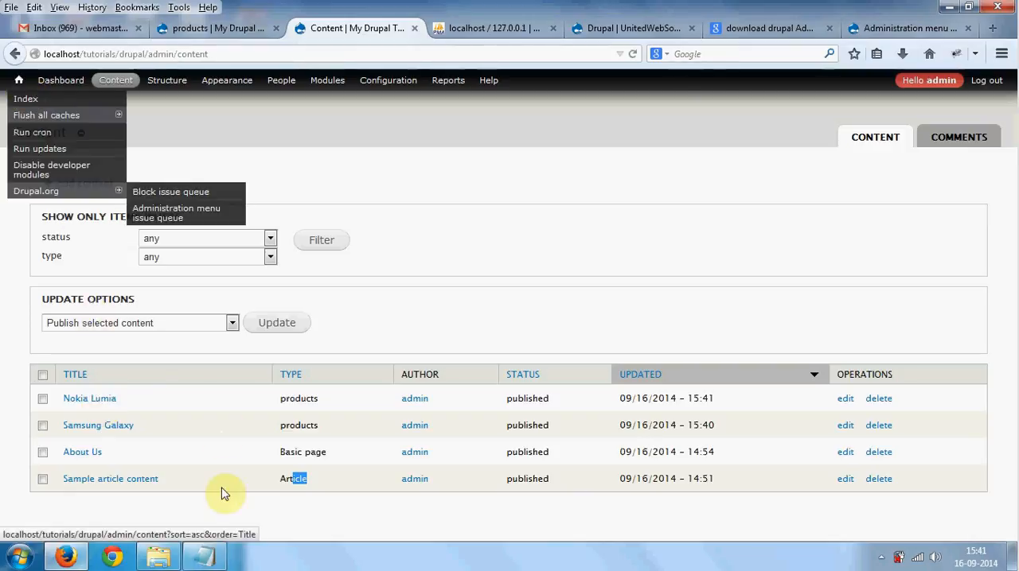
# - Switch to the Notepad notes and review the Products fields, the category and color vocabularies, and the steps for creating content types, taxonomies and content
pyautogui.click(215, 558)
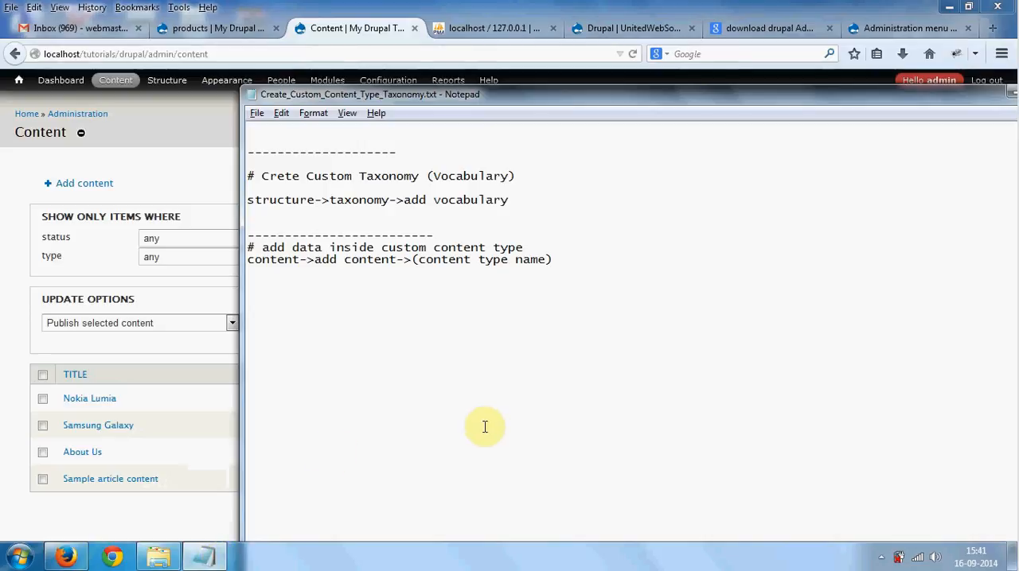
pyautogui.scroll(7, 607, 325)
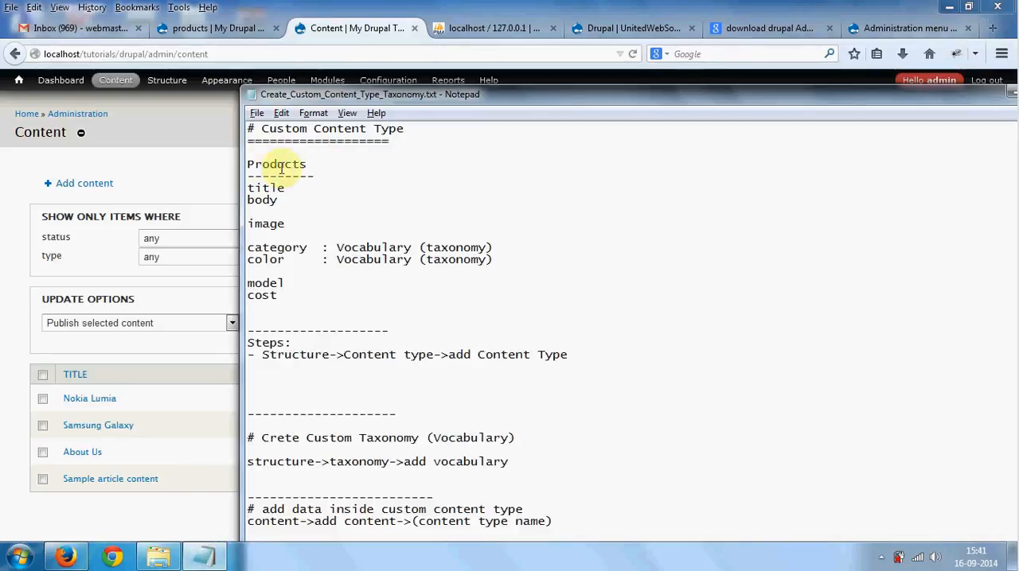
pyautogui.moveTo(256, 164); pyautogui.dragTo(318, 178)
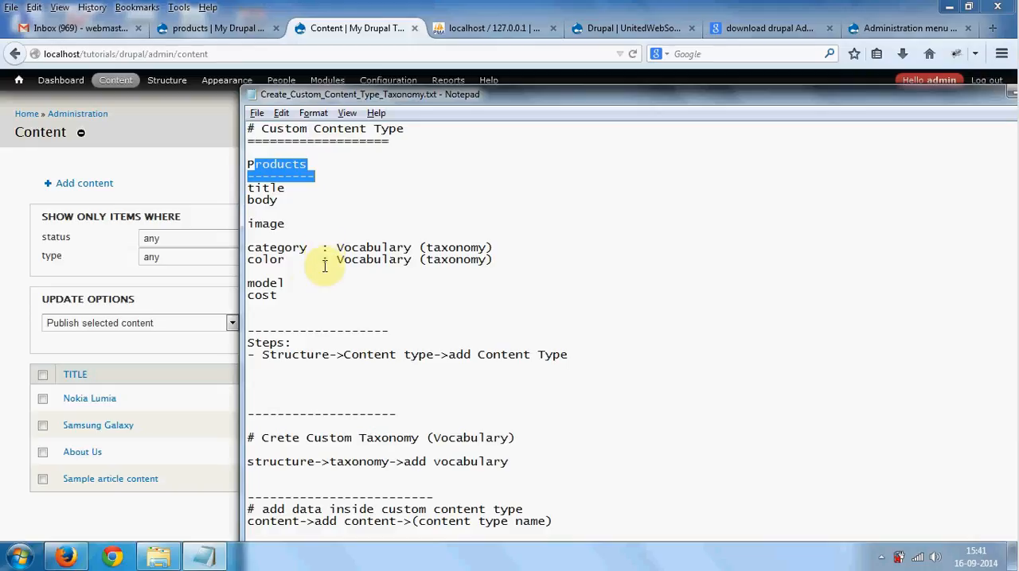
pyautogui.moveTo(290, 296); pyautogui.dragTo(485, 263)
pyautogui.click(255, 237)
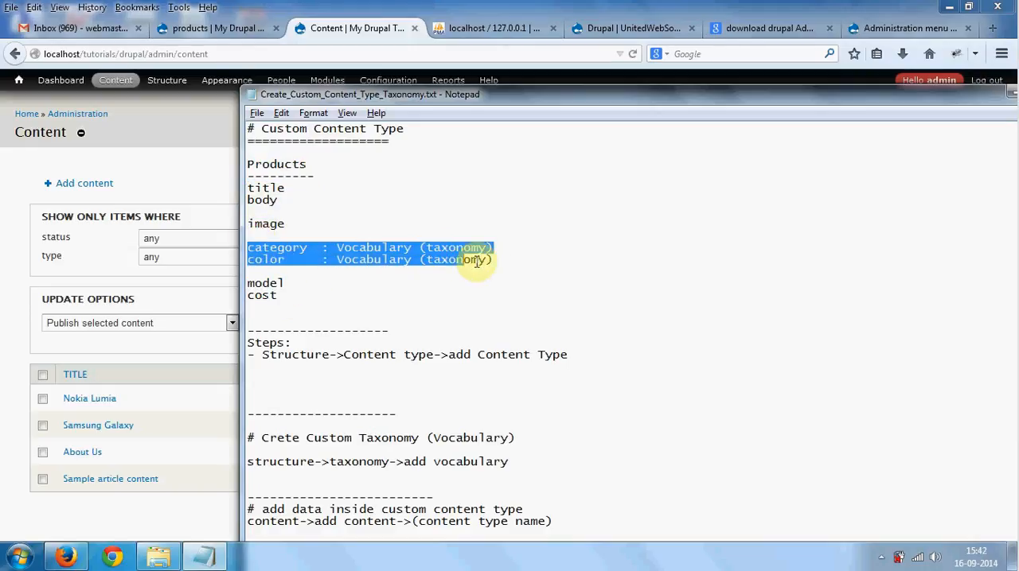
pyautogui.click(505, 273)
pyautogui.scroll(-3, 525, 273)
pyautogui.scroll(-3, 527, 275)
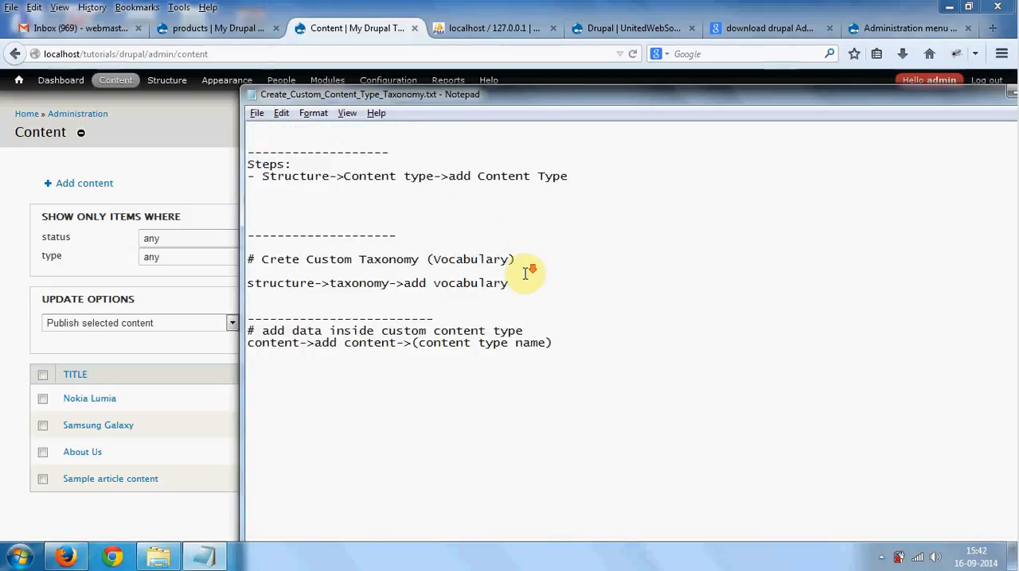